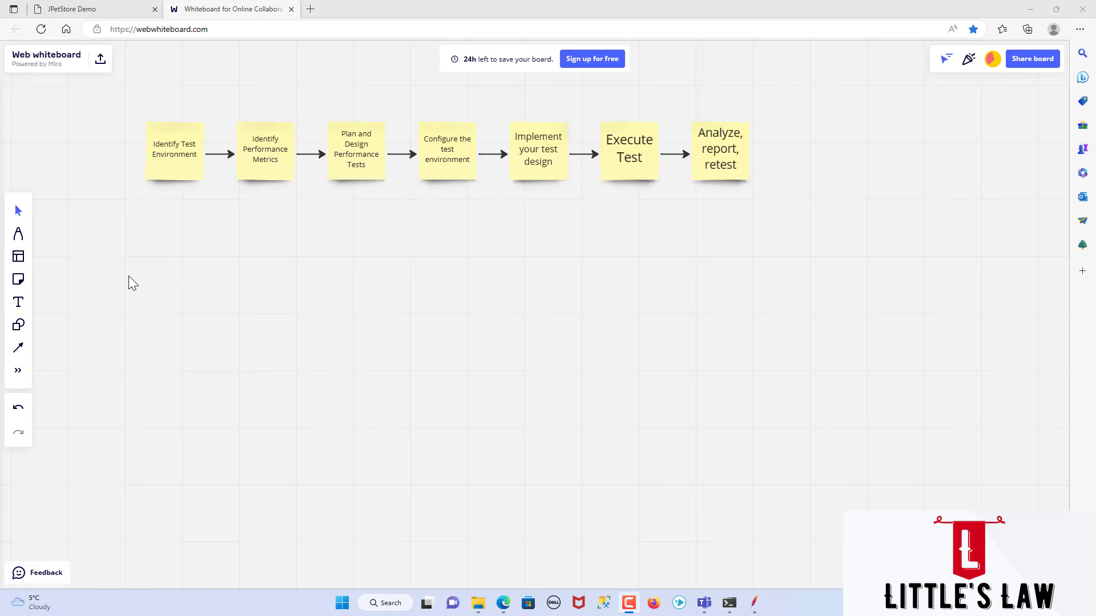
Step: Examine the performance testing phases on the whiteboard, from Identify Test Environment through Execute Test
{"action": "left_click", "coordinate": [172, 167]}
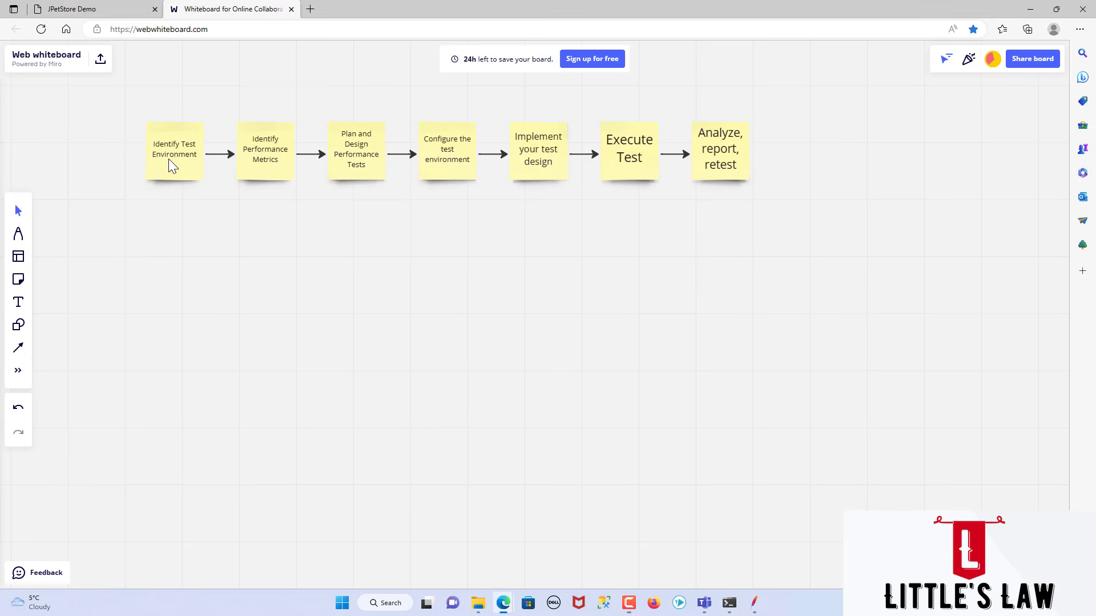
{"action": "left_click", "coordinate": [169, 241]}
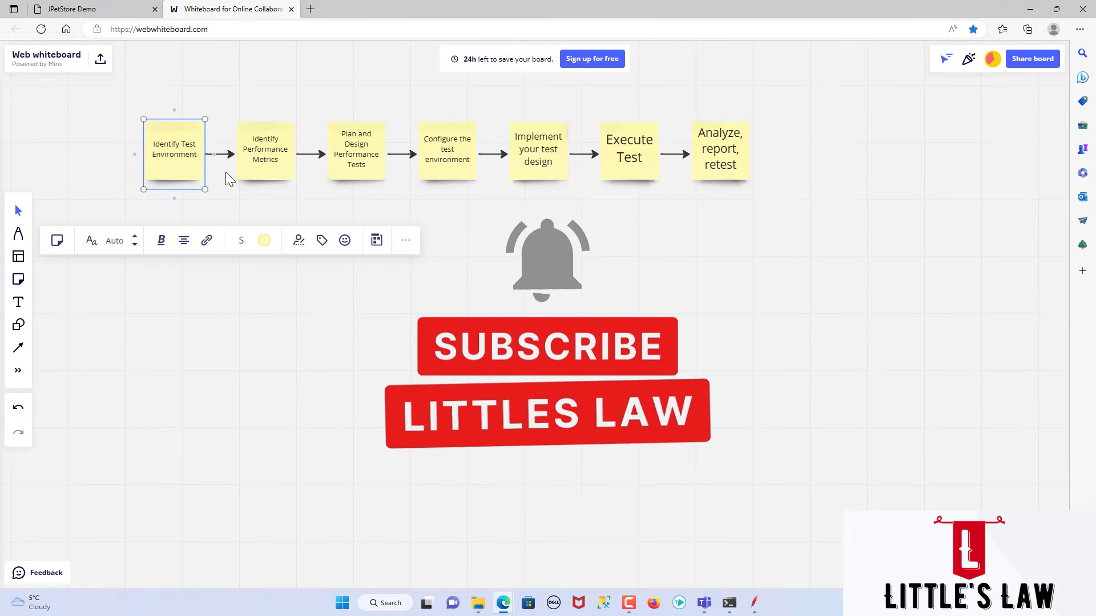
{"action": "left_click", "coordinate": [273, 170]}
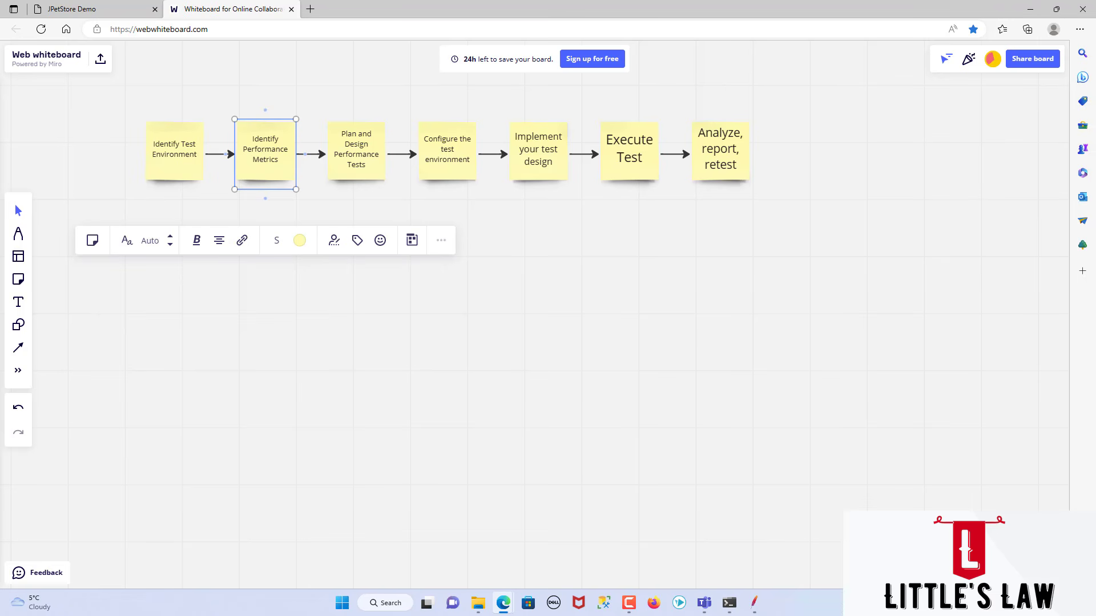
{"action": "left_click", "coordinate": [333, 195]}
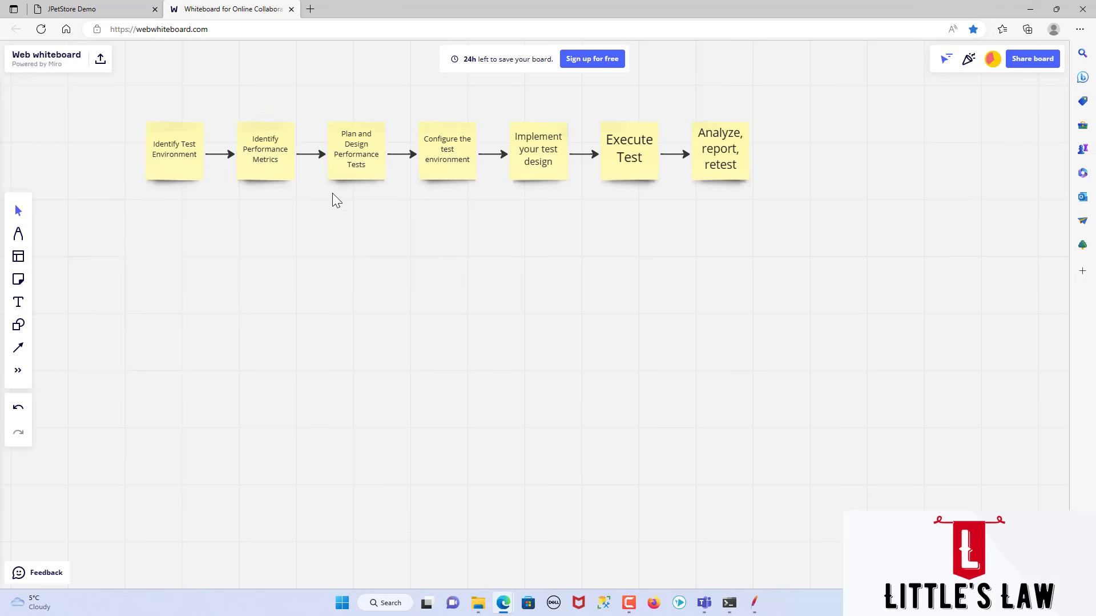
{"action": "left_click", "coordinate": [345, 165]}
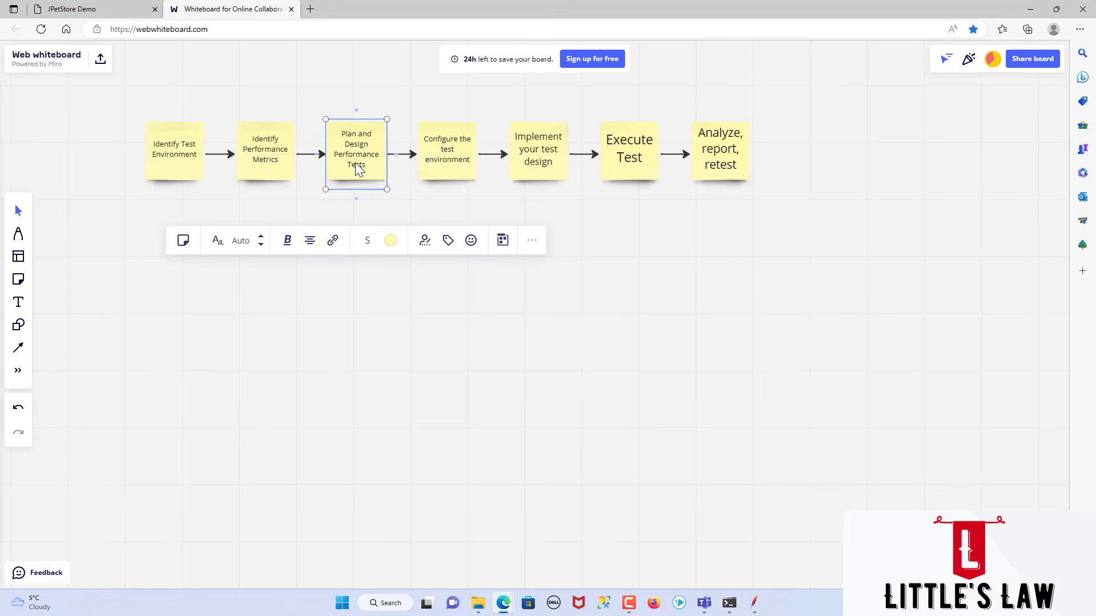
{"action": "left_click", "coordinate": [269, 201]}
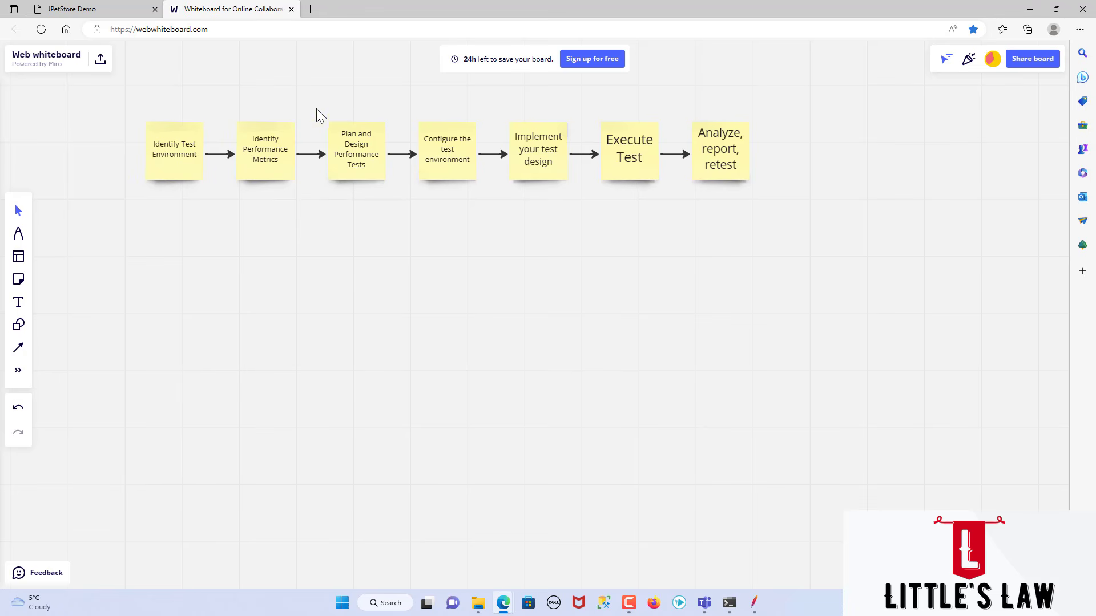
{"action": "left_click", "coordinate": [361, 145]}
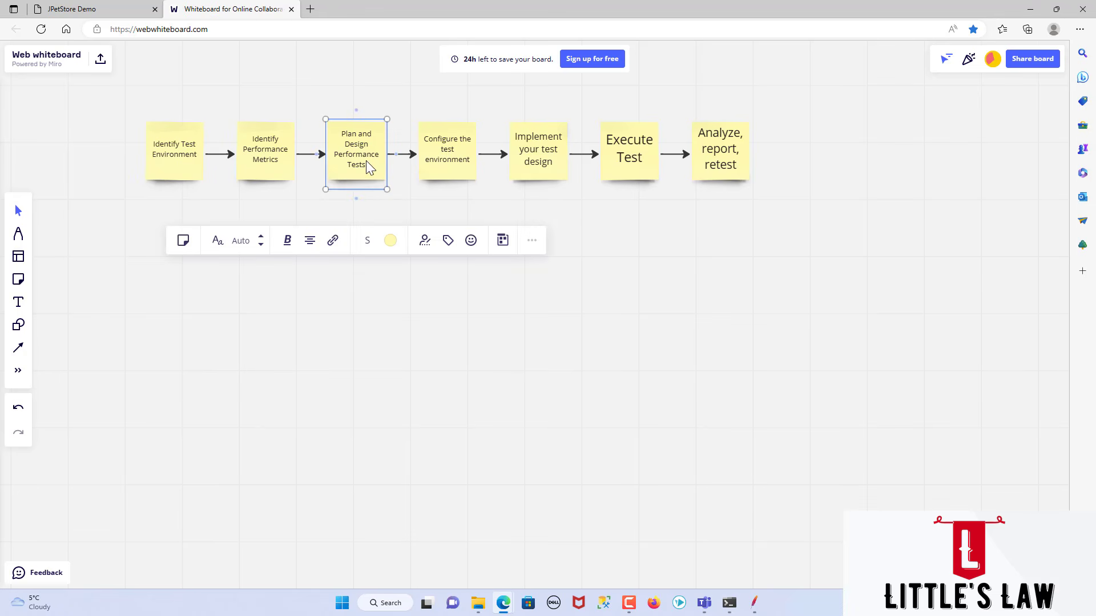
{"action": "left_click", "coordinate": [455, 145]}
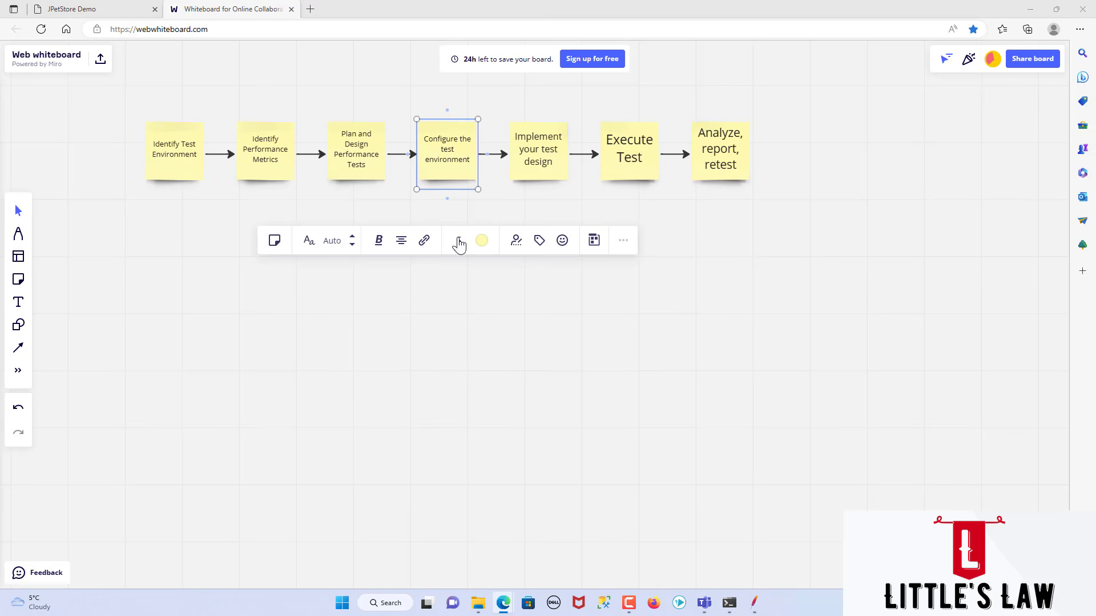
{"action": "left_click", "coordinate": [529, 157]}
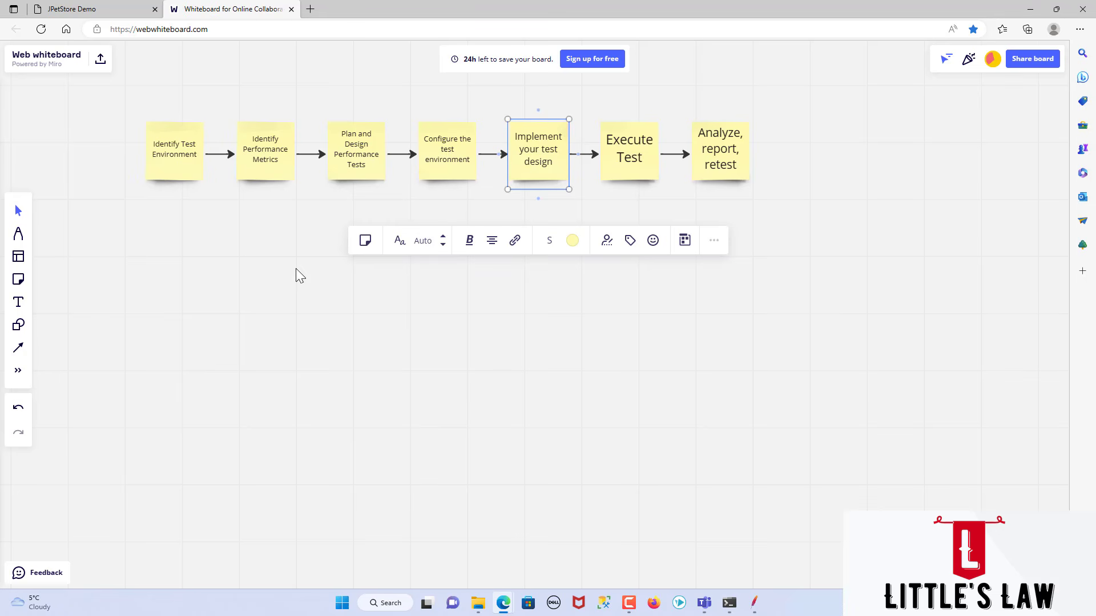
{"action": "left_click", "coordinate": [634, 154]}
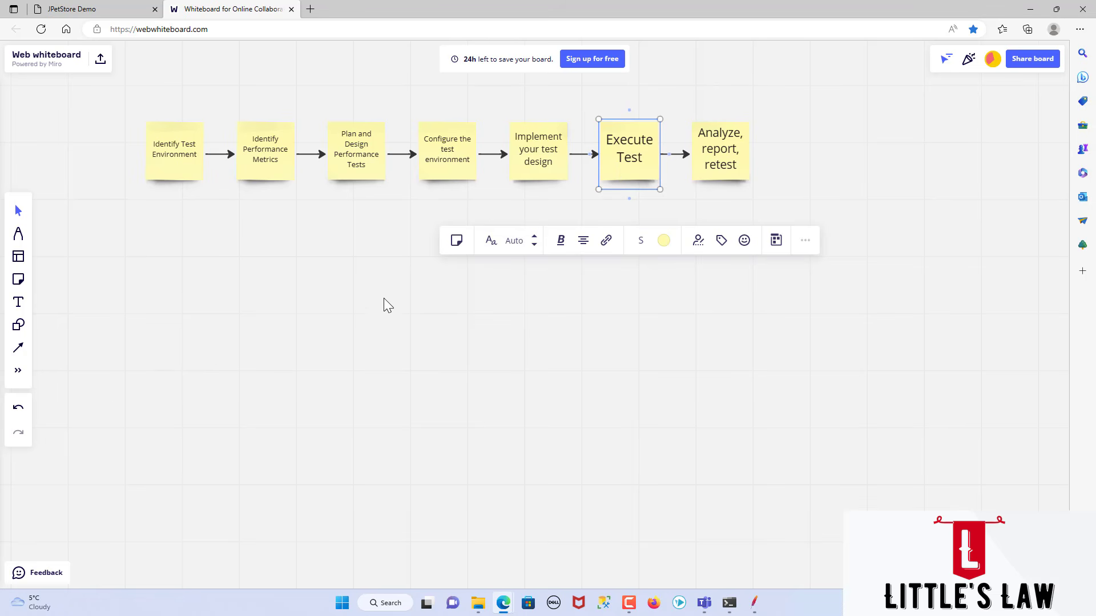
{"action": "left_click", "coordinate": [377, 256]}
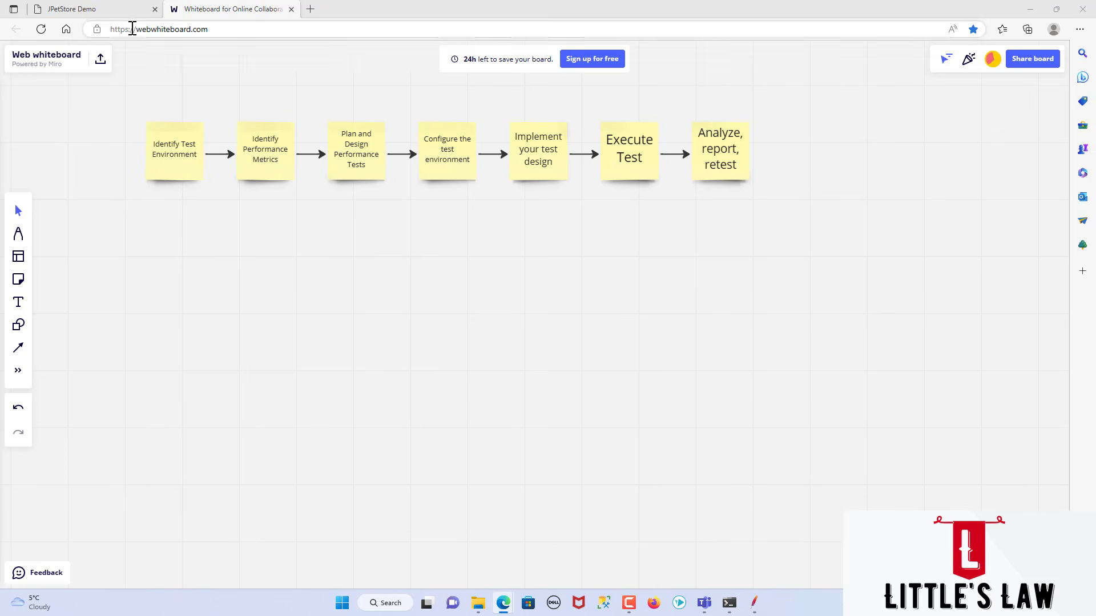
{"action": "left_click", "coordinate": [101, 8]}
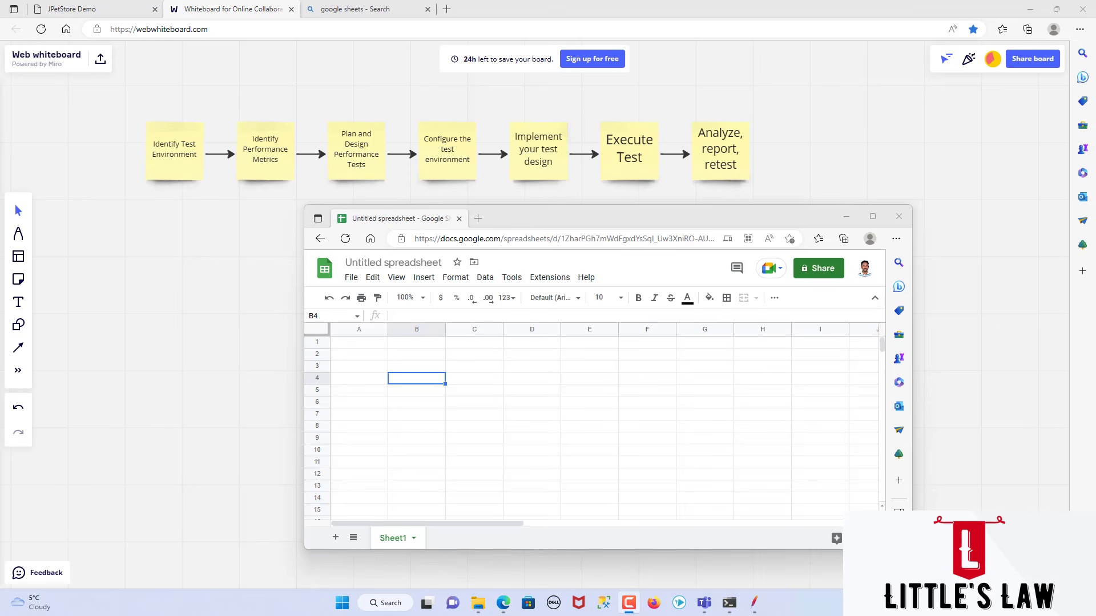
Step: Rename the first sheet of the untitled Google Sheets spreadsheet to "Phase 1"
{"action": "left_click", "coordinate": [409, 384]}
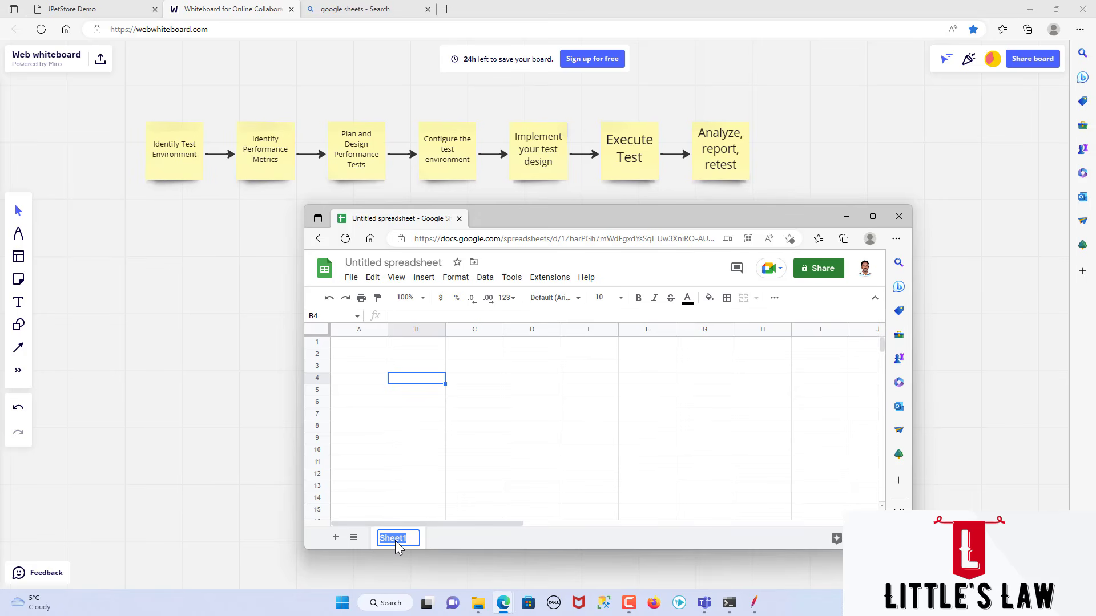
{"action": "type", "text": "Phase 1"}
Step: Enter "Application" in cell B4 and "Petstore" beside it in C4
{"action": "left_click", "coordinate": [411, 378]}
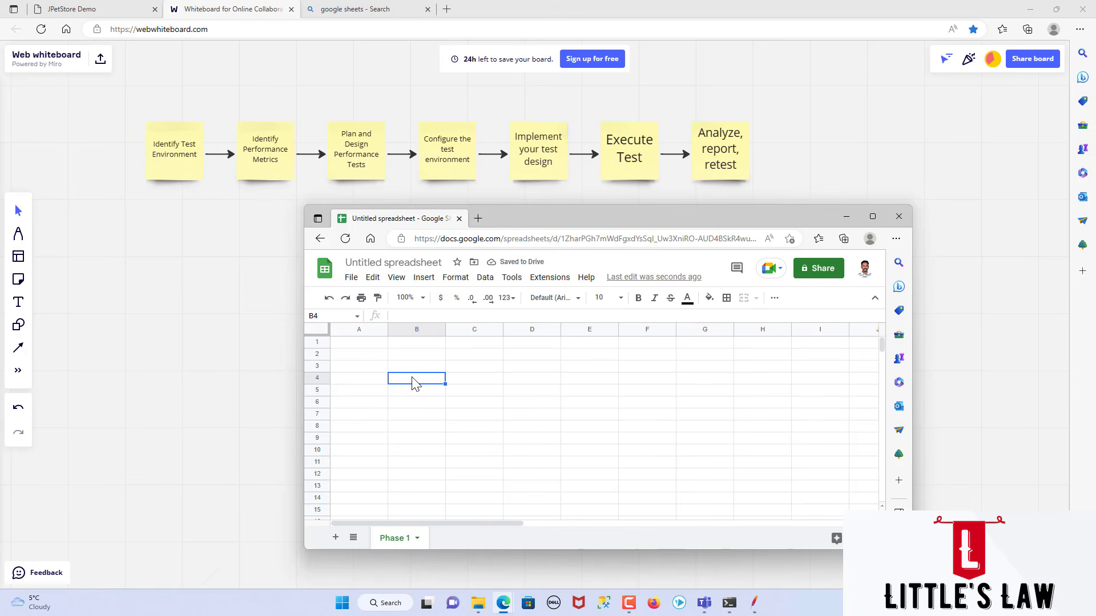
{"action": "type", "text": "Application"}
{"action": "key", "text": "Tab"}
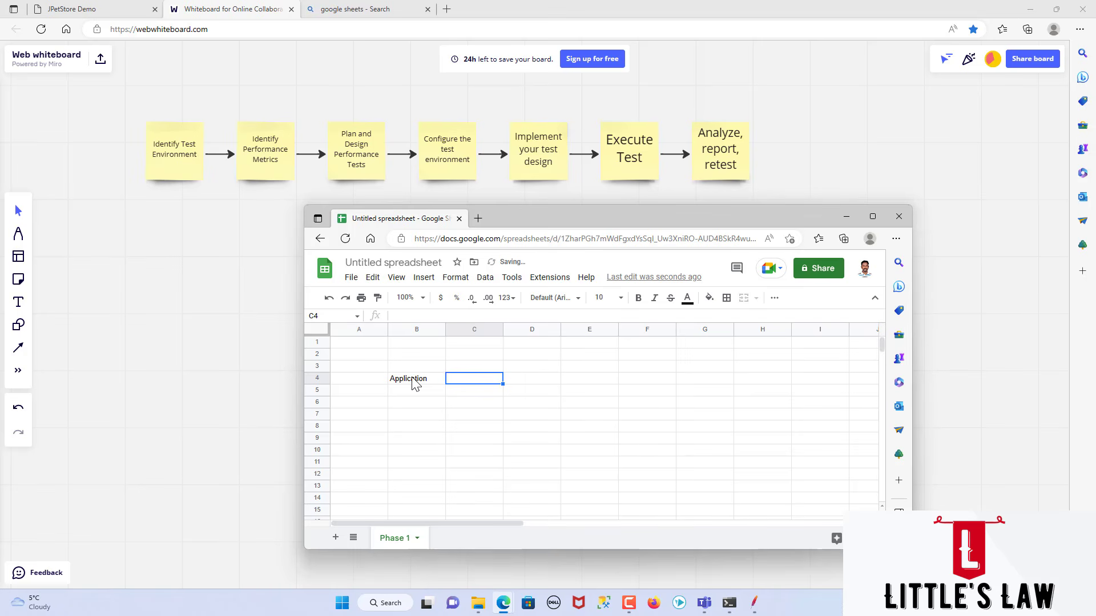
{"action": "type", "text": "Petsotre"}
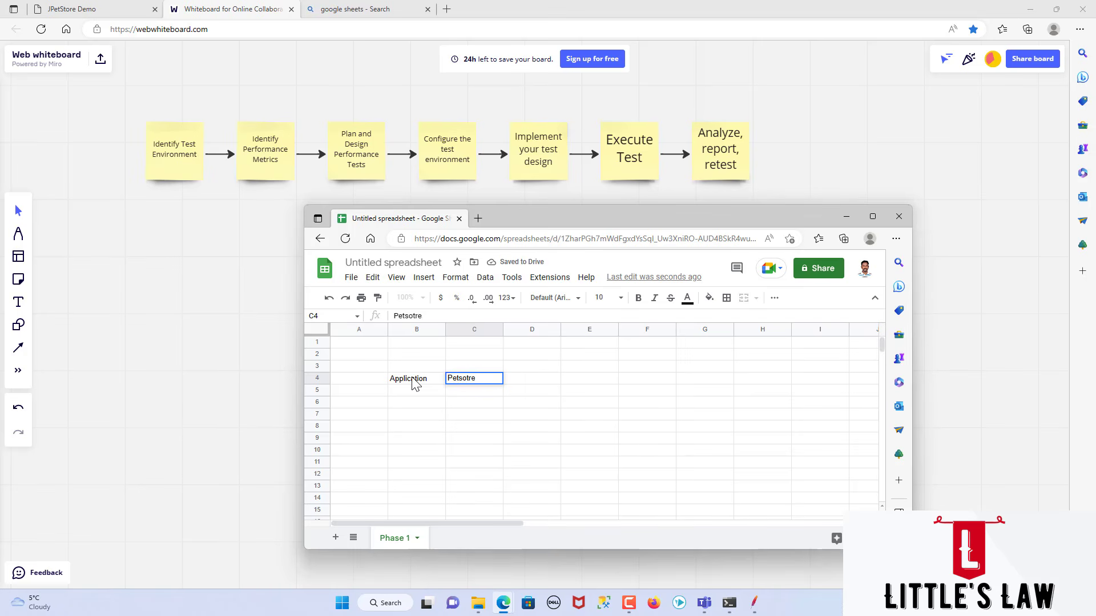
{"action": "key", "text": "BackSpace"}
{"action": "key", "text": "BackSpace"}
{"action": "key", "text": "BackSpace"}
{"action": "key", "text": "BackSpace"}
{"action": "type", "text": "tore"}
{"action": "key", "text": "Return"}
Step: Label cell B5 "URL" and paste the JPetStore Demo page's web address into C5
{"action": "type", "text": "#"}
{"action": "key", "text": "BackSpace"}
{"action": "type", "text": "U"}
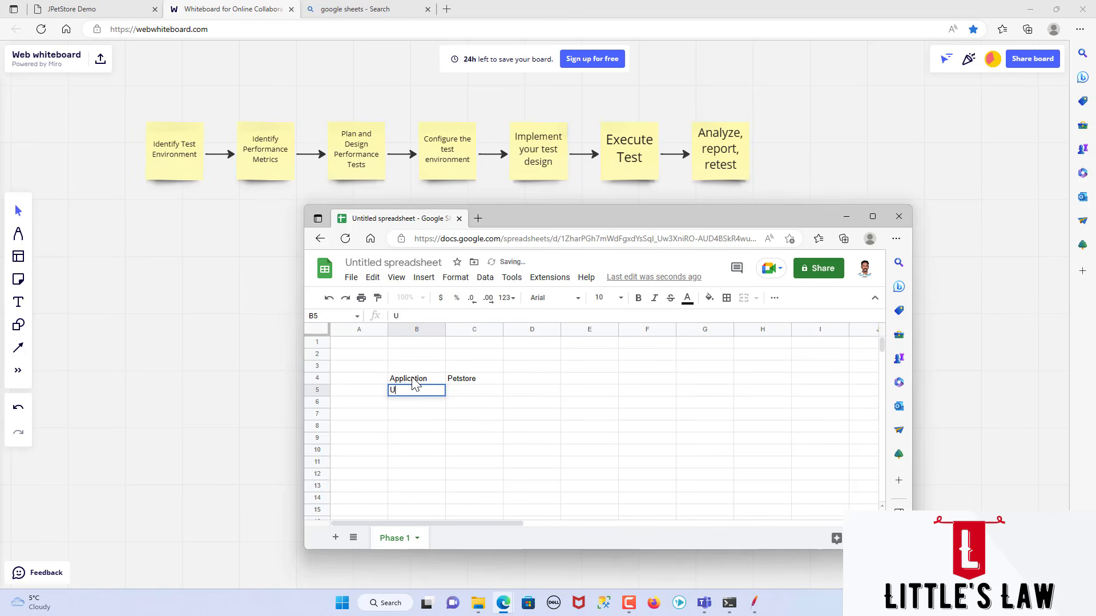
{"action": "type", "text": "RL"}
{"action": "key", "text": "Tab"}
{"action": "left_click", "coordinate": [95, 11]}
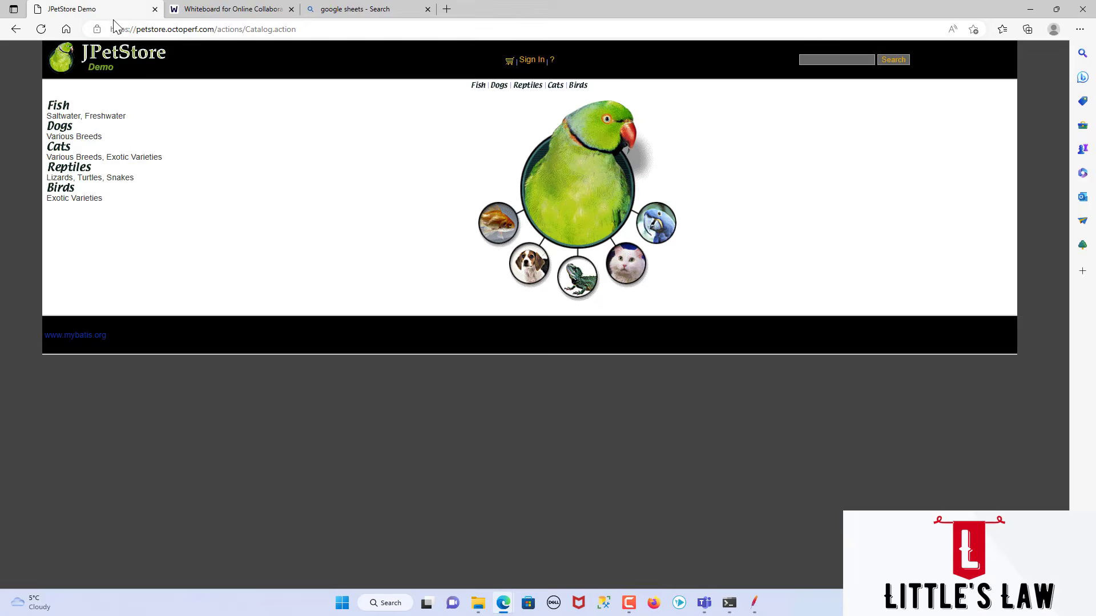
{"action": "left_click", "coordinate": [139, 27]}
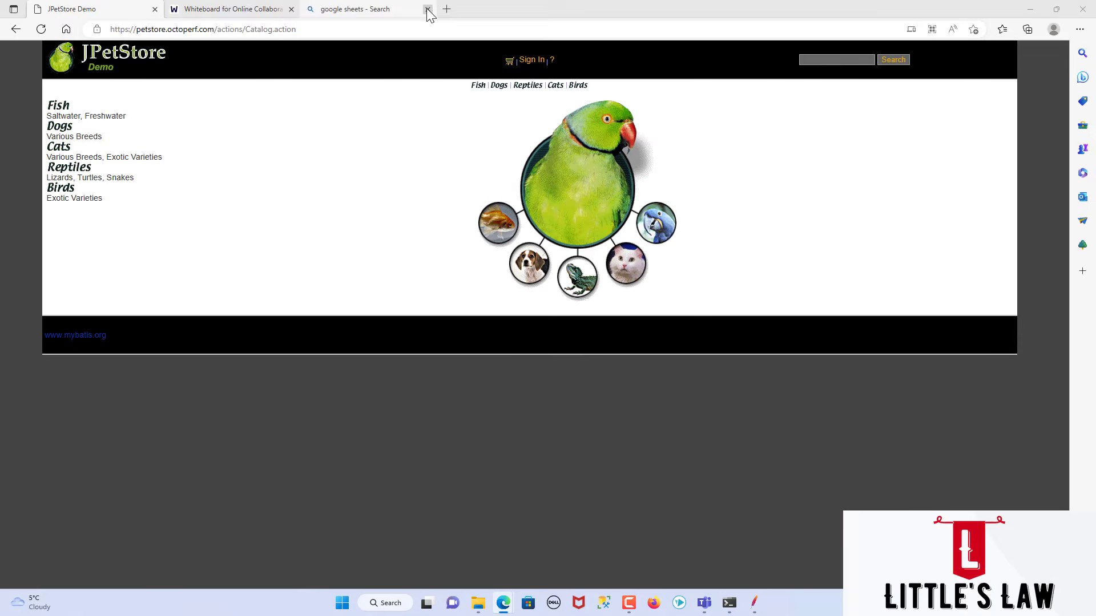
{"action": "left_click", "coordinate": [428, 9]}
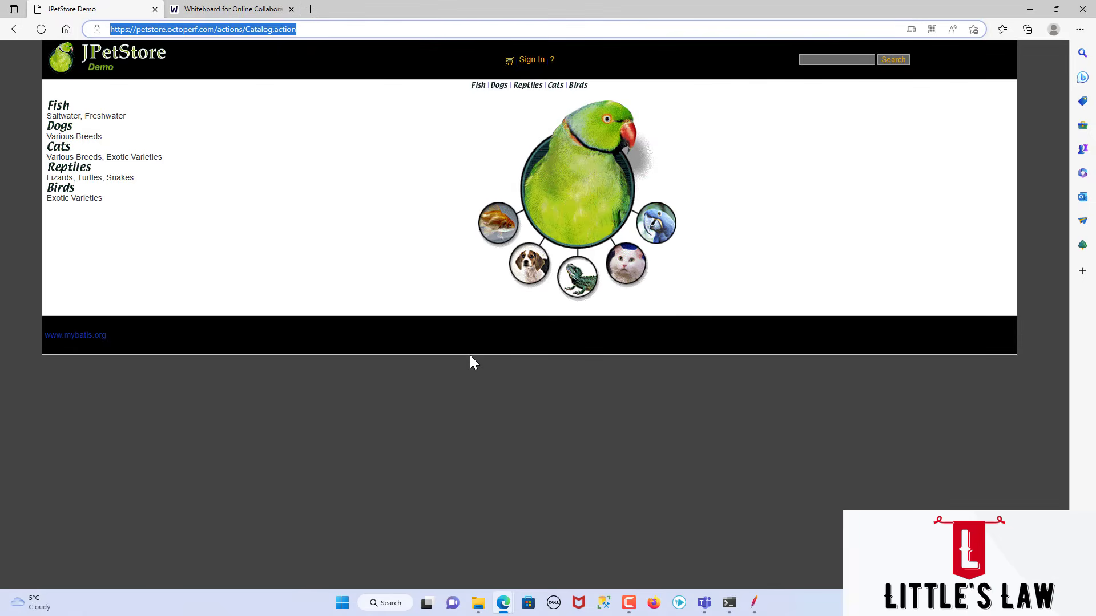
{"action": "key", "text": "alt+Tab"}
{"action": "type", "text": "JPetStore Demo (octoperf.com)"}
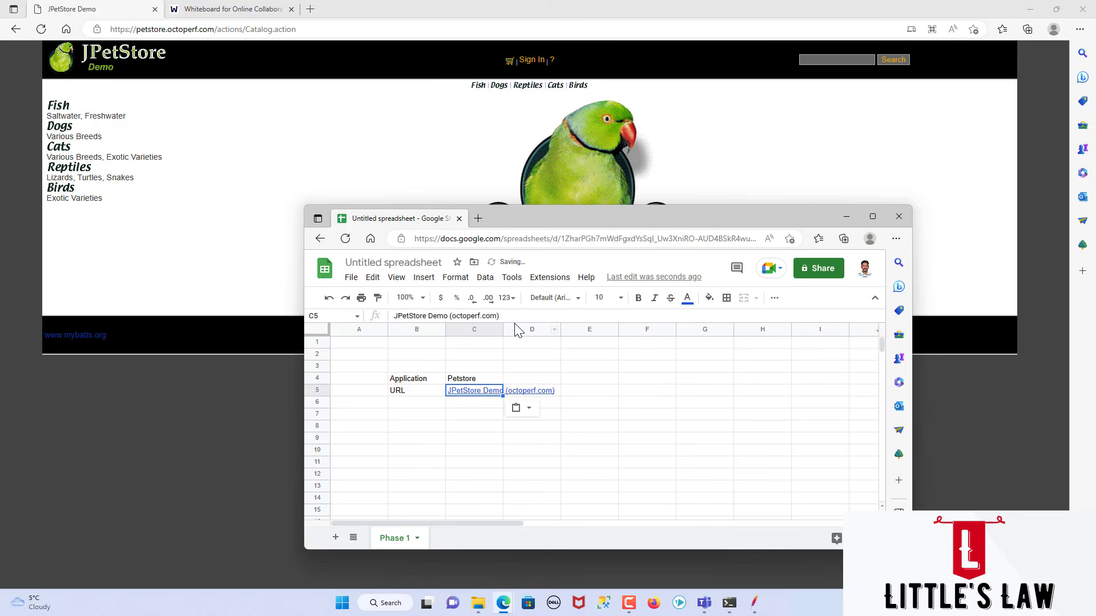
Step: Widen column C so the whole JPetStore link fits inside its cell
{"action": "left_click", "coordinate": [507, 330]}
{"action": "key", "text": "Left"}
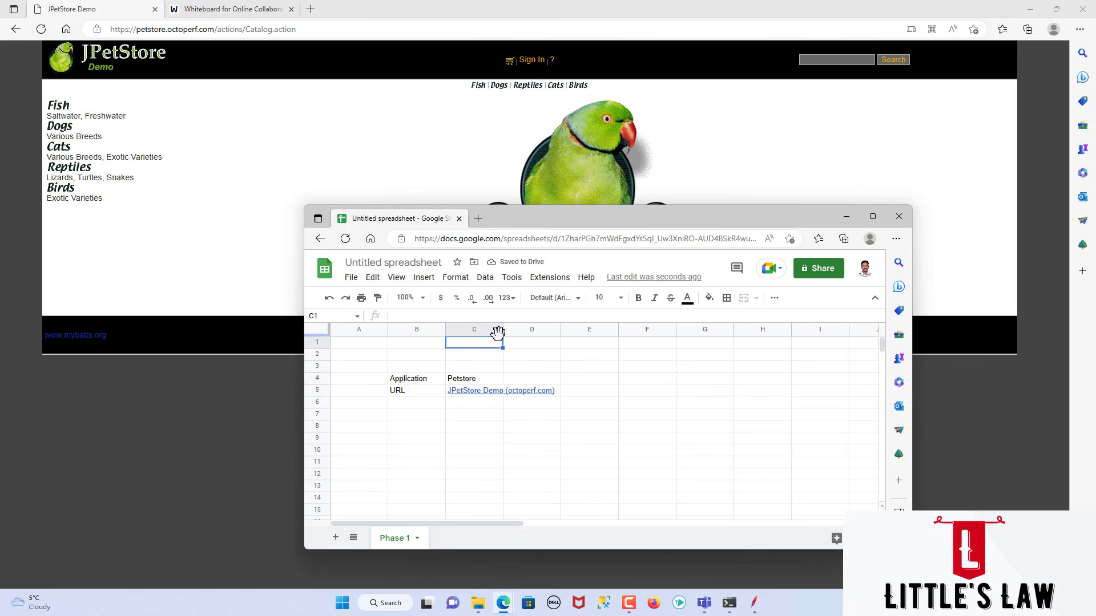
{"action": "left_click_drag", "start_coordinate": [502, 331], "coordinate": [564, 338]}
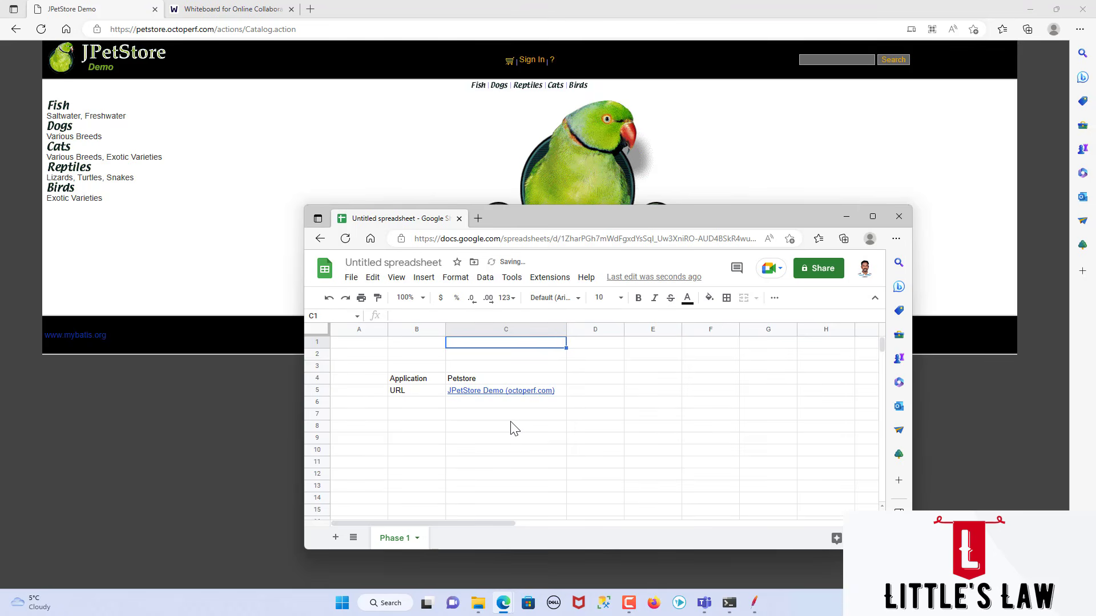
Step: Bring the whiteboard up behind the spreadsheet and add a second sheet named "Phase 2"
{"action": "left_click", "coordinate": [197, 9]}
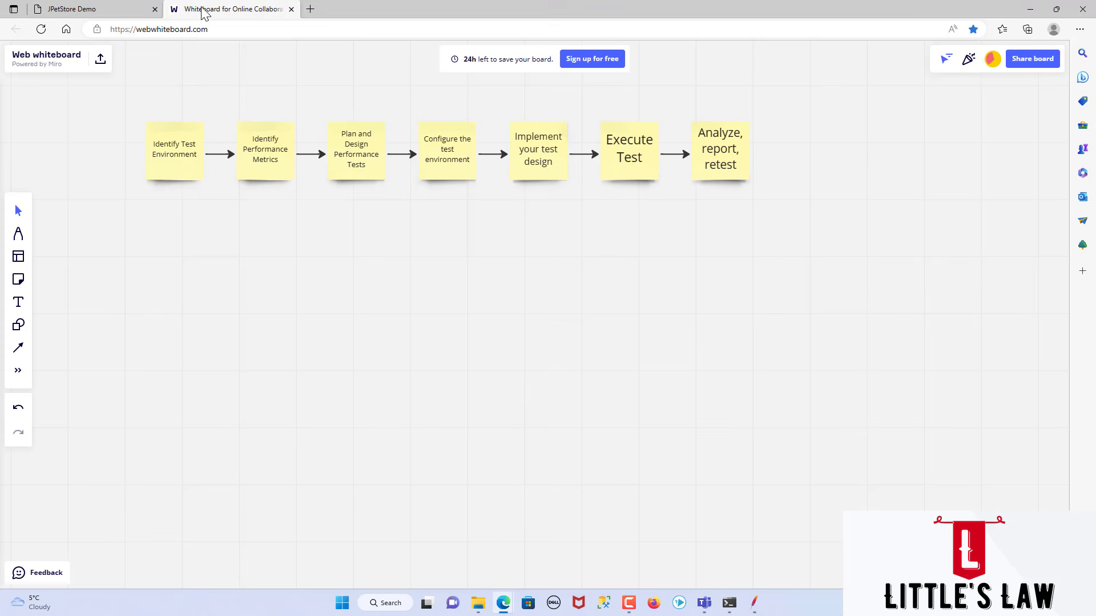
{"action": "mouse_move", "coordinate": [502, 603]}
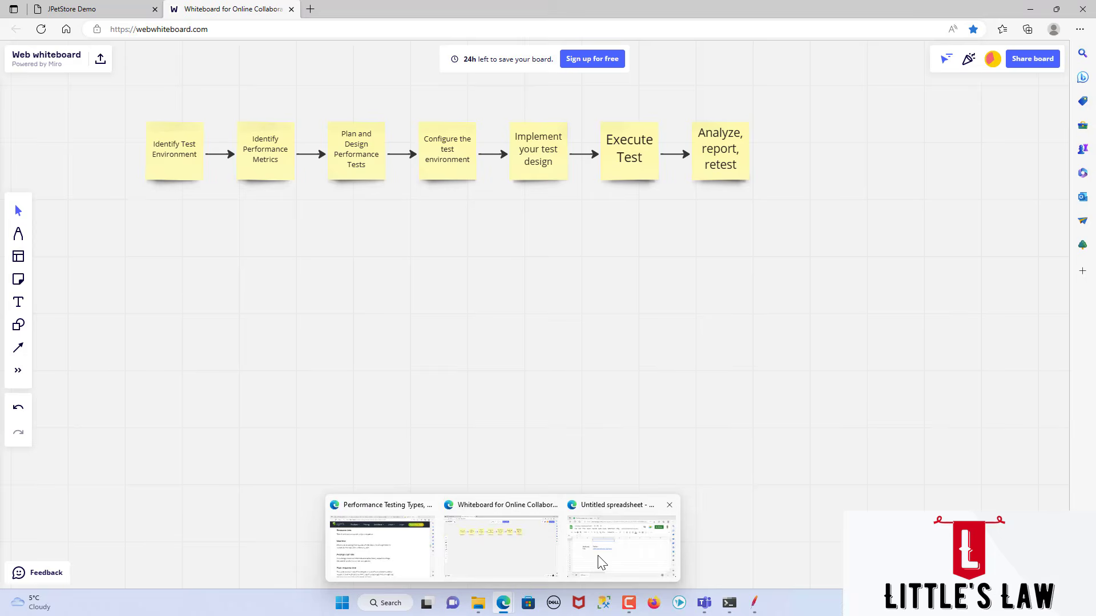
{"action": "left_click", "coordinate": [582, 554]}
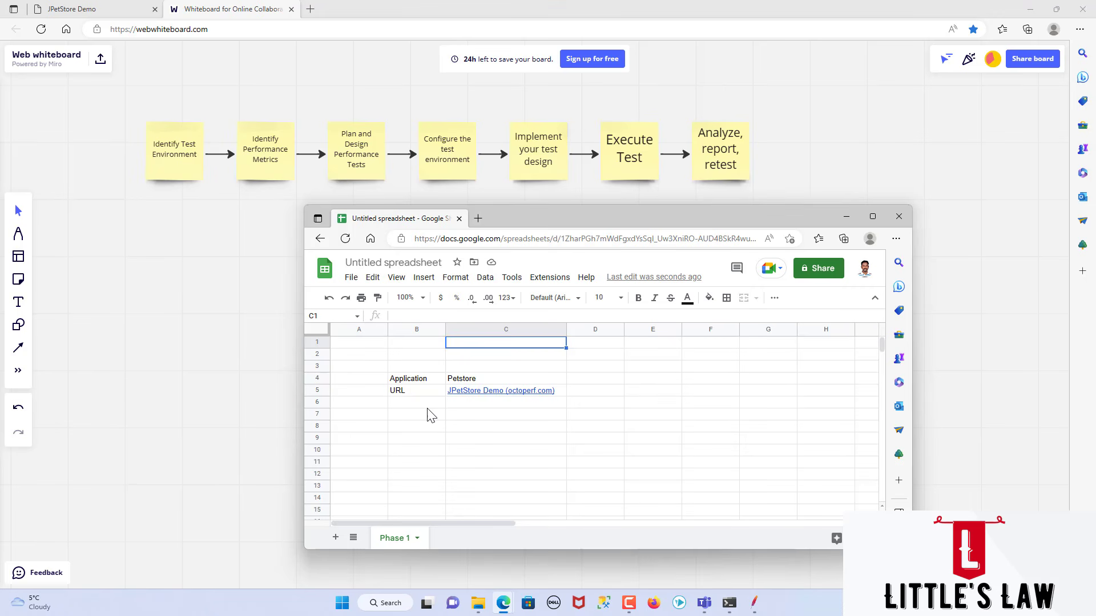
{"action": "left_click", "coordinate": [336, 538]}
{"action": "double_click", "coordinate": [454, 538]}
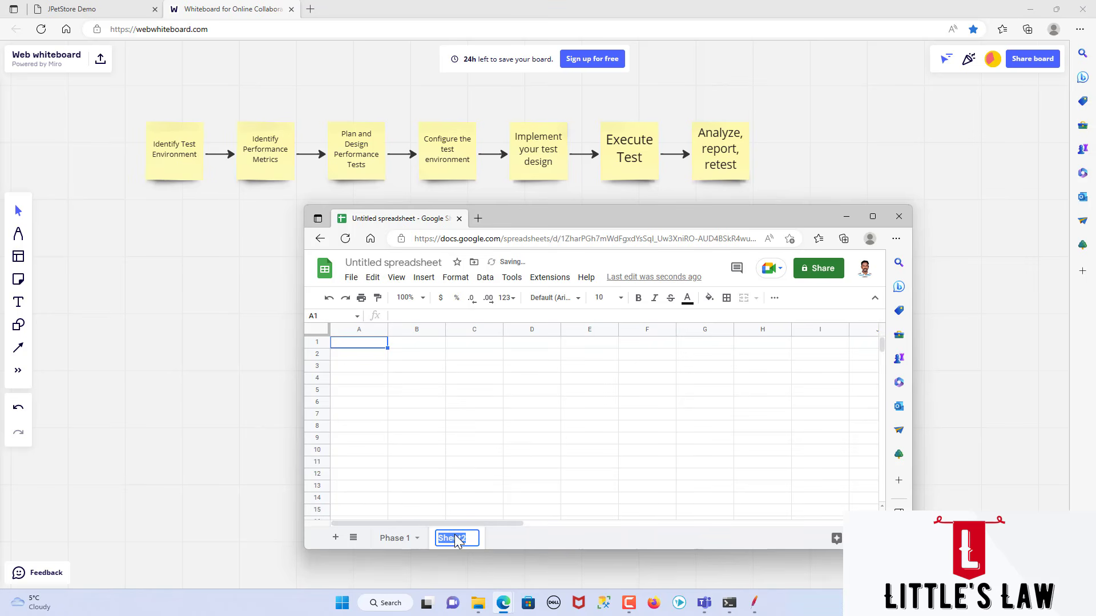
{"action": "type", "text": "Phase 2"}
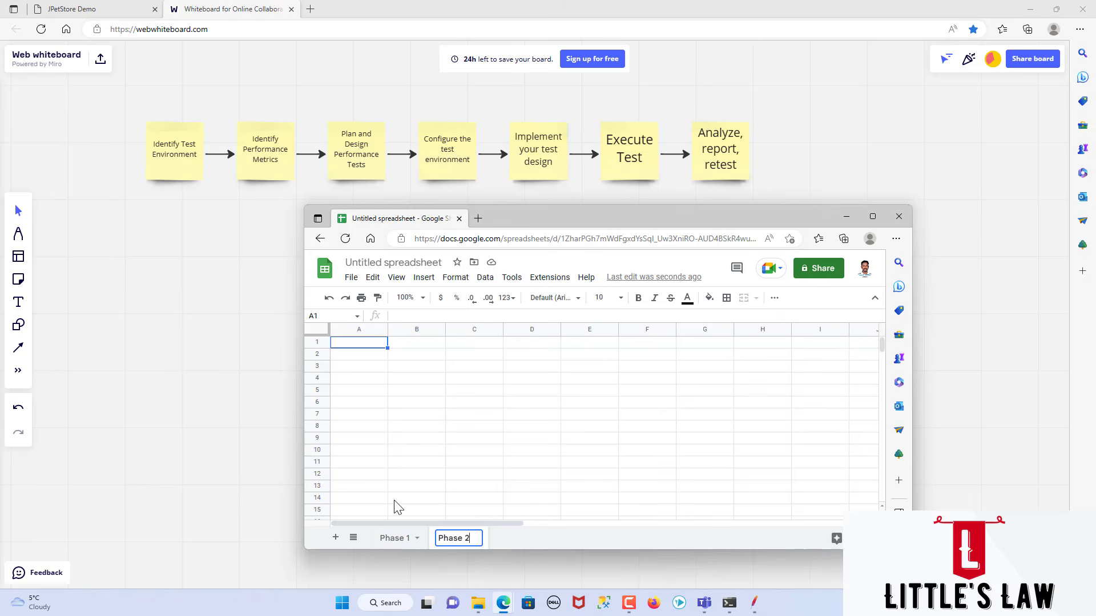
Step: Enter the heading "Identify Test environment" in cell B2 of the Phase 1 sheet
{"action": "left_click", "coordinate": [393, 539]}
{"action": "left_click", "coordinate": [410, 356]}
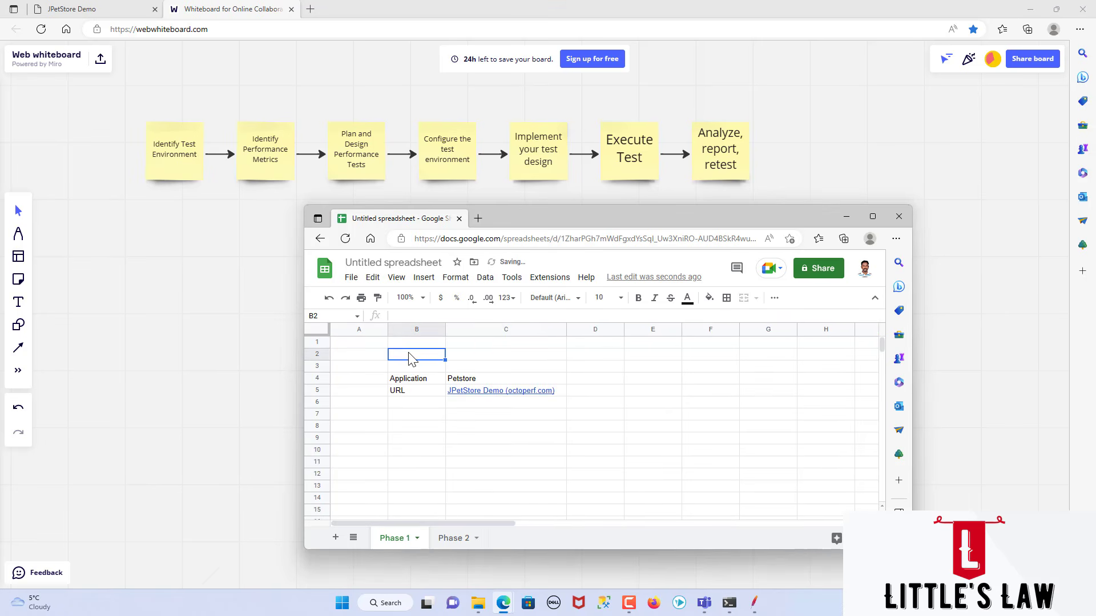
{"action": "type", "text": "Identify Test envi"}
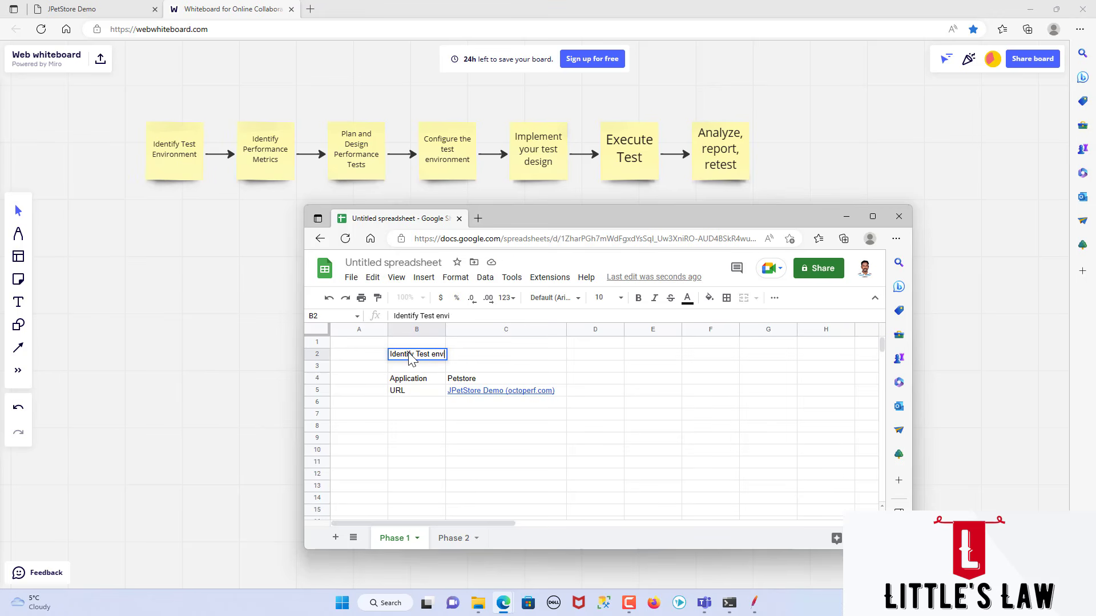
{"action": "type", "text": "ronment"}
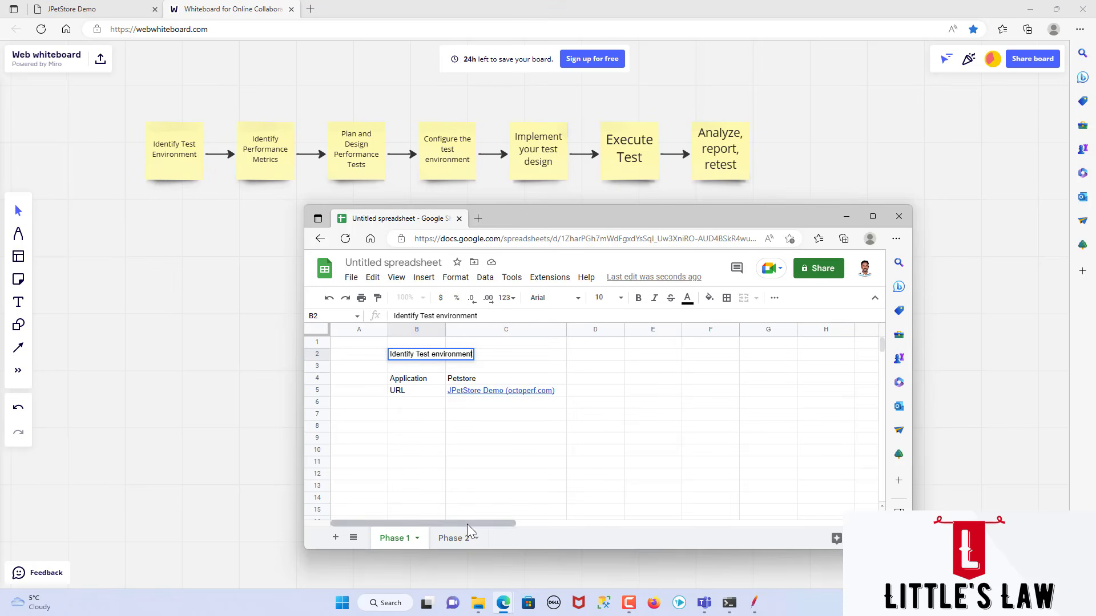
Step: Enter the heading "Identify Performance metrics" in cell B2 of the Phase 2 sheet
{"action": "left_click", "coordinate": [454, 538]}
{"action": "left_click", "coordinate": [409, 359]}
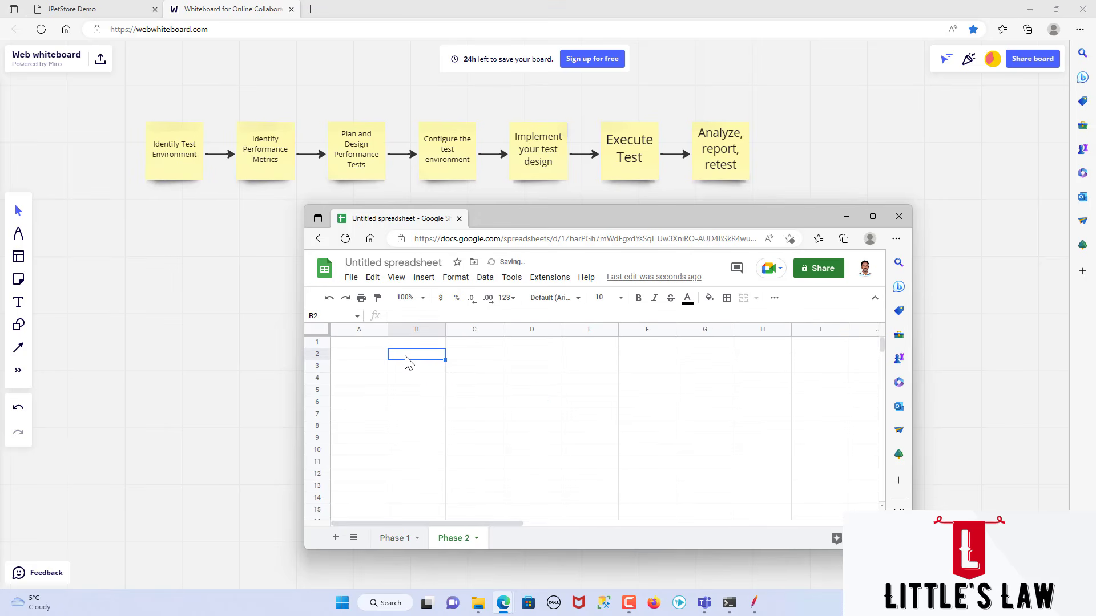
{"action": "type", "text": "Identify perf"}
{"action": "key", "text": "BackSpace"}
{"action": "type", "text": "Performanc"}
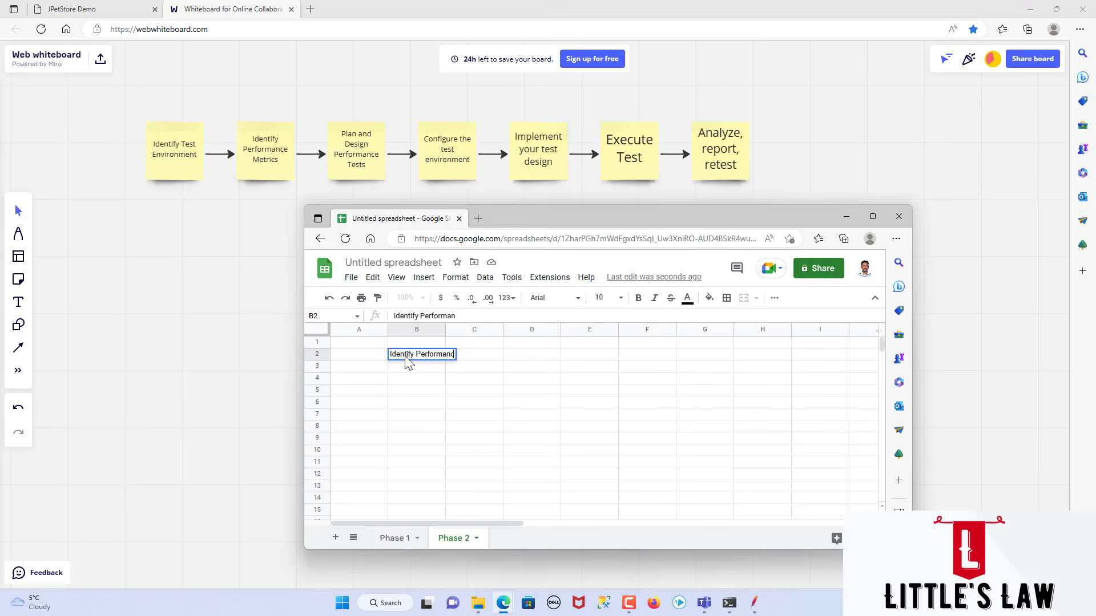
{"action": "type", "text": "e metrics"}
{"action": "key", "text": "Return"}
{"action": "key", "text": "Return"}
{"action": "key", "text": "Return"}
{"action": "key", "text": "Return"}
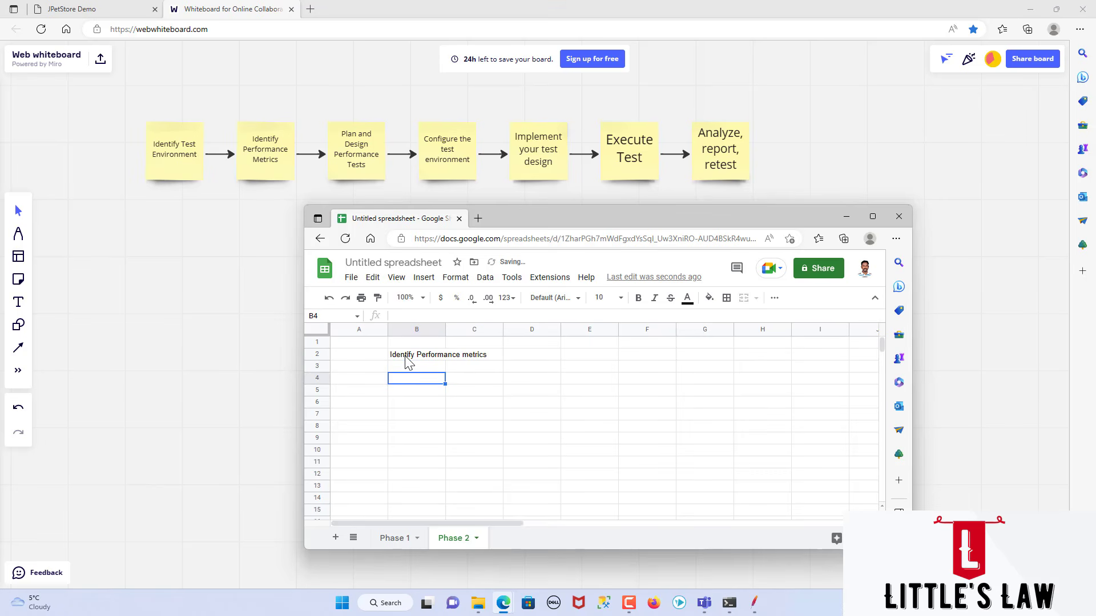
Step: Confirm the Phase 2 heading and enter the label "Response Time" in cell B4
{"action": "type", "text": "Re"}
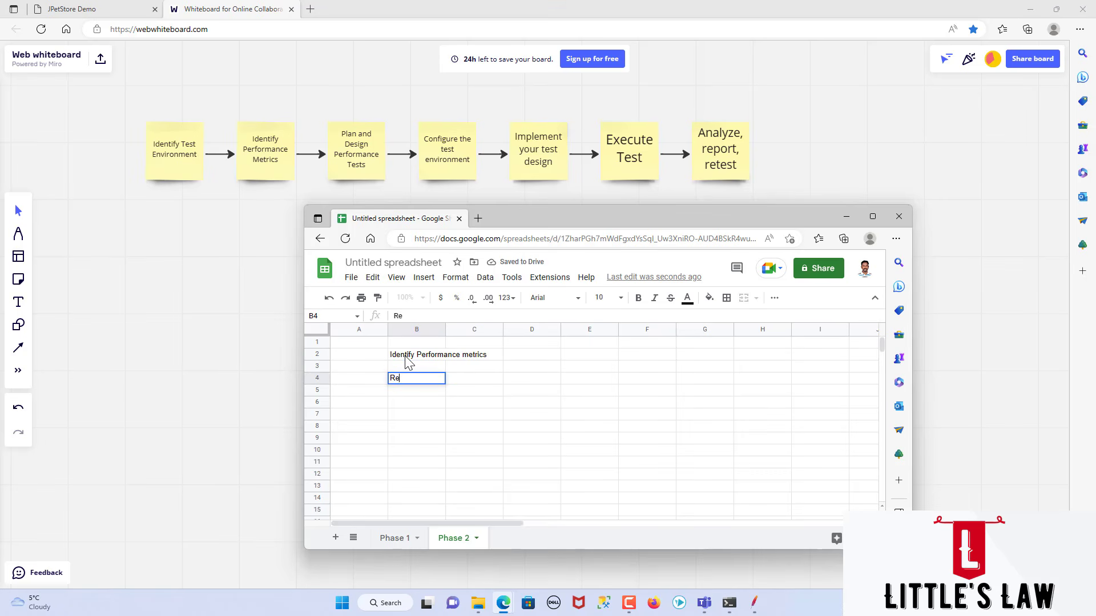
{"action": "type", "text": "sponse Time"}
{"action": "key", "text": "Tab"}
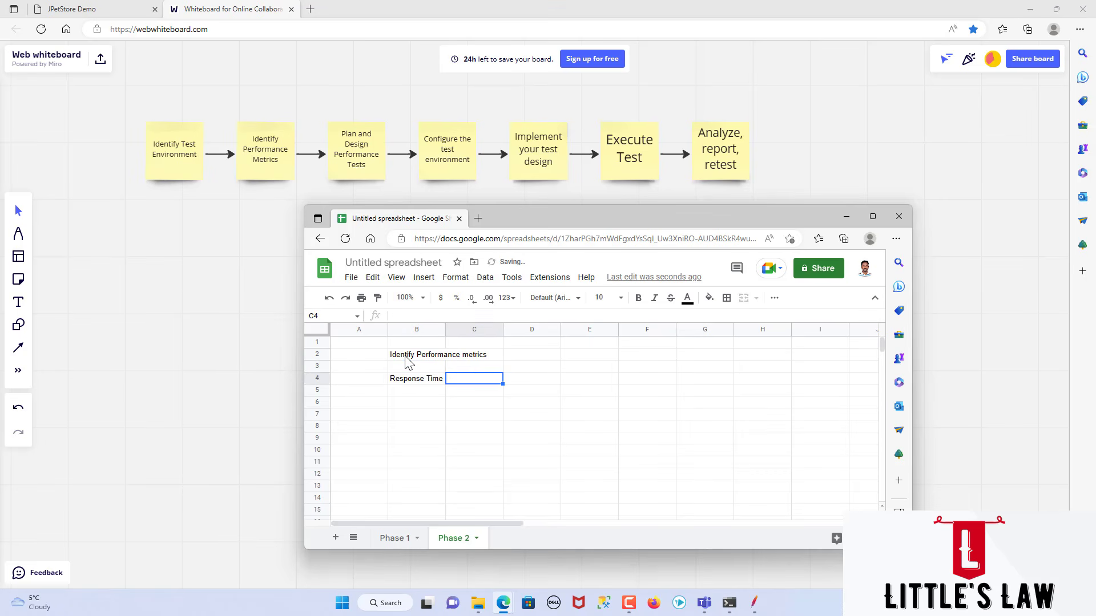
Step: List the response time metrics "Min", "Avg" and "Max" in cells C4 to C6
{"action": "type", "text": "Min"}
{"action": "key", "text": "Return"}
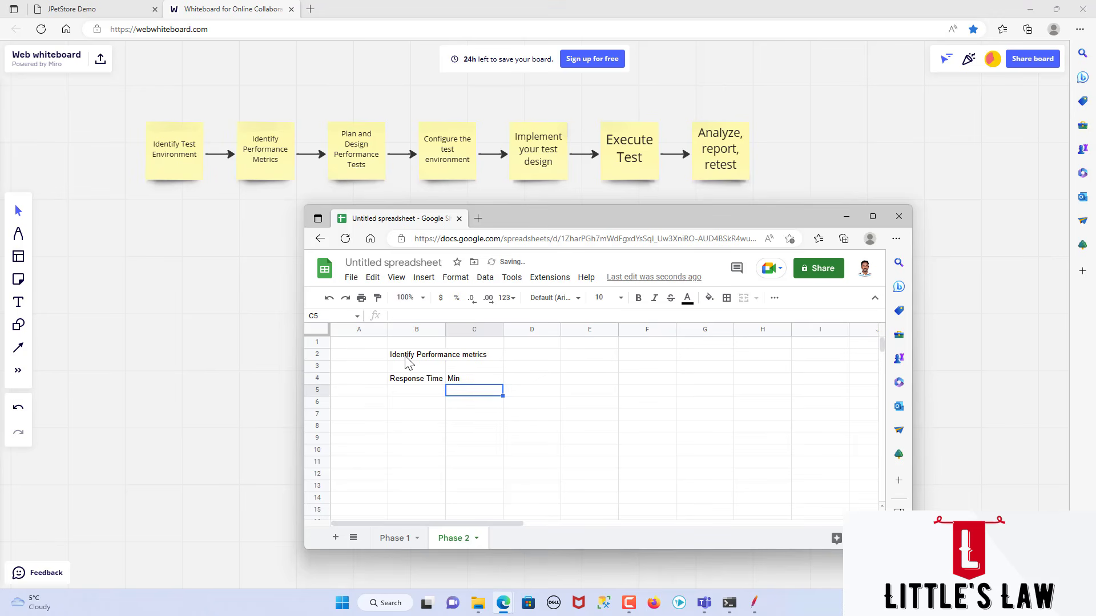
{"action": "type", "text": "MaAvg"}
{"action": "key", "text": "Return"}
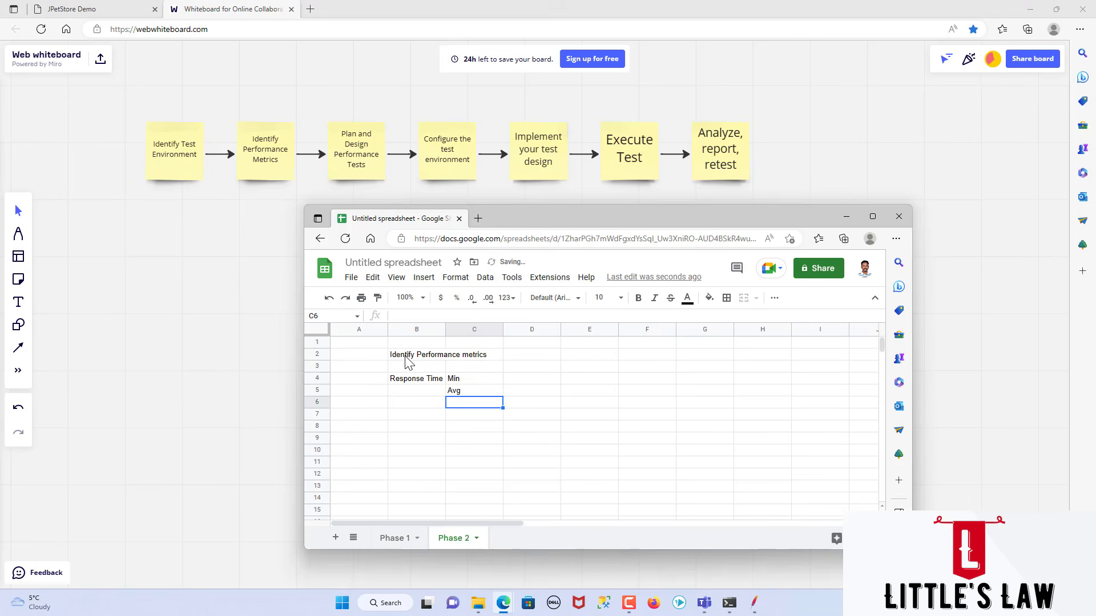
{"action": "type", "text": "Max"}
{"action": "key", "text": "Return"}
Step: Add the metrics "90th Percentile" in cell C7 and "95th Percentile" in cell C8
{"action": "type", "text": "9"}
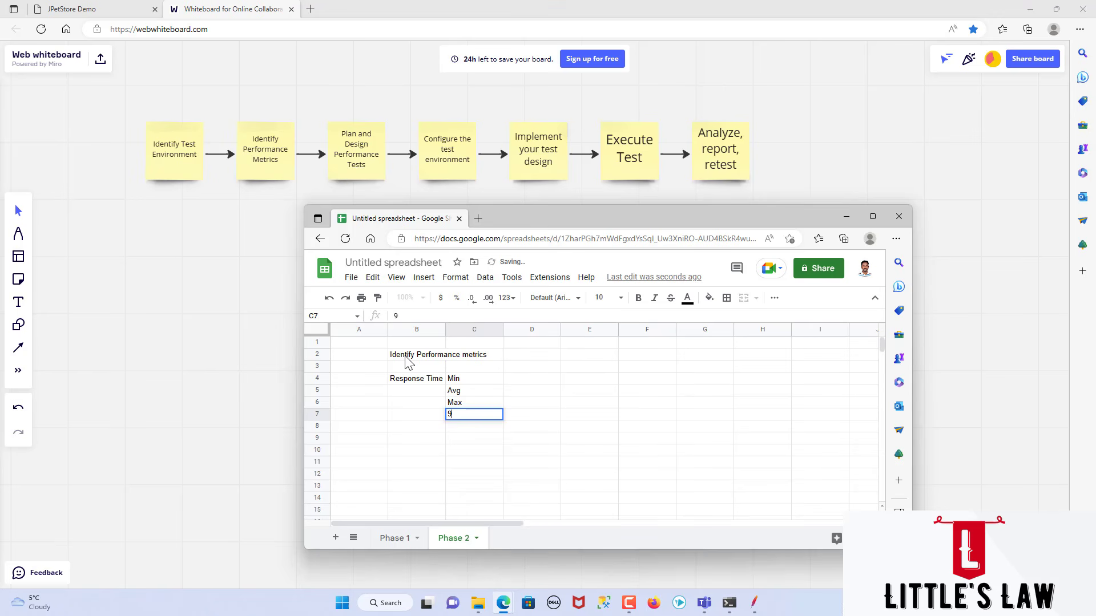
{"action": "type", "text": "0th Percentile"}
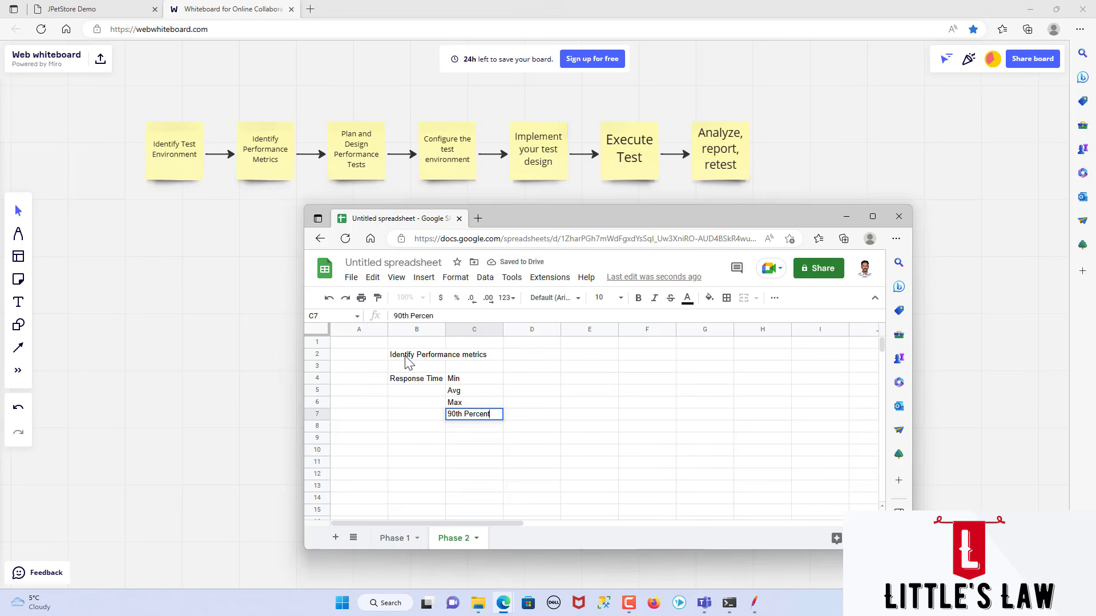
{"action": "key", "text": "Return"}
{"action": "type", "text": "95th P"}
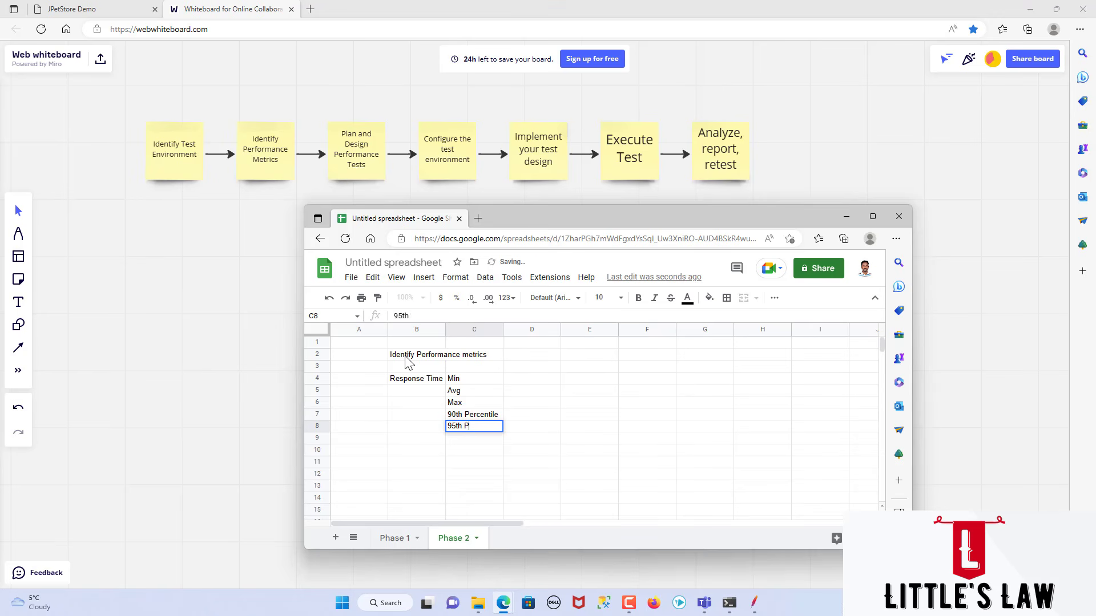
{"action": "type", "text": "ercentile"}
{"action": "key", "text": "Return"}
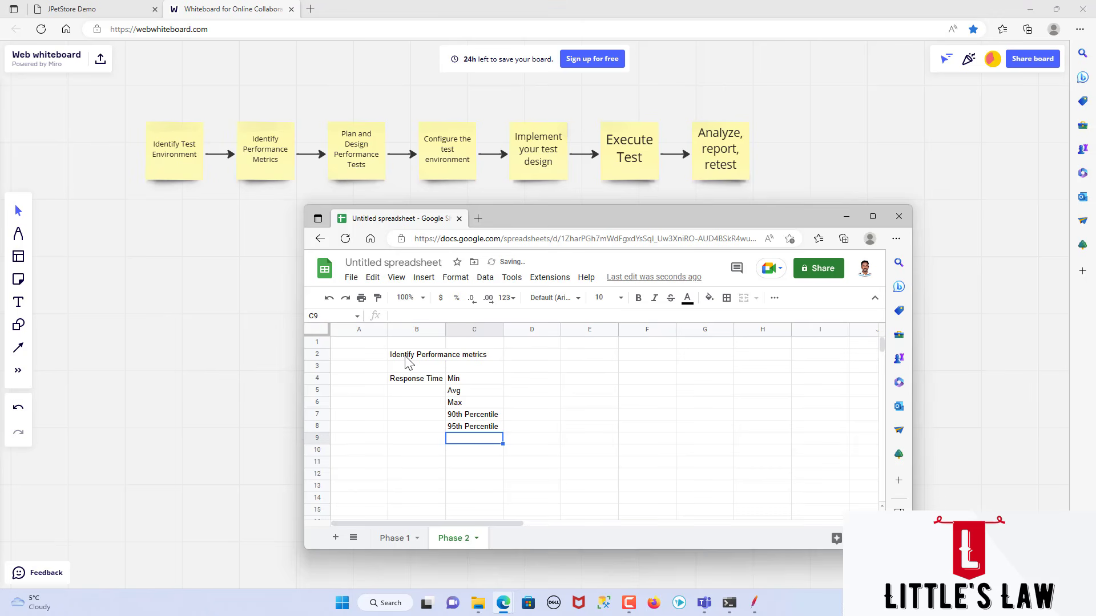
Step: Enter "Hits/Sec" in cell B9 and "Throughput" in cell C9 below the response time metrics
{"action": "key", "text": "Left"}
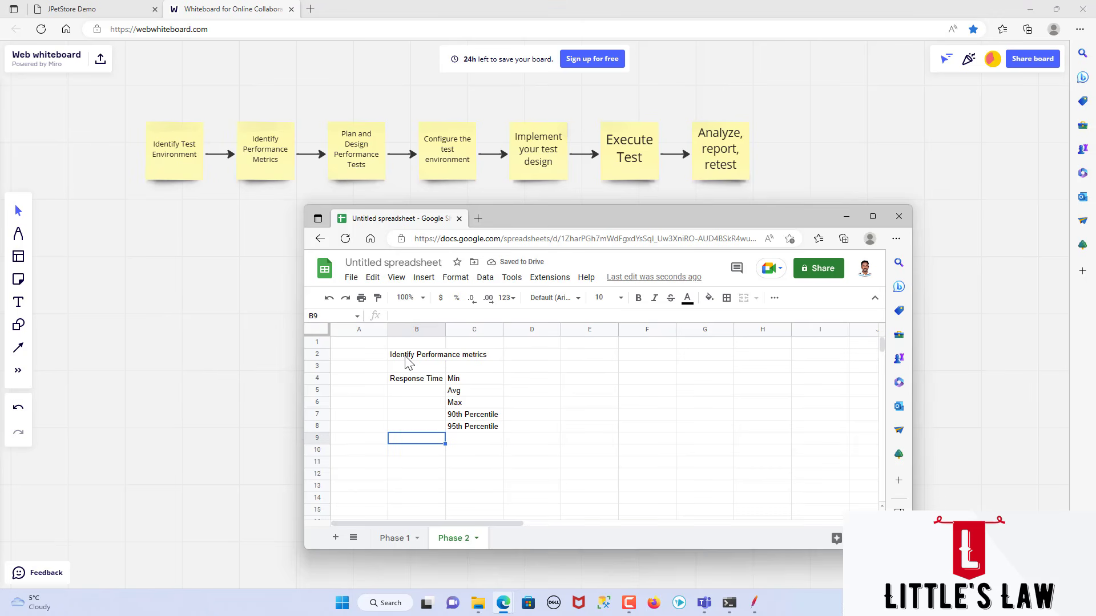
{"action": "type", "text": "Hits/Sec"}
{"action": "key", "text": "Return"}
{"action": "key", "text": "Up"}
{"action": "key", "text": "Tab"}
{"action": "type", "text": "Throughpu"}
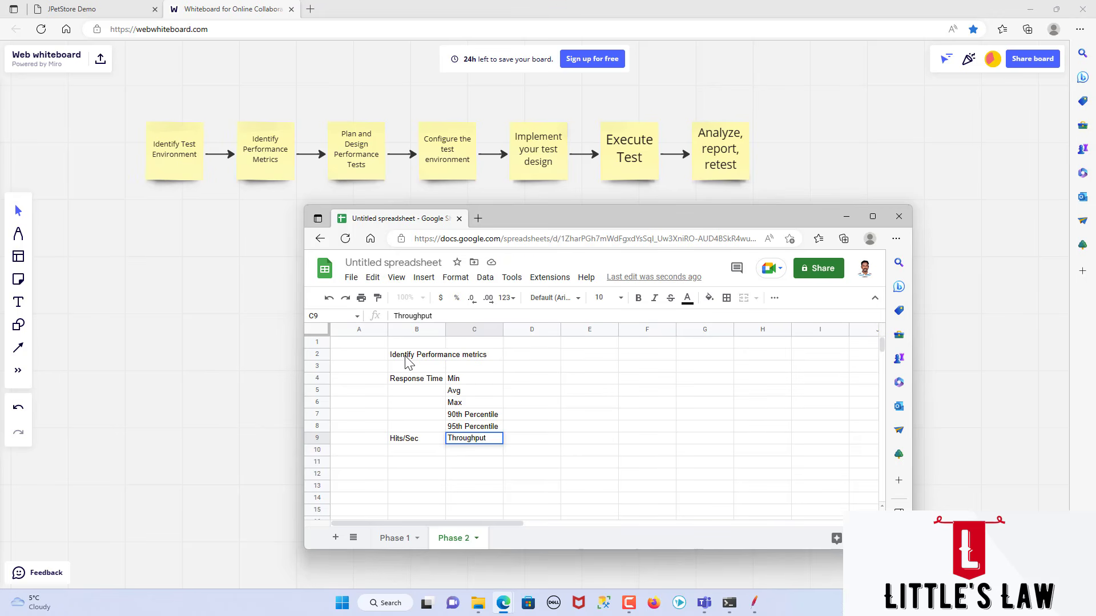
{"action": "key", "text": "Return"}
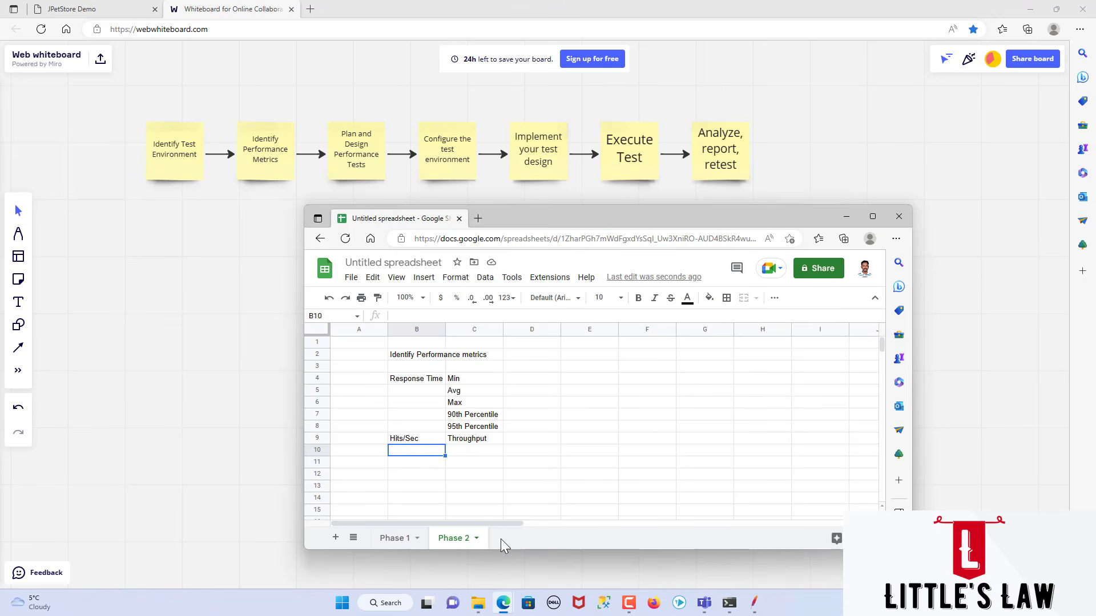
Step: Add a third sheet and enter the heading "Pla and Design Performance Tests" in its cell B2
{"action": "left_click", "coordinate": [336, 538]}
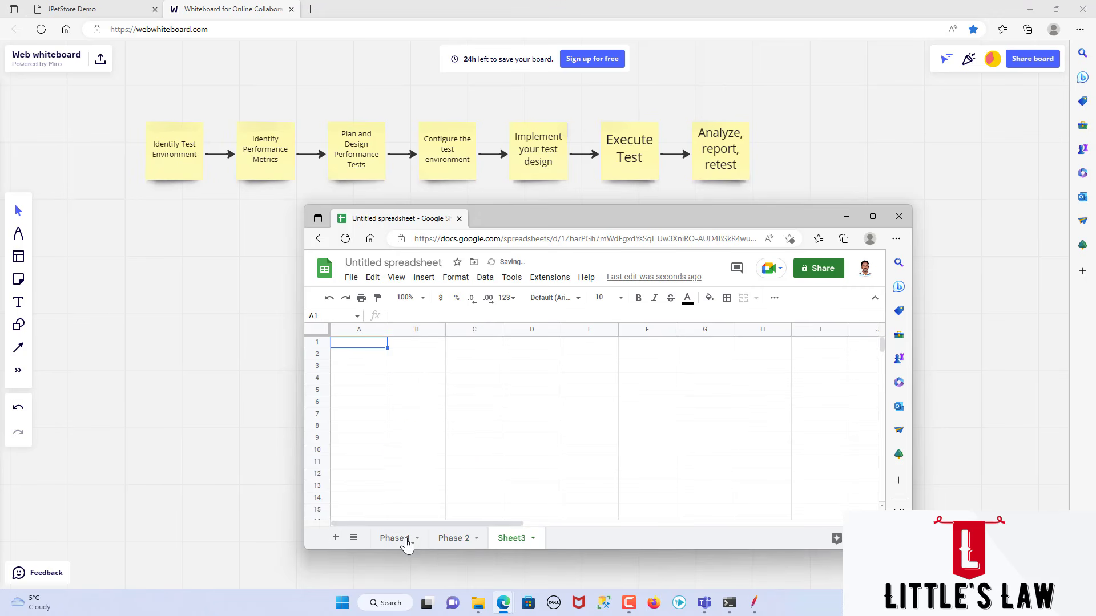
{"action": "left_click", "coordinate": [407, 358]}
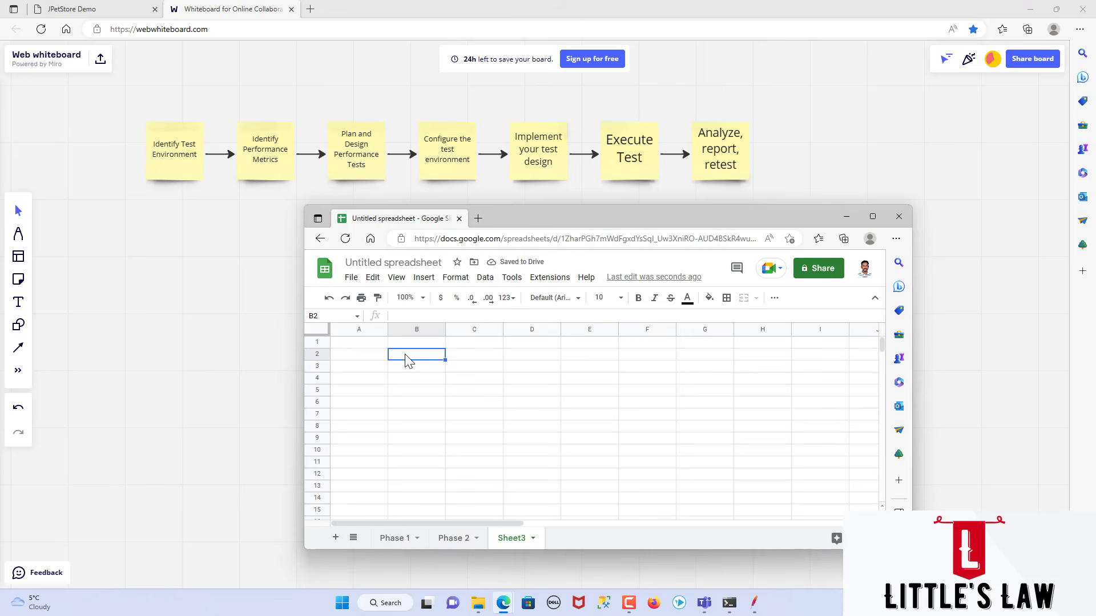
{"action": "type", "text": "Pla and Desig"}
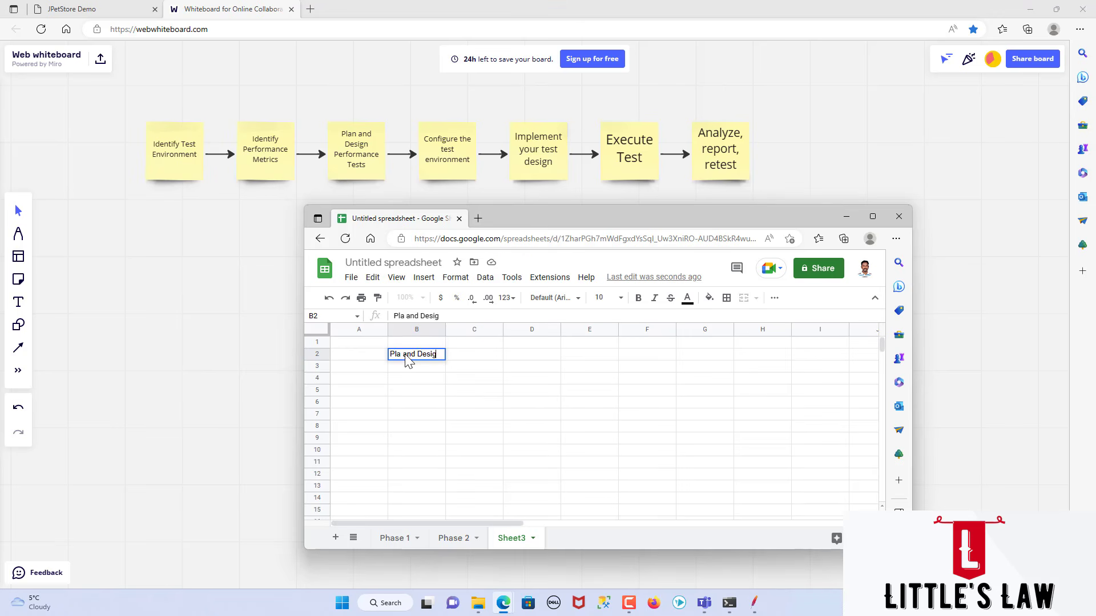
{"action": "type", "text": "n Performance Tests"}
{"action": "key", "text": "Return"}
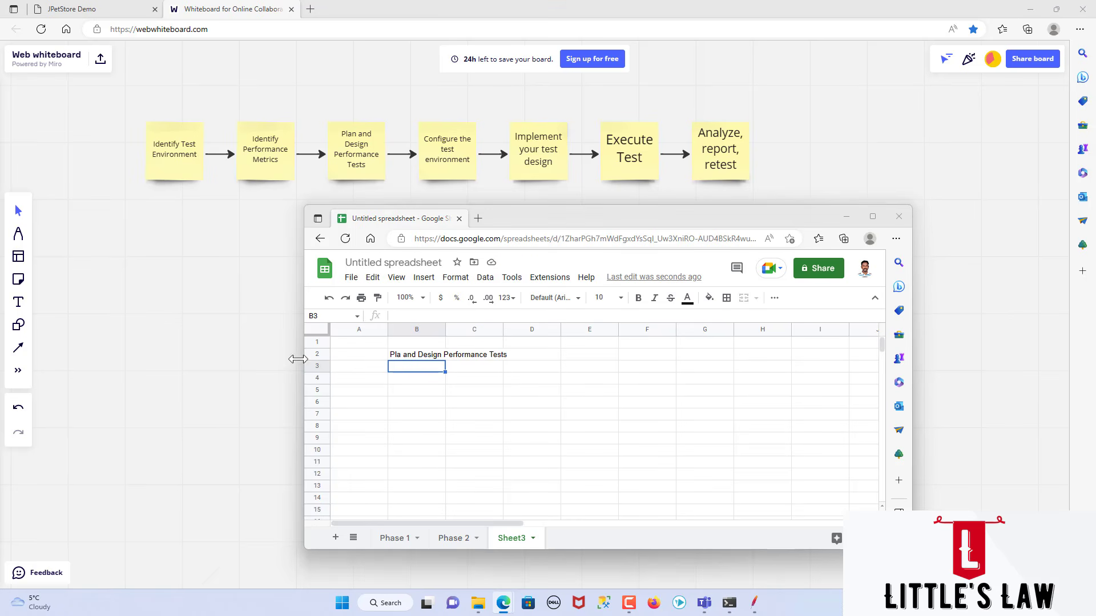
Step: Select cell B4 and bring the JPetStore Demo page up behind the spreadsheet window
{"action": "left_click", "coordinate": [408, 380]}
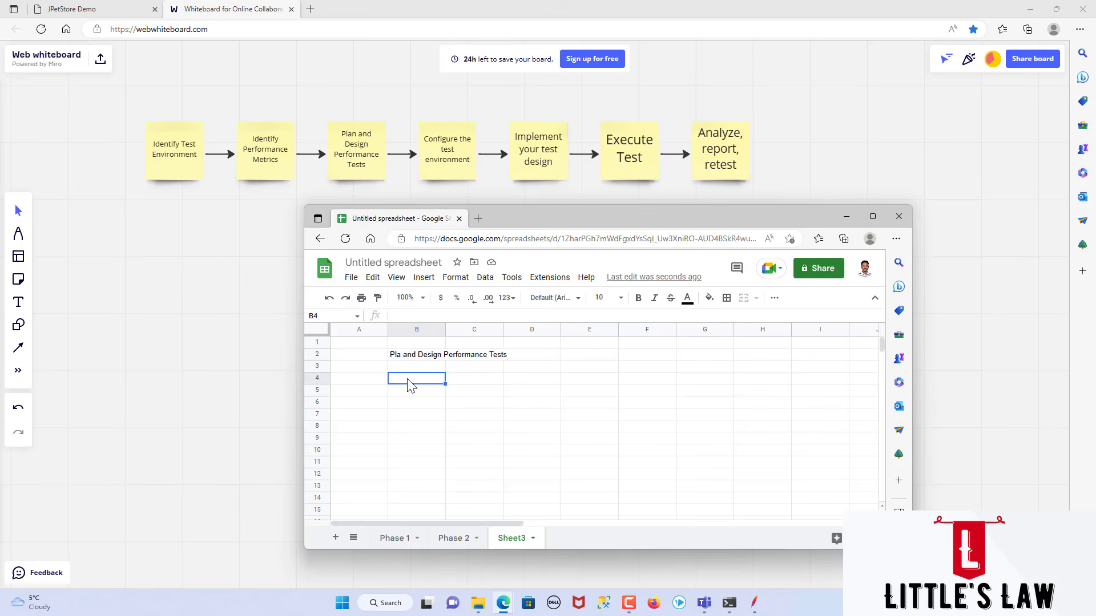
{"action": "left_click", "coordinate": [113, 10]}
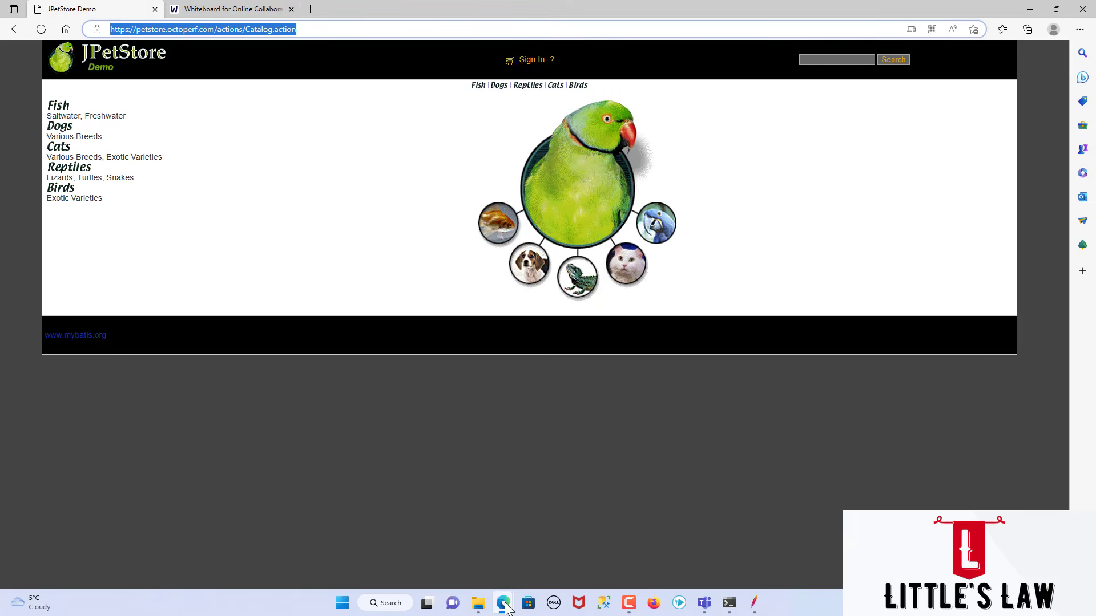
{"action": "mouse_move", "coordinate": [503, 603]}
{"action": "left_click", "coordinate": [610, 562]}
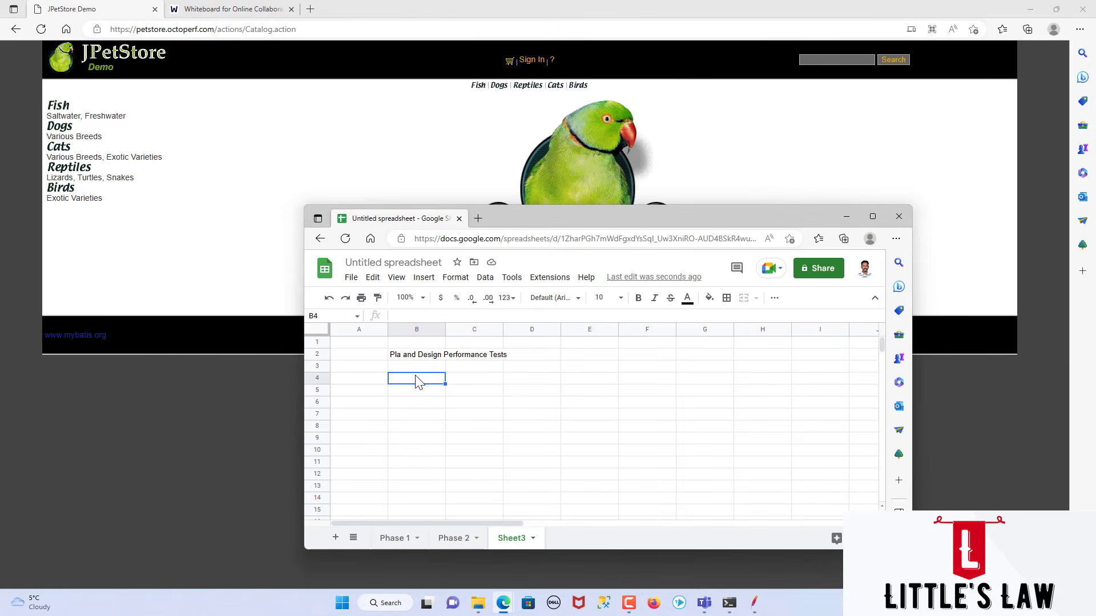
Step: Enter "Scenario 1" in cell B4 and its description "Shopping Fish" in cell C4
{"action": "type", "text": "Scena"}
{"action": "key", "text": "BackSpace"}
{"action": "type", "text": "nario"}
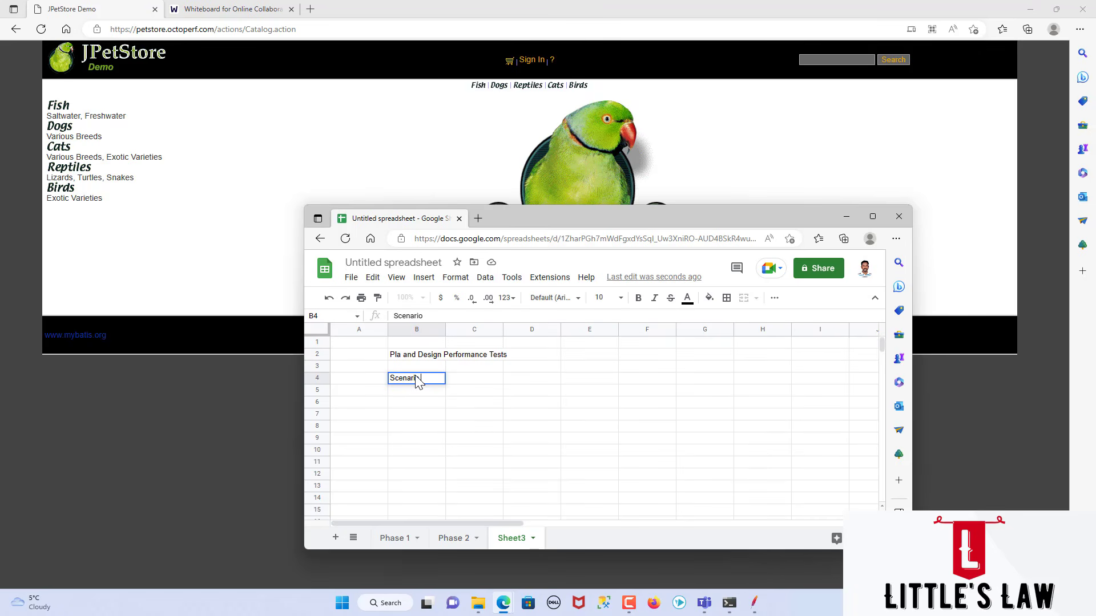
{"action": "type", "text": " 1"}
{"action": "key", "text": "Tab"}
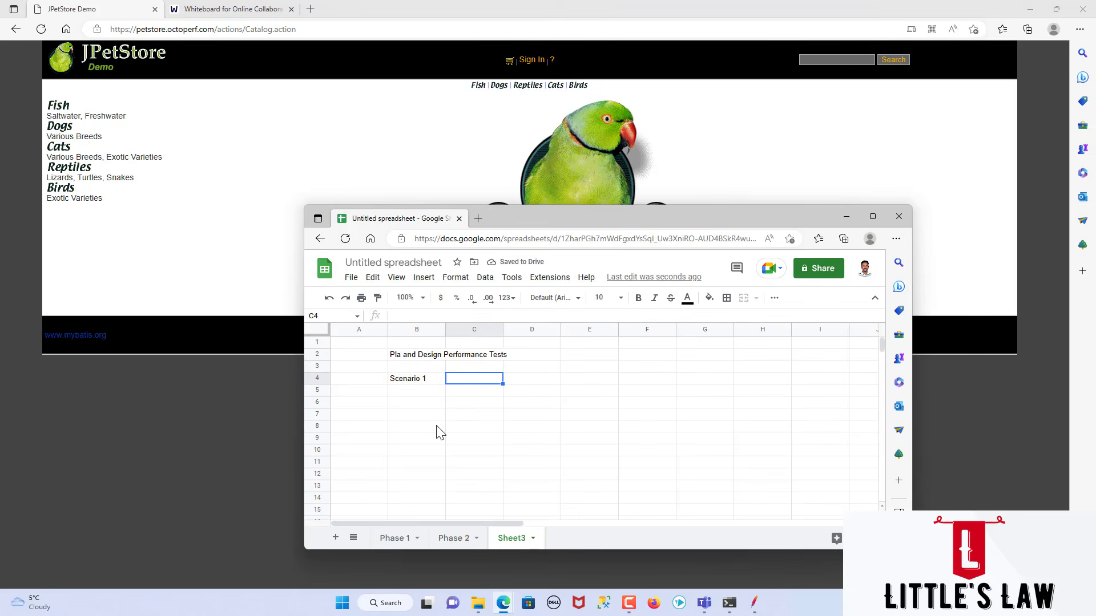
{"action": "type", "text": "Shopping Fish"}
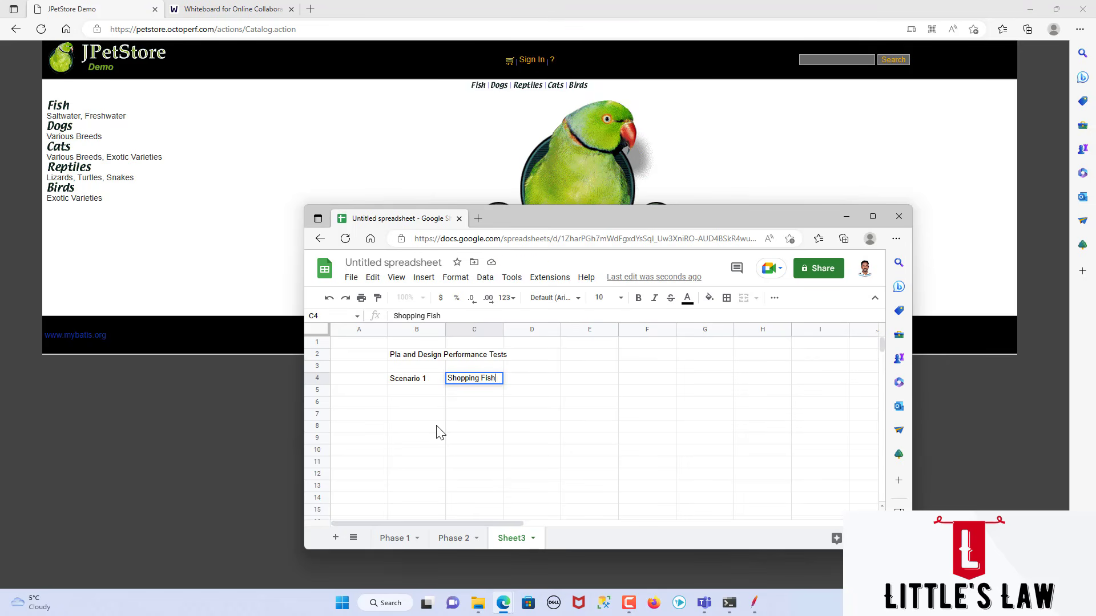
{"action": "key", "text": "Return"}
Step: Add "Scenario 2" in cell B5 with the description "Shopping Dog" in cell C5
{"action": "type", "text": "Scenario 2"}
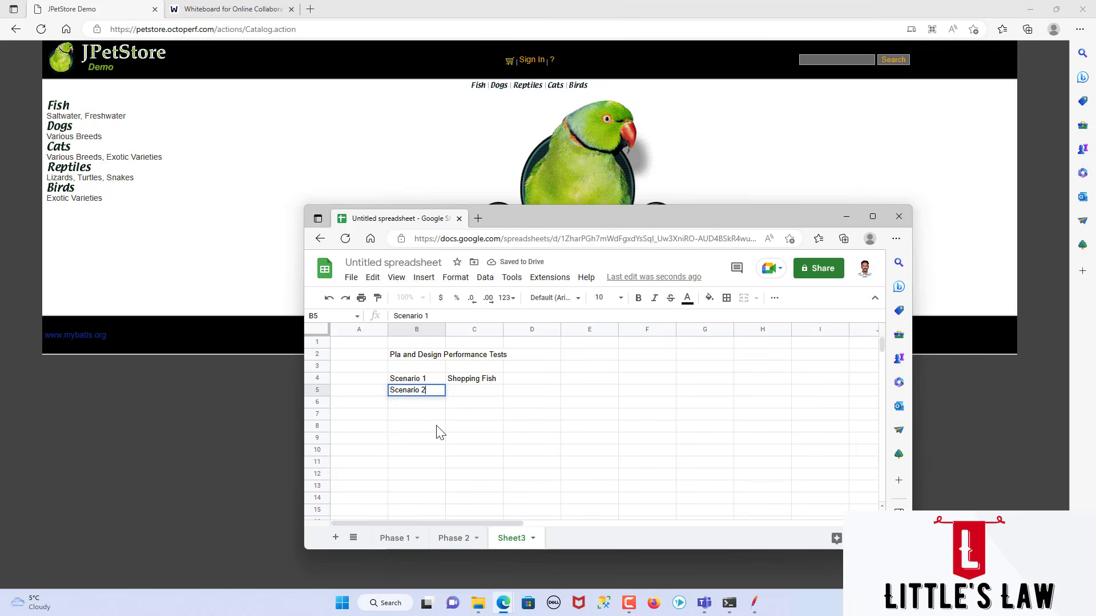
{"action": "key", "text": "Tab"}
{"action": "type", "text": "Shjo"}
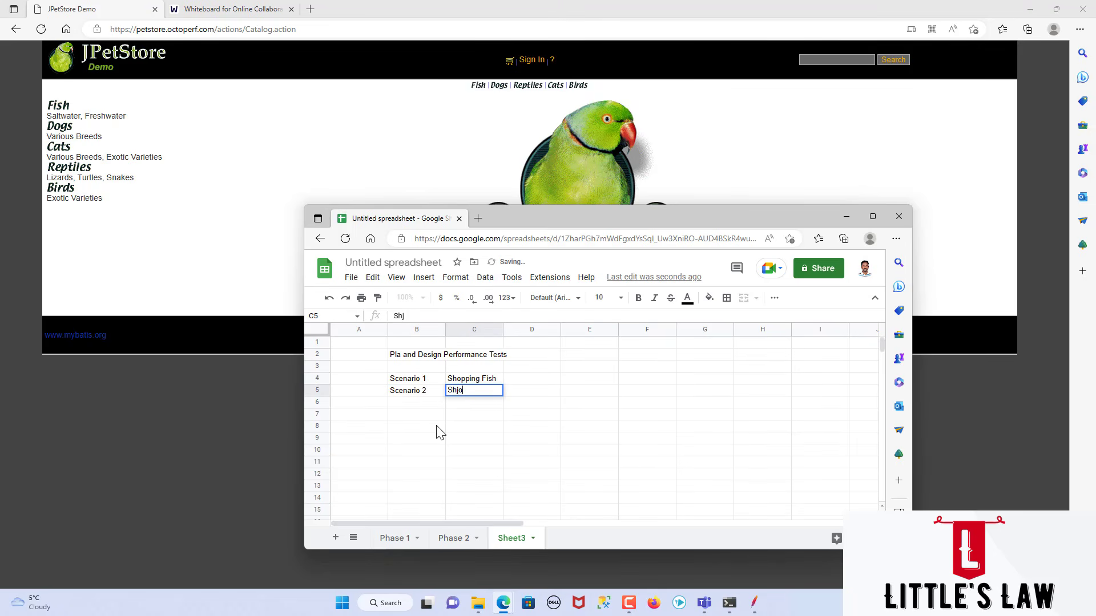
{"action": "type", "text": "opping Dog"}
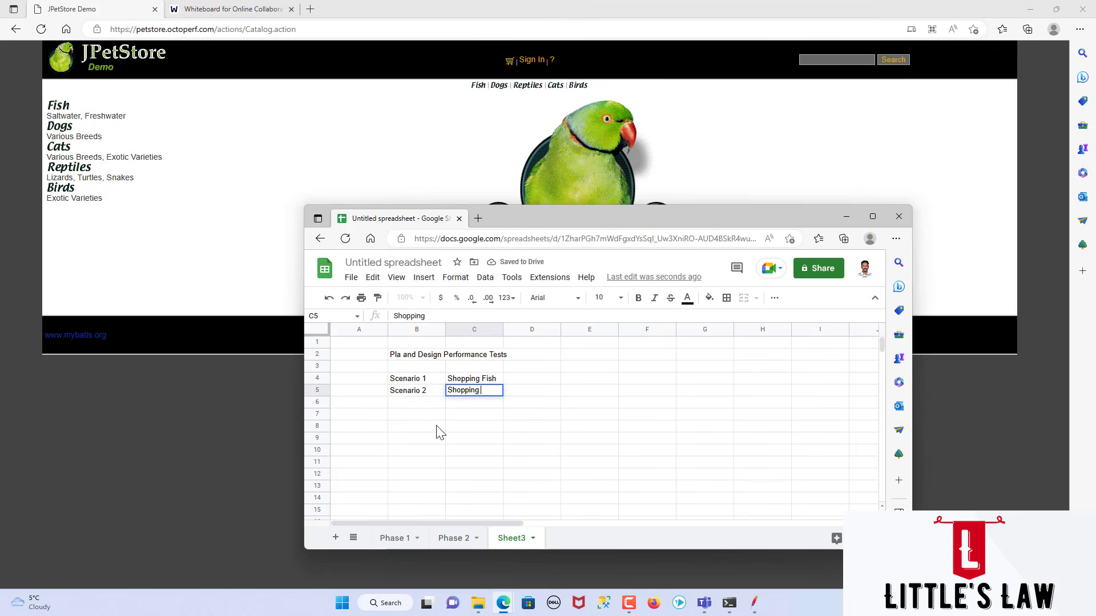
{"action": "key", "text": "Return"}
Step: Add "Scenario 3" in cell B6 with the description "Shopping Reptiles" in cell C6
{"action": "type", "text": "Scenario 3"}
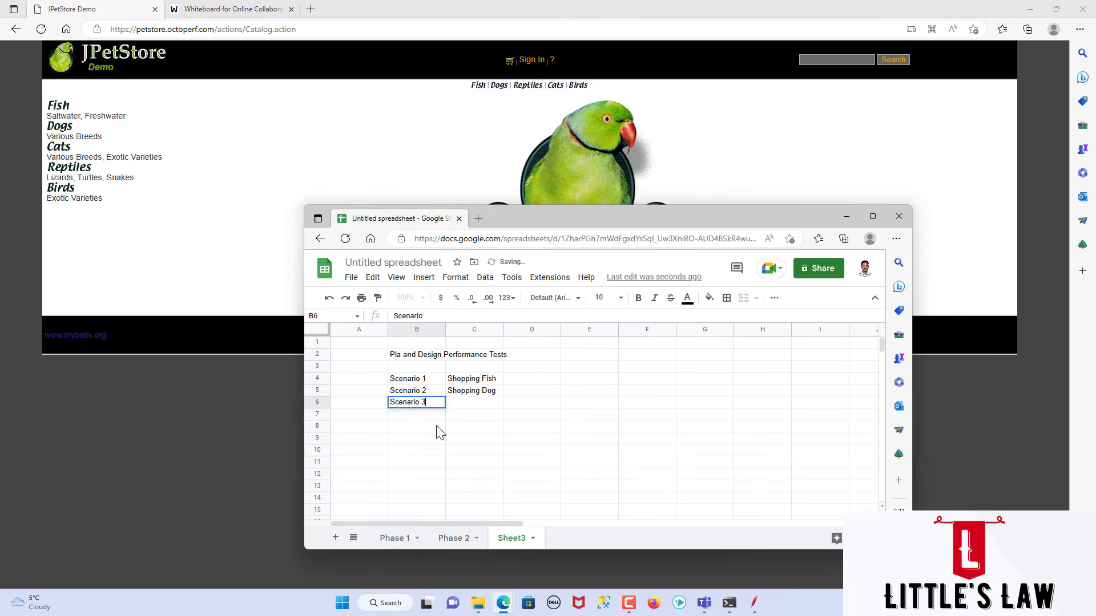
{"action": "key", "text": "Tab"}
{"action": "type", "text": "Shopping Rep"}
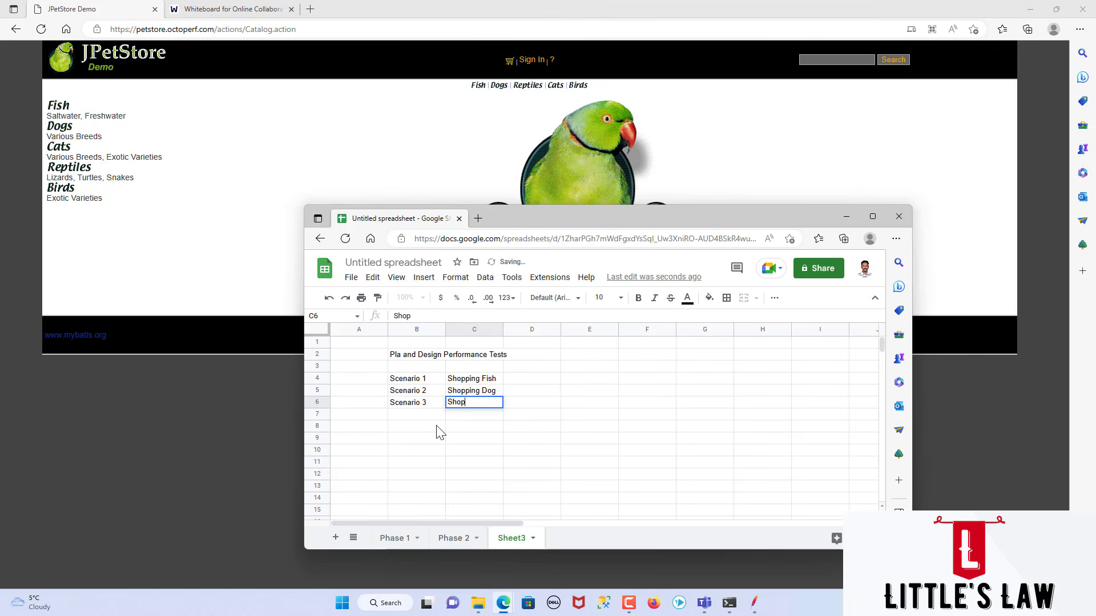
{"action": "type", "text": "iles"}
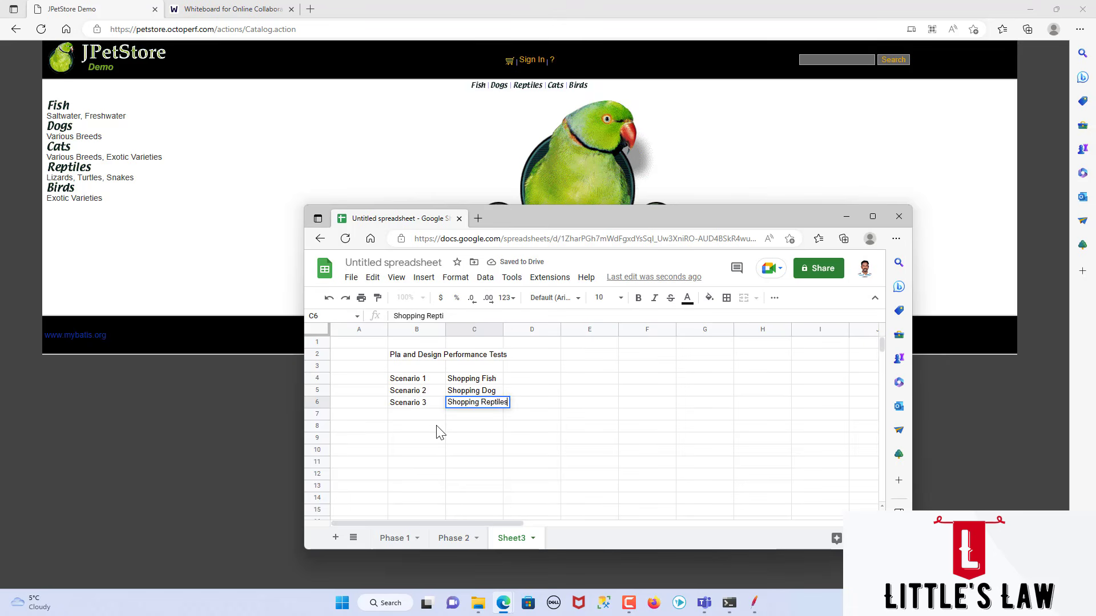
{"action": "key", "text": "Return"}
Step: Add "Scenario 4" in cell B7 with the description "Shopping Cats" in cell C7
{"action": "type", "text": "Scenario"}
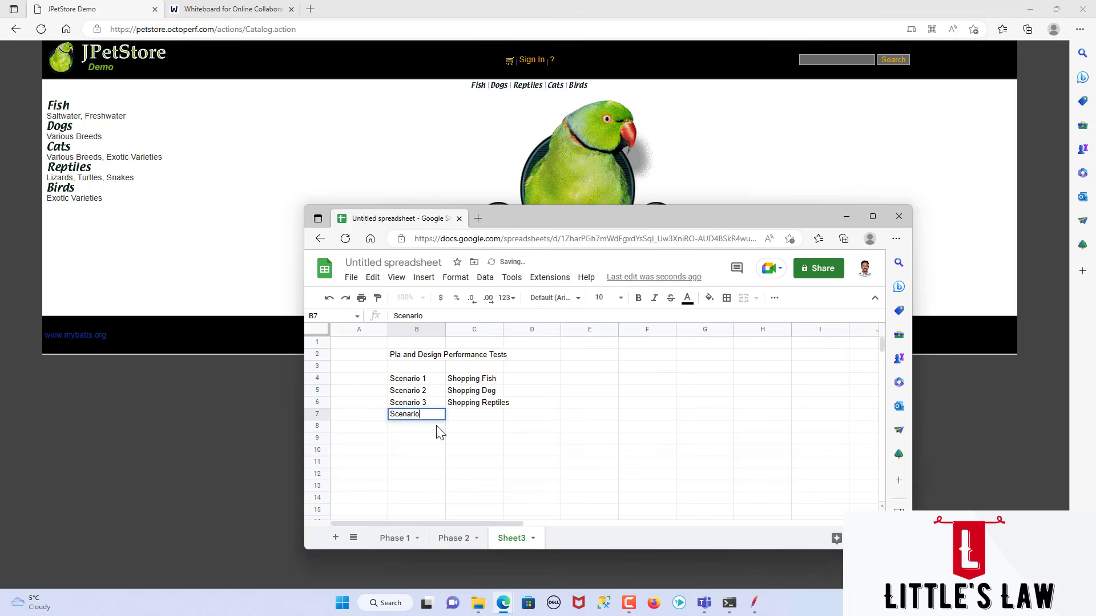
{"action": "type", "text": " 4 Sho"}
{"action": "key", "text": "BackSpace"}
{"action": "key", "text": "BackSpace"}
{"action": "key", "text": "BackSpace"}
{"action": "key", "text": "Tab"}
{"action": "type", "text": "Shop"}
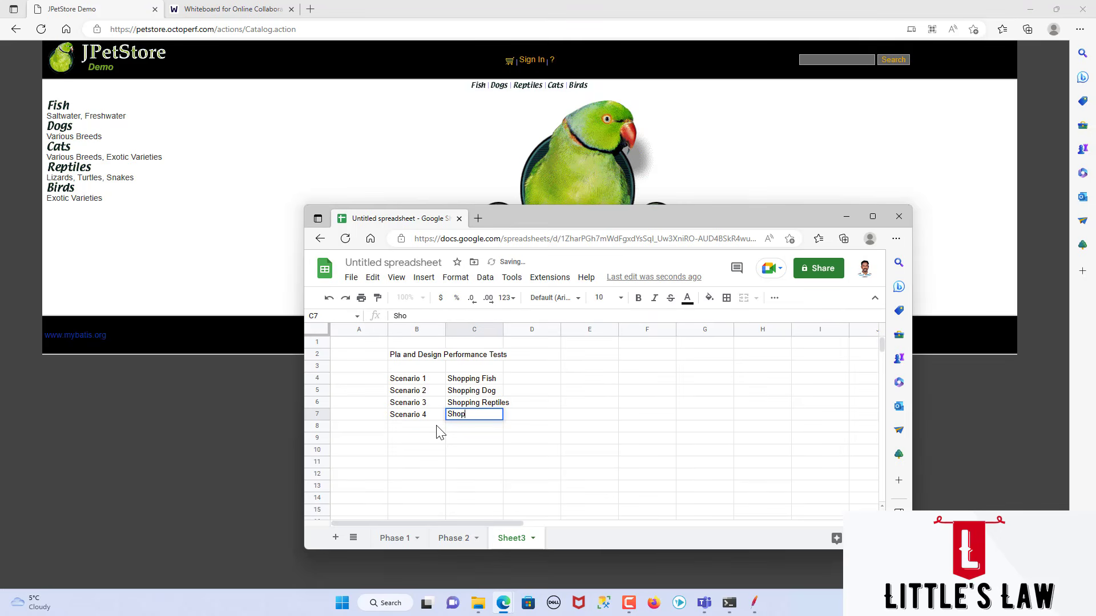
{"action": "type", "text": "ping Cats"}
{"action": "key", "text": "Return"}
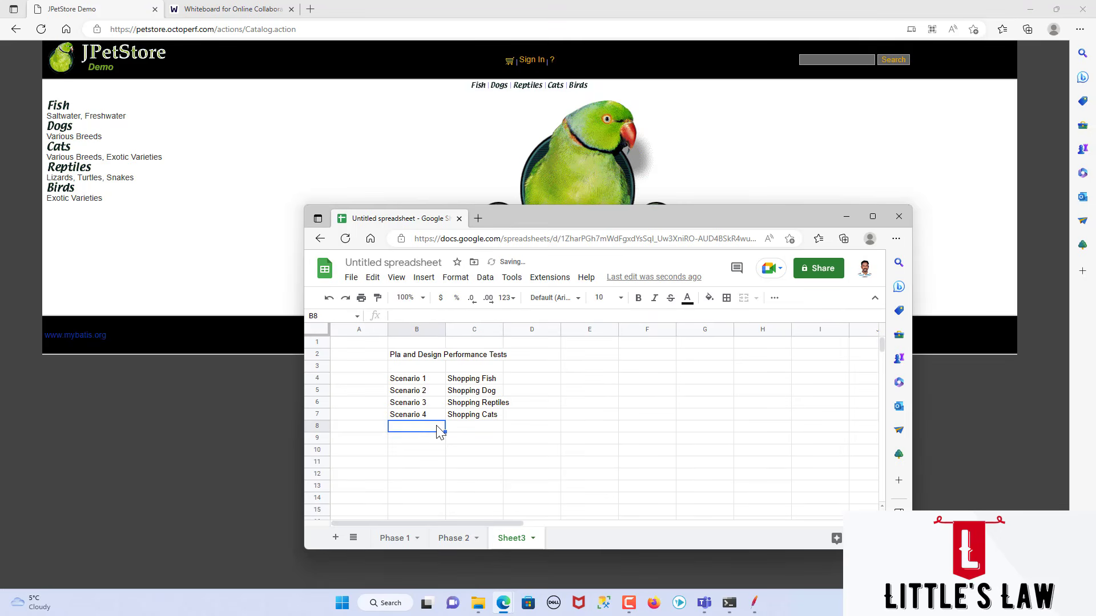
Step: Add "Scenario 5" in cell B8 with the description "Shopping Birds" in cell C8
{"action": "type", "text": "Scenario 5"}
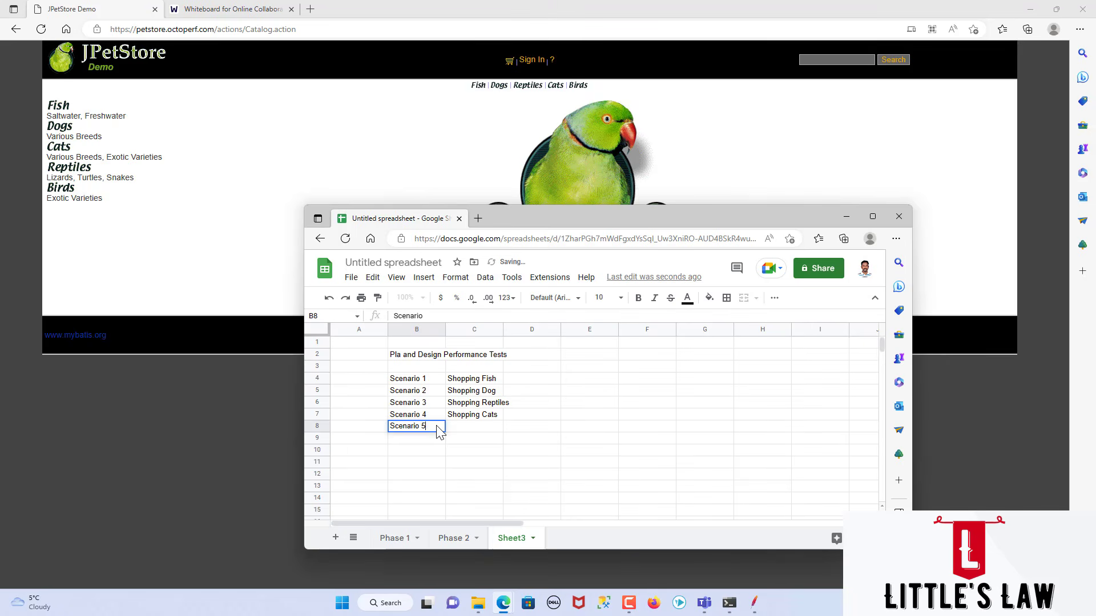
{"action": "key", "text": "Tab"}
{"action": "type", "text": "Sho"}
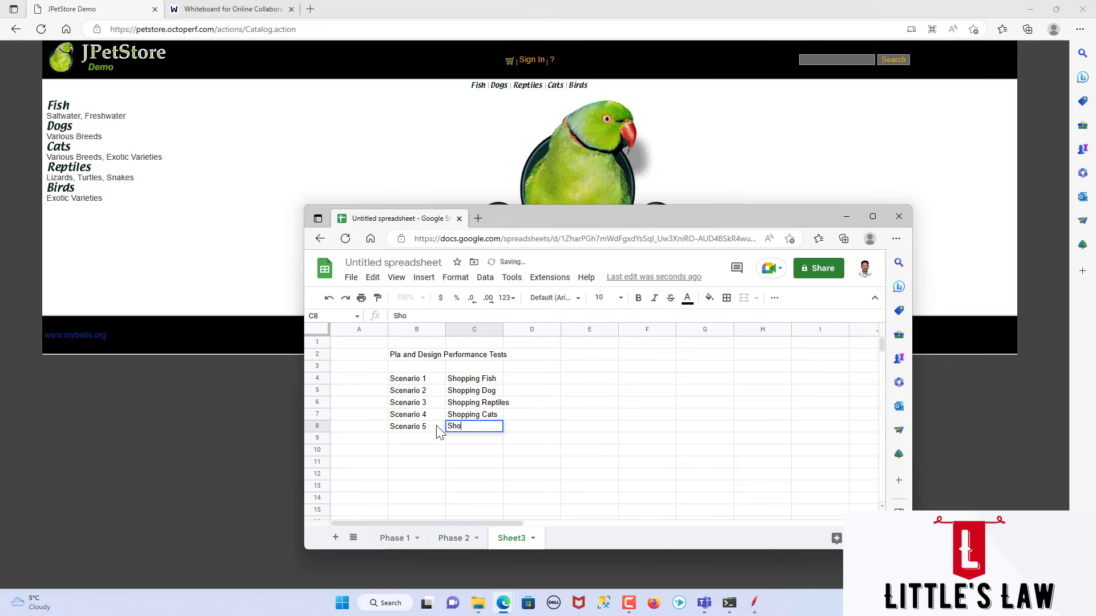
{"action": "type", "text": "pping Birds"}
{"action": "key", "text": "Return"}
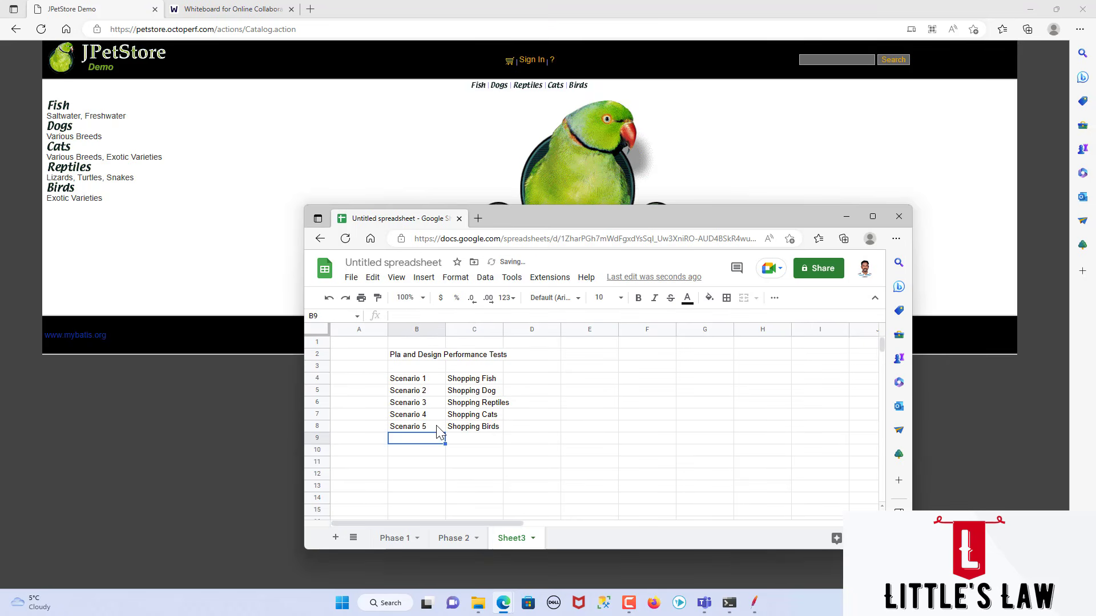
Step: Add "Scenario 6" in cell B9 with the description "Login & Logout" in cell C9
{"action": "type", "text": "Scenario 6"}
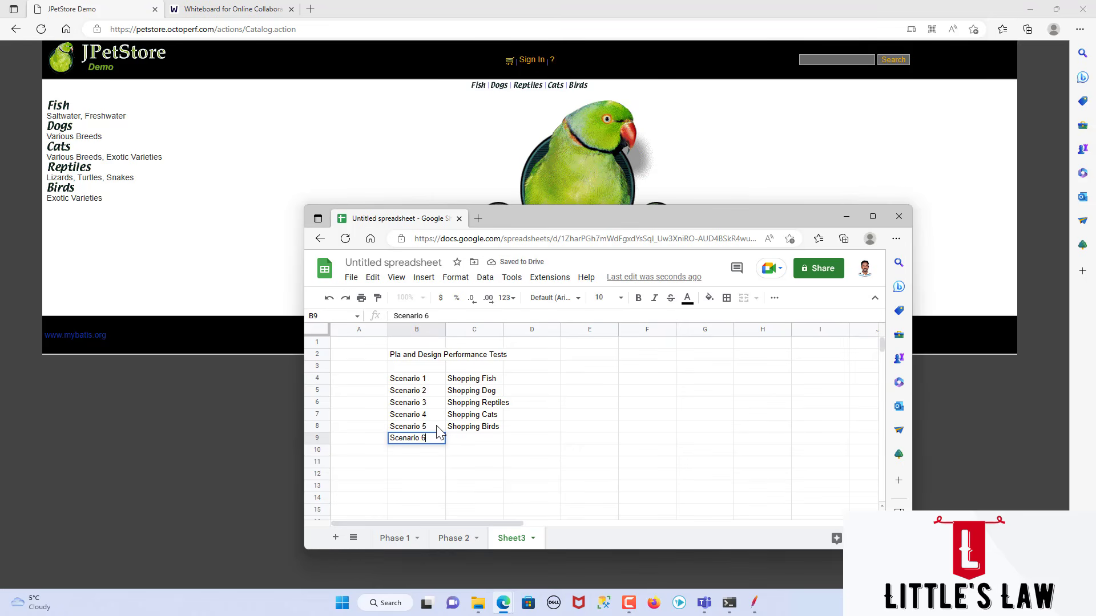
{"action": "key", "text": "Tab"}
{"action": "type", "text": "L"}
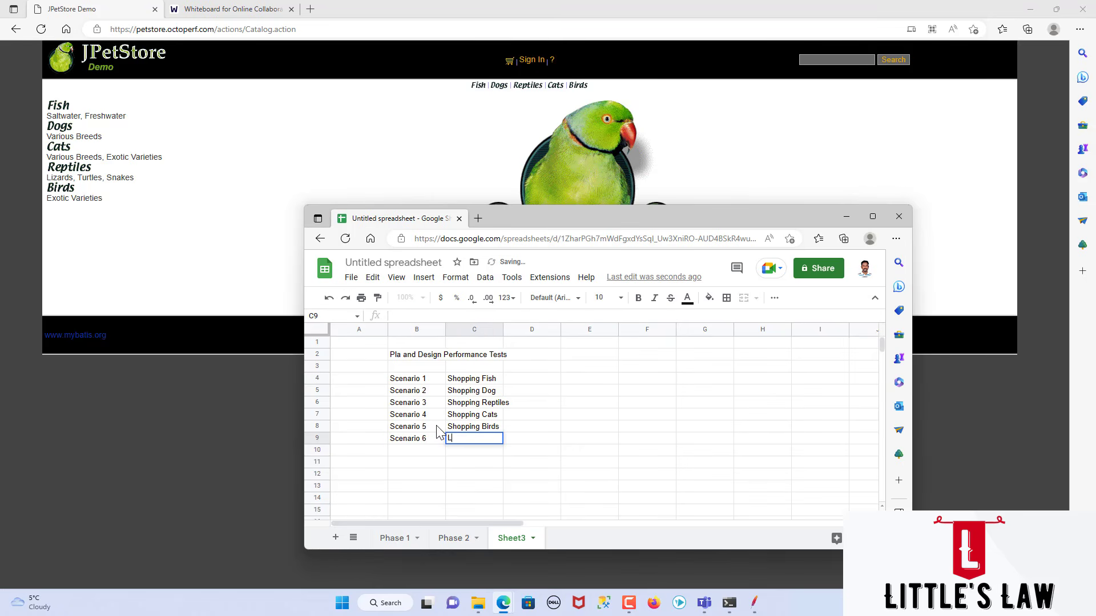
{"action": "type", "text": "ogin & Logout"}
{"action": "key", "text": "Return"}
Step: Add "Scenario 7" in cell B10 with the description "Add to Cart" in cell C10
{"action": "type", "text": "Scenario 7"}
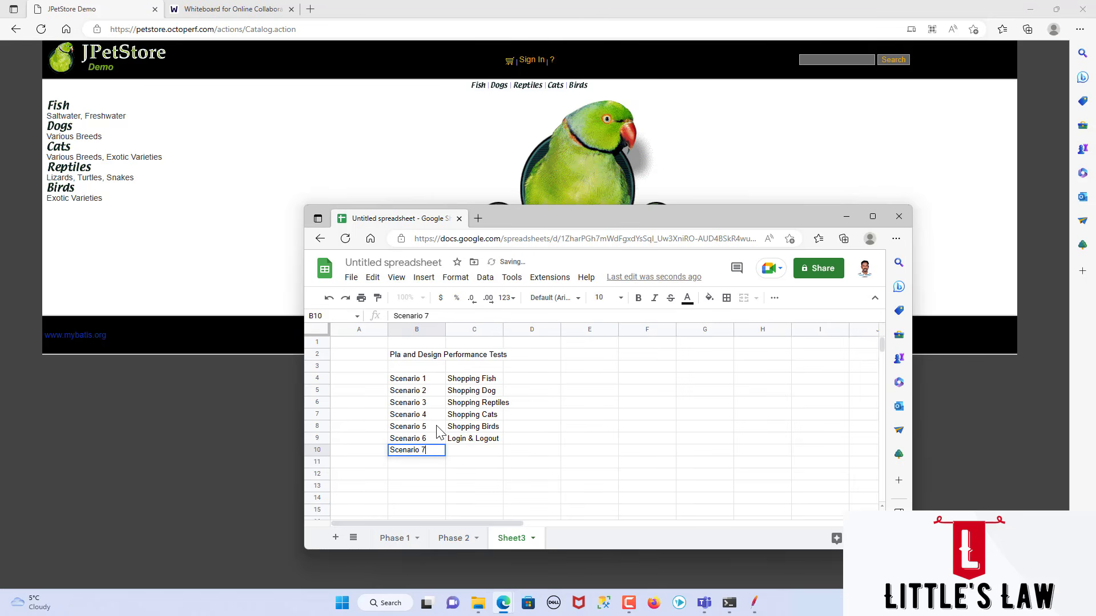
{"action": "key", "text": "Tab"}
{"action": "type", "text": "A"}
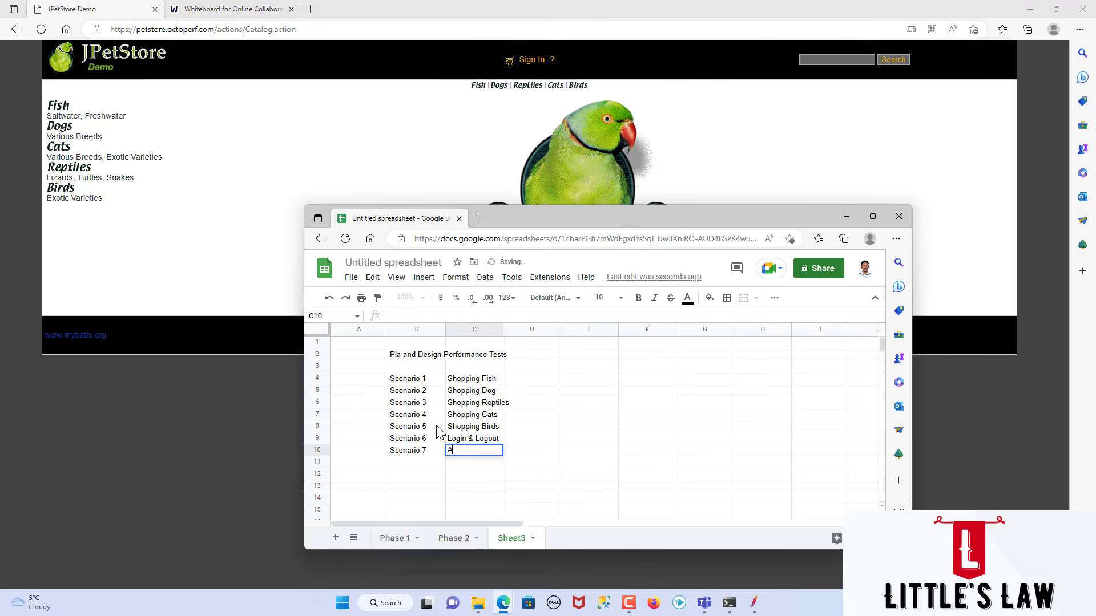
{"action": "type", "text": "dd to Cart"}
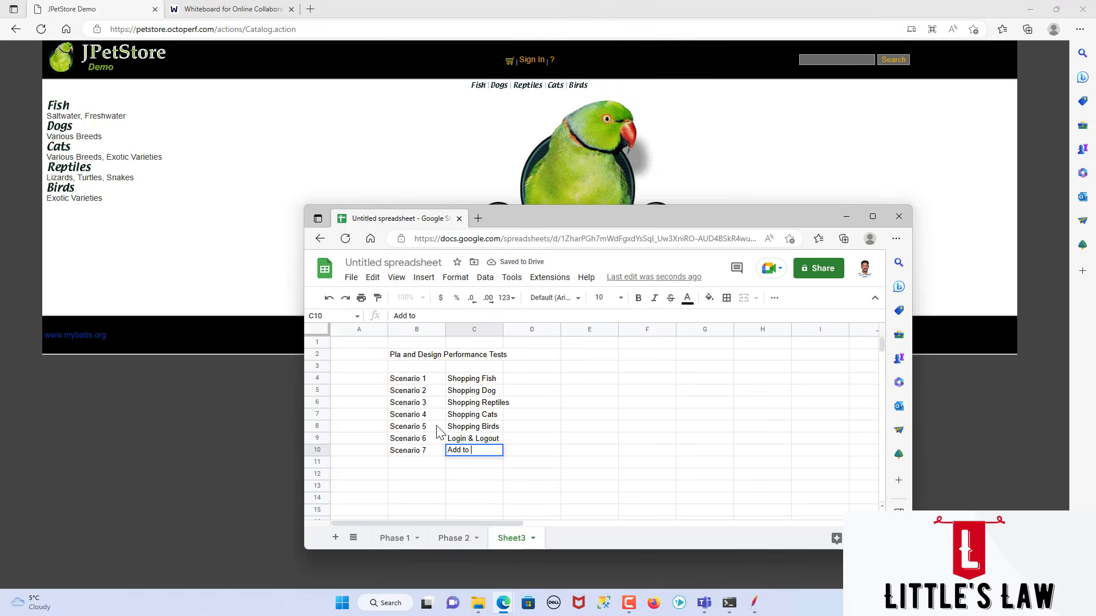
{"action": "key", "text": "Return"}
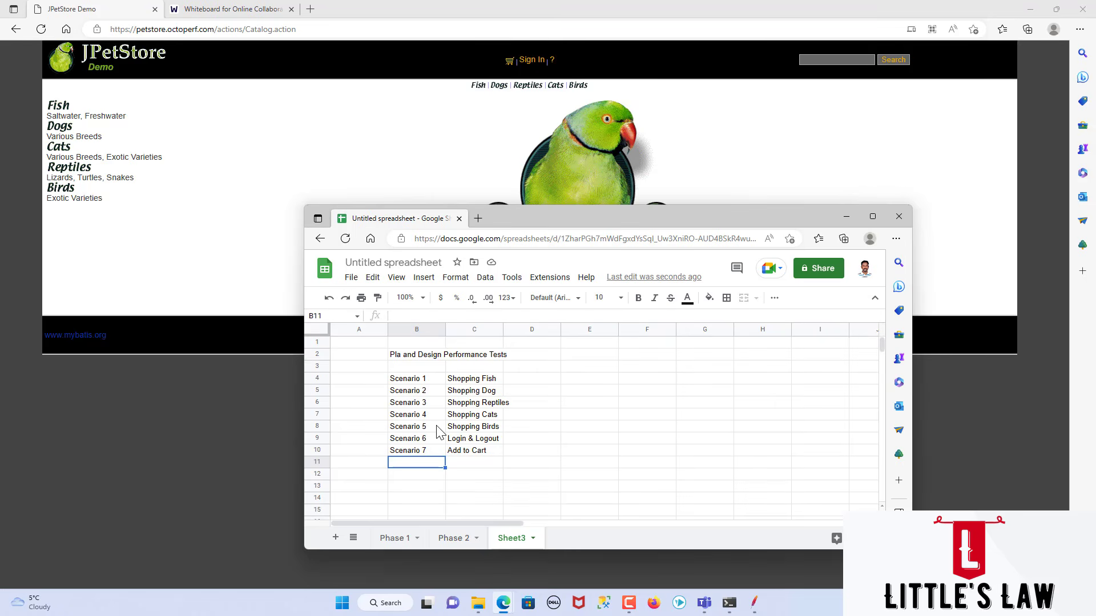
Step: Correct the heading in cell B2 to "Plan and Design Performance Tests"
{"action": "double_click", "coordinate": [405, 355]}
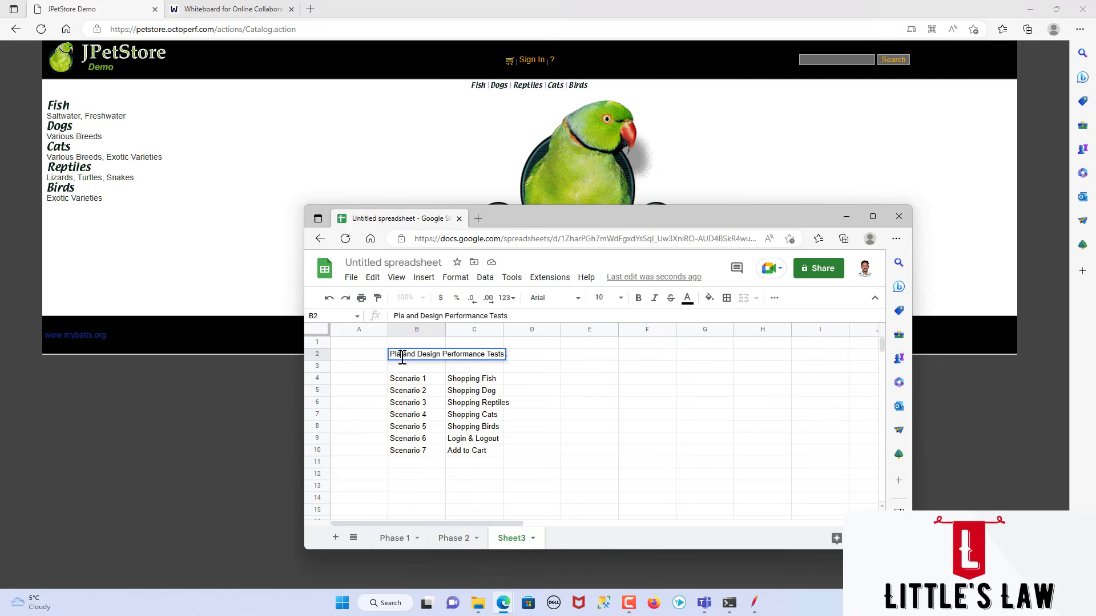
{"action": "type", "text": "n"}
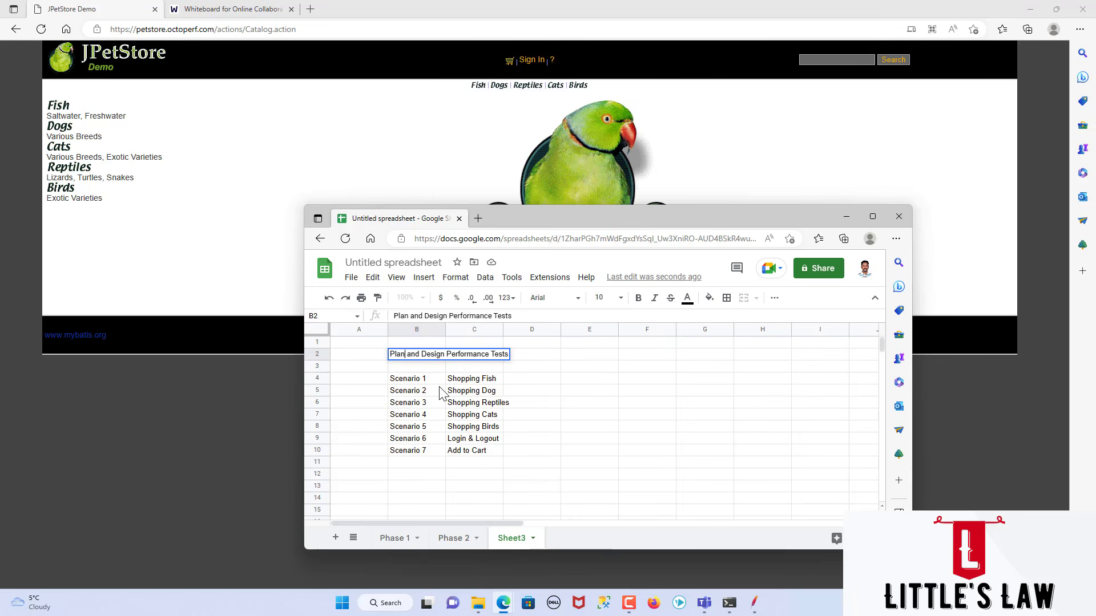
{"action": "left_click", "coordinate": [487, 393]}
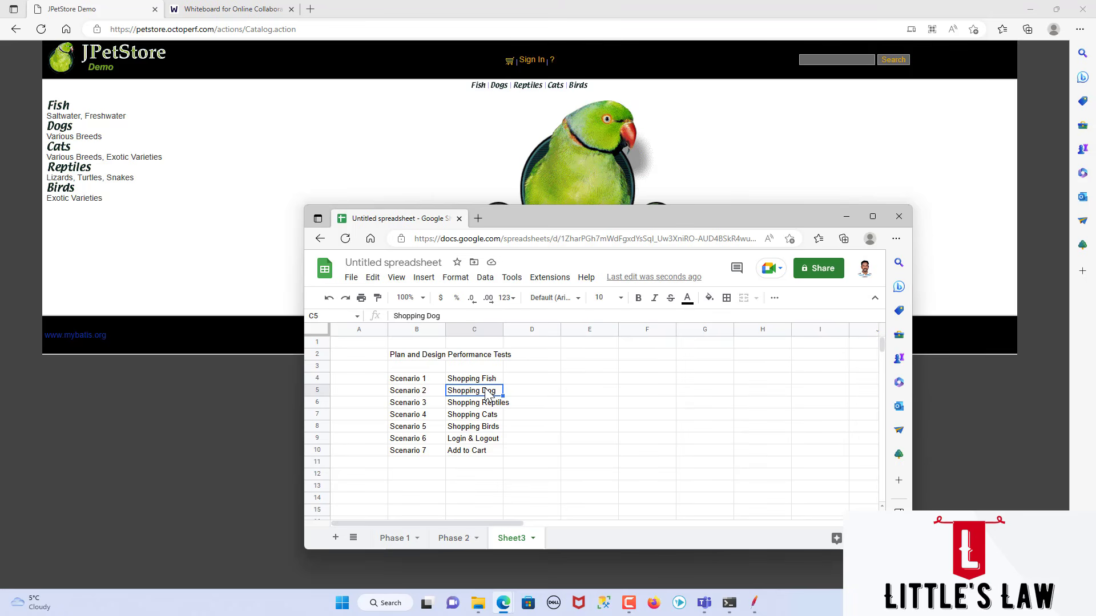
Step: Add "Scenario 8" in cell B11 with the description "Search" in cell C11
{"action": "left_click", "coordinate": [420, 467]}
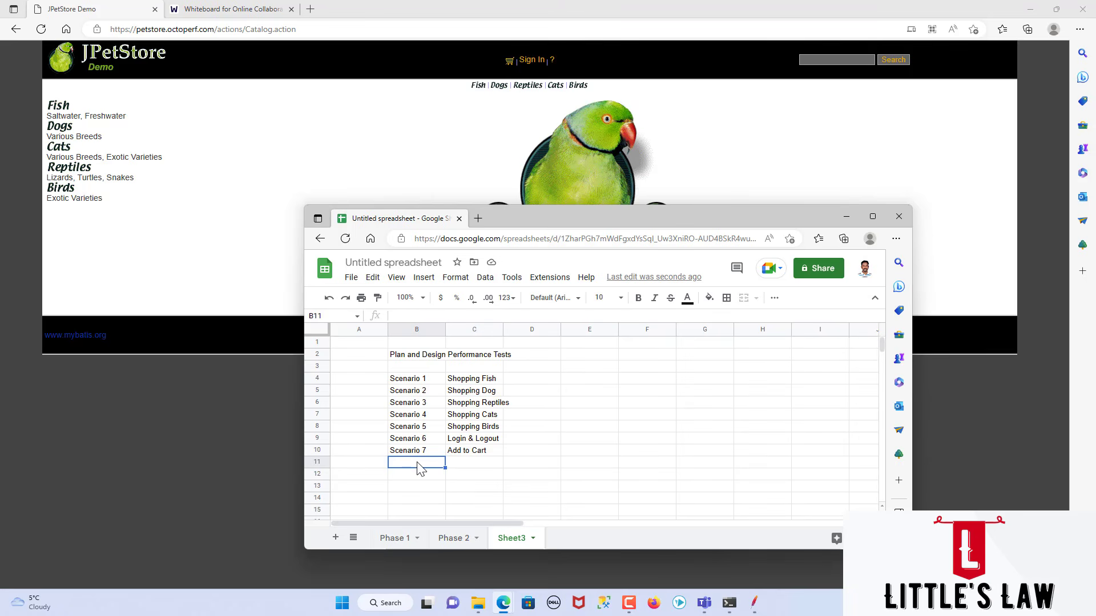
{"action": "type", "text": "Scearn"}
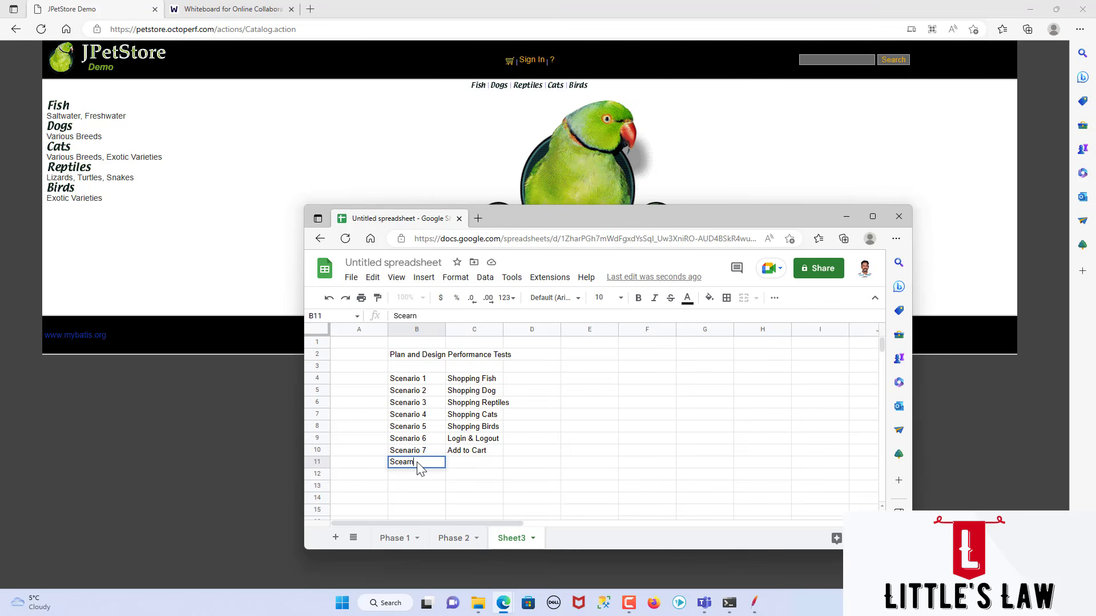
{"action": "key", "text": "BackSpace"}
{"action": "key", "text": "BackSpace"}
{"action": "key", "text": "BackSpace"}
{"action": "type", "text": "nario 8"}
{"action": "key", "text": "Tab"}
{"action": "type", "text": "Serach"}
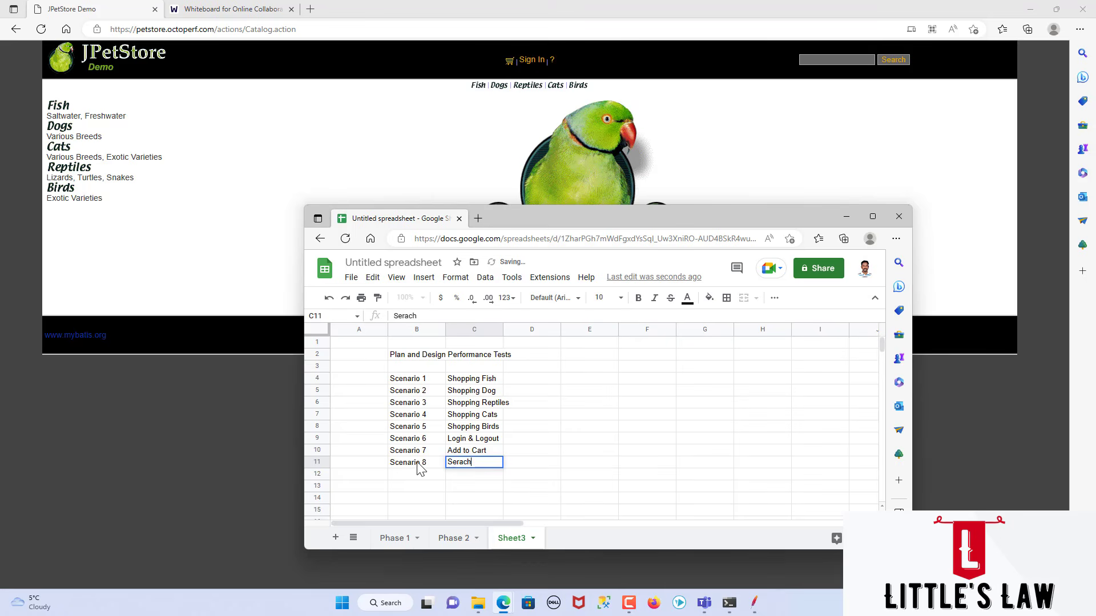
{"action": "key", "text": "BackSpace"}
{"action": "key", "text": "BackSpace"}
{"action": "key", "text": "BackSpace"}
{"action": "key", "text": "BackSpace"}
{"action": "type", "text": "arch"}
{"action": "left_click", "coordinate": [548, 438]}
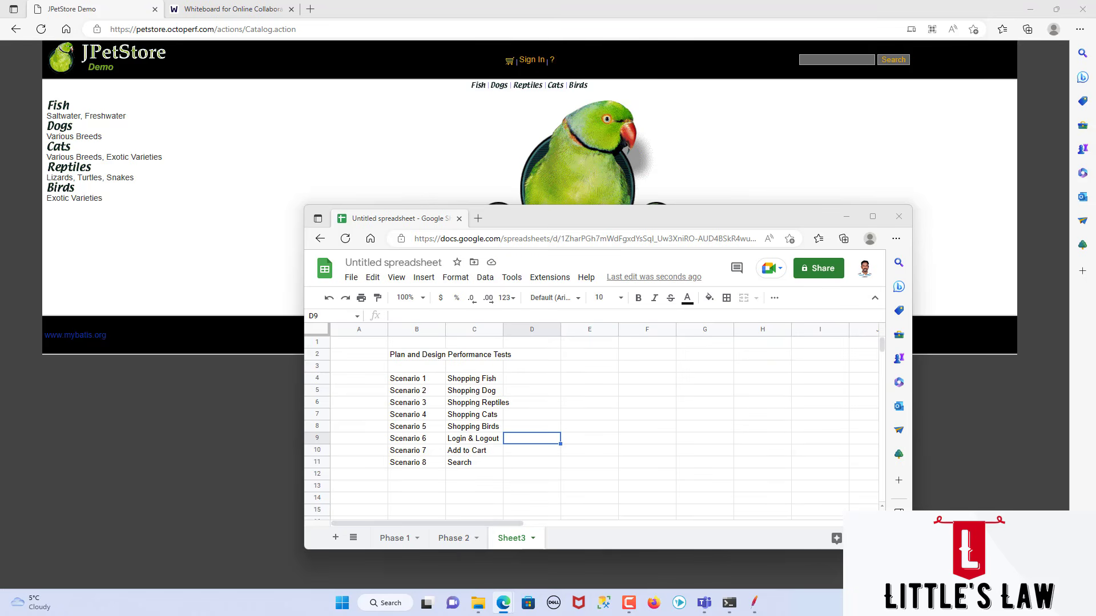
Step: Enter "Login Details" in cell D4 beside the Shopping Fish scenario
{"action": "left_click", "coordinate": [539, 382]}
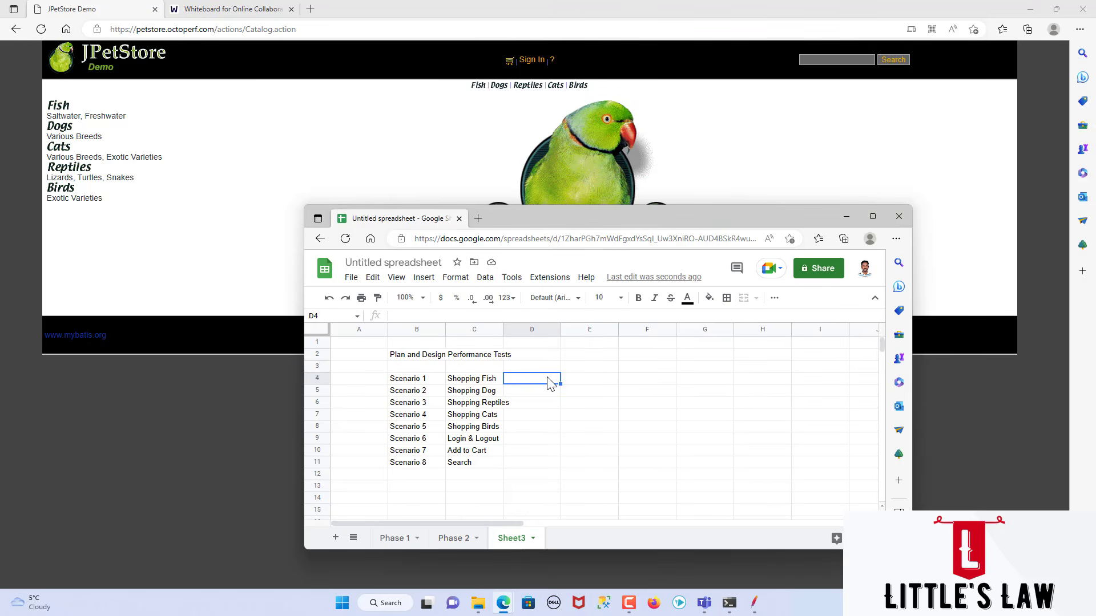
{"action": "type", "text": "Lo"}
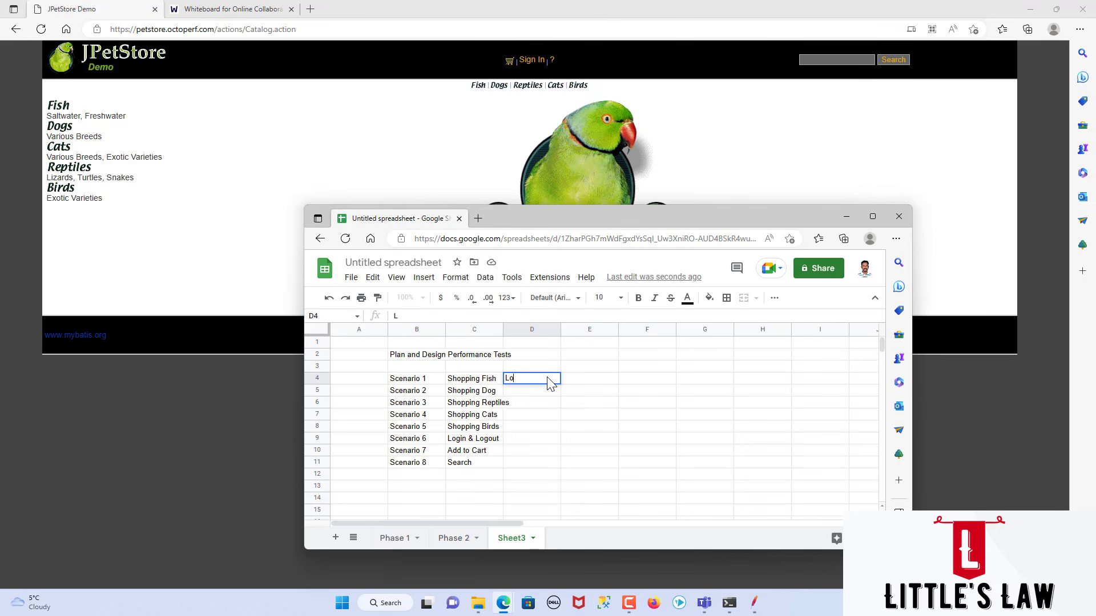
{"action": "type", "text": "gin Details"}
{"action": "key", "text": "Return"}
Step: Copy "Login Details" from cell D4 into cells D5 to D10 for Scenarios 2 to 7
{"action": "key", "text": "Up"}
{"action": "key", "text": "ctrl+c"}
{"action": "key", "text": "Down"}
{"action": "key", "text": "Down"}
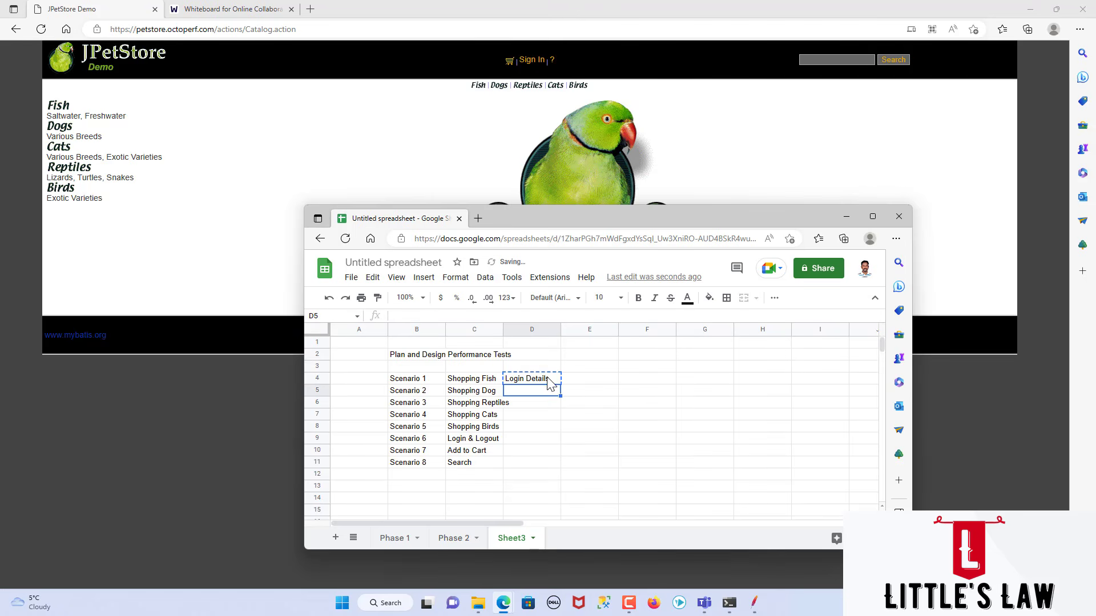
{"action": "key", "text": "Up"}
{"action": "key", "text": "shift+Down"}
{"action": "key", "text": "shift+Down"}
{"action": "key", "text": "shift+Down"}
{"action": "key", "text": "shift+Down"}
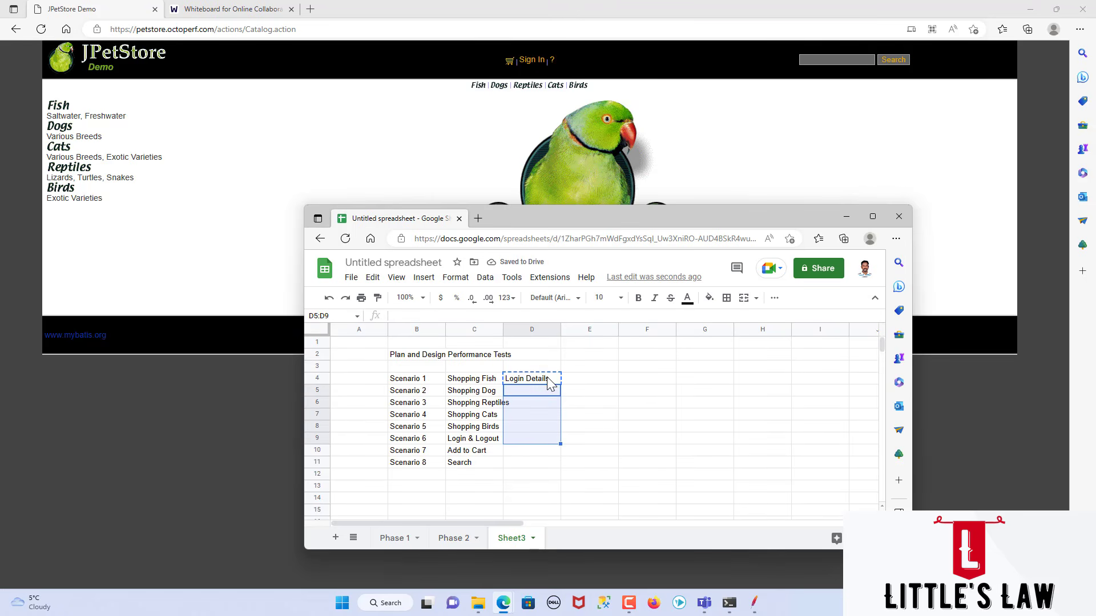
{"action": "key", "text": "shift+Down"}
{"action": "key", "text": "ctrl+v"}
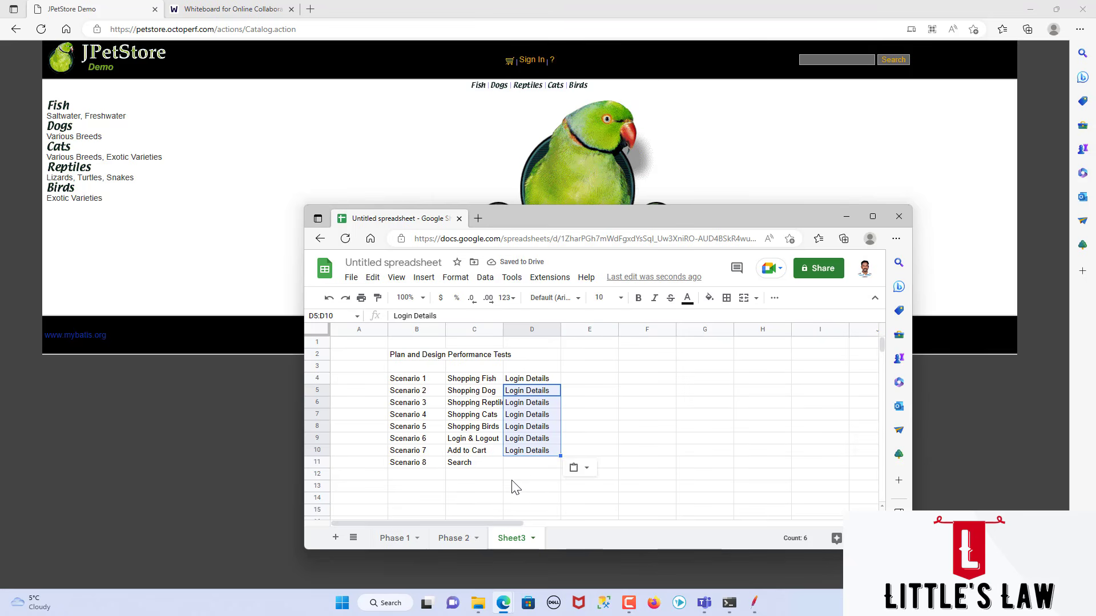
{"action": "left_click", "coordinate": [510, 466]}
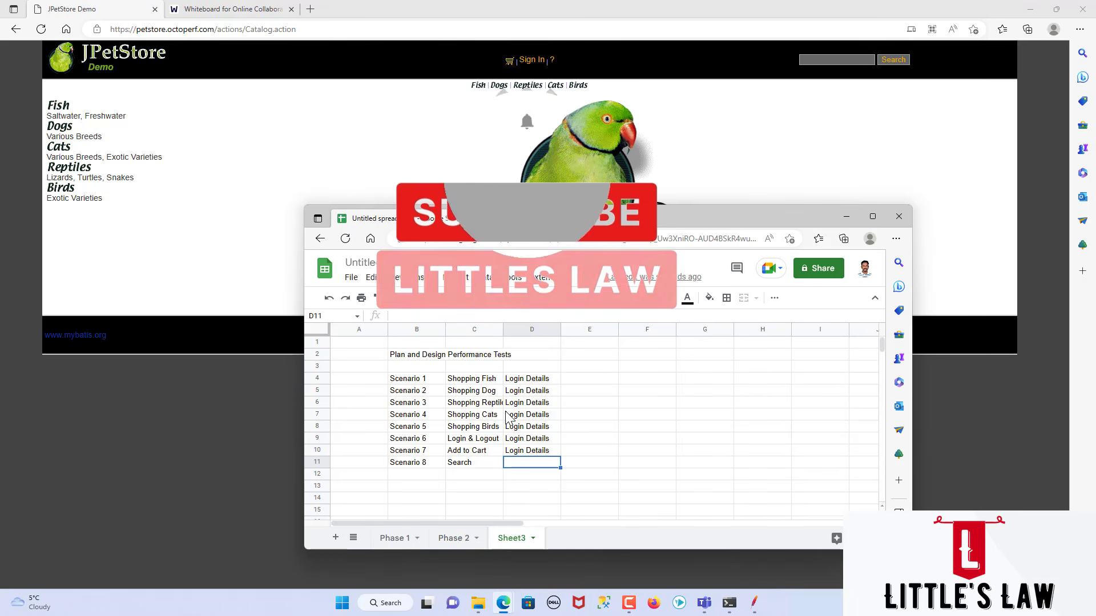
Step: Check the phase sequence on the web whiteboard, return to the Google Sheets window and rename Sheet3 as "Phase 3"
{"action": "left_click", "coordinate": [202, 10]}
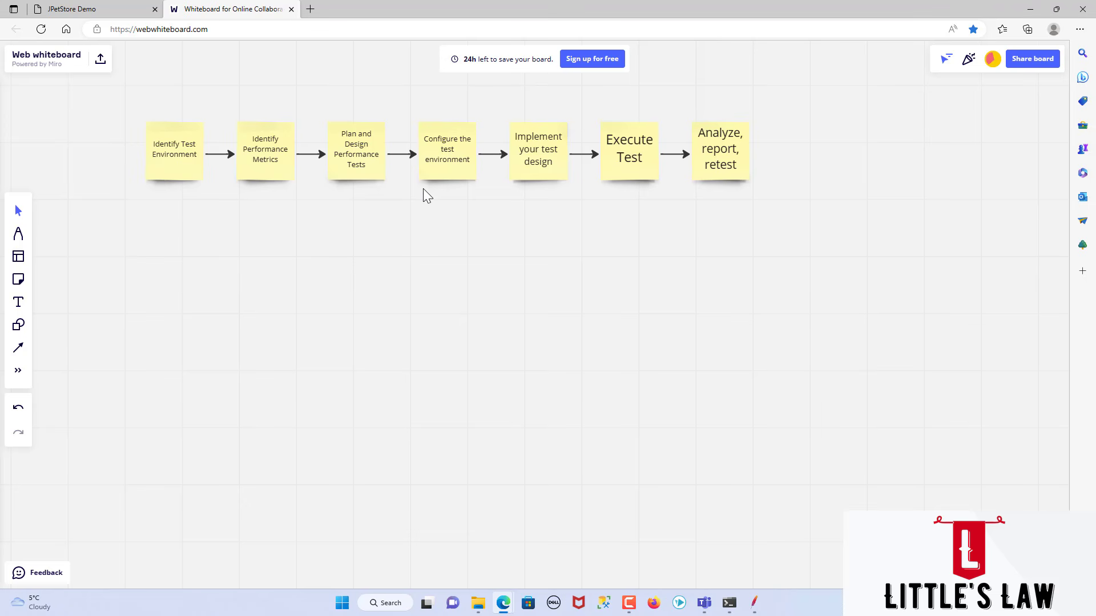
{"action": "mouse_move", "coordinate": [503, 603]}
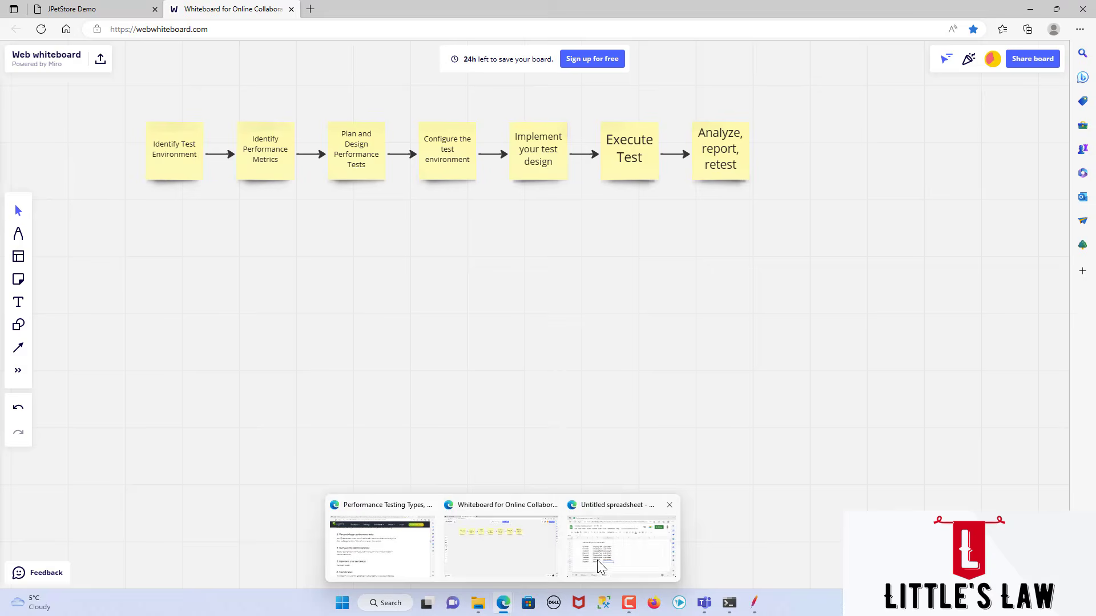
{"action": "left_click", "coordinate": [597, 560]}
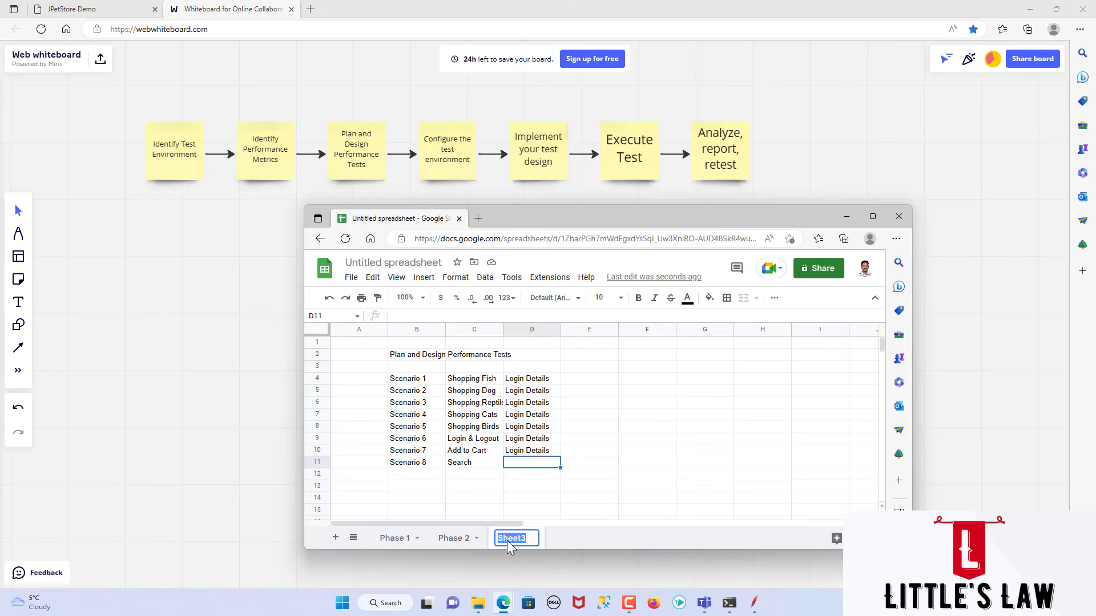
{"action": "type", "text": "Phase 3"}
Step: Add a new sheet after Phase 3 and name it "Phase 4"
{"action": "left_click", "coordinate": [335, 538]}
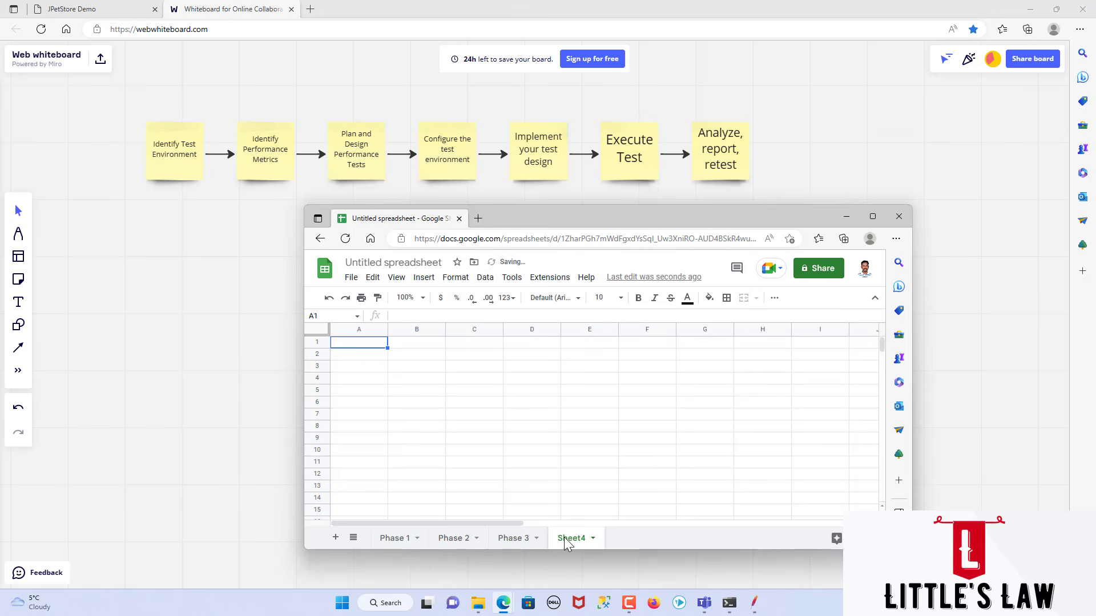
{"action": "type", "text": "Phas"}
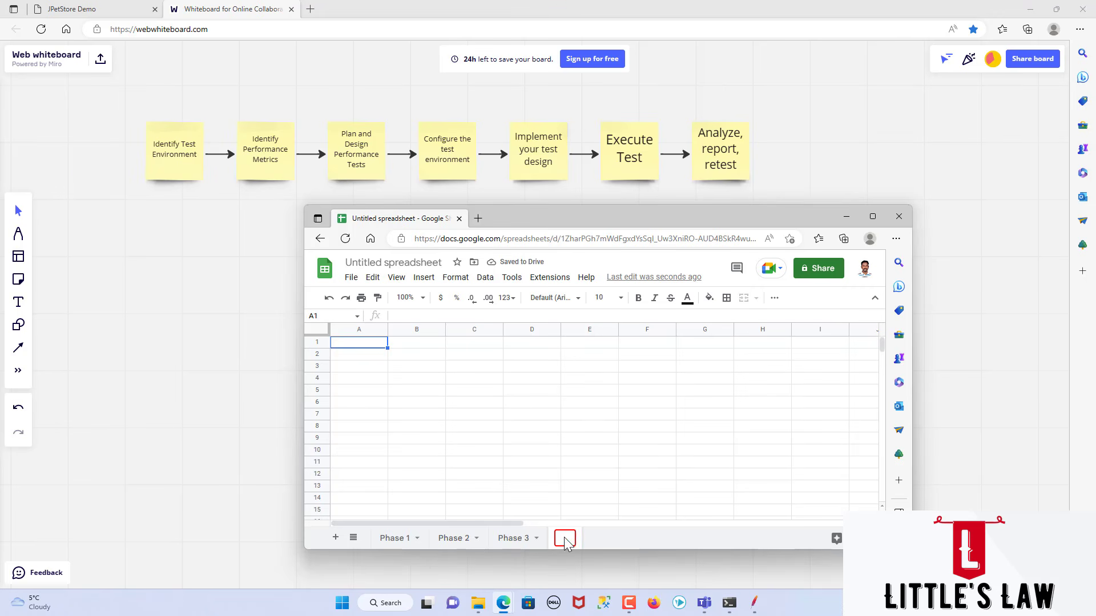
{"action": "type", "text": "e 4"}
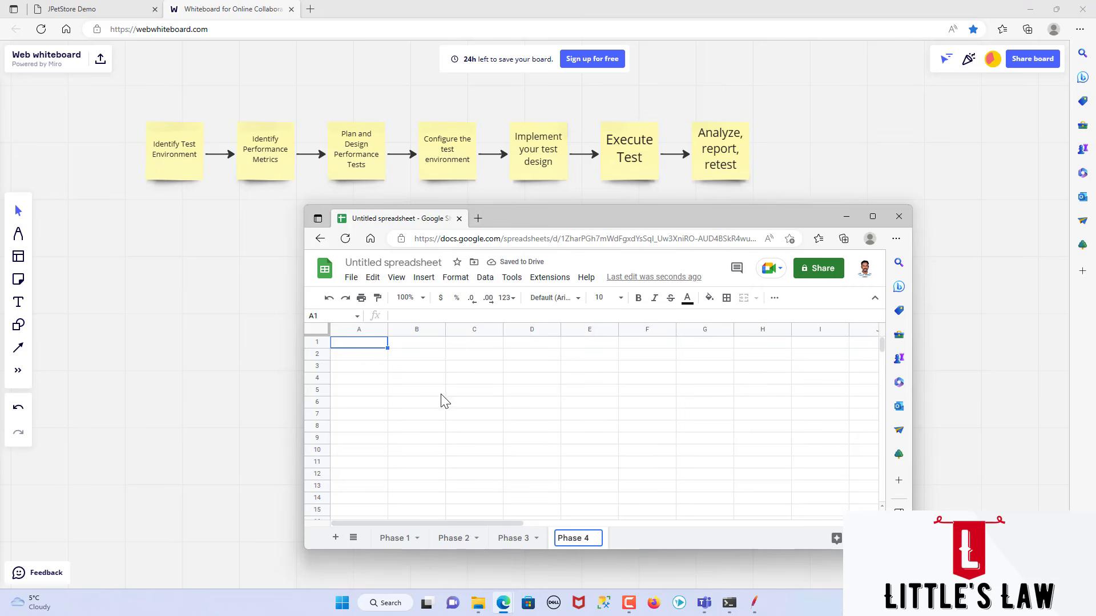
Step: Enter the heading "Configure the Test environment" in cell B2 of the Phase 4 sheet
{"action": "left_click", "coordinate": [411, 358]}
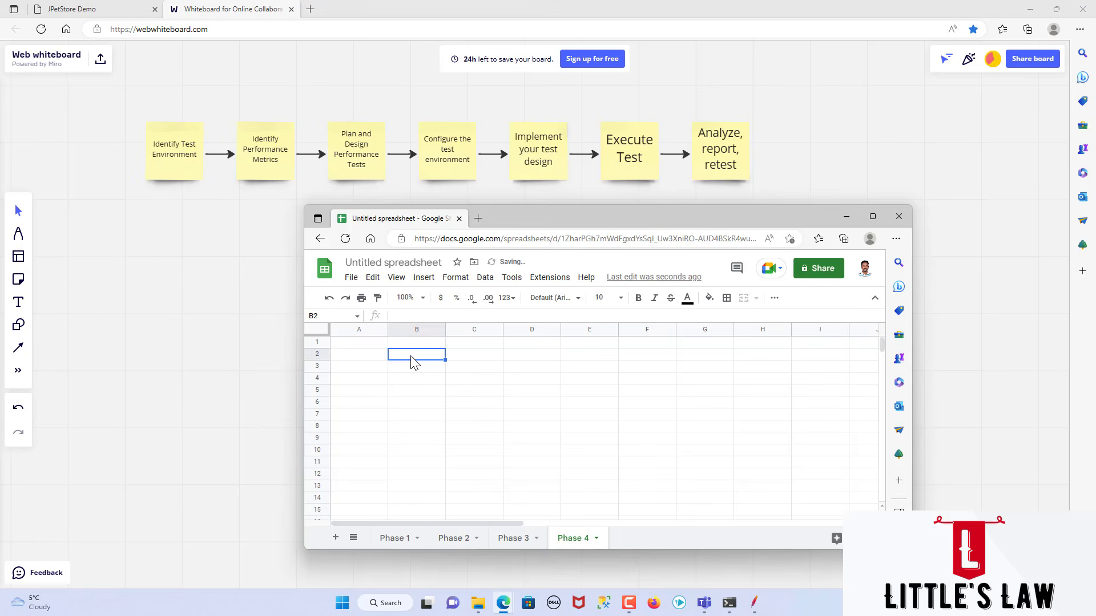
{"action": "key", "text": "F12"}
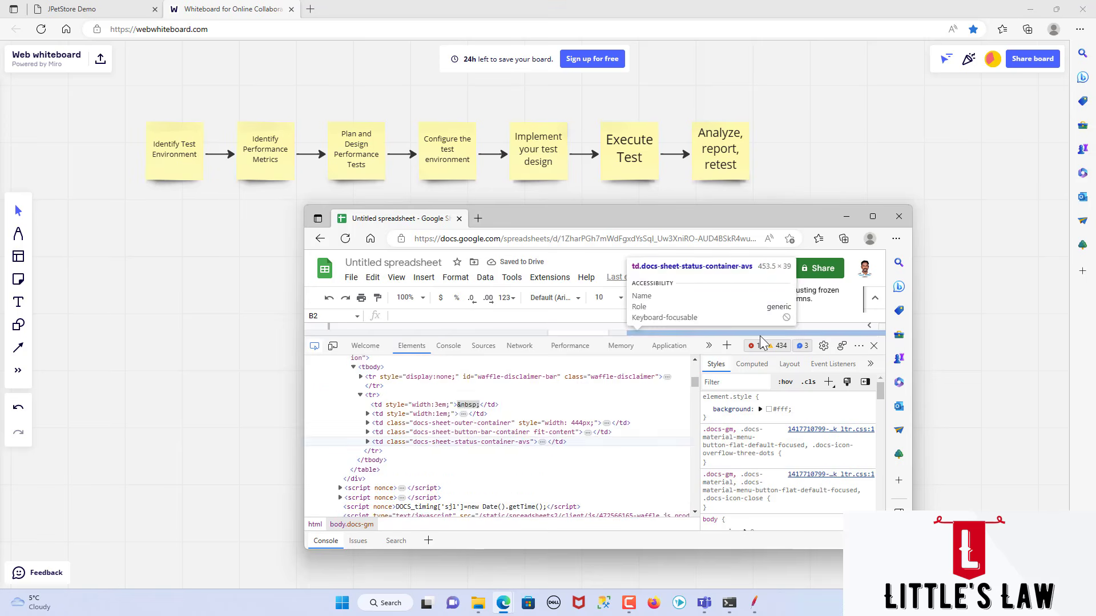
{"action": "left_click", "coordinate": [874, 345]}
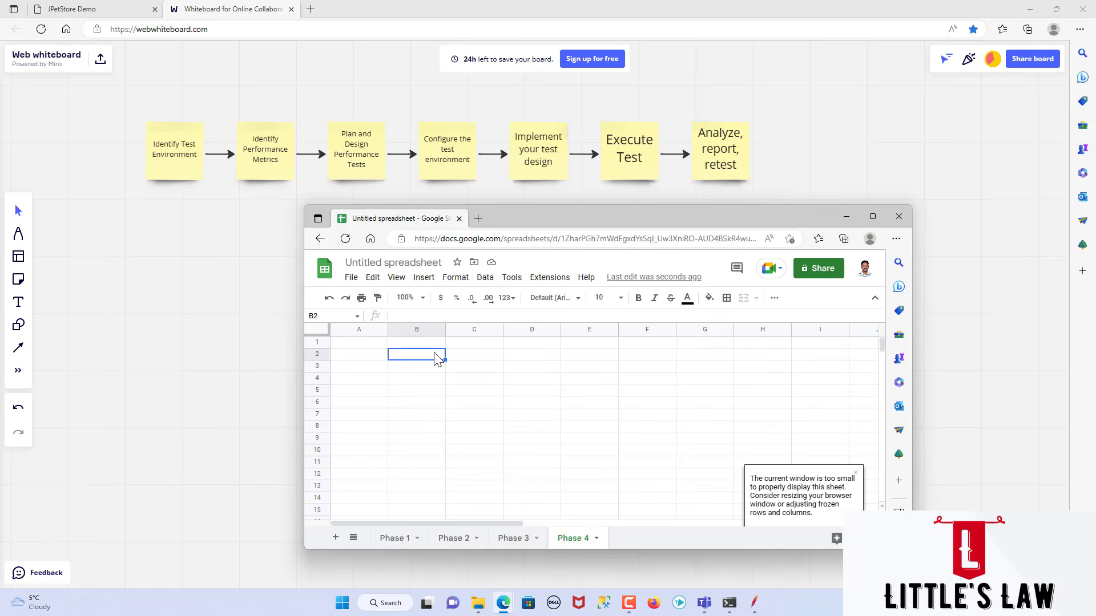
{"action": "type", "text": "Cong"}
{"action": "key", "text": "BackSpace"}
{"action": "type", "text": "figure "}
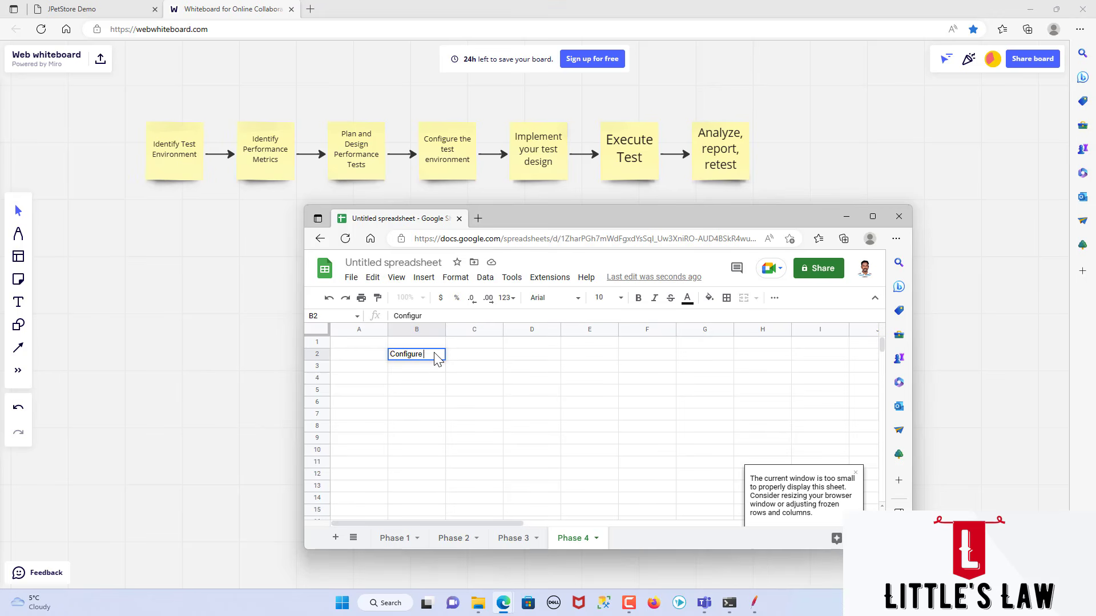
{"action": "type", "text": "the Test environment"}
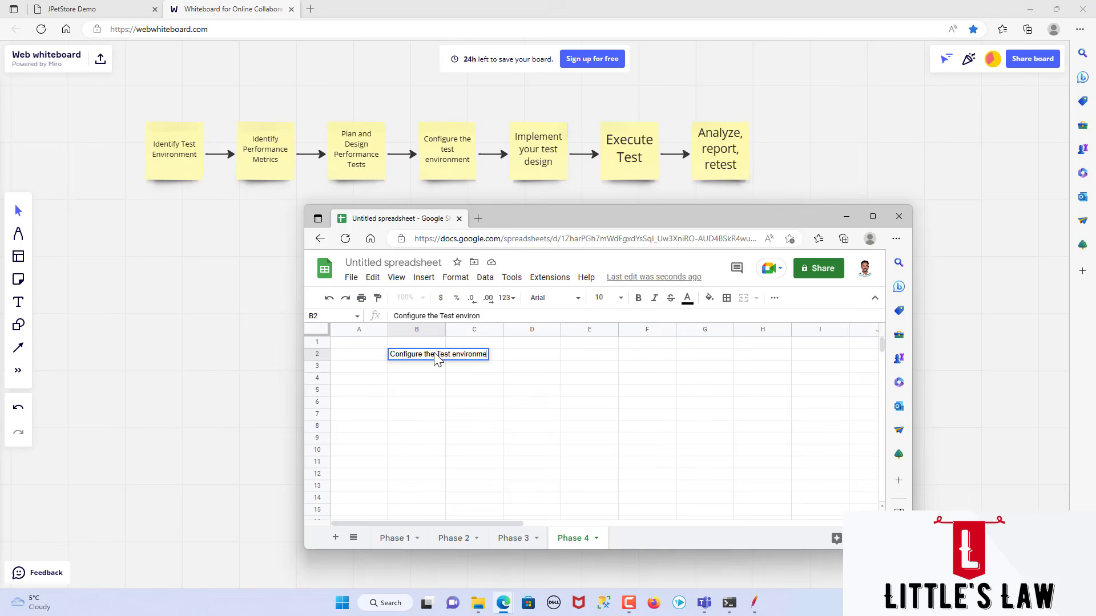
{"action": "key", "text": "Return"}
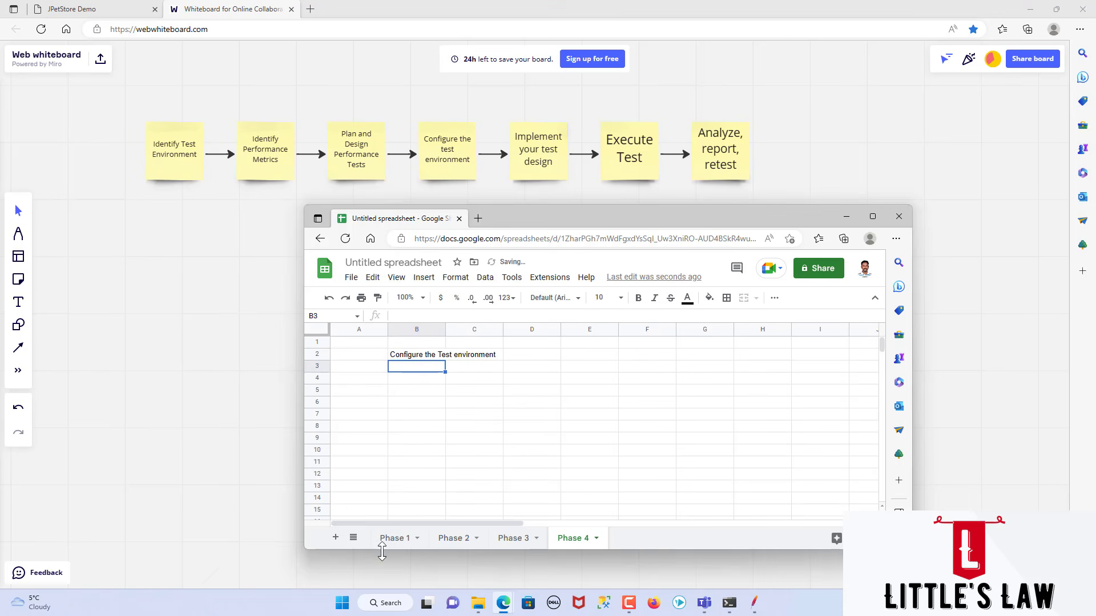
Step: Add a new sheet after Phase 4 and name it "Phase 5"
{"action": "left_click", "coordinate": [336, 537]}
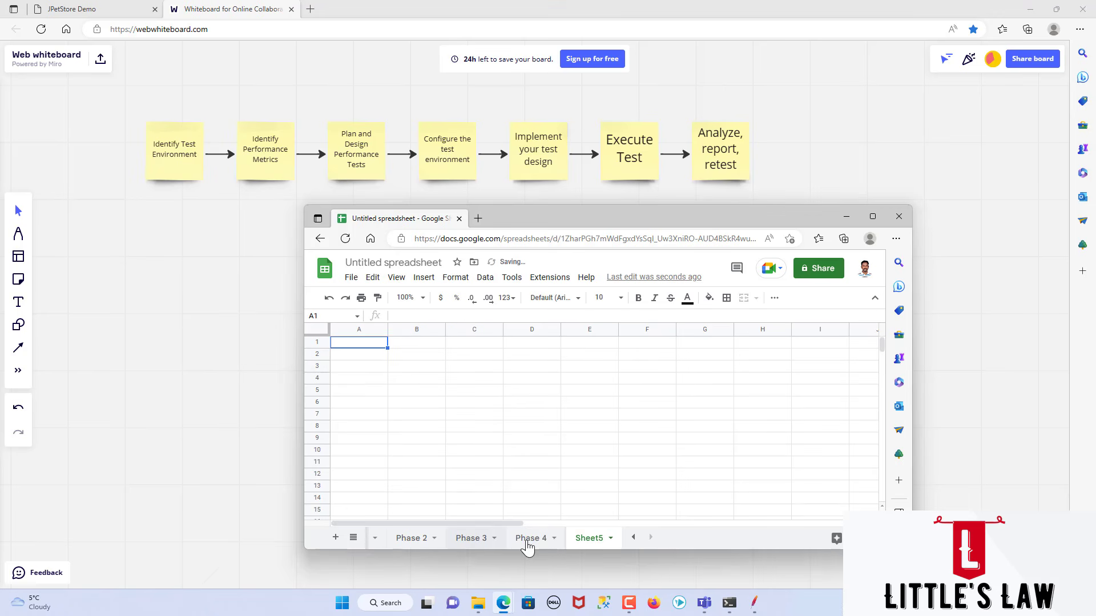
{"action": "double_click", "coordinate": [586, 543]}
{"action": "type", "text": "Phase 5"}
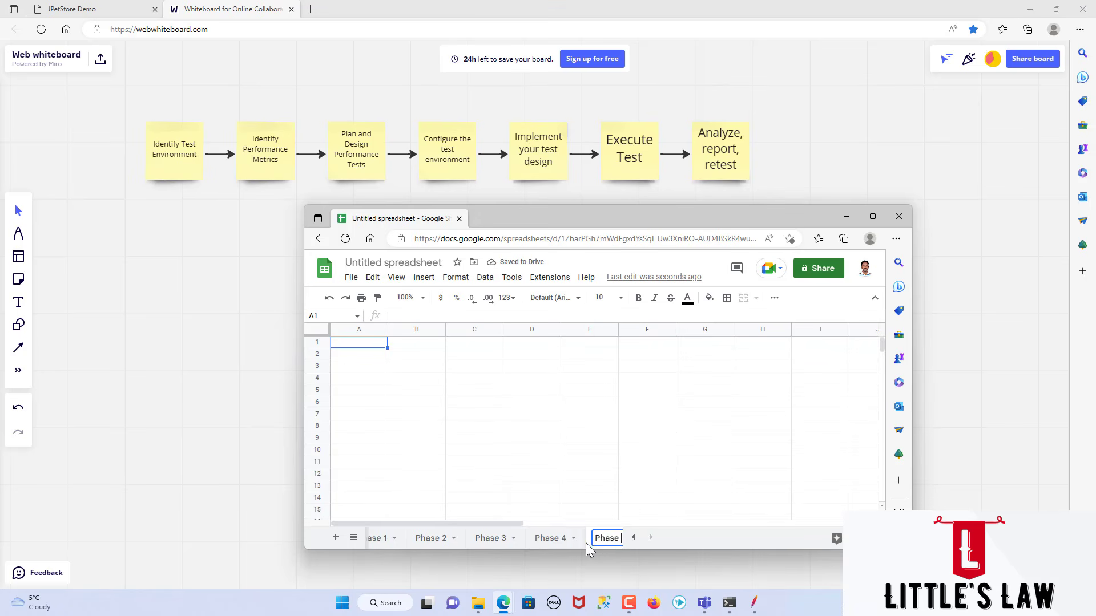
Step: Enter the heading "Implementing Test Design" in cell B2 of the Phase 5 sheet
{"action": "left_click", "coordinate": [409, 359]}
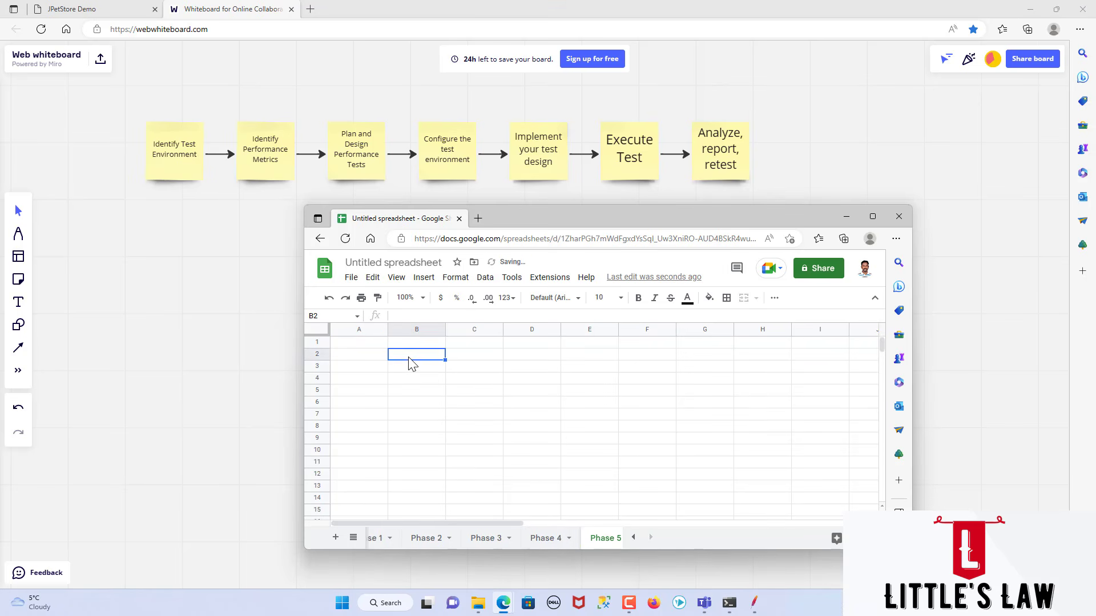
{"action": "type", "text": "Implementing "}
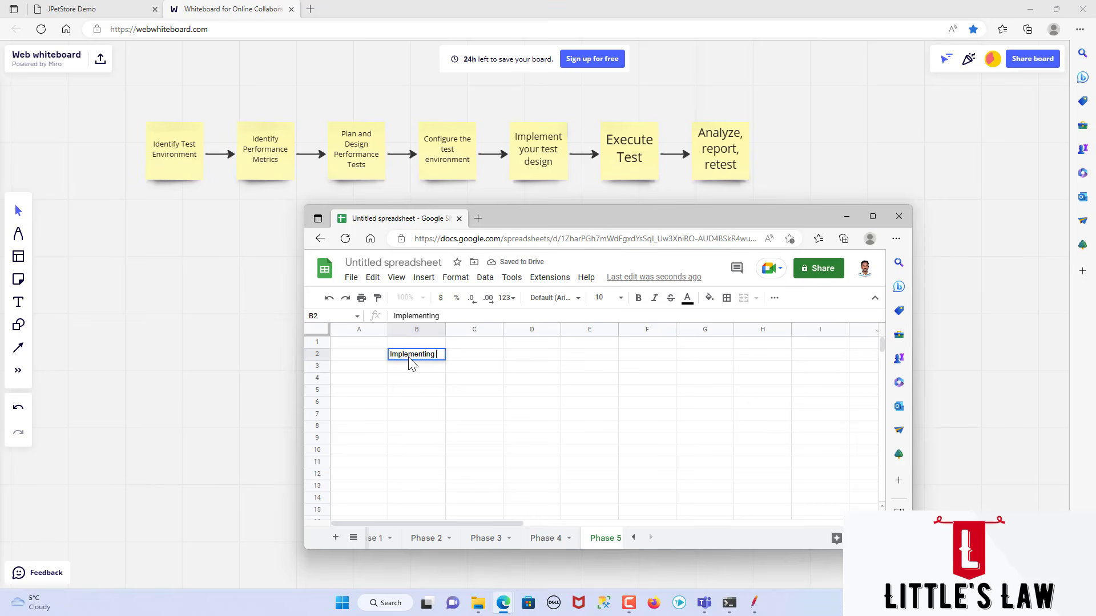
{"action": "type", "text": "Test De"}
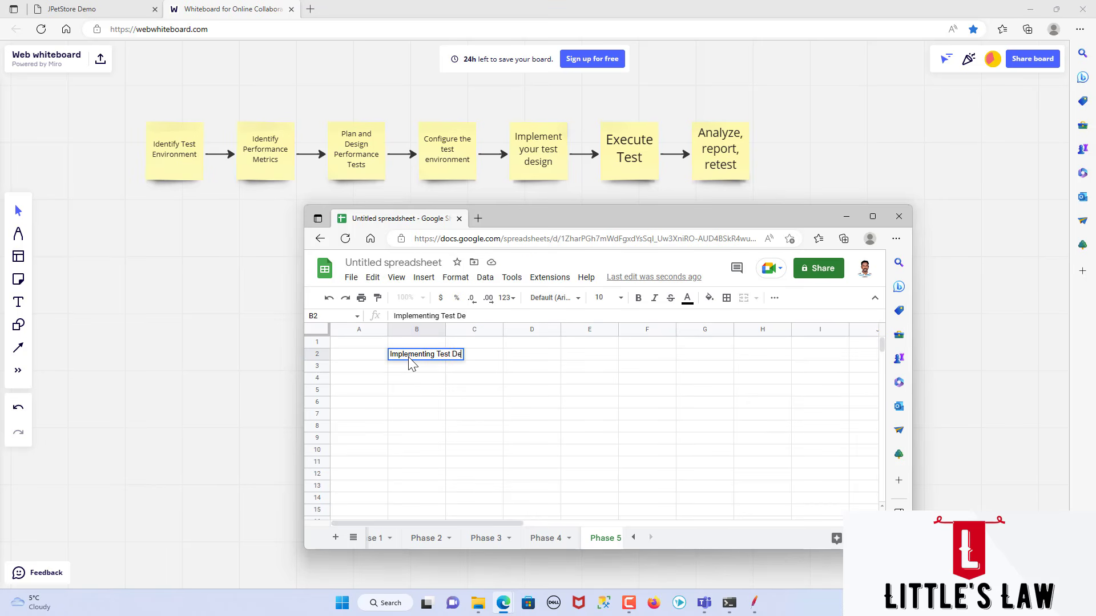
{"action": "type", "text": "sign"}
{"action": "key", "text": "Return"}
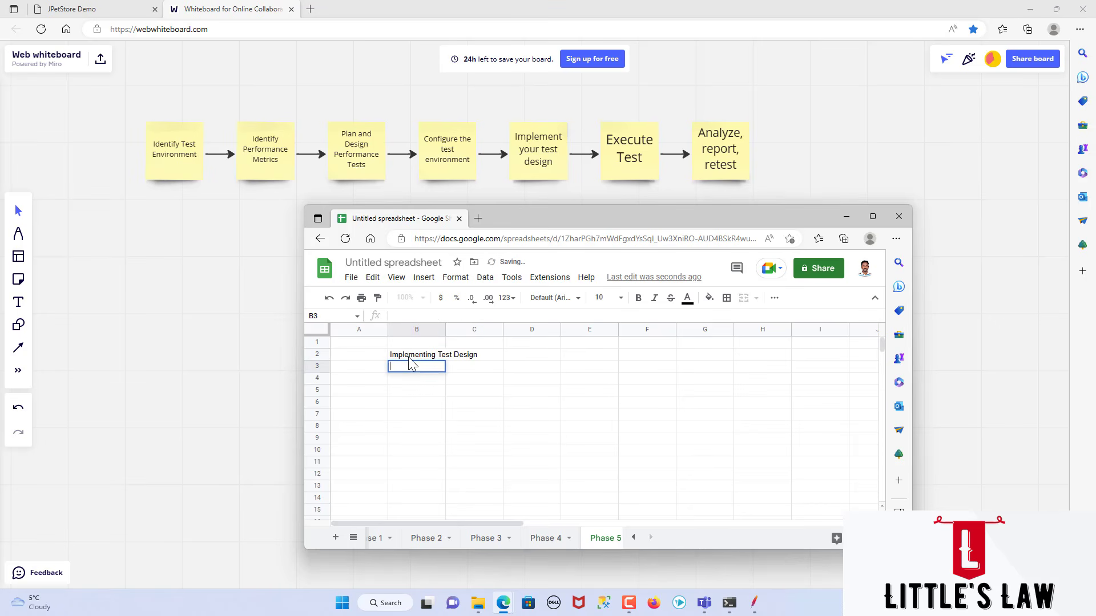
Step: Copy the Scenario 1 to Scenario 8 labels from the Phase 3 sheet into the Phase 5 sheet, starting at cell B4
{"action": "key", "text": "Down"}
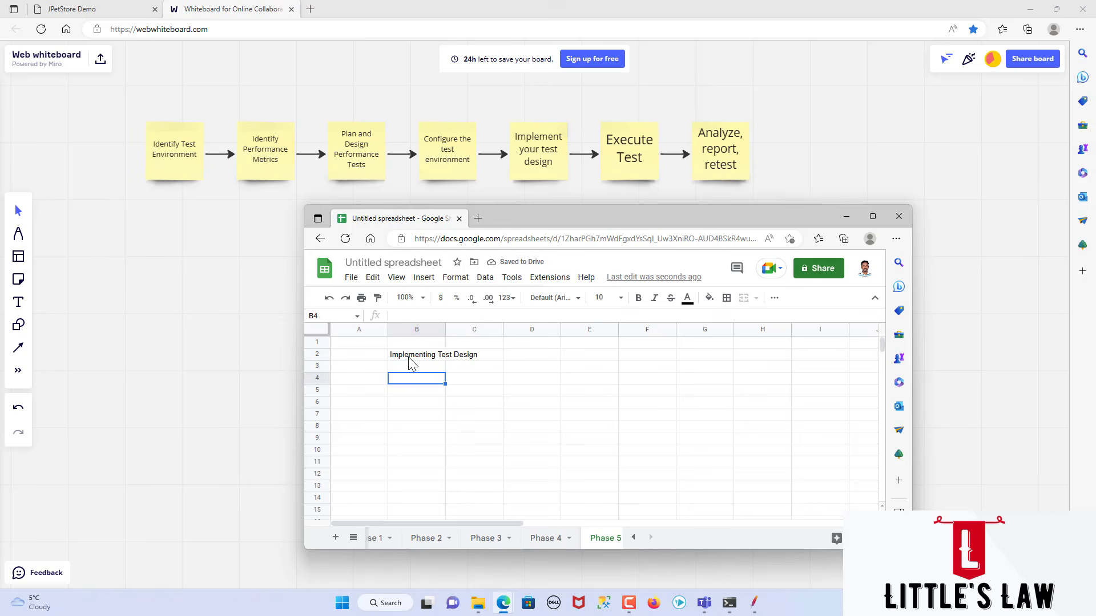
{"action": "left_click", "coordinate": [487, 539]}
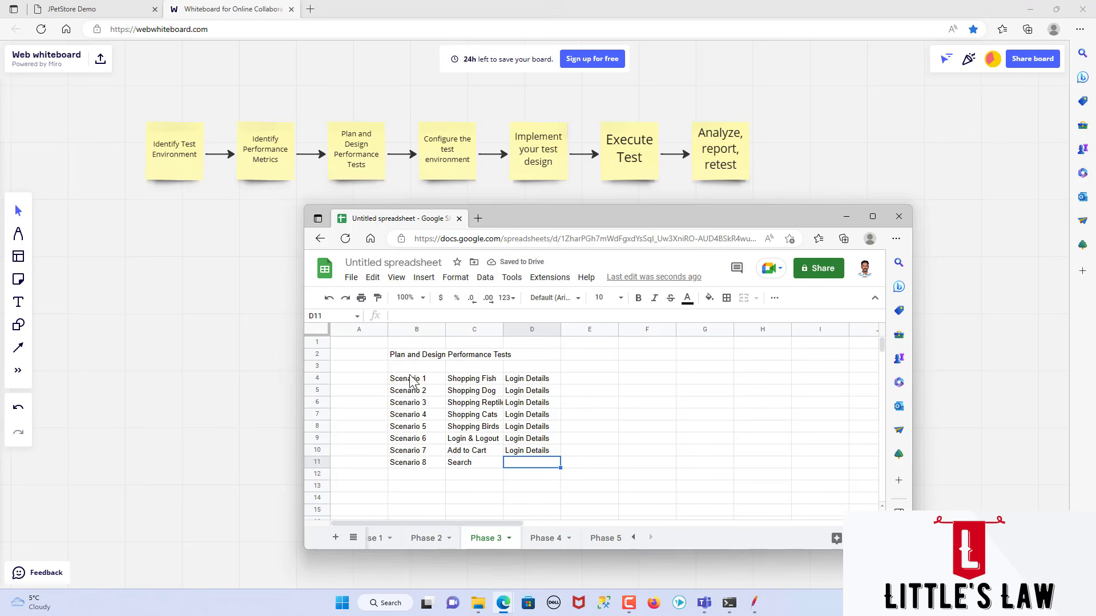
{"action": "left_click_drag", "start_coordinate": [414, 379], "coordinate": [419, 468]}
{"action": "key", "text": "ctrl+c"}
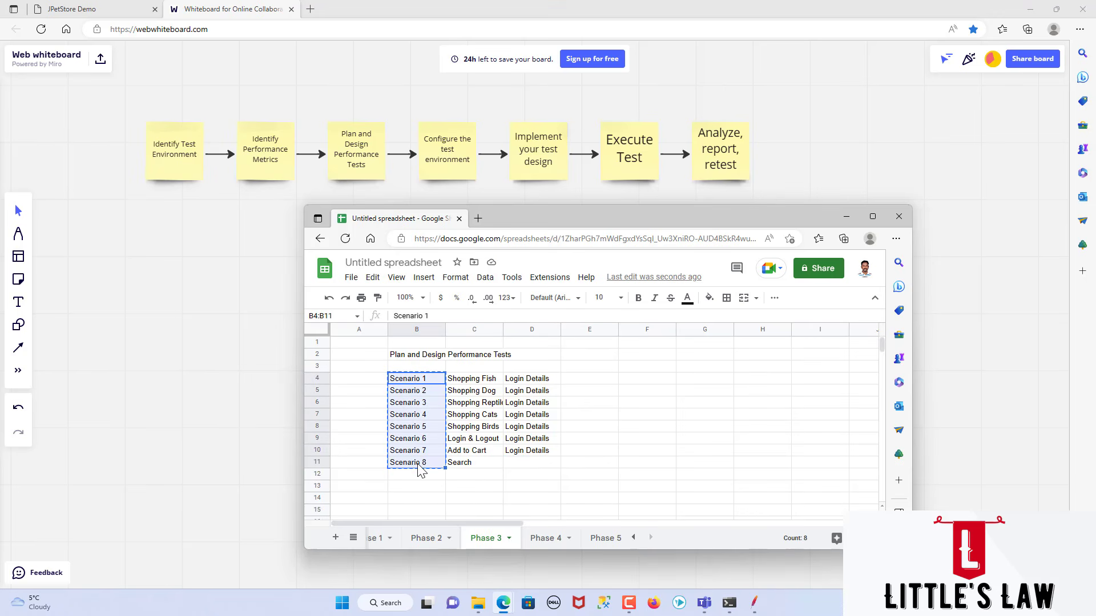
{"action": "left_click", "coordinate": [602, 538]}
{"action": "key", "text": "ctrl+v"}
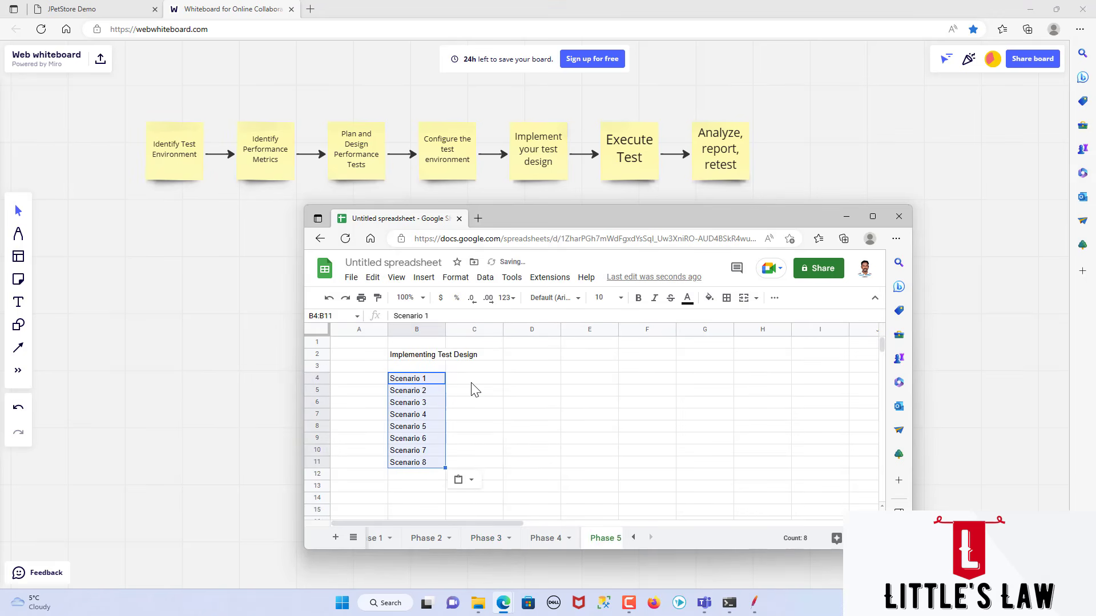
Step: Enter the status "Not completed" in C4 and copy it down to C11 for all eight scenarios
{"action": "left_click", "coordinate": [473, 385]}
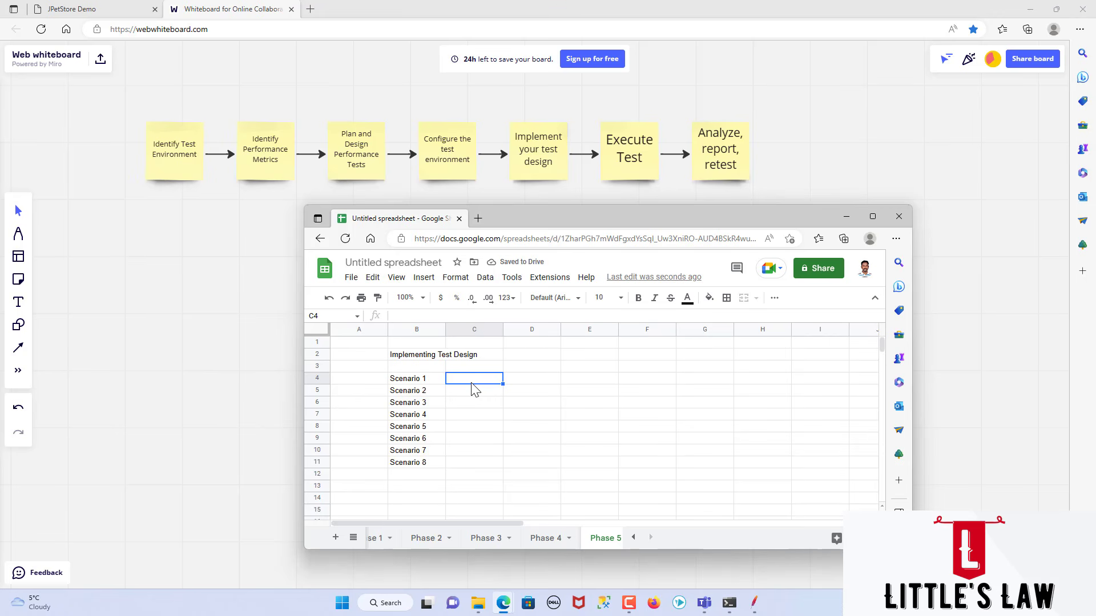
{"action": "type", "text": "Not completed"}
{"action": "key", "text": "Return"}
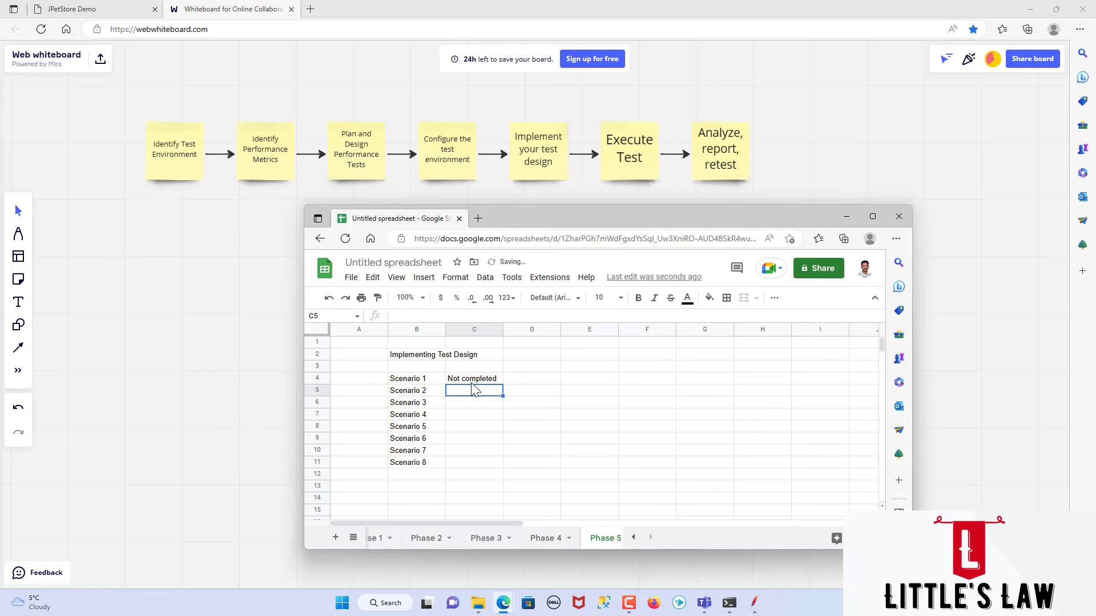
{"action": "left_click", "coordinate": [476, 380]}
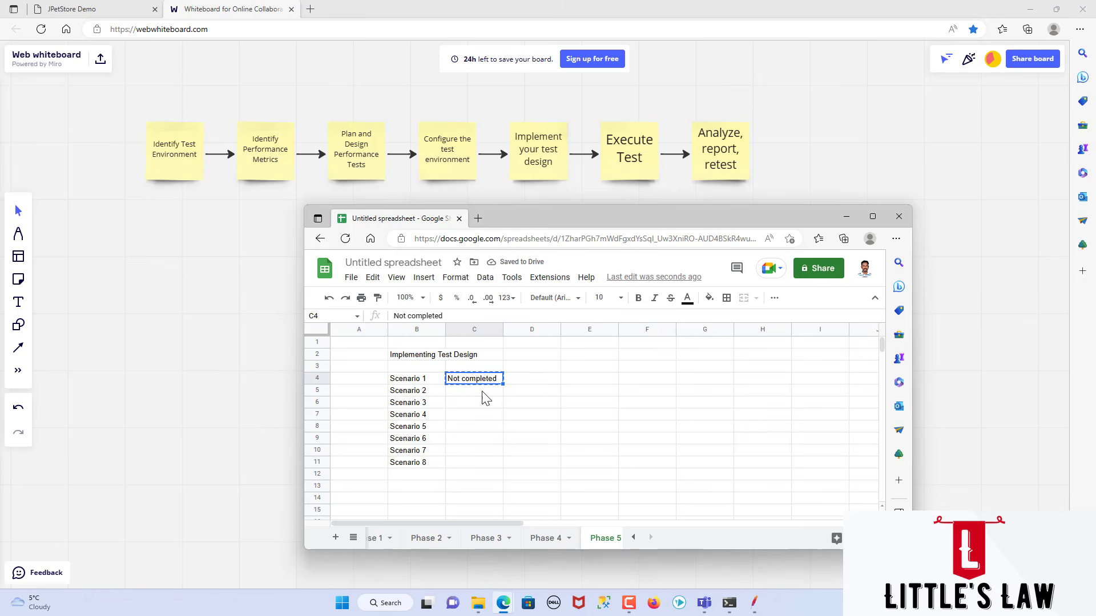
{"action": "key", "text": "ctrl+c"}
{"action": "left_click_drag", "start_coordinate": [480, 393], "coordinate": [479, 465]}
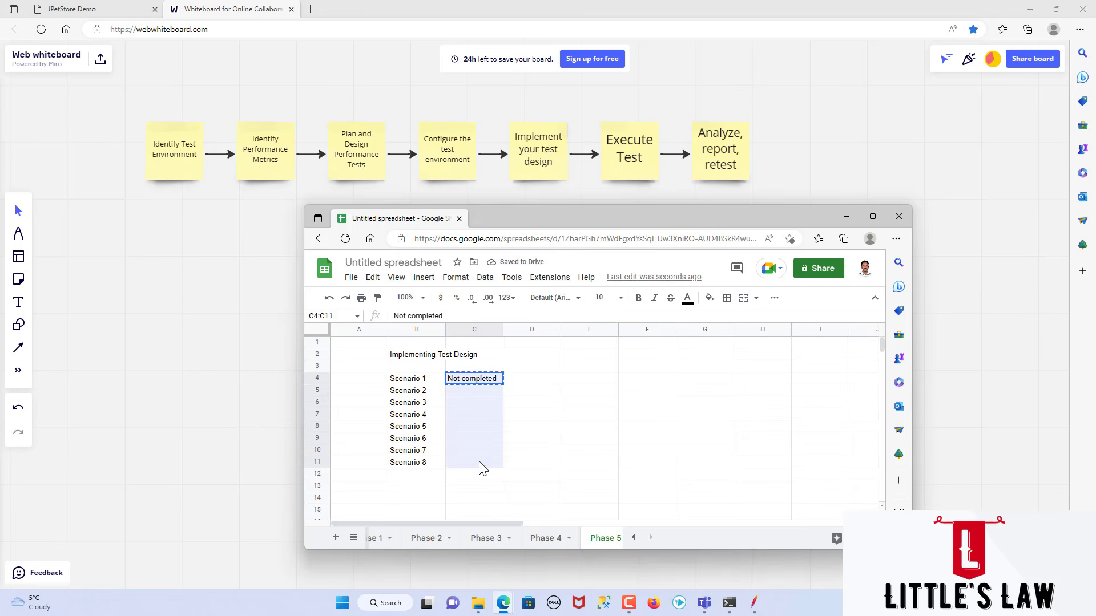
{"action": "key", "text": "ctrl+v"}
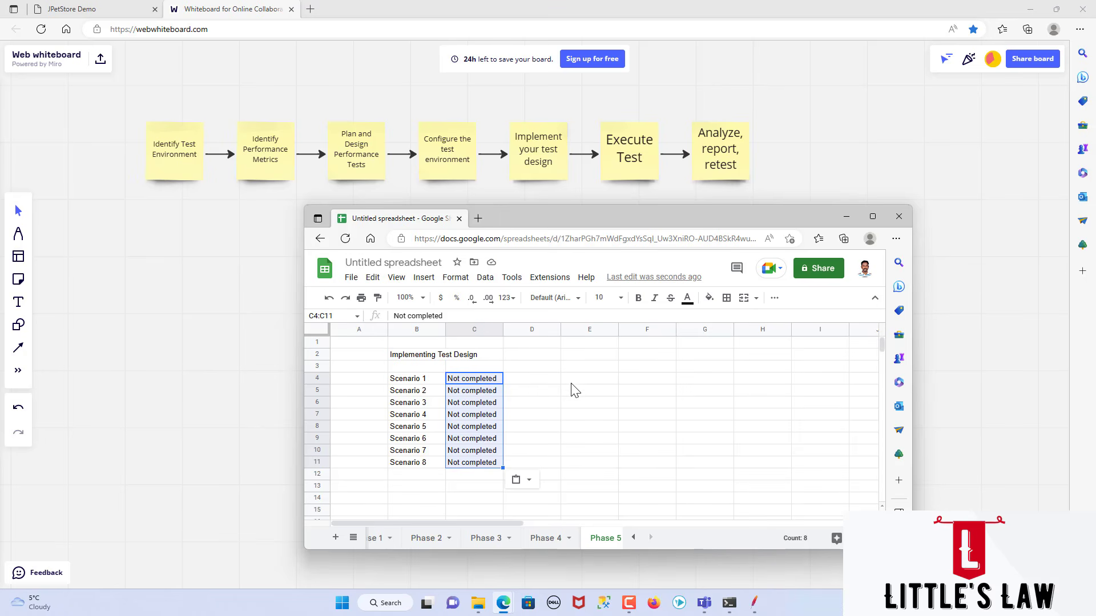
Step: Fill the "Not completed" status cells C4:C11 with red
{"action": "left_click", "coordinate": [709, 298]}
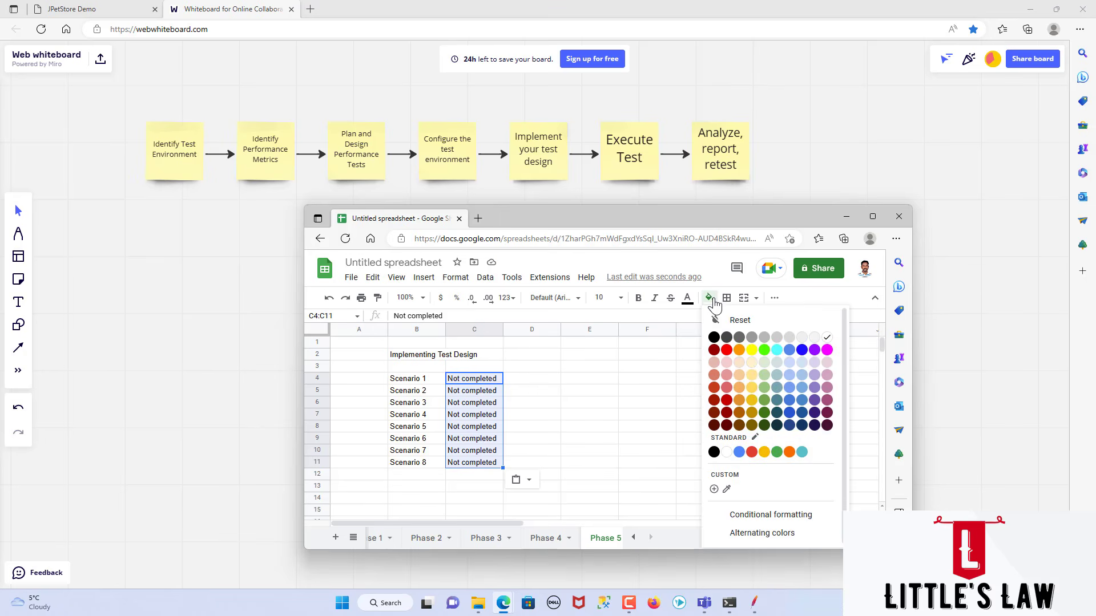
{"action": "left_click", "coordinate": [727, 349]}
{"action": "left_click", "coordinate": [539, 406]}
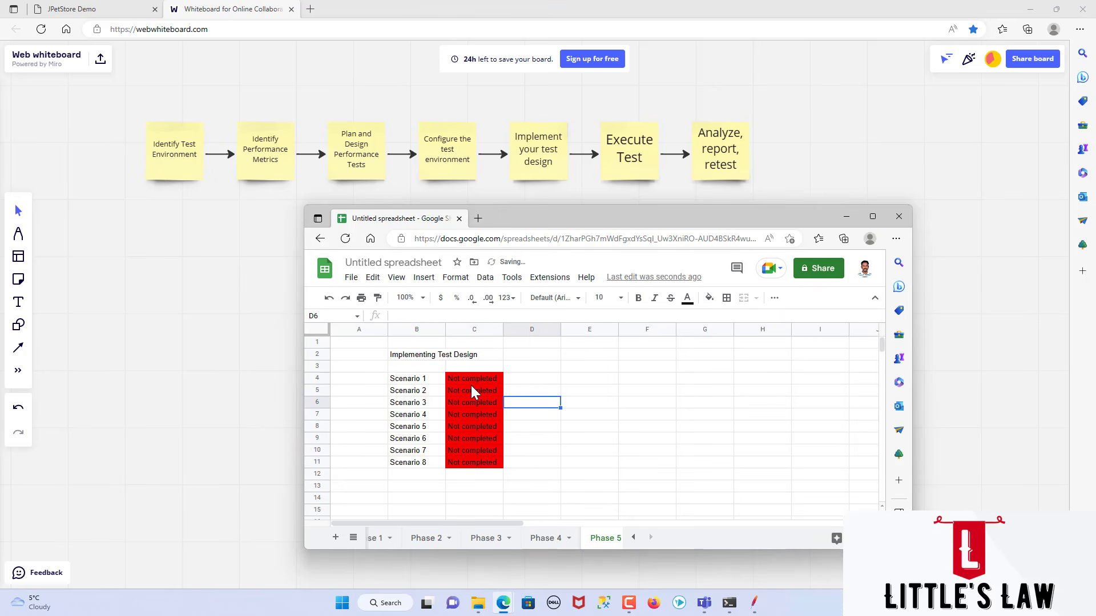
{"action": "left_click_drag", "start_coordinate": [471, 382], "coordinate": [480, 467]}
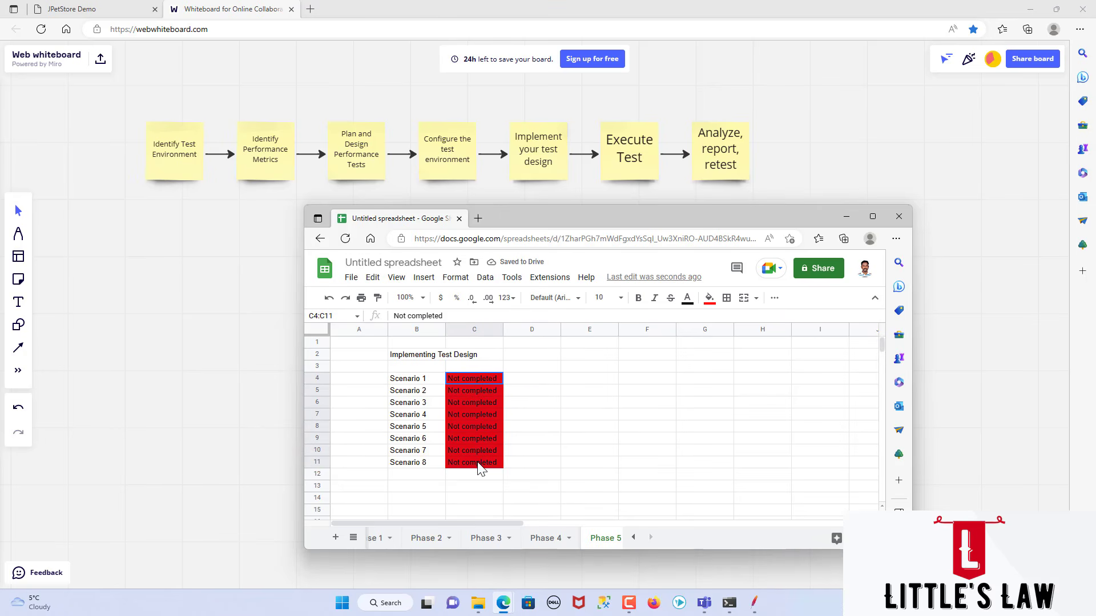
{"action": "left_click", "coordinate": [534, 382]}
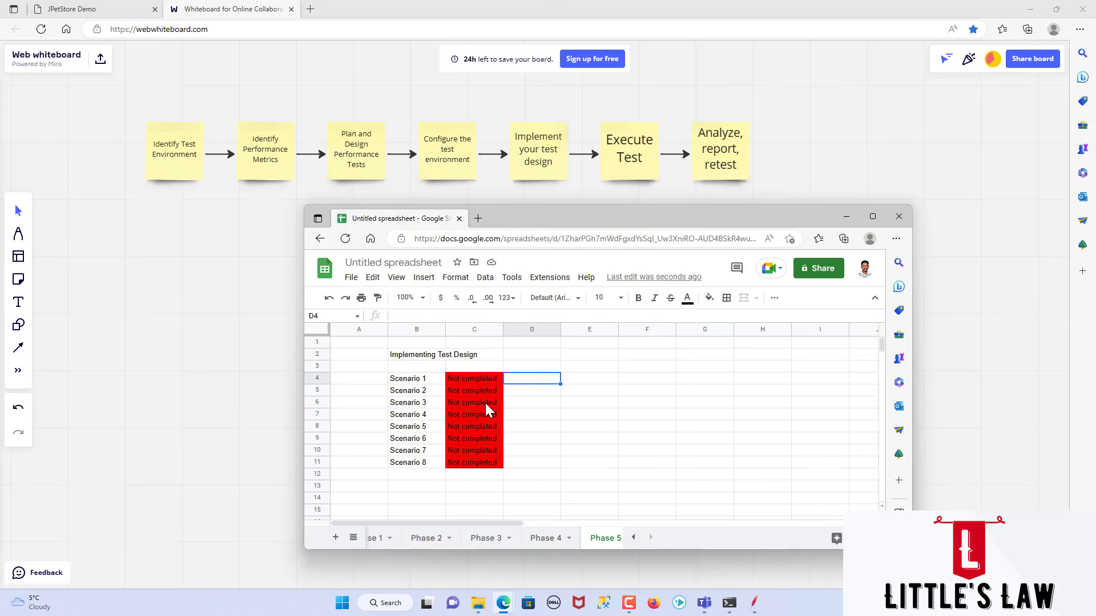
Step: Add a "Person" column heading in D3 and enter "@" in D4 beside Scenario 1
{"action": "key", "text": "Up"}
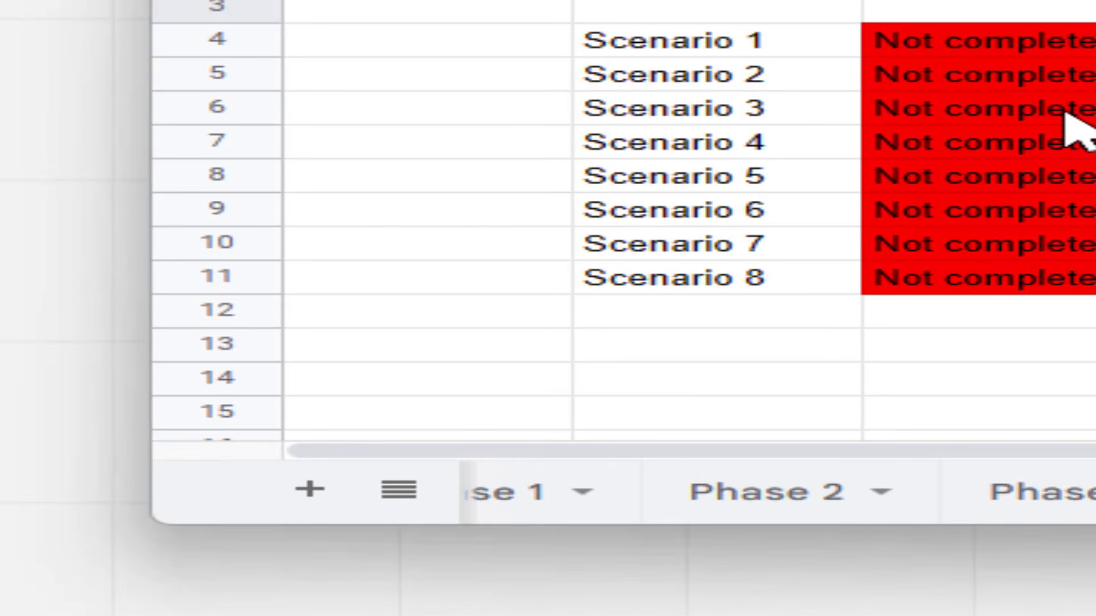
{"action": "key", "text": "Down"}
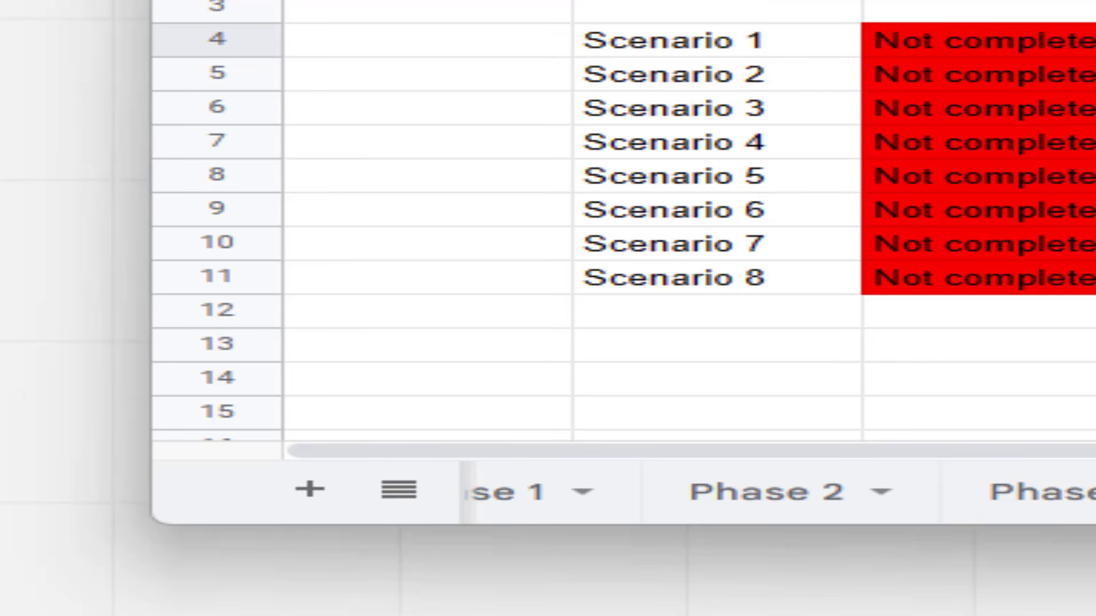
{"action": "left_click", "coordinate": [820, 291]}
{"action": "left_click", "coordinate": [795, 254]}
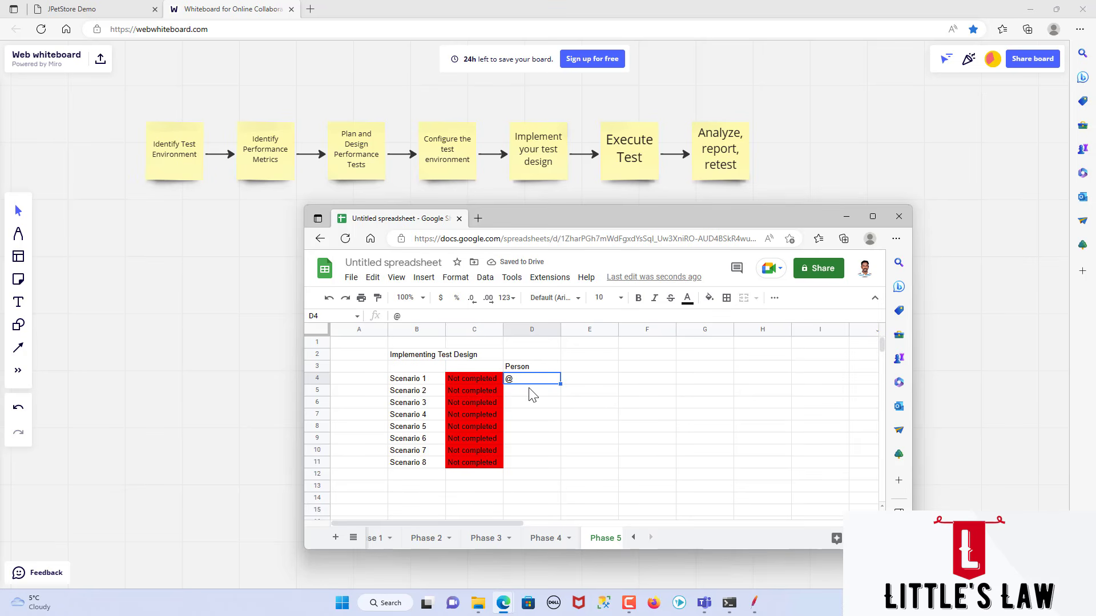
{"action": "left_click", "coordinate": [531, 393]}
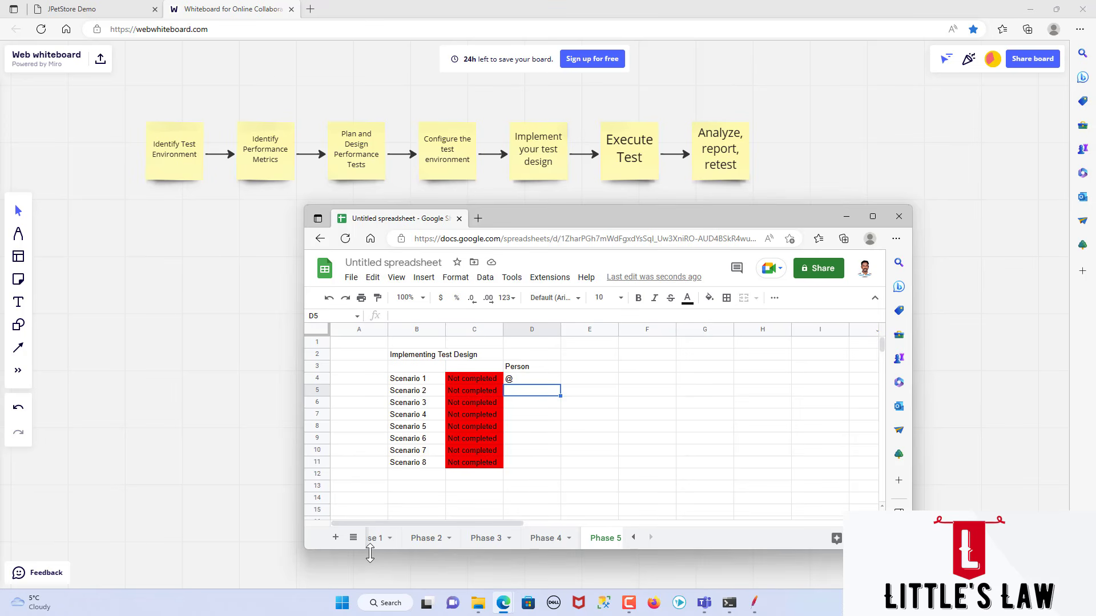
Step: Add a new sheet after Phase 5 and name it "Phase 6"
{"action": "left_click", "coordinate": [335, 540]}
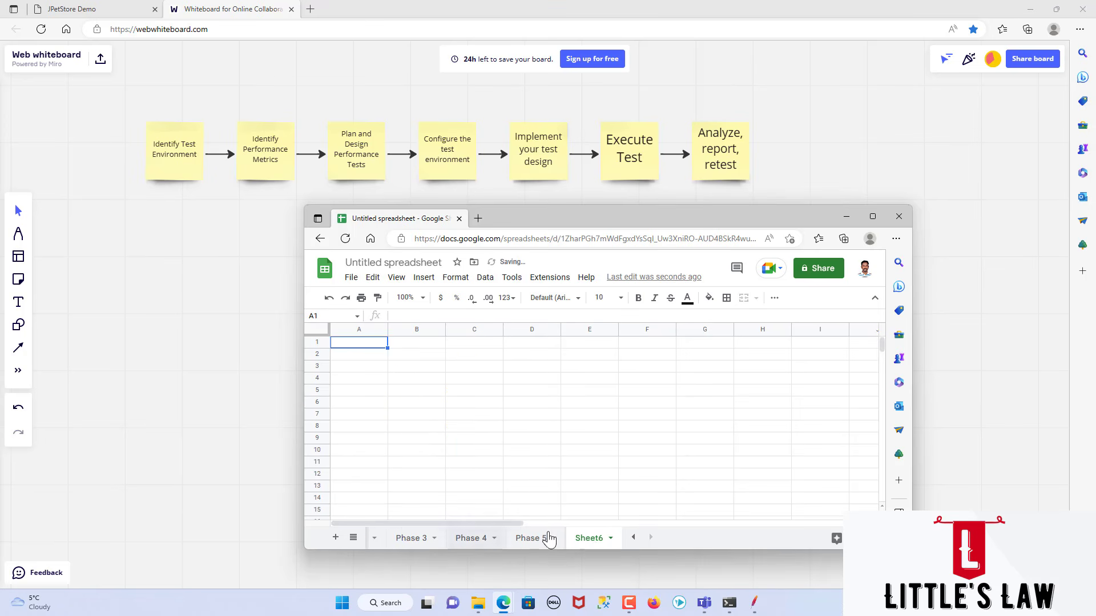
{"action": "double_click", "coordinate": [590, 539]}
{"action": "type", "text": "Phase 6"}
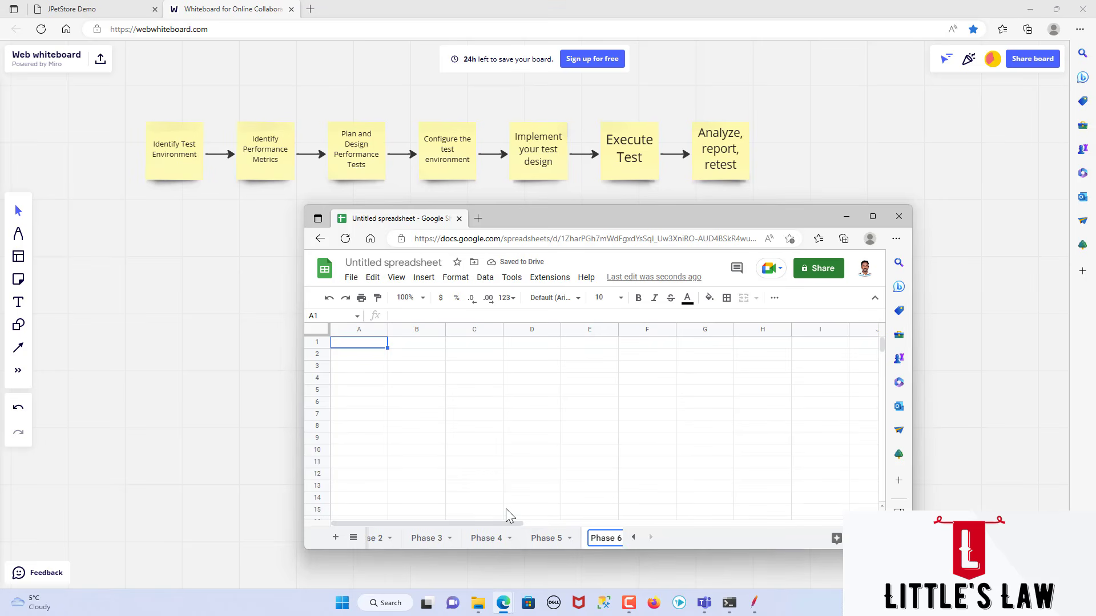
Step: Enter the heading "Execute the Test" in cell B2 of the Phase 6 sheet
{"action": "left_click", "coordinate": [416, 355]}
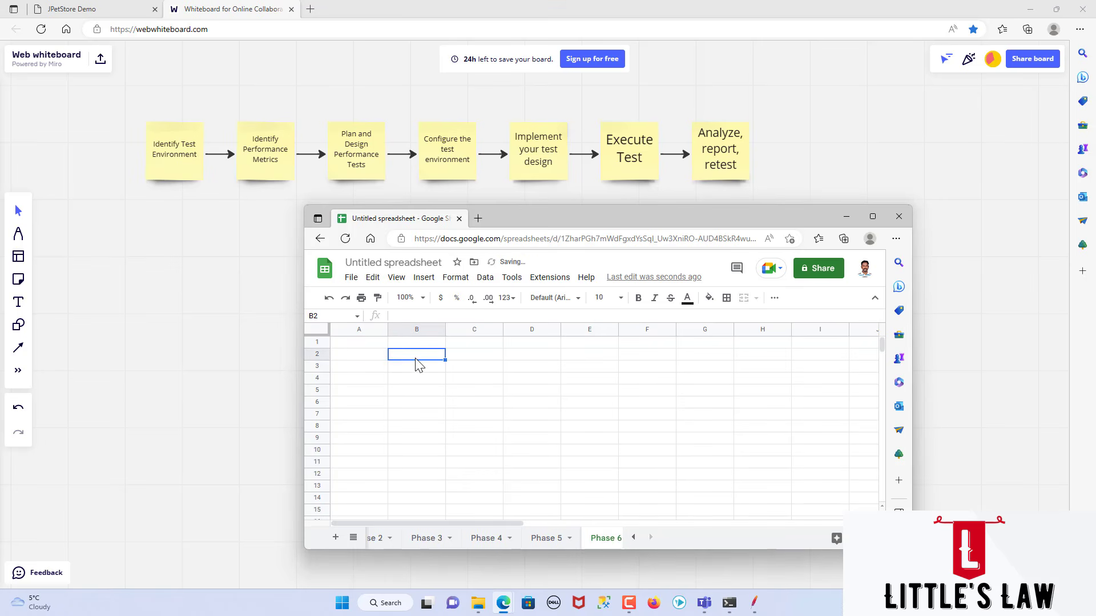
{"action": "type", "text": "Execute th"}
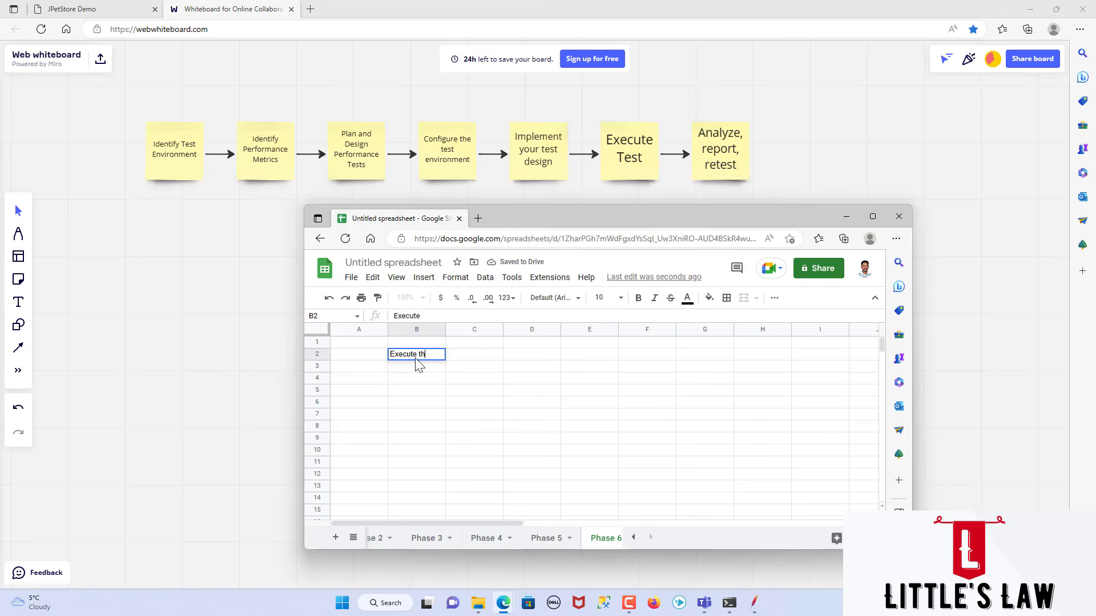
{"action": "type", "text": "e Test"}
{"action": "key", "text": "Return"}
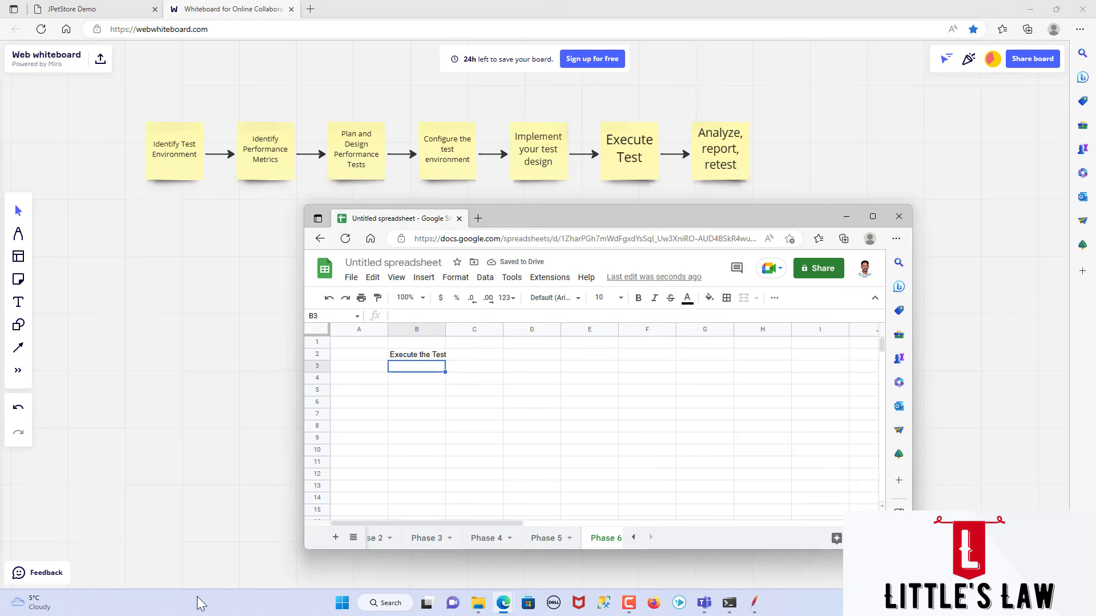
Step: Add a new sheet after Phase 6 and name it "Phase 7"
{"action": "left_click", "coordinate": [335, 538]}
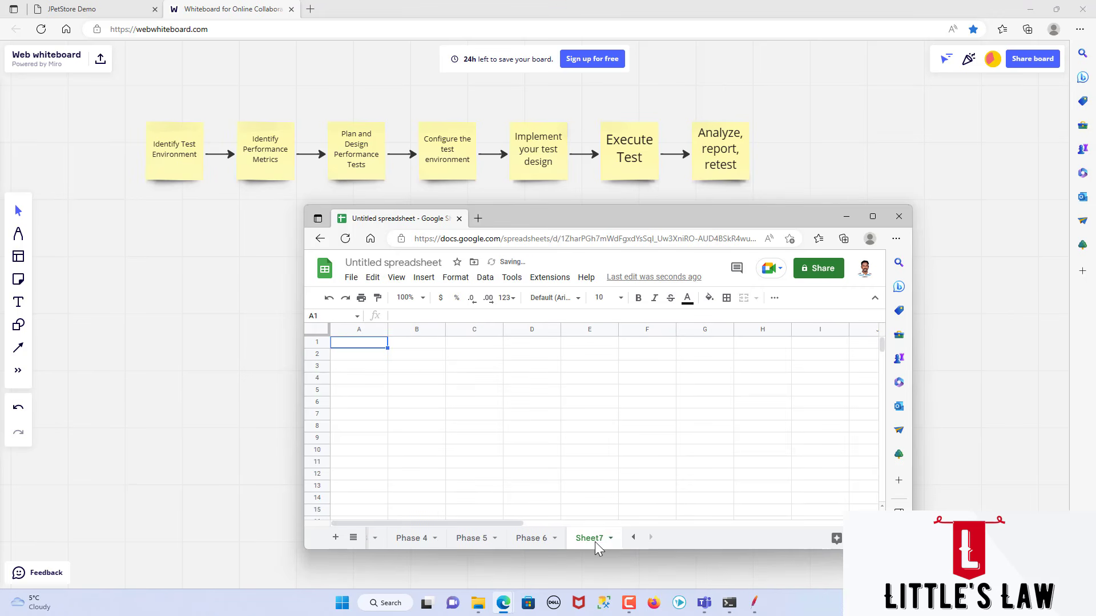
{"action": "type", "text": "Phase "}
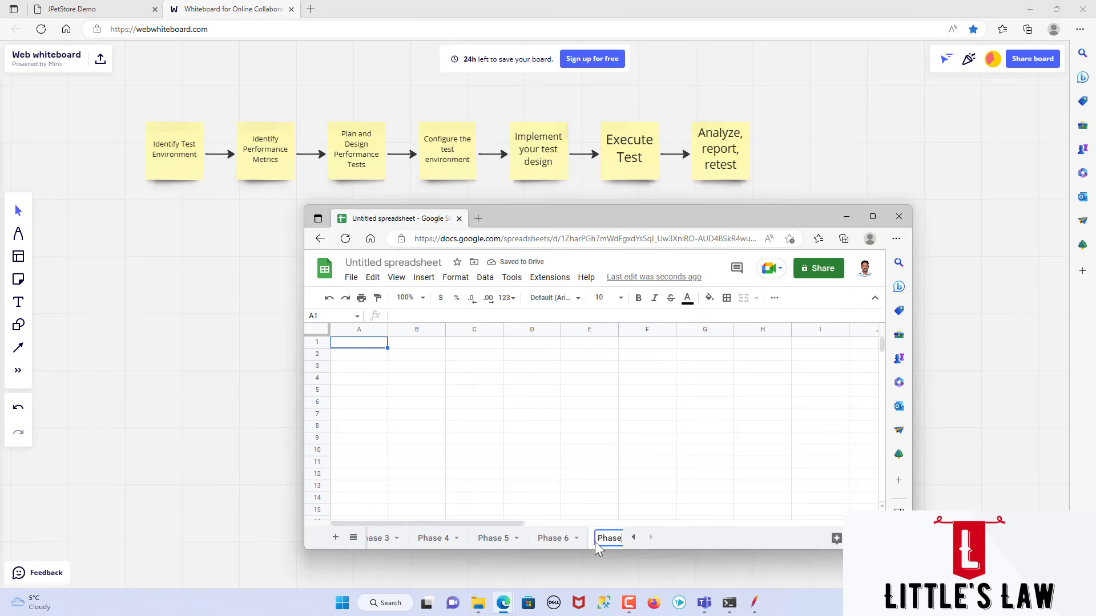
{"action": "type", "text": "7"}
Step: Enter the heading "Analyze, report and retest" in cell B2 of the Phase 7 sheet
{"action": "left_click", "coordinate": [424, 360]}
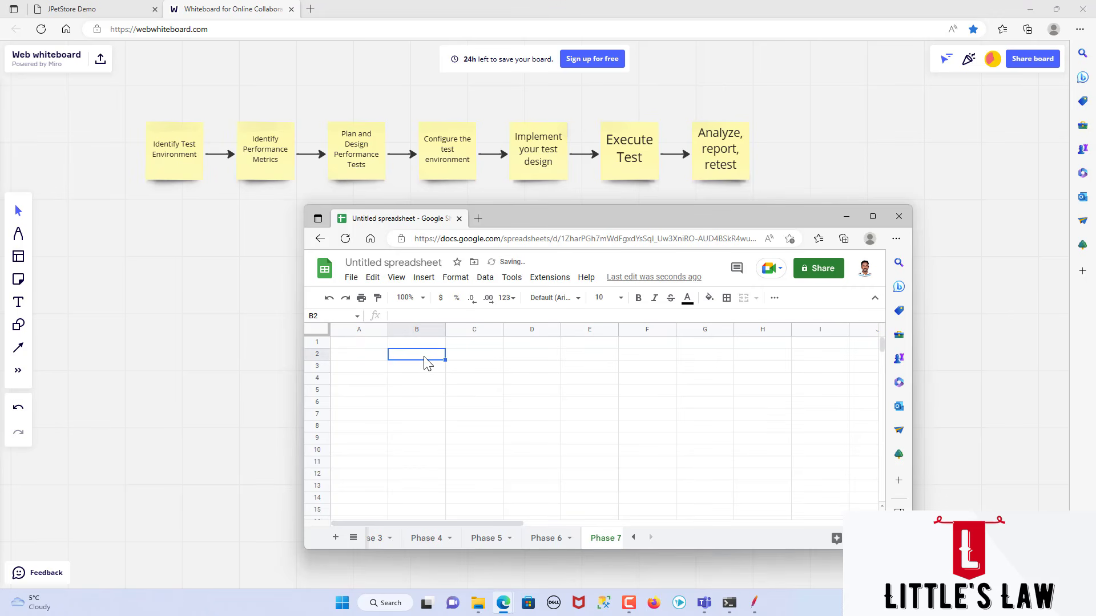
{"action": "type", "text": "Analyze, rep"}
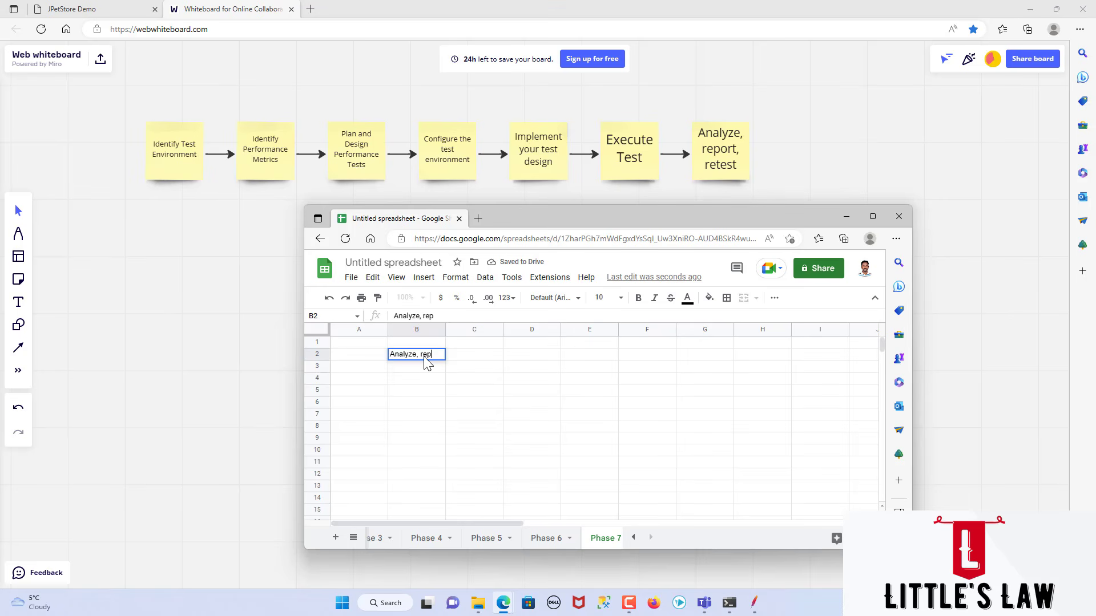
{"action": "type", "text": "ort and retest"}
{"action": "key", "text": "Return"}
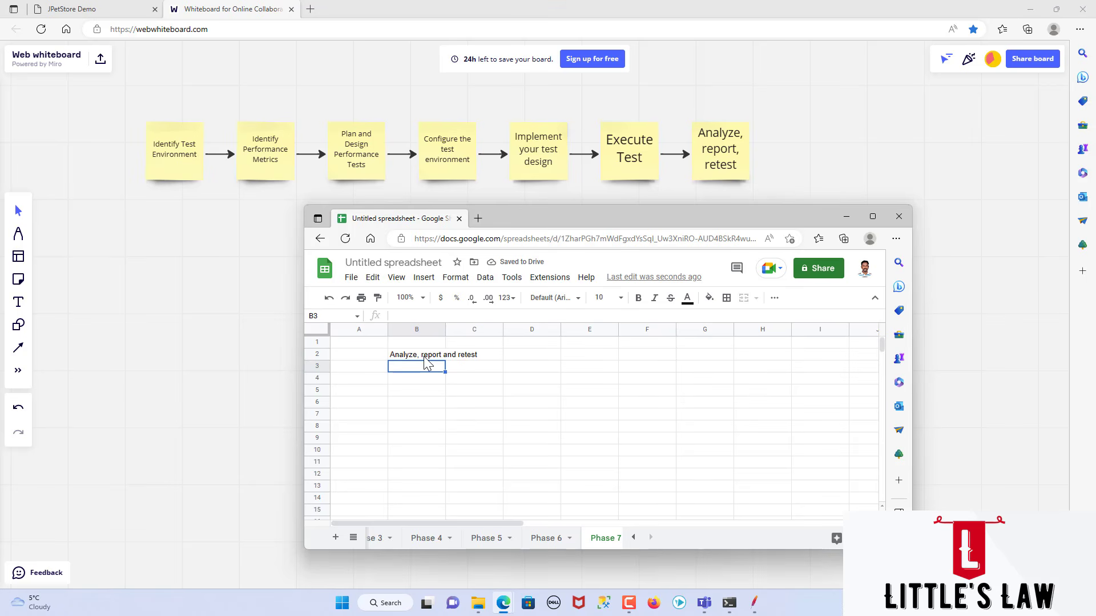
Step: Rename the spreadsheet file as "JMeter-PetStore Performance Test-EndToEnd"
{"action": "left_click", "coordinate": [368, 261]}
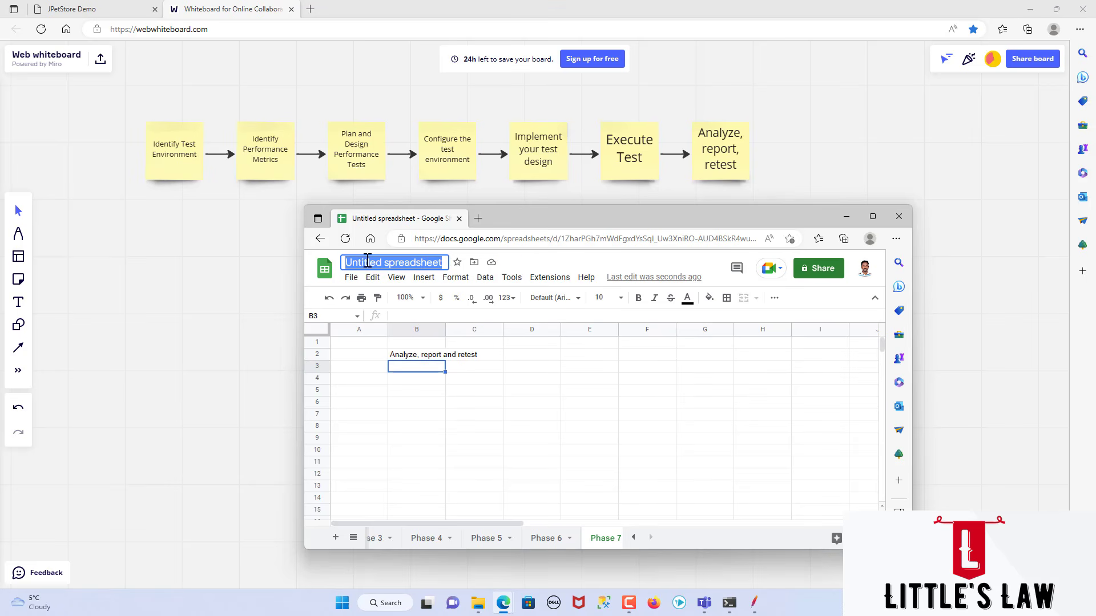
{"action": "type", "text": "JMeter"}
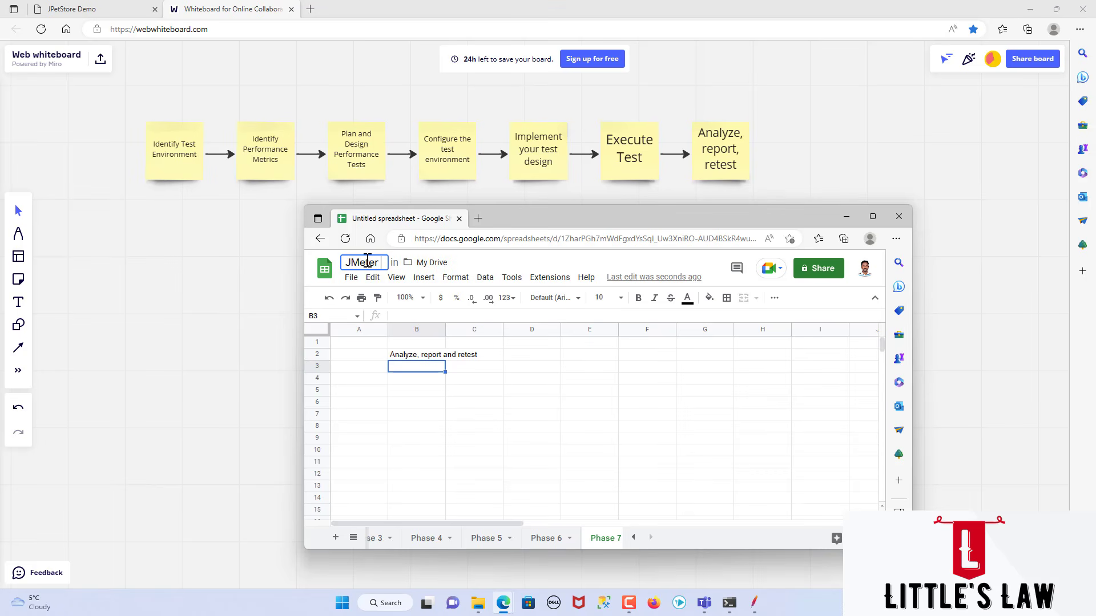
{"action": "key", "text": "BackSpace"}
{"action": "type", "text": "-PetStore"}
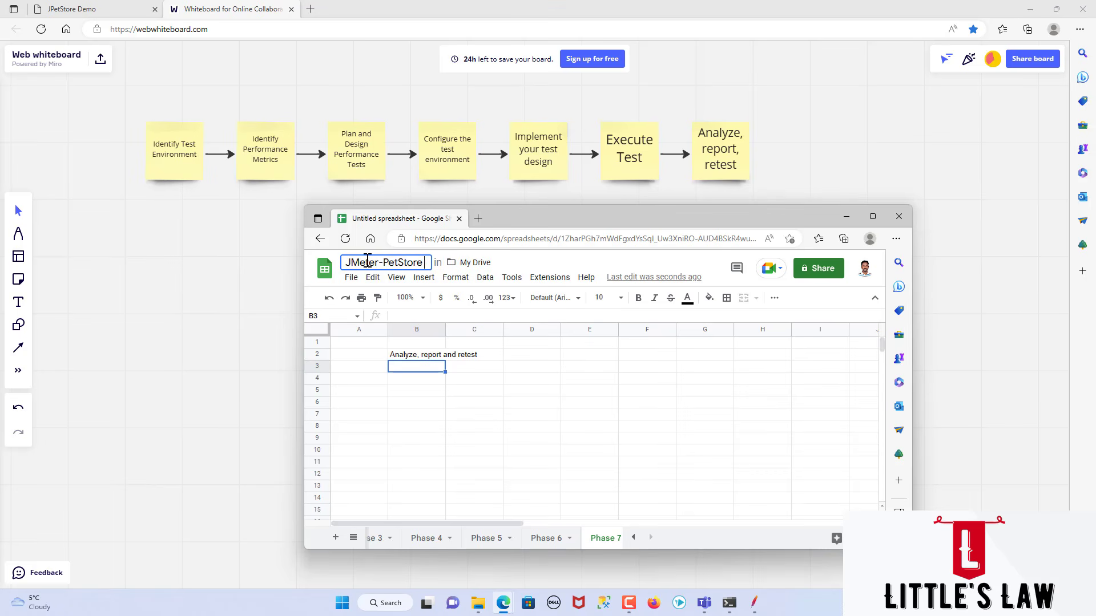
{"action": "type", "text": " Performance "}
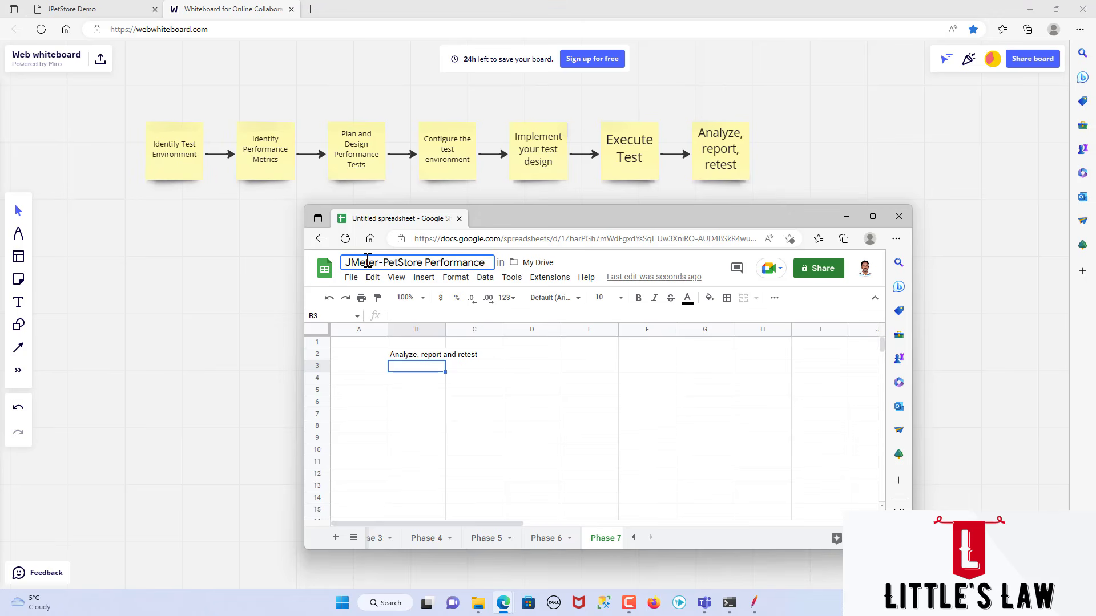
{"action": "type", "text": "Test-End"}
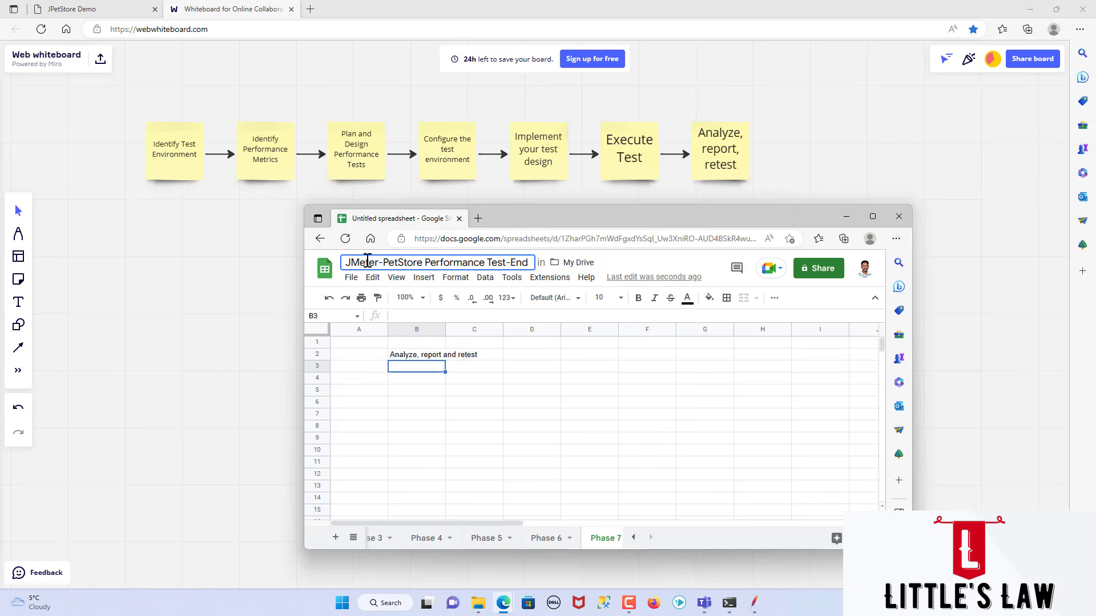
{"action": "type", "text": "ToEnd"}
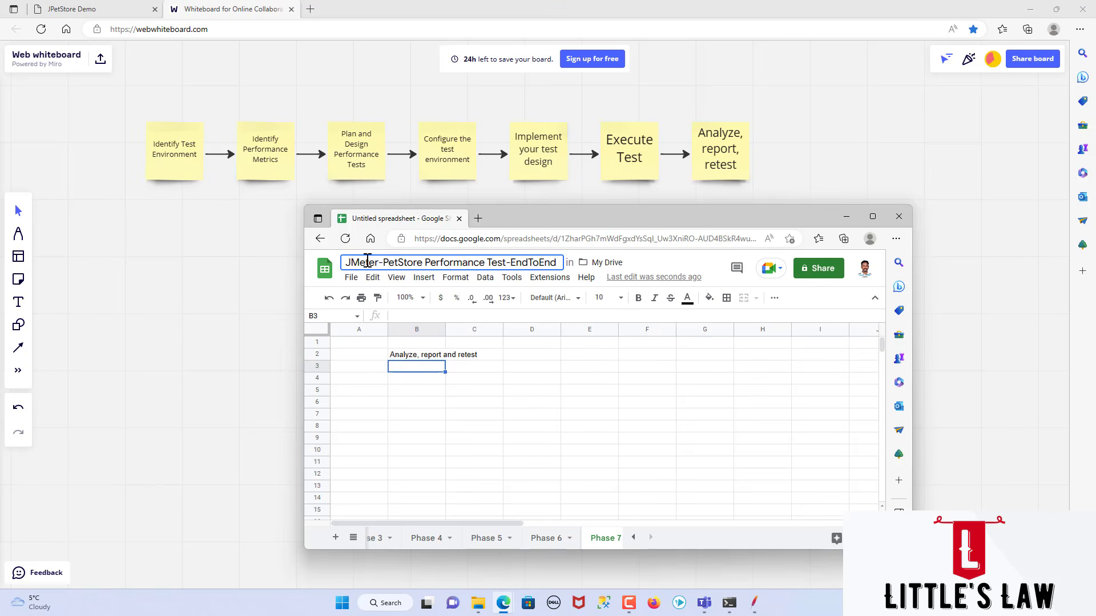
{"action": "left_click", "coordinate": [431, 404]}
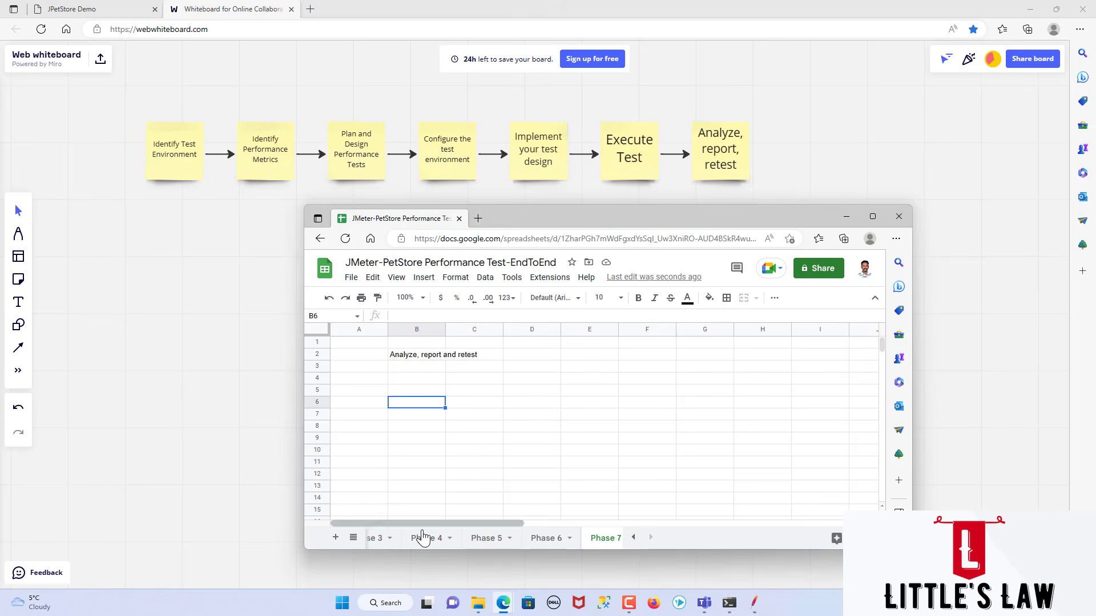
Step: Enter the column heading "SLA" in cell D3 of the Phase 2 sheet
{"action": "left_click", "coordinate": [634, 538]}
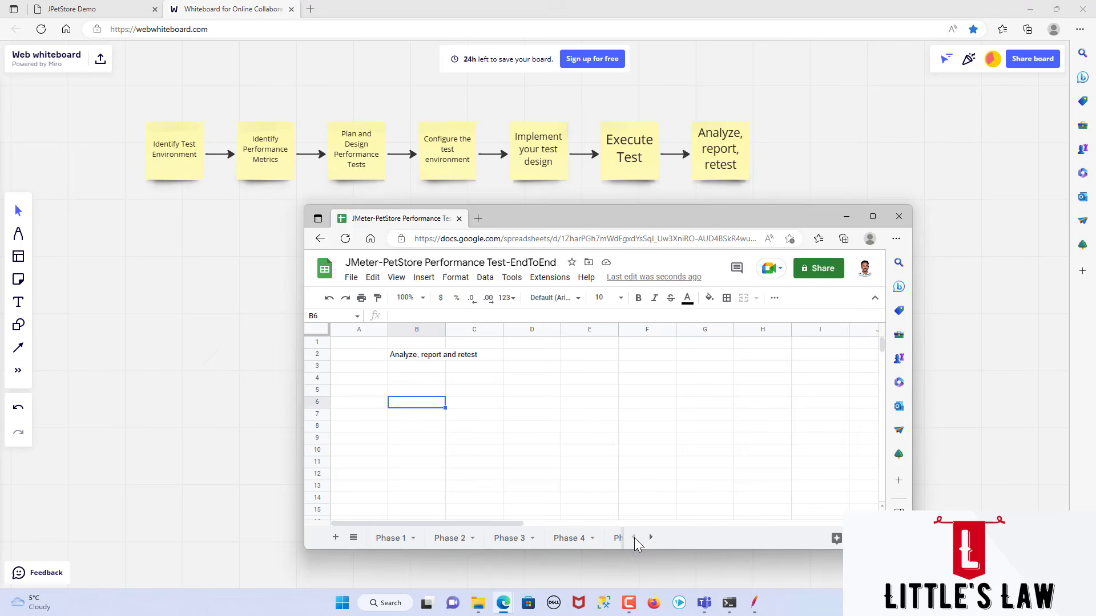
{"action": "left_click", "coordinate": [394, 538]}
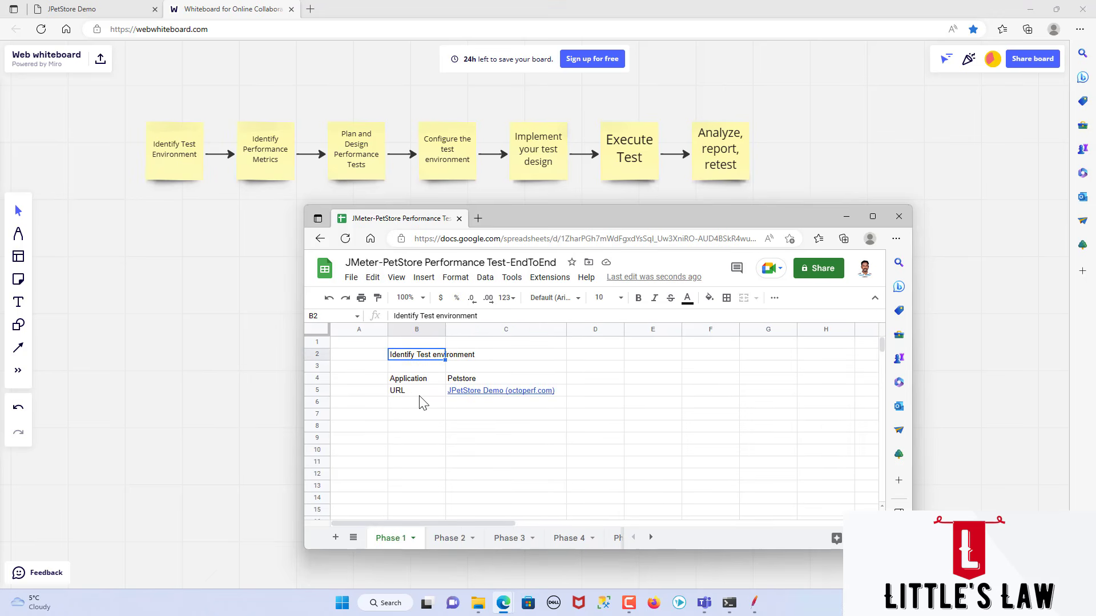
{"action": "left_click", "coordinate": [450, 540]}
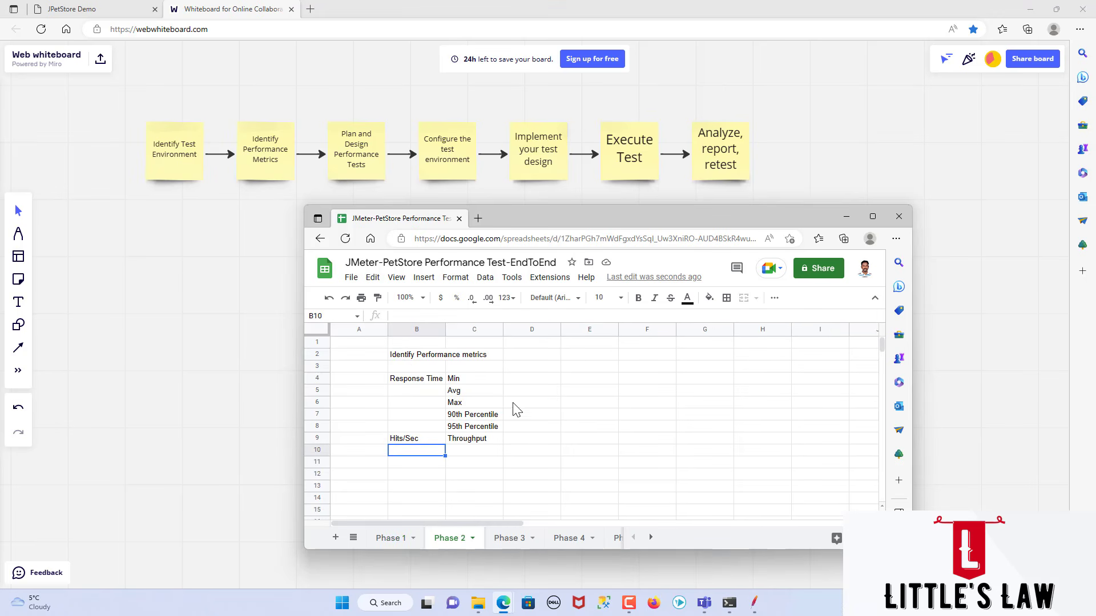
{"action": "left_click", "coordinate": [520, 370]}
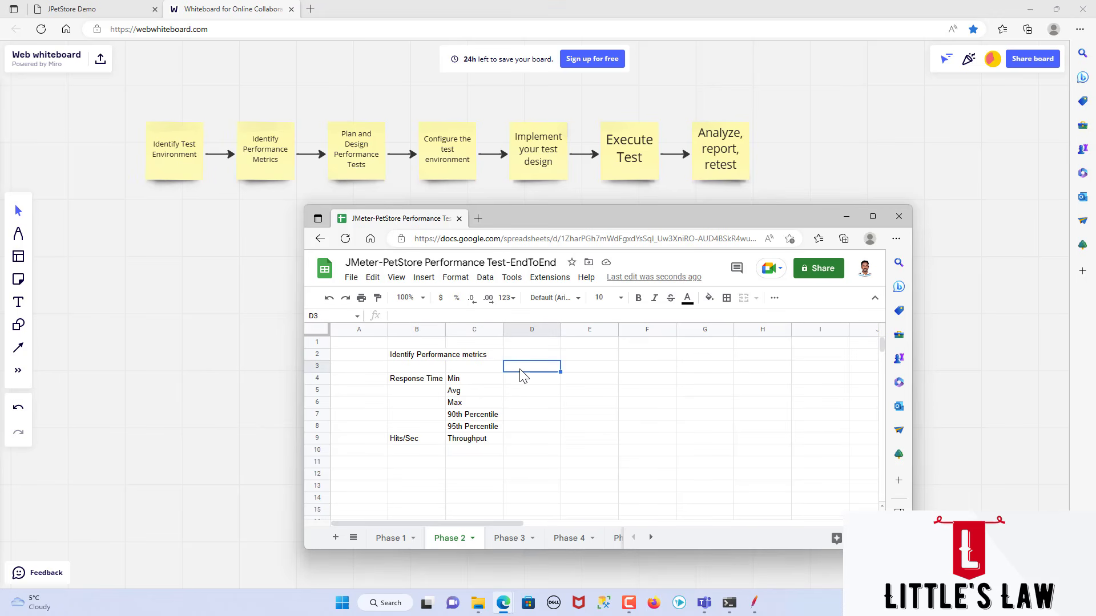
{"action": "type", "text": "SLA"}
{"action": "key", "text": "Return"}
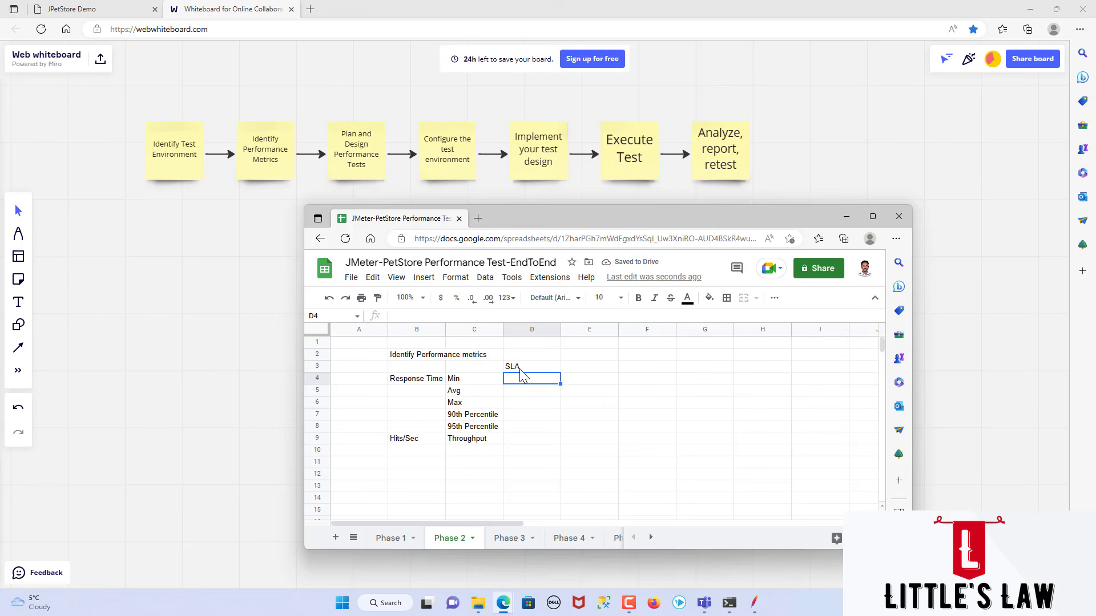
Step: Enter the response time SLA values "<0.5" for Min in D4 and "<1.0" for Avg in D5
{"action": "type", "text": "<0.5"}
{"action": "key", "text": "Return"}
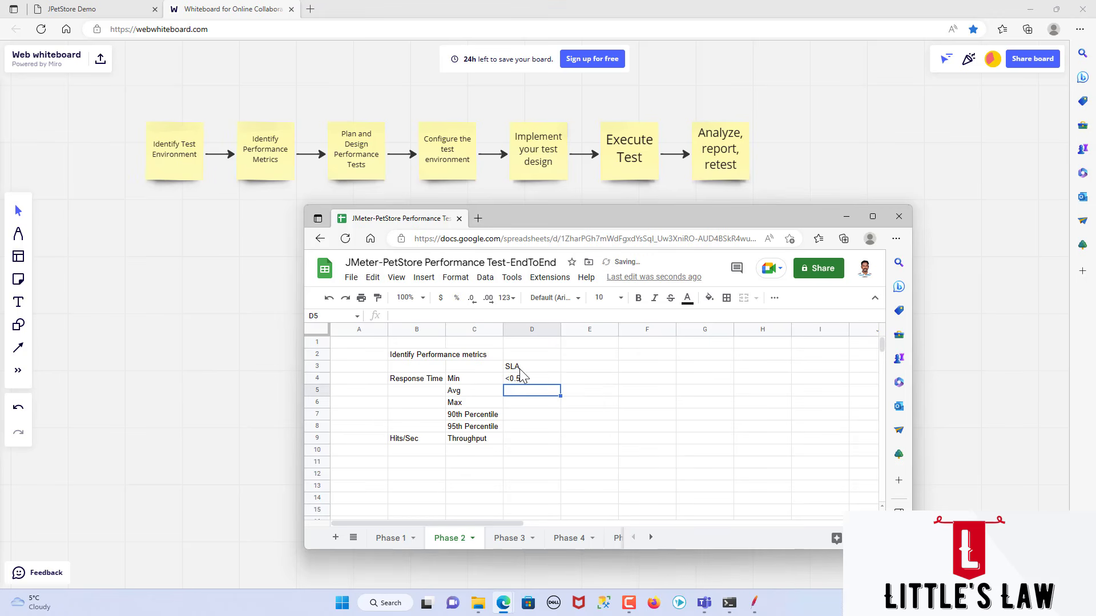
{"action": "type", "text": "<1.0"}
Step: Add the unit to the SLA heading in cell D3 so it reads "SLA (secs)"
{"action": "key", "text": "Up"}
{"action": "key", "text": "Up"}
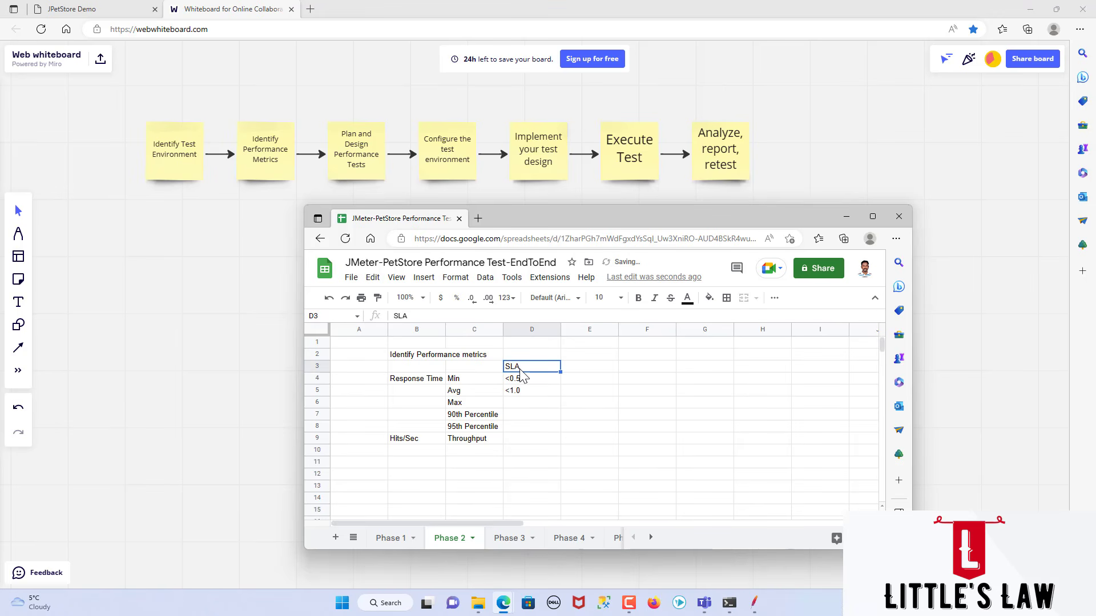
{"action": "key", "text": "F2"}
{"action": "type", "text": "(s"}
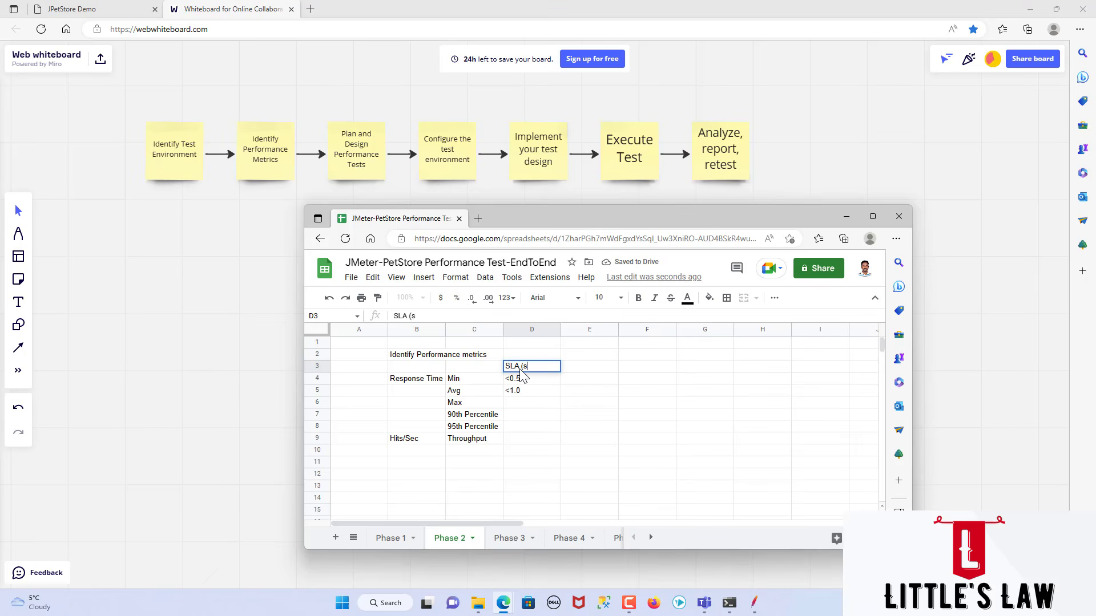
{"action": "type", "text": "ecs)"}
{"action": "key", "text": "Return"}
{"action": "key", "text": "Down"}
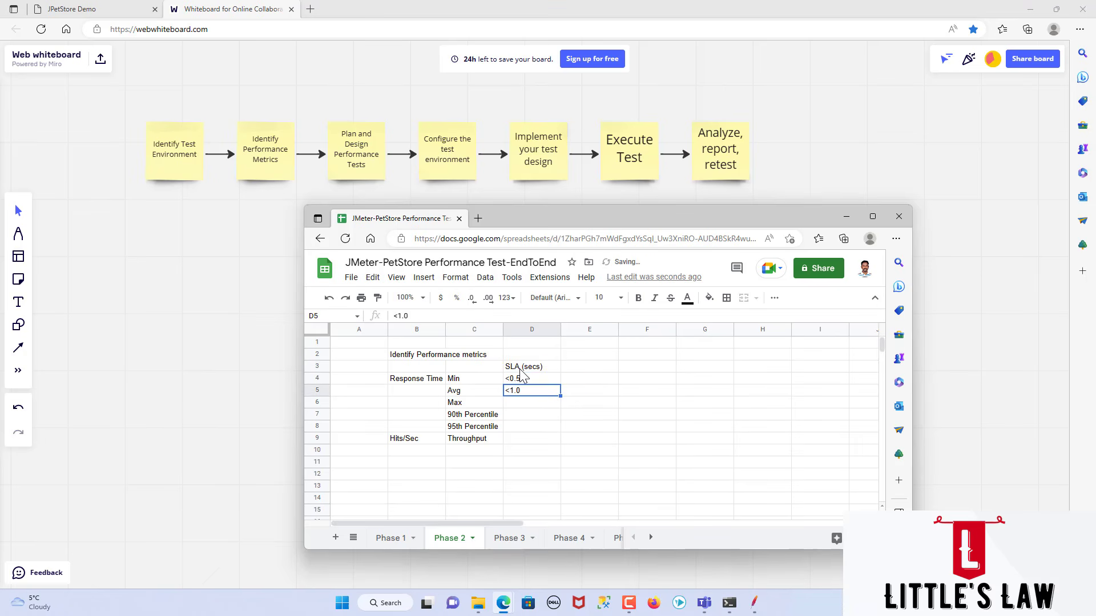
Step: Enter the SLA values "<2.0" for Max, "<1.5" for 90th Percentile and "<1.8" for 95th Percentile in D6 to D8
{"action": "key", "text": "Down"}
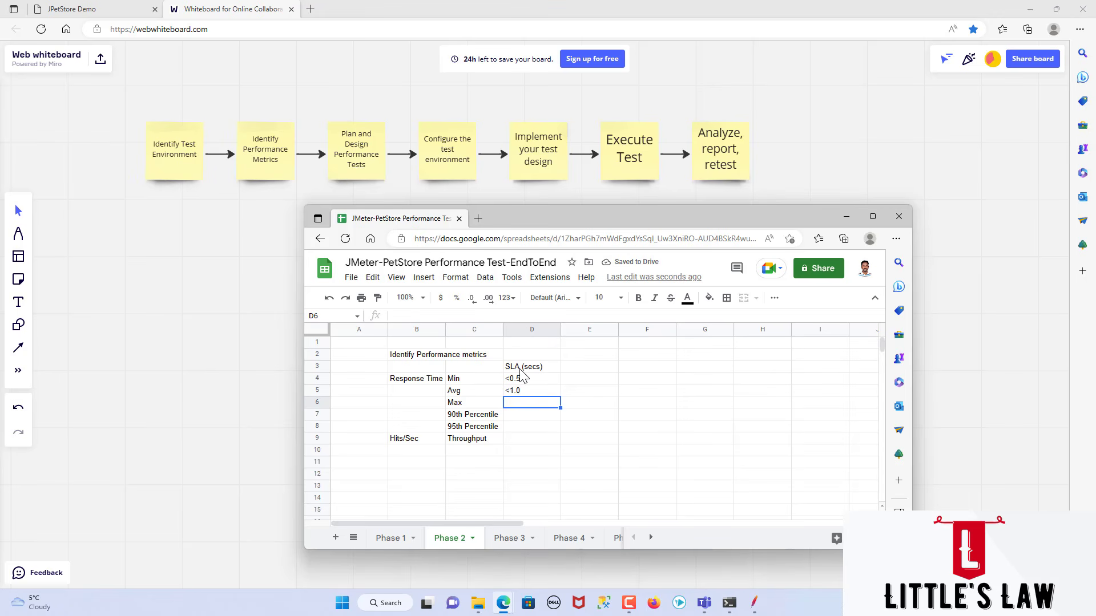
{"action": "type", "text": "<2.0"}
{"action": "key", "text": "Return"}
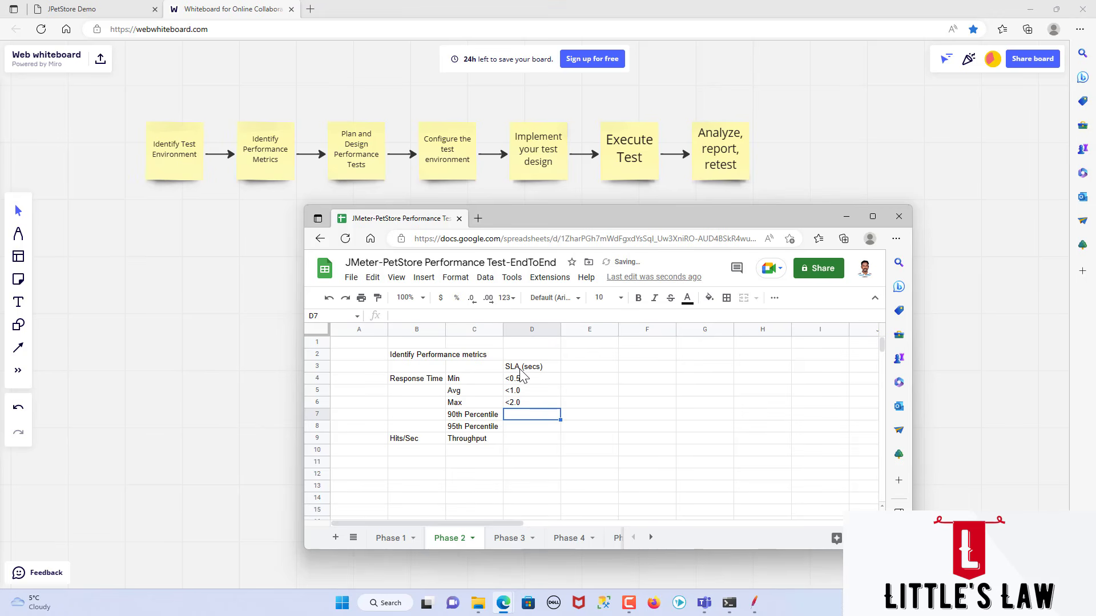
{"action": "type", "text": "<1.5"}
{"action": "key", "text": "Return"}
{"action": "type", "text": "<"}
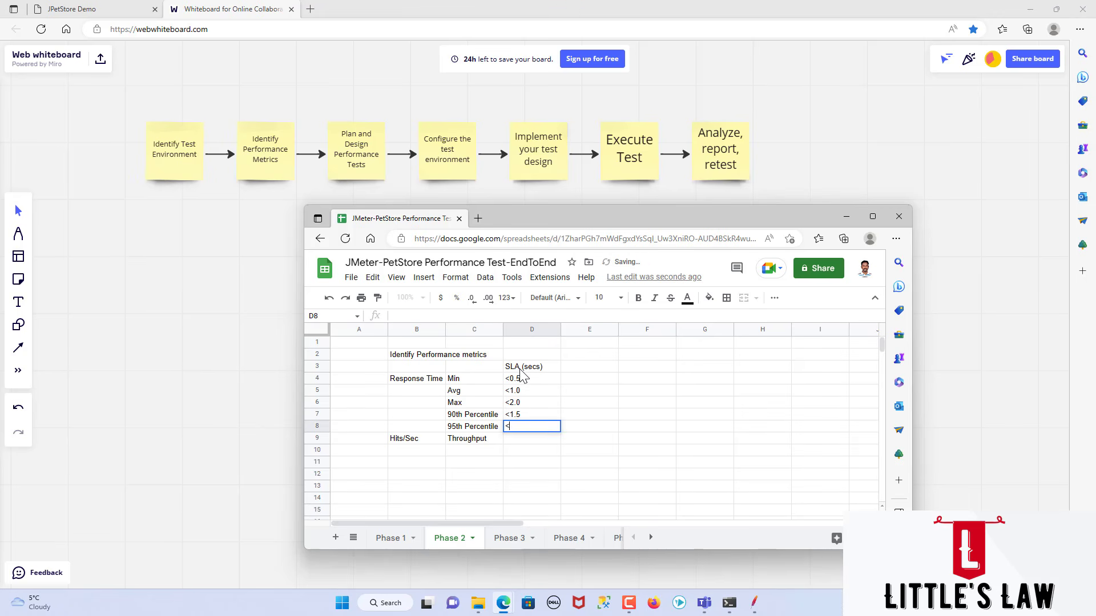
{"action": "type", "text": "1.8"}
{"action": "key", "text": "Return"}
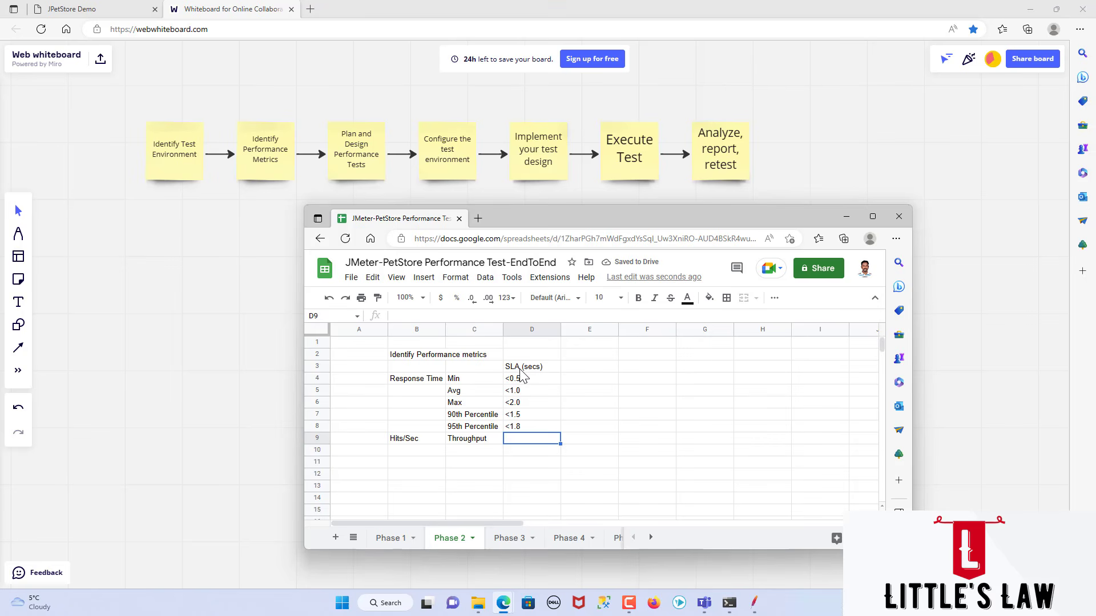
{"action": "left_click", "coordinate": [553, 404]}
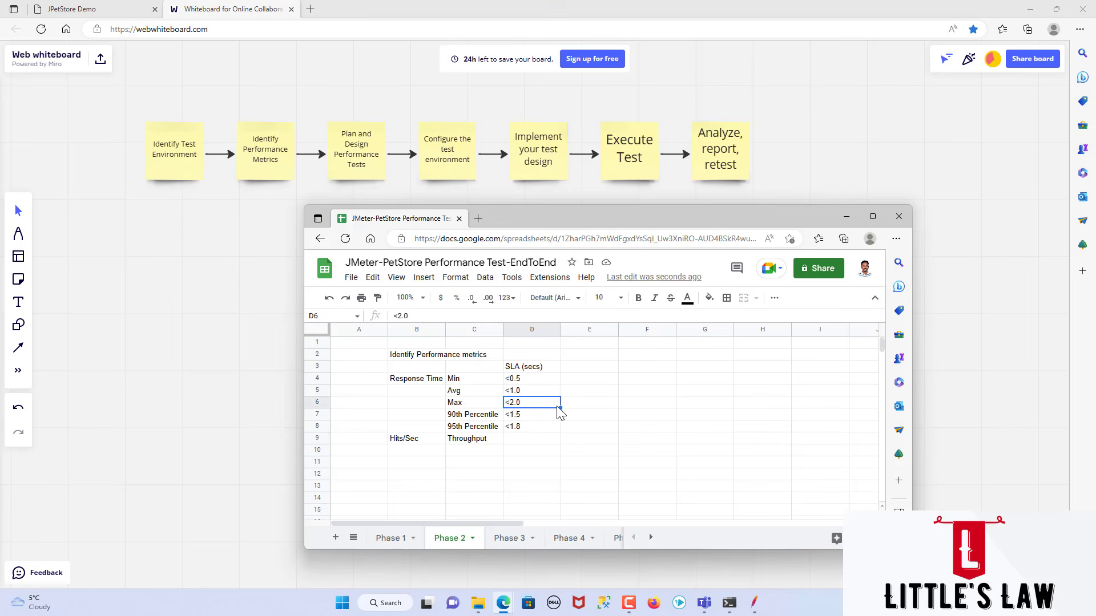
Step: Enter the label "Scenario 1" in cell B14 of the Phase 3 sheet, below the scenario list
{"action": "left_click", "coordinate": [507, 539]}
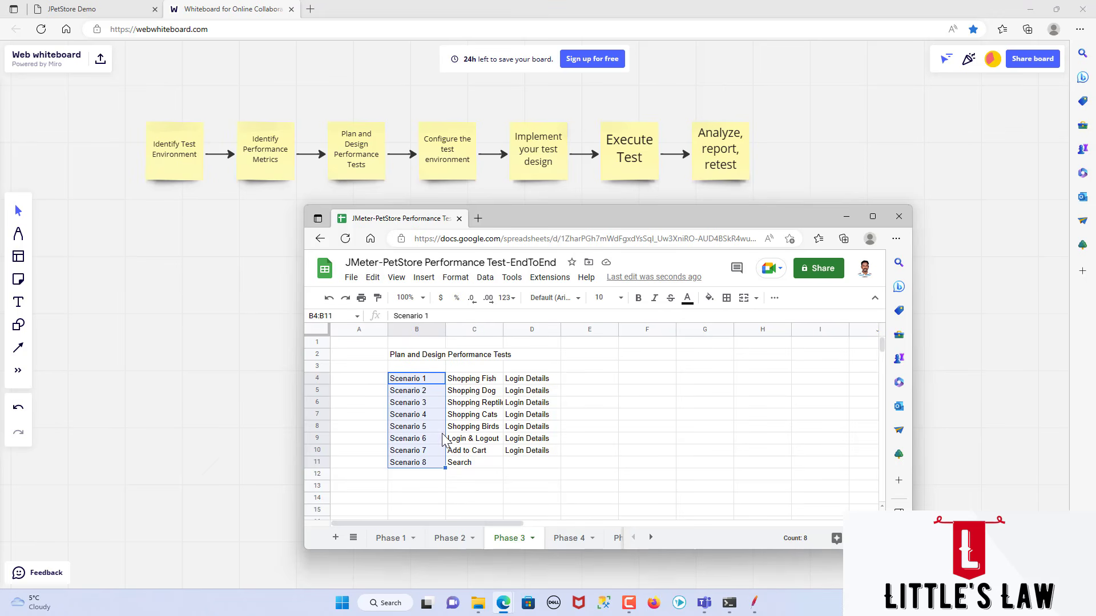
{"action": "left_click", "coordinate": [568, 540]}
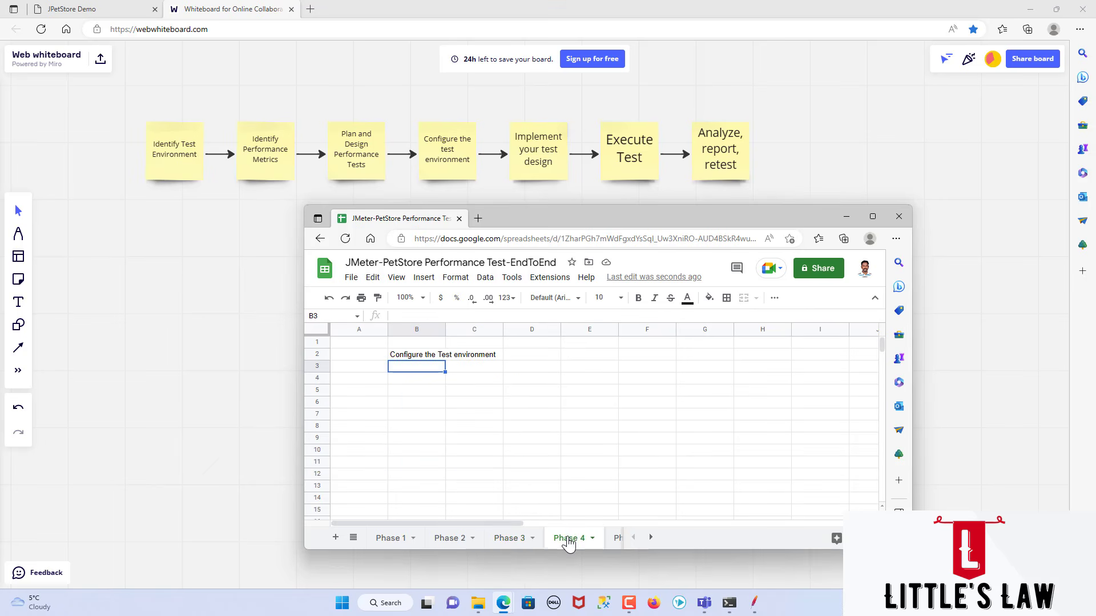
{"action": "left_click", "coordinate": [508, 540]}
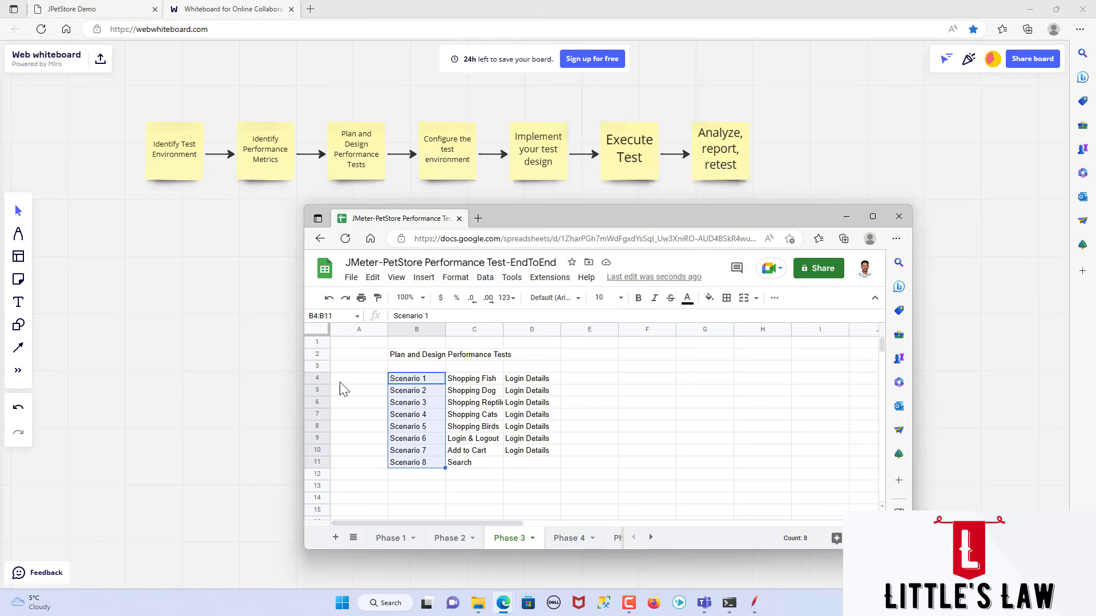
{"action": "left_click", "coordinate": [442, 452]}
{"action": "scroll", "coordinate": [445, 457], "scroll_direction": "down", "scroll_amount": 1}
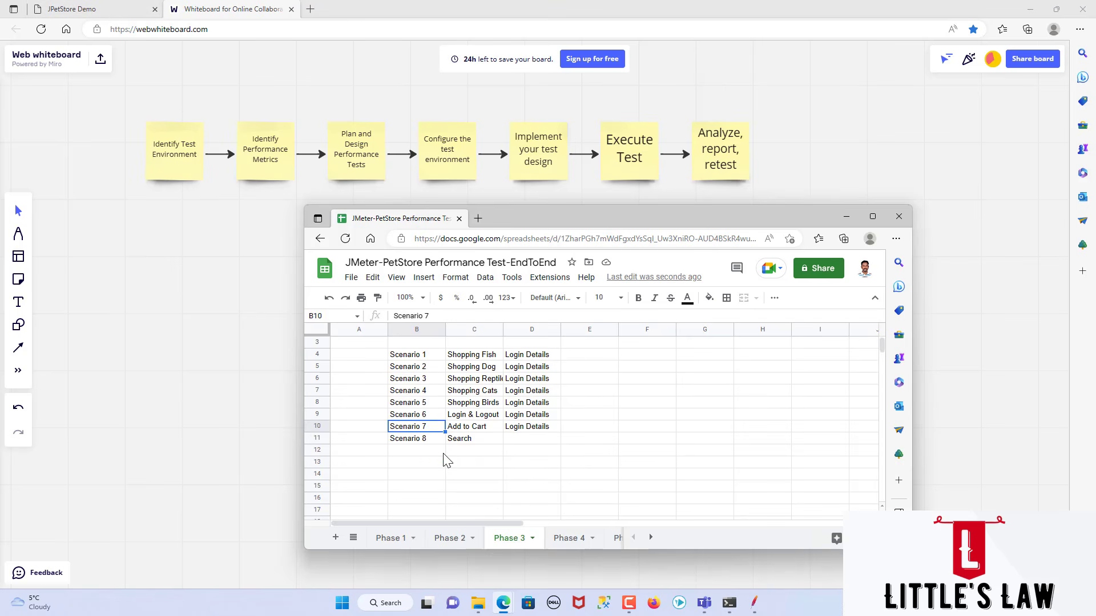
{"action": "left_click", "coordinate": [416, 479]}
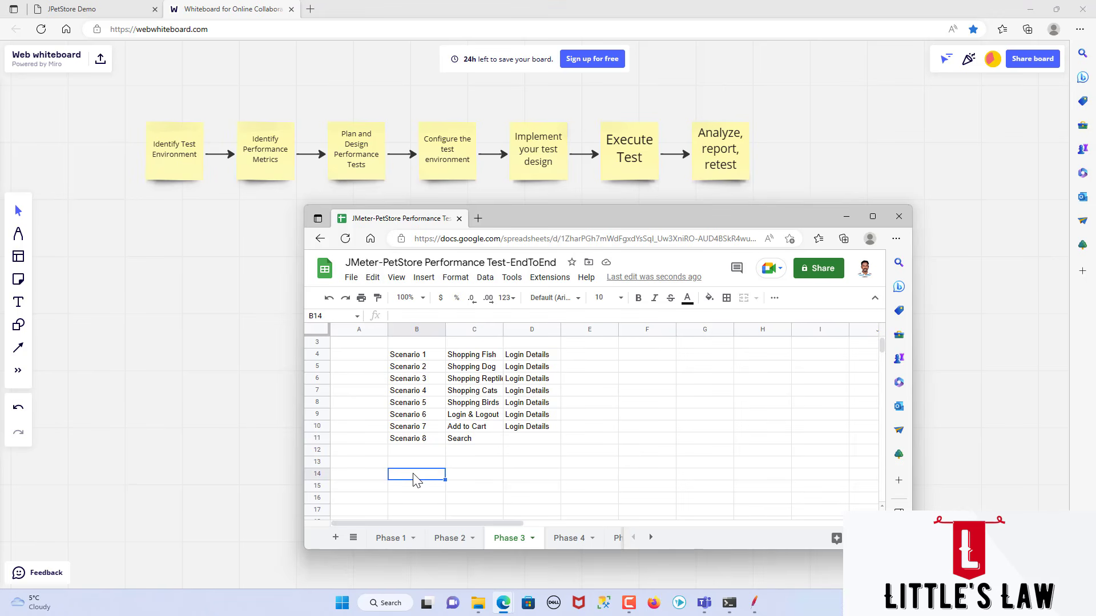
{"action": "type", "text": "Scenario 1"}
{"action": "key", "text": "Return"}
Step: Enter the scenario name "Shopping Fish" in cell C14, beside the new Scenario 1 label
{"action": "key", "text": "Up"}
{"action": "key", "text": "Right"}
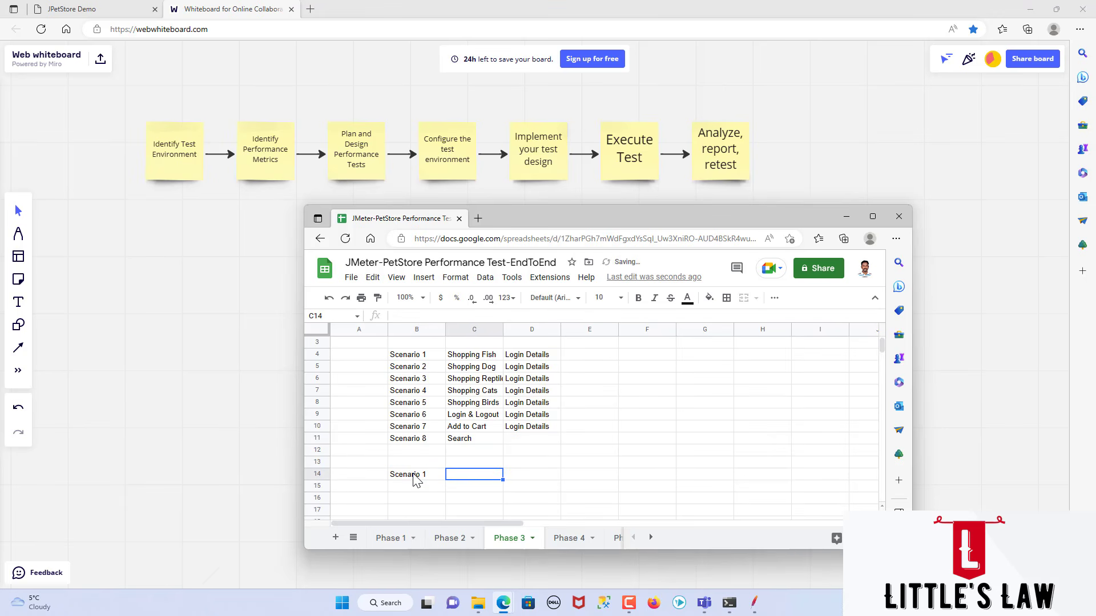
{"action": "type", "text": "Shopping Fish"}
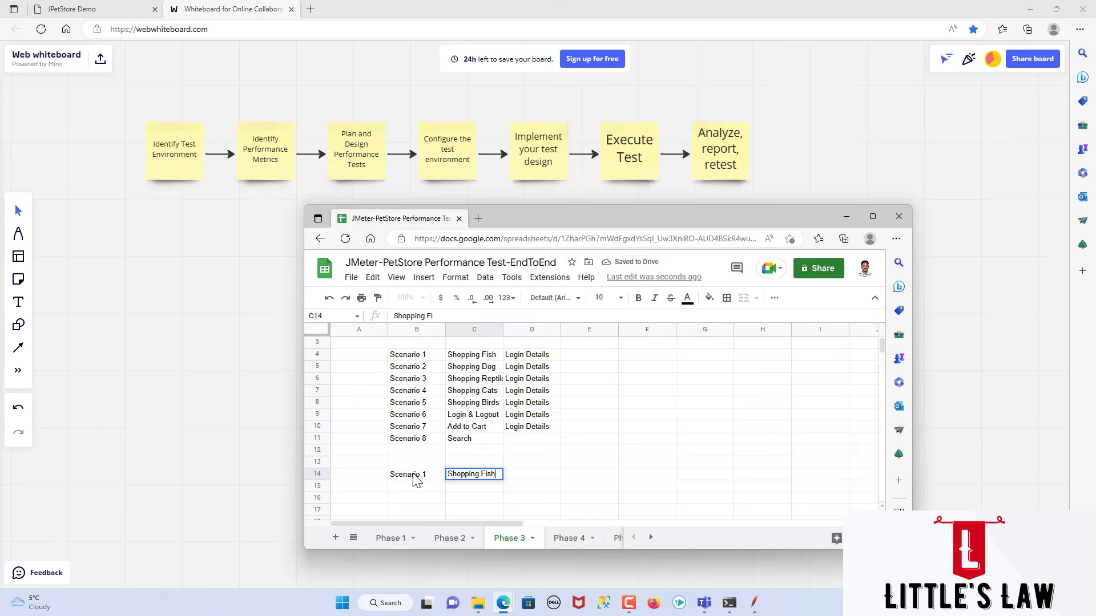
{"action": "key", "text": "Return"}
Step: Enter the label "Step 1" in cell B16, below the Scenario 1 row
{"action": "key", "text": "Return"}
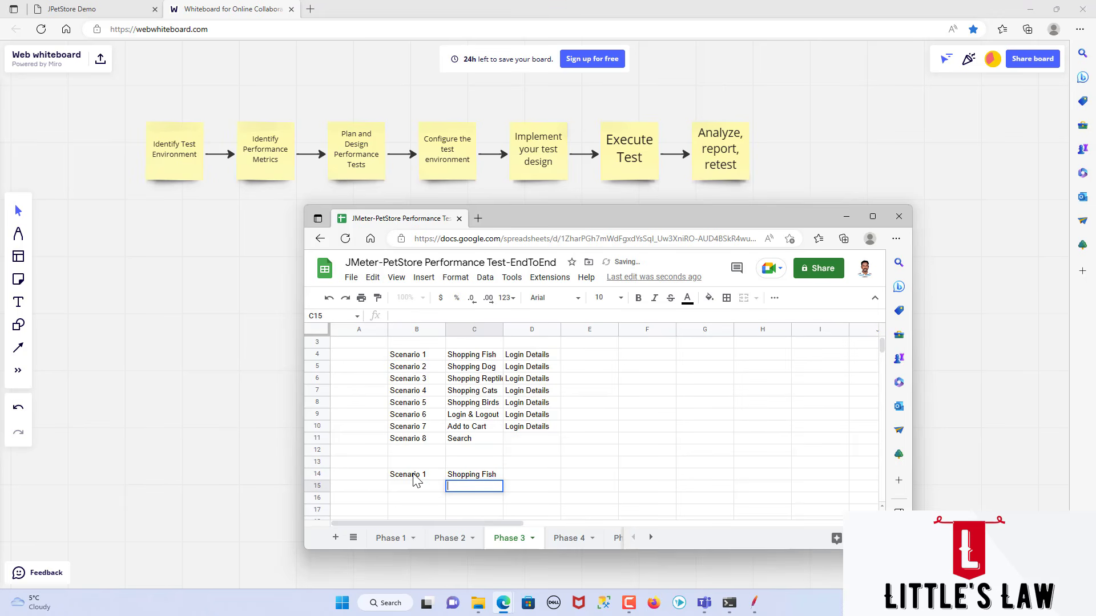
{"action": "key", "text": "Return"}
{"action": "key", "text": "Left"}
{"action": "key", "text": "Left"}
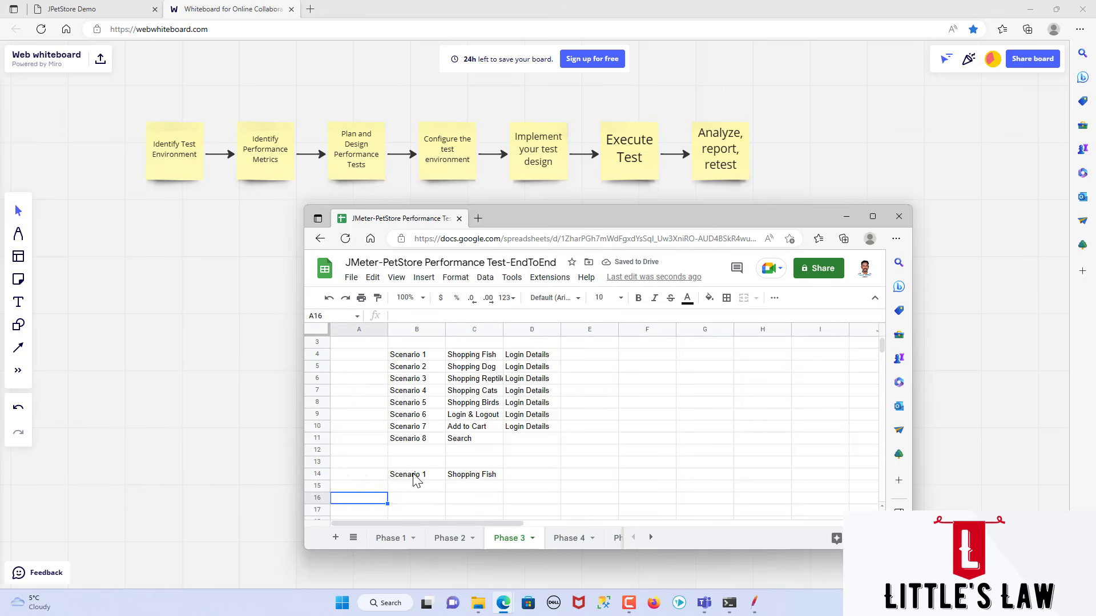
{"action": "key", "text": "Right"}
{"action": "type", "text": "Step 1"}
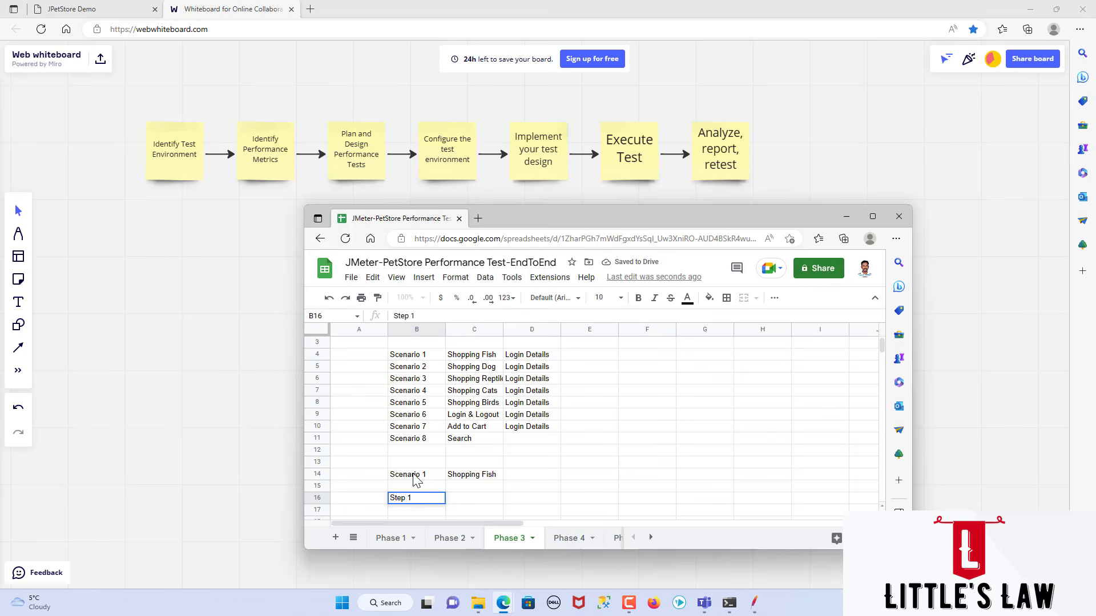
{"action": "key", "text": "Tab"}
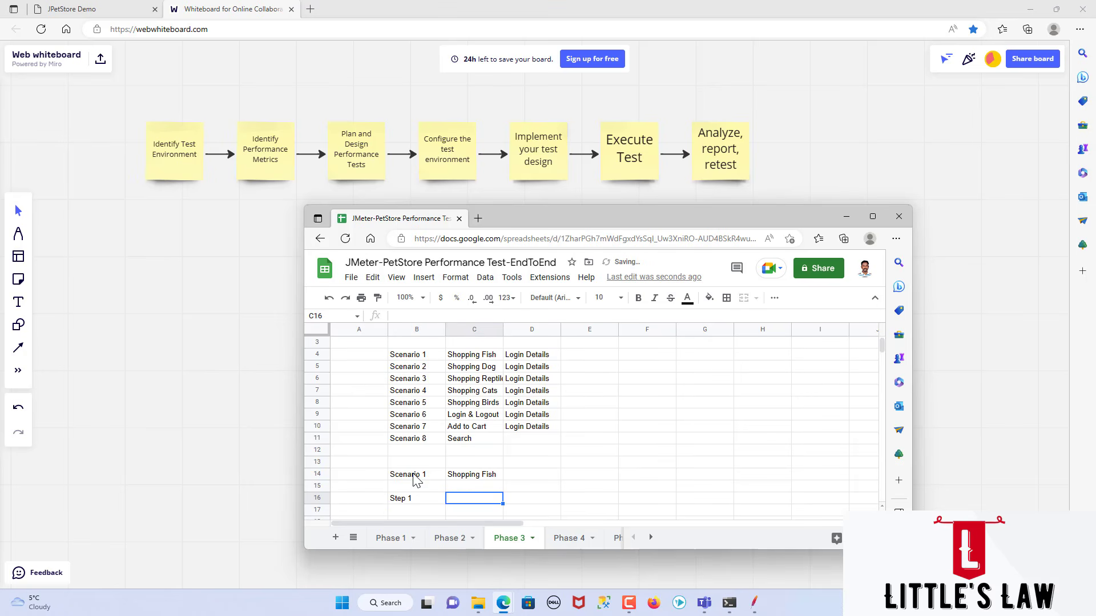
Step: Switch to the JPetStore Demo site and return to its welcome page at petstore.octoperf.com
{"action": "left_click", "coordinate": [75, 12]}
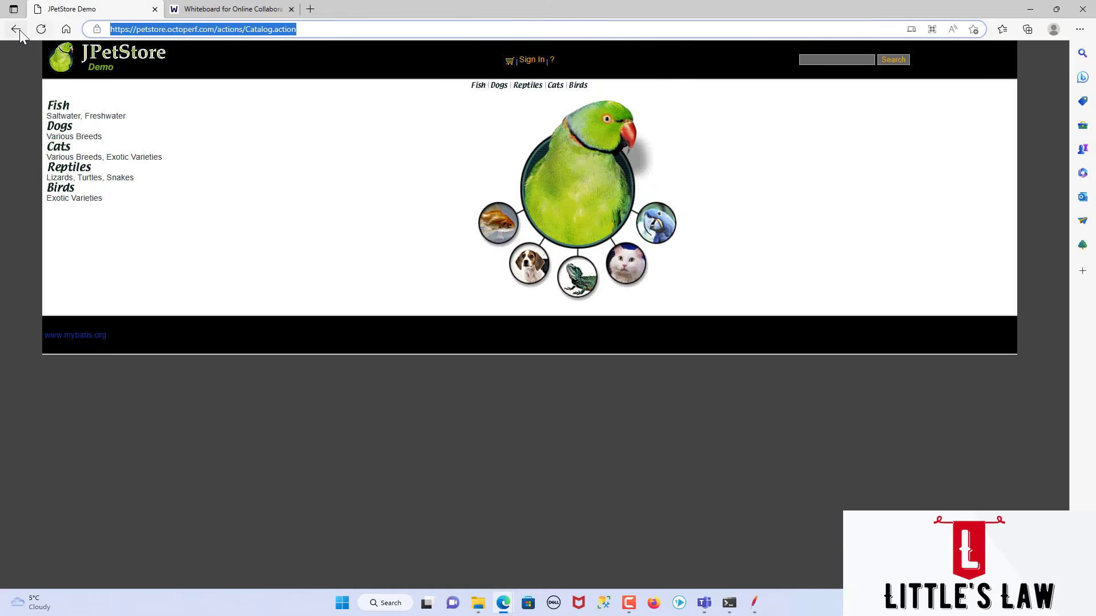
{"action": "left_click", "coordinate": [17, 29]}
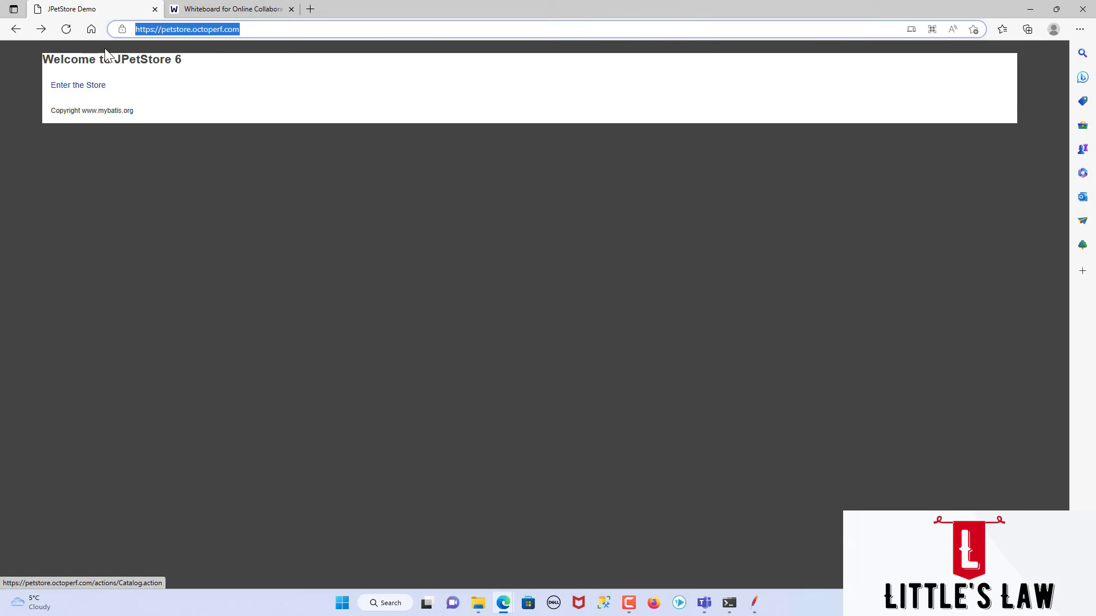
Step: Return to the Phase 3 sheet and describe Step 1 in cell C16 as "Enter the landing page url"
{"action": "key", "text": "alt+Tab"}
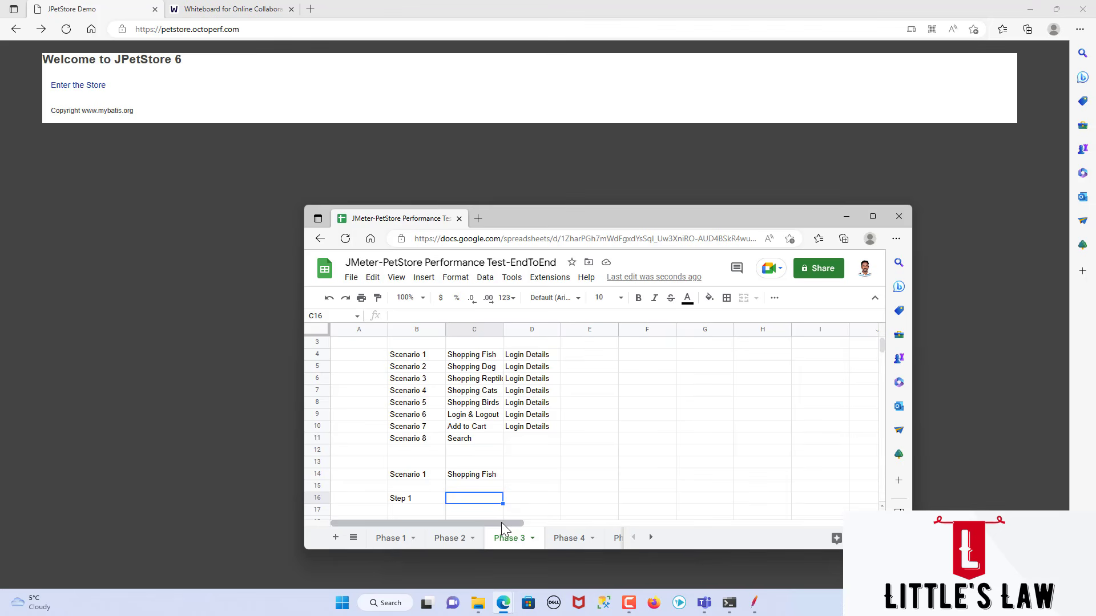
{"action": "type", "text": "Enter the lan"}
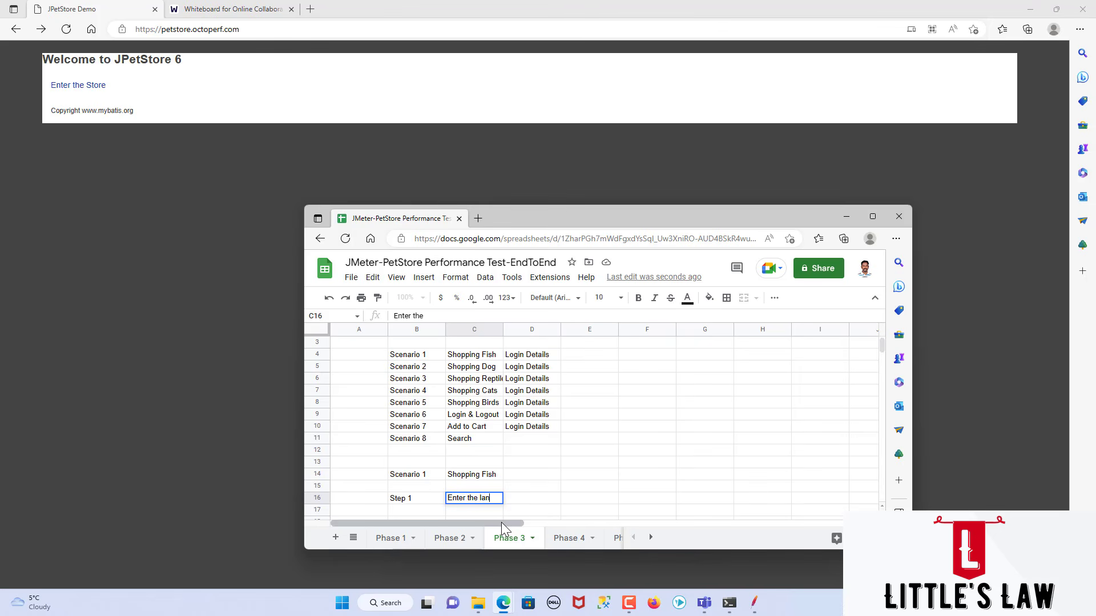
{"action": "type", "text": "ding page url"}
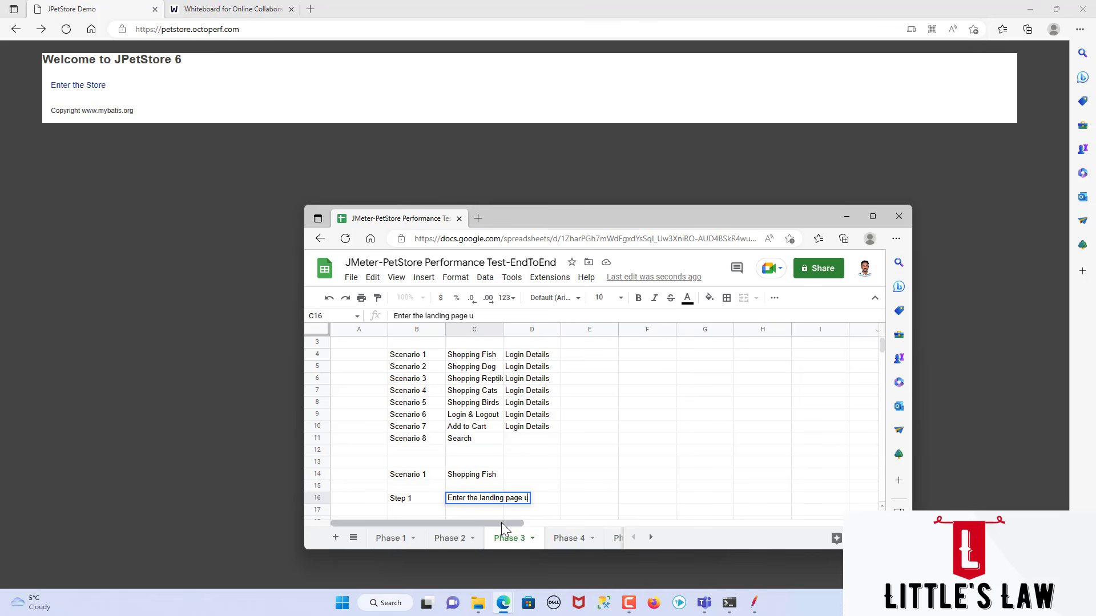
{"action": "key", "text": "Tab"}
{"action": "left_click", "coordinate": [249, 33]}
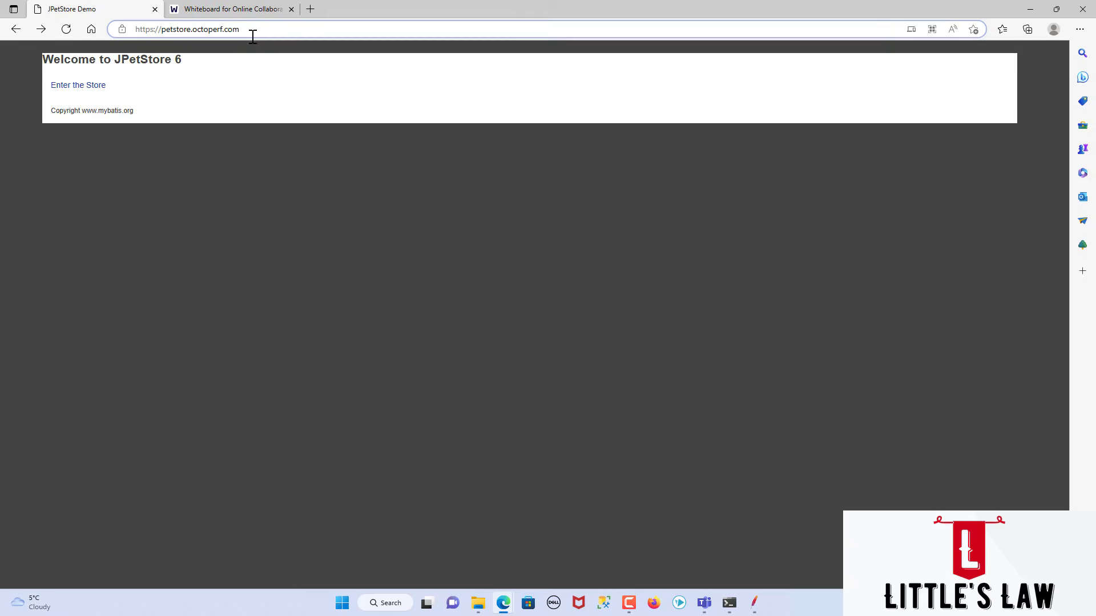
{"action": "left_click", "coordinate": [253, 37]}
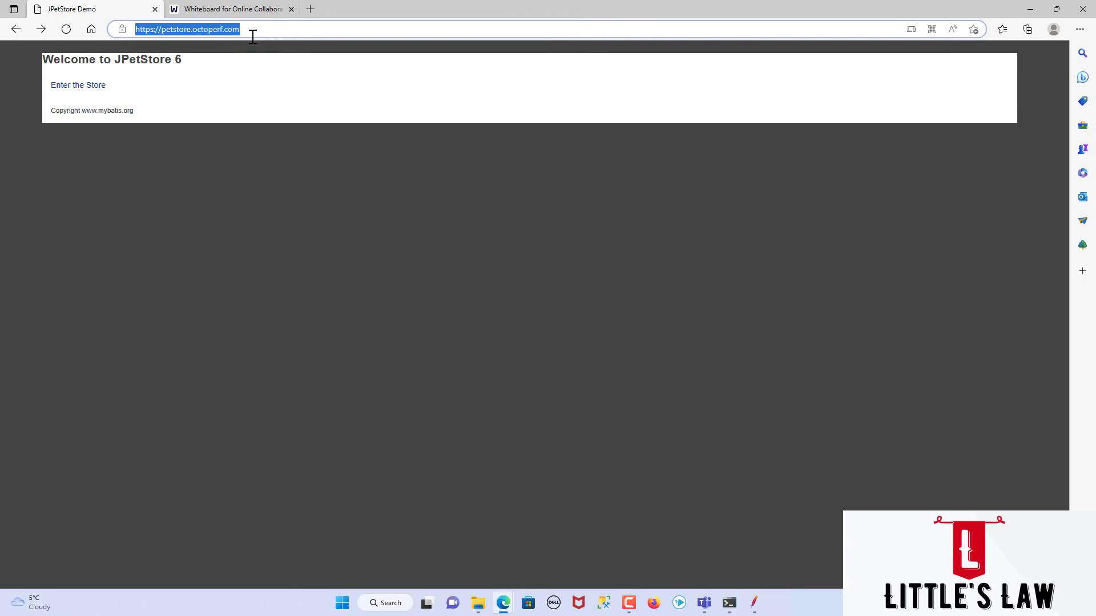
{"action": "key", "text": "alt+Tab"}
{"action": "left_click", "coordinate": [570, 500]}
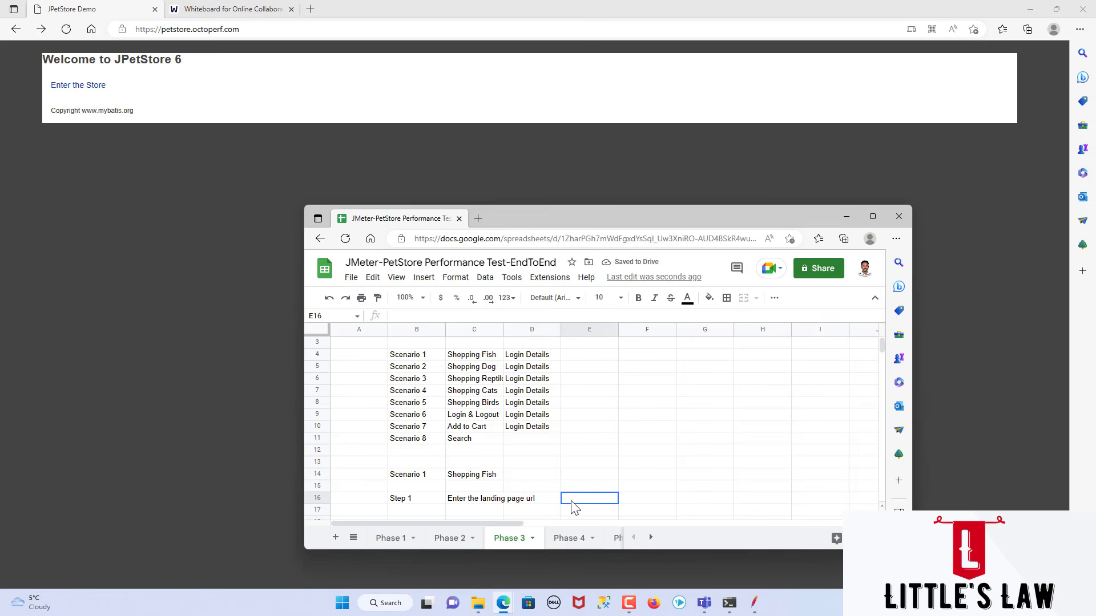
{"action": "left_click", "coordinate": [552, 500]}
{"action": "type", "text": "JPetStore Demo (octoperf.com)"}
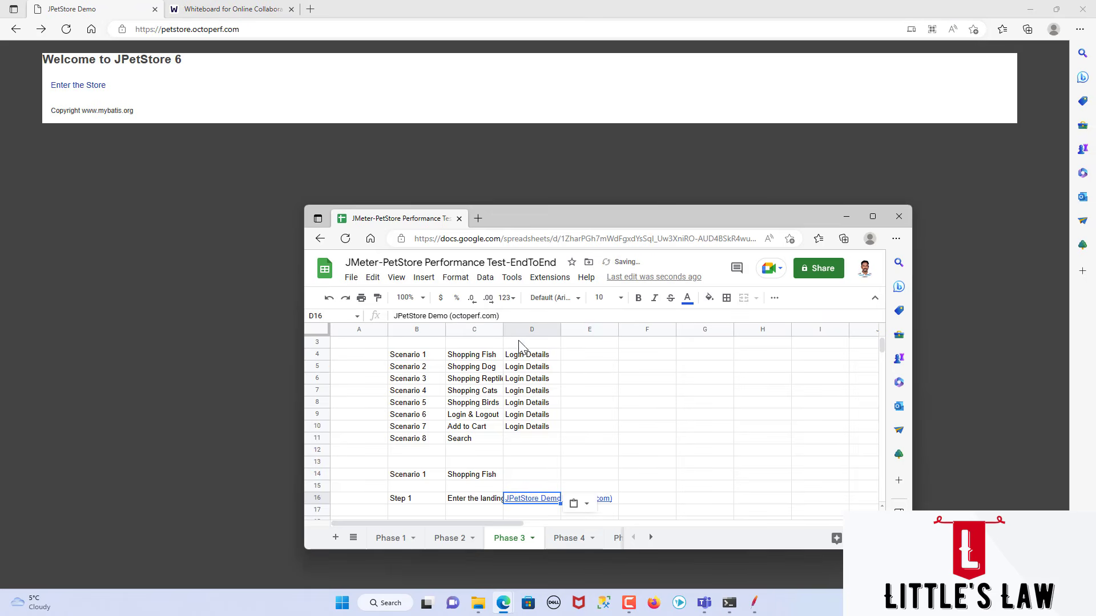
Step: Widen column C so the full Step 1 description fits inside it
{"action": "left_click_drag", "start_coordinate": [502, 329], "coordinate": [549, 329]}
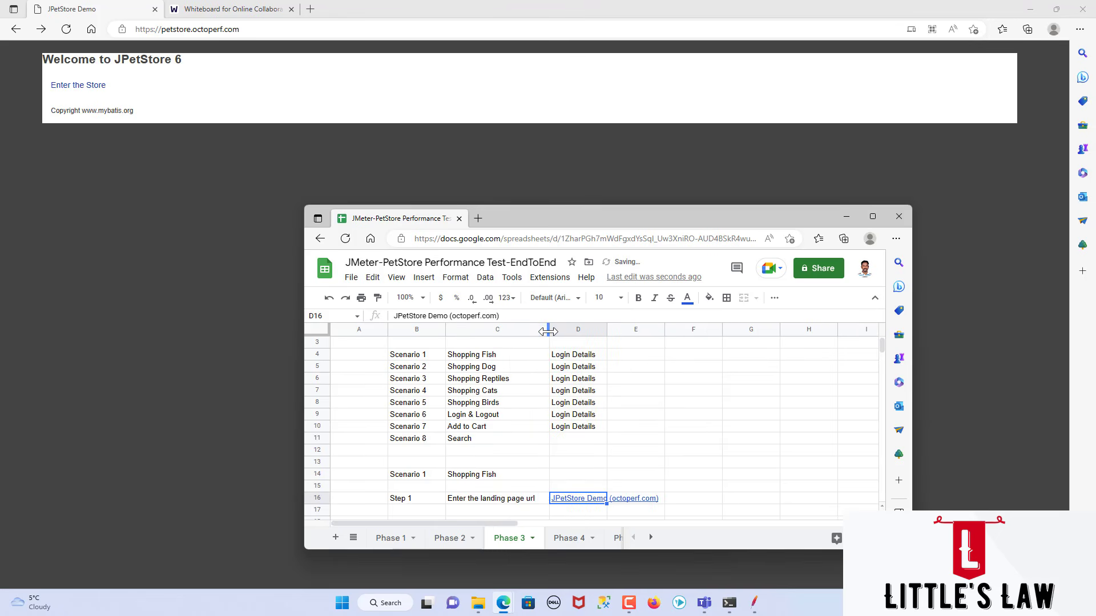
{"action": "left_click", "coordinate": [608, 328]}
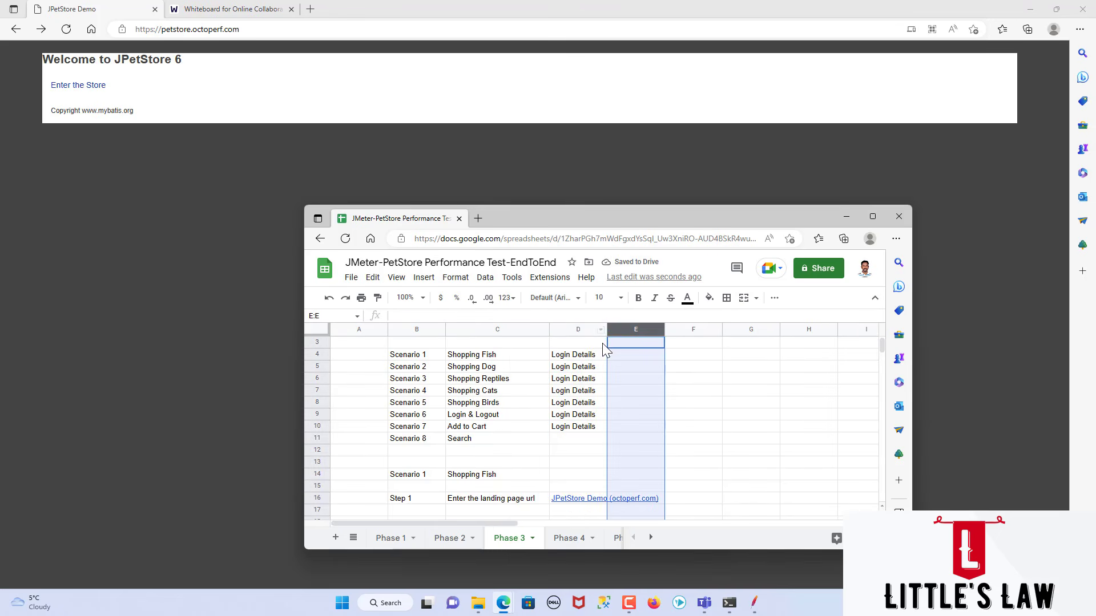
{"action": "left_click", "coordinate": [605, 345]}
Step: Enter the label "Step 2" in cell B17, below Step 1
{"action": "left_click", "coordinate": [411, 511]}
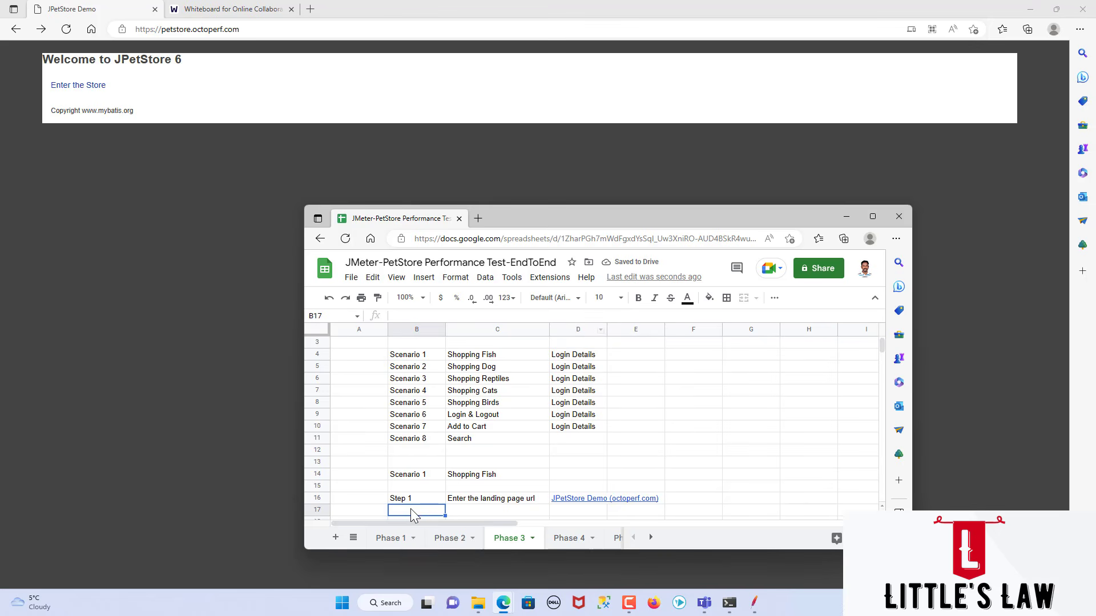
{"action": "type", "text": "Step 2"}
{"action": "key", "text": "Tab"}
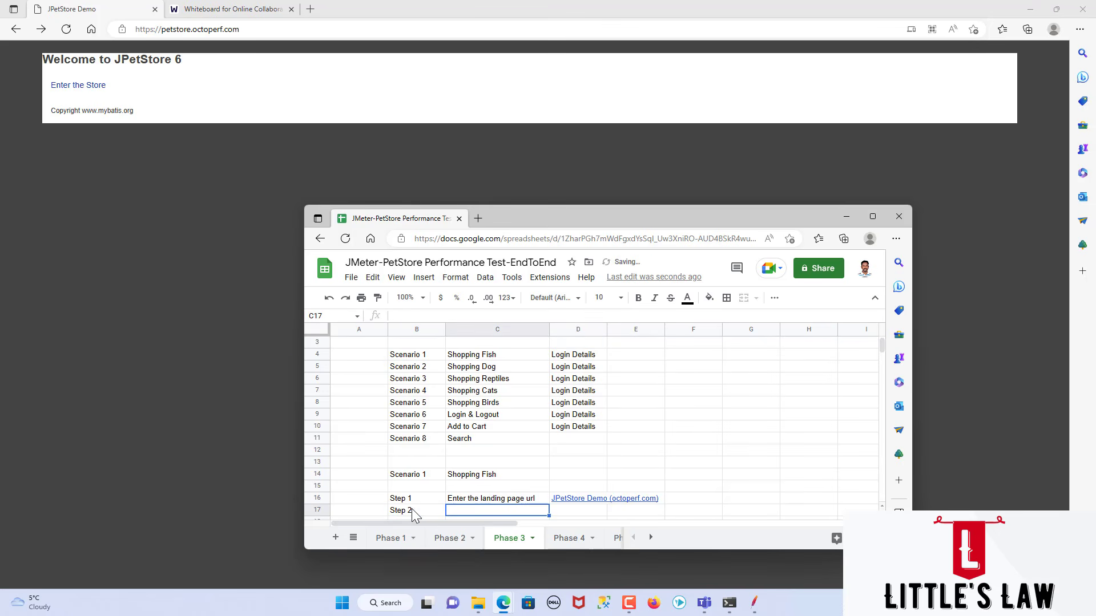
Step: Enter the store on the JPetStore site, and describe Step 2 in cell C17 as "Click Enter the store"
{"action": "left_click", "coordinate": [86, 85]}
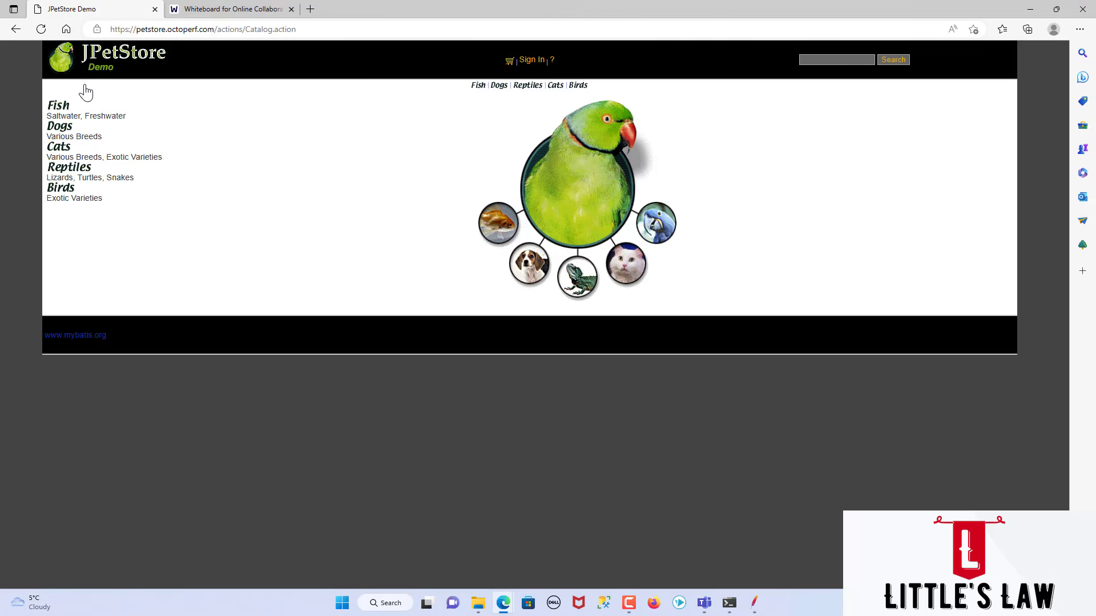
{"action": "key", "text": "alt+Tab"}
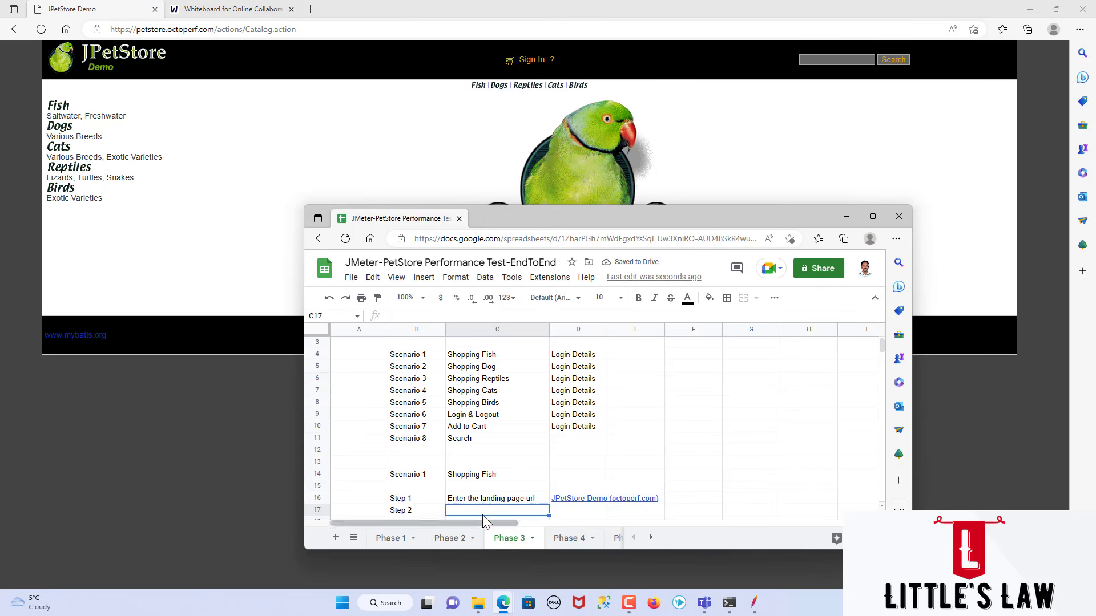
{"action": "type", "text": "Cl"}
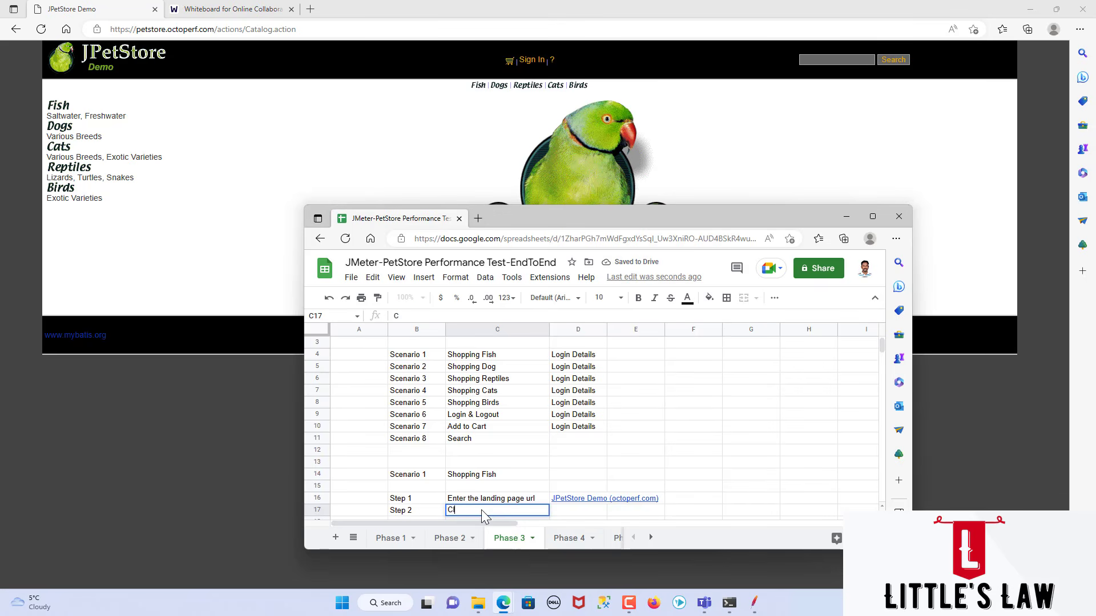
{"action": "type", "text": "ick Enter the store"}
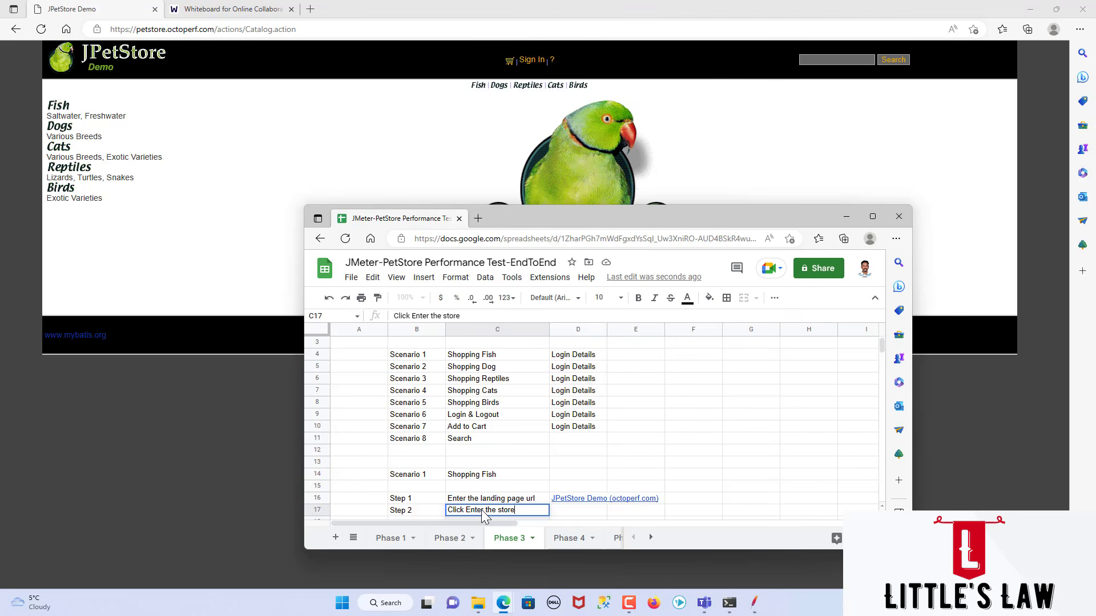
{"action": "key", "text": "Tab"}
Step: Fit the width of column D to its contents so the landing page link is fully contained
{"action": "key", "text": "Up"}
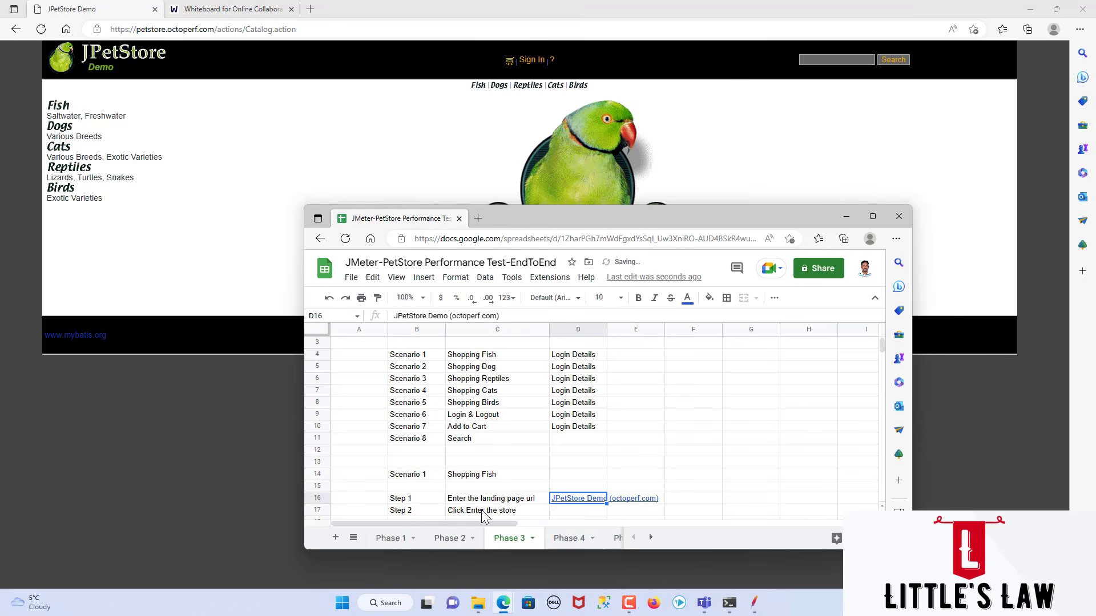
{"action": "key", "text": "Right"}
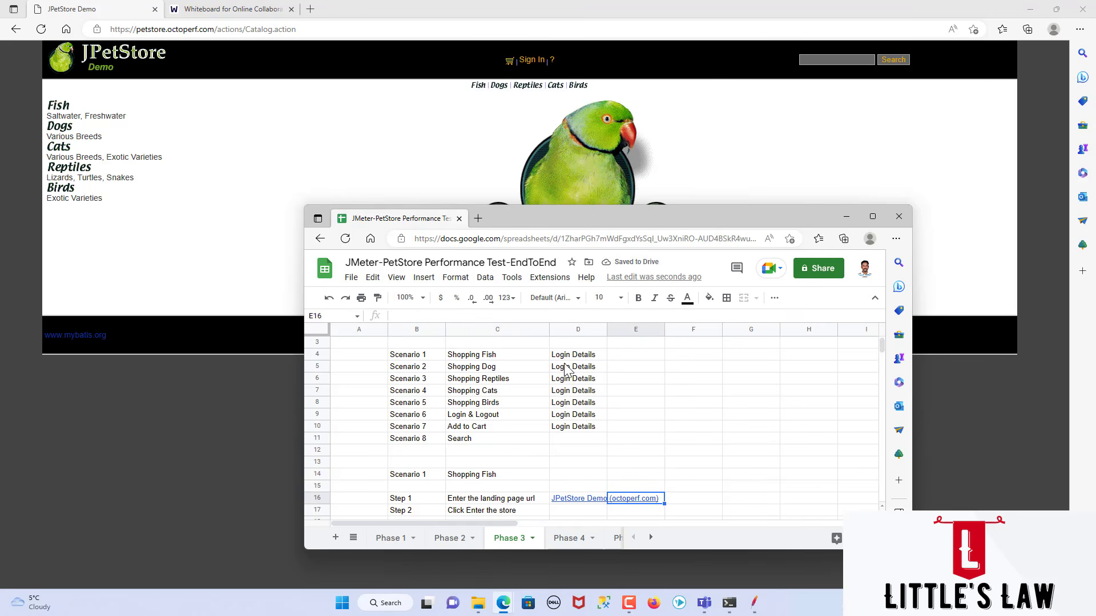
{"action": "double_click", "coordinate": [606, 330]}
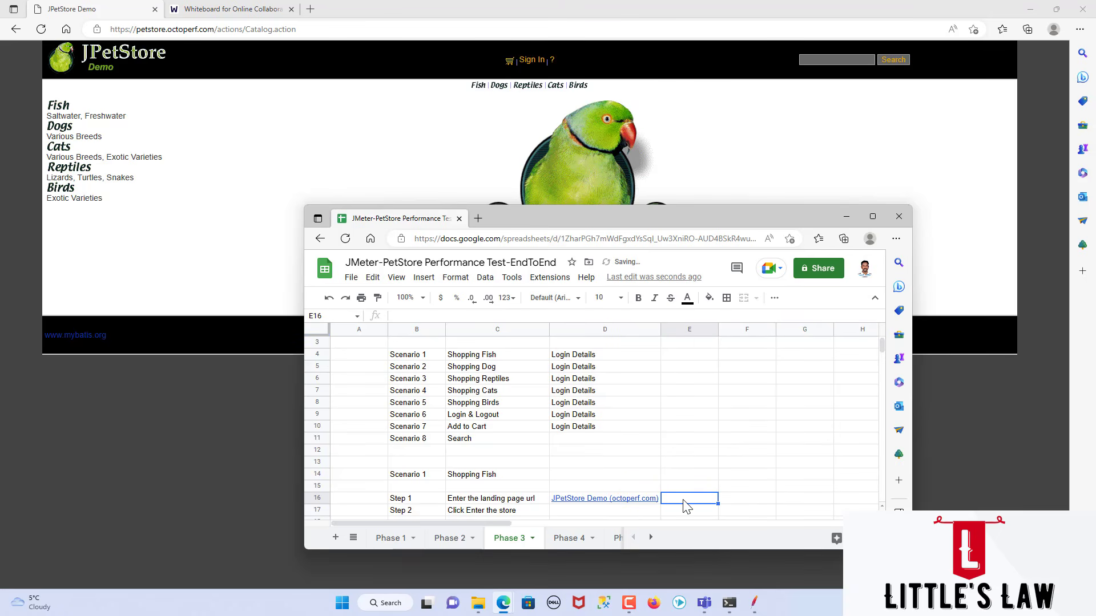
Step: Go back to the JPetStore welcome page, copy its heading "Welcome to JPetStore 6" and return to the sheet
{"action": "left_click", "coordinate": [17, 30]}
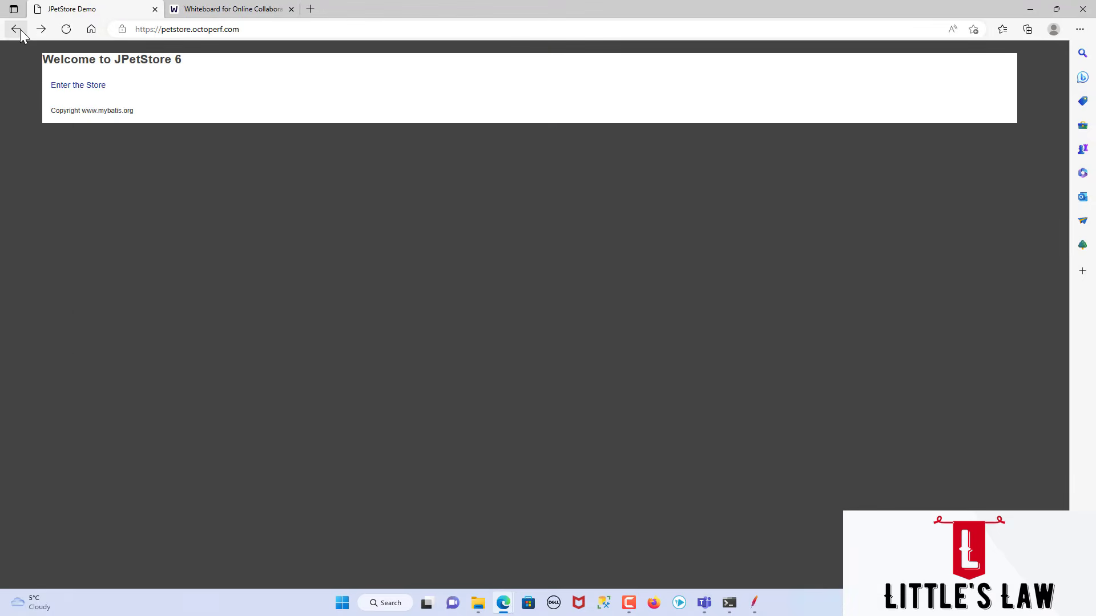
{"action": "left_click_drag", "start_coordinate": [120, 88], "coordinate": [59, 86]}
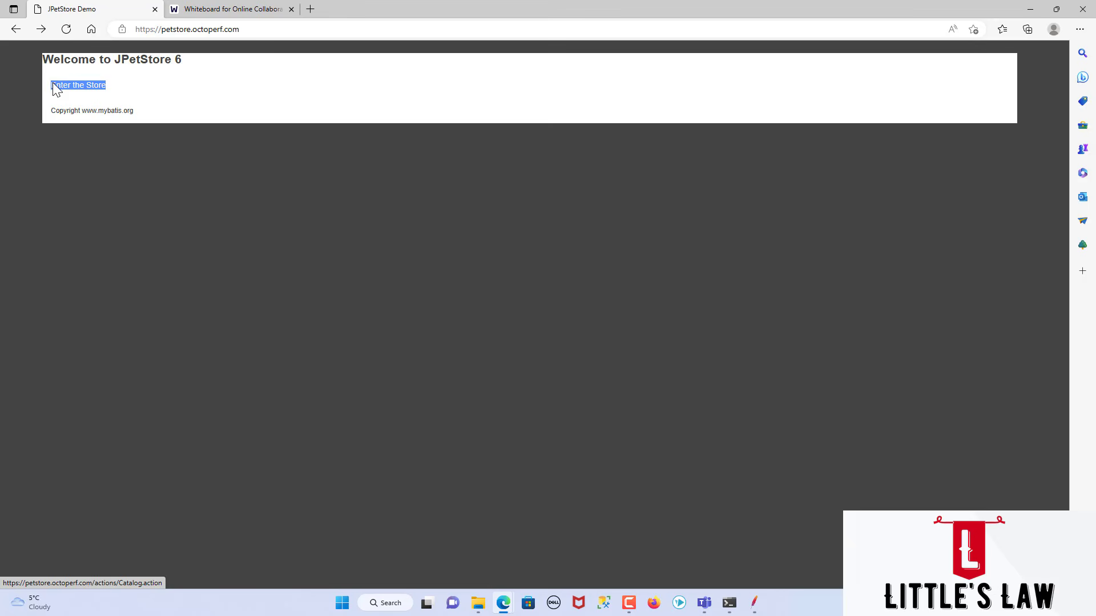
{"action": "left_click_drag", "start_coordinate": [179, 91], "coordinate": [49, 68]}
{"action": "key", "text": "ctrl+c"}
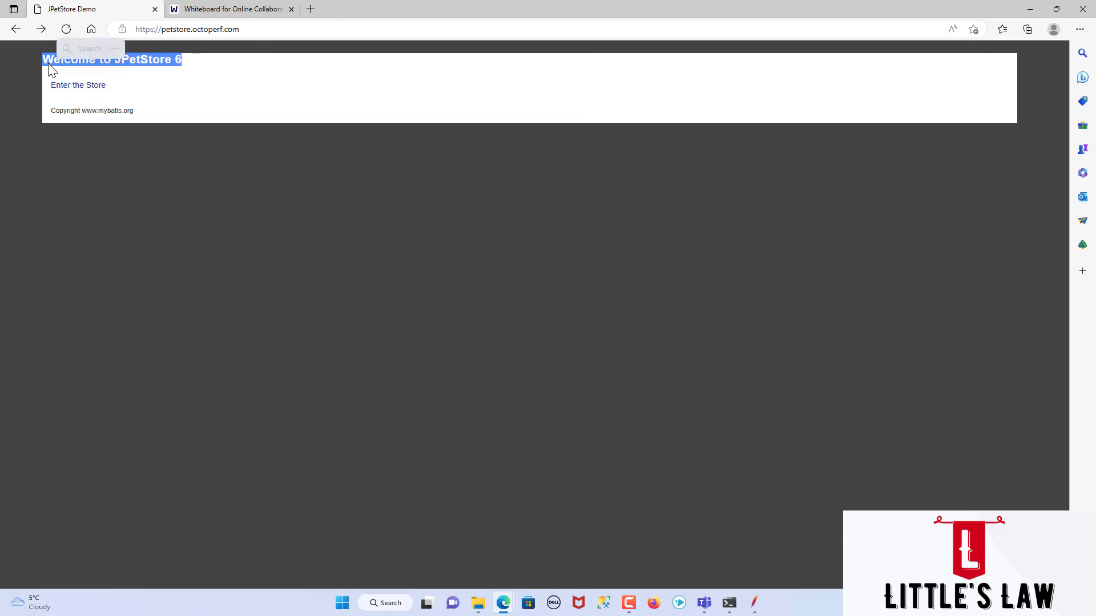
{"action": "key", "text": "alt+Tab"}
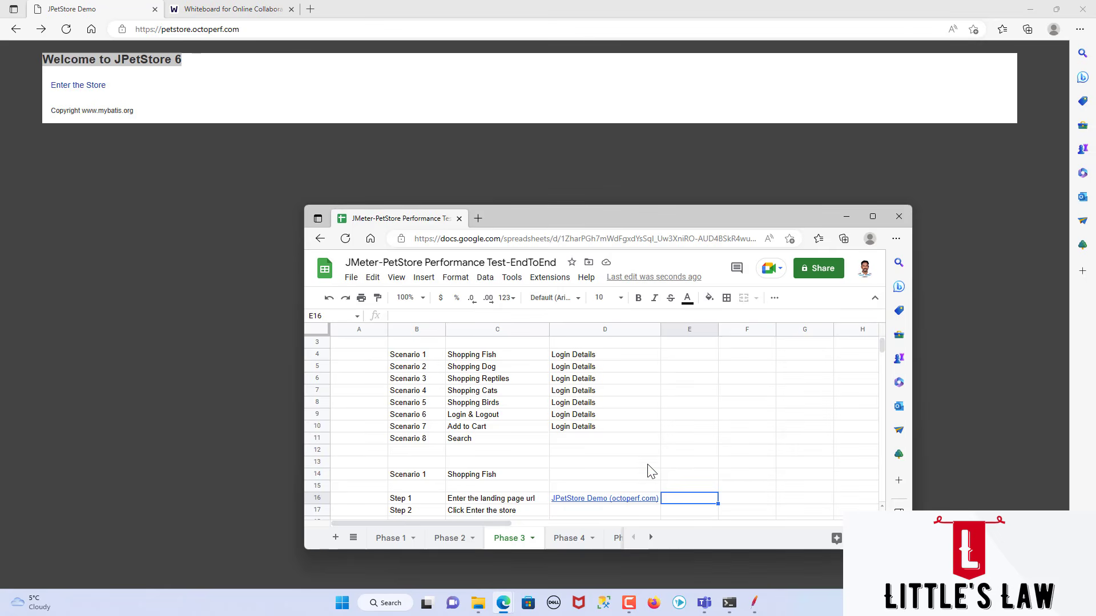
Step: Enter the column header "Assertion" in cell E15, above the Step 1 row
{"action": "left_click", "coordinate": [680, 487]}
{"action": "type", "text": "Assertion"}
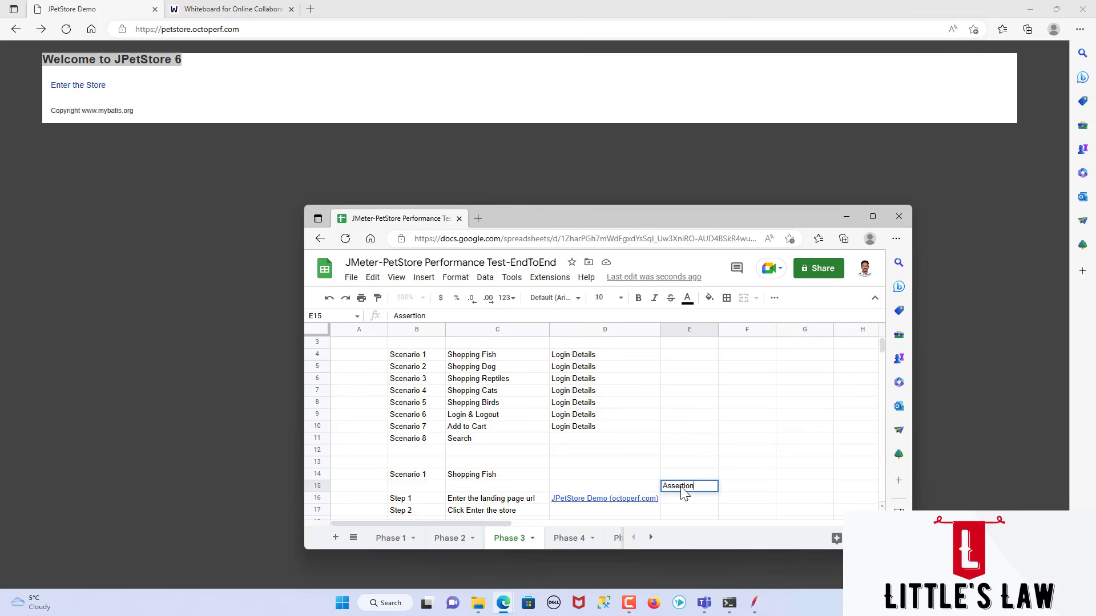
{"action": "key", "text": "Return"}
Step: Paste "Welcome to JPetStore 6" into cell E16 without its source formatting, and widen column E to fit it
{"action": "key", "text": "ctrl+v"}
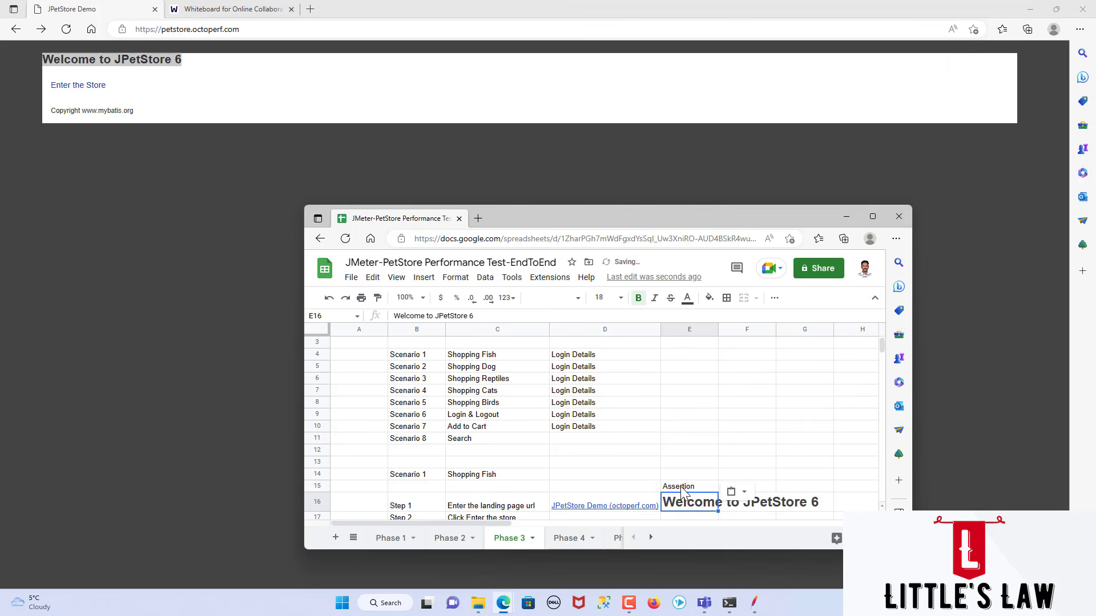
{"action": "left_click", "coordinate": [455, 504]}
{"action": "left_click", "coordinate": [691, 504]}
{"action": "key", "text": "ctrl+shift+v"}
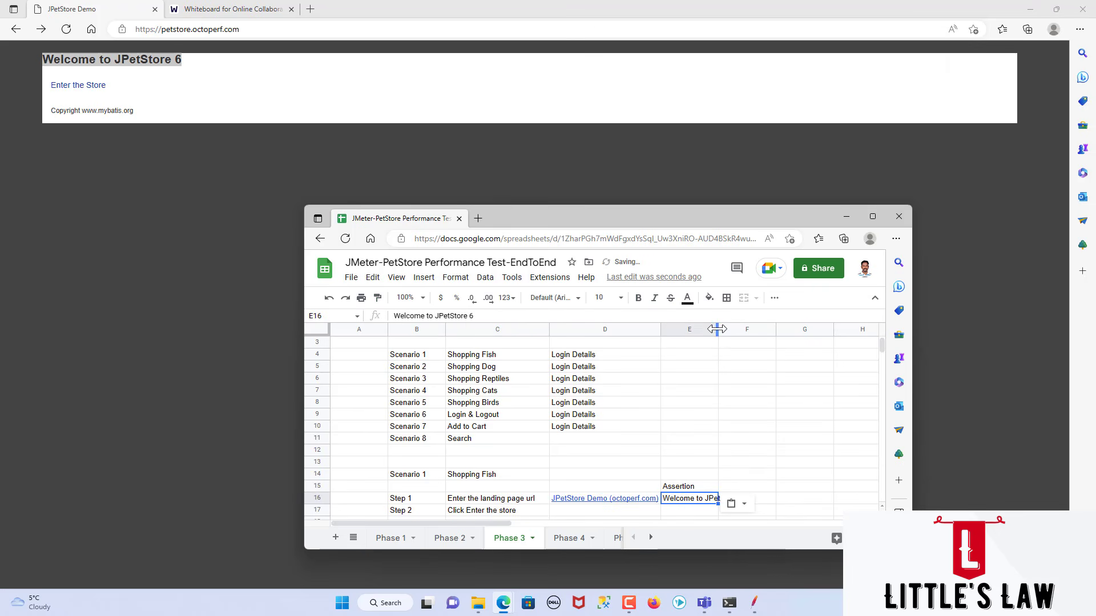
{"action": "left_click_drag", "start_coordinate": [715, 330], "coordinate": [759, 343]}
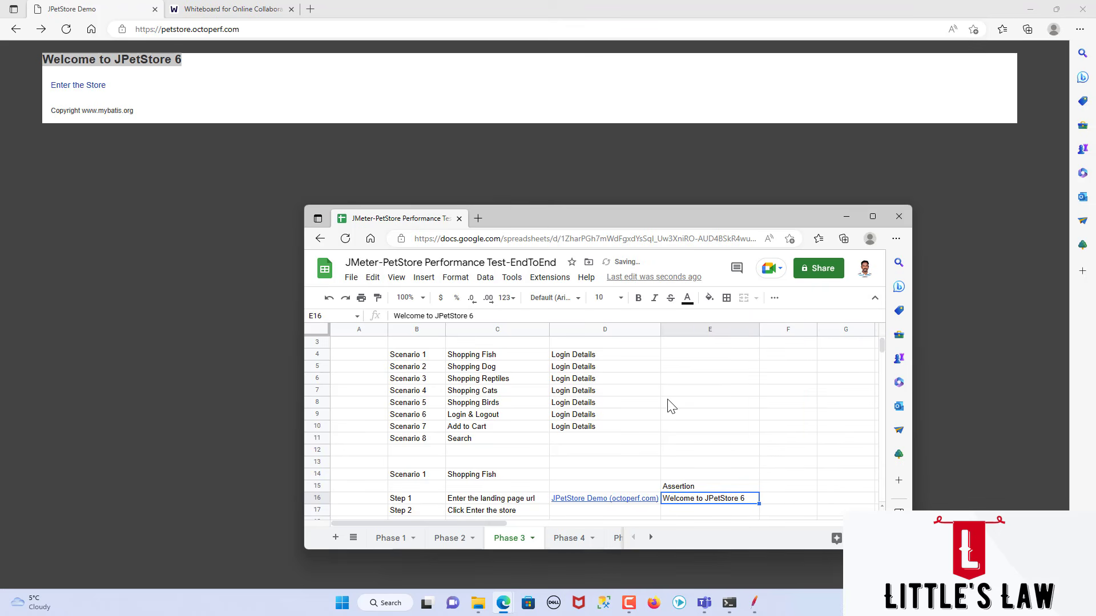
Step: Enter the JPetStore store to view its catalog page, and record its category name "Fish" as the Step 2 assertion in cell E17
{"action": "left_click", "coordinate": [560, 512]}
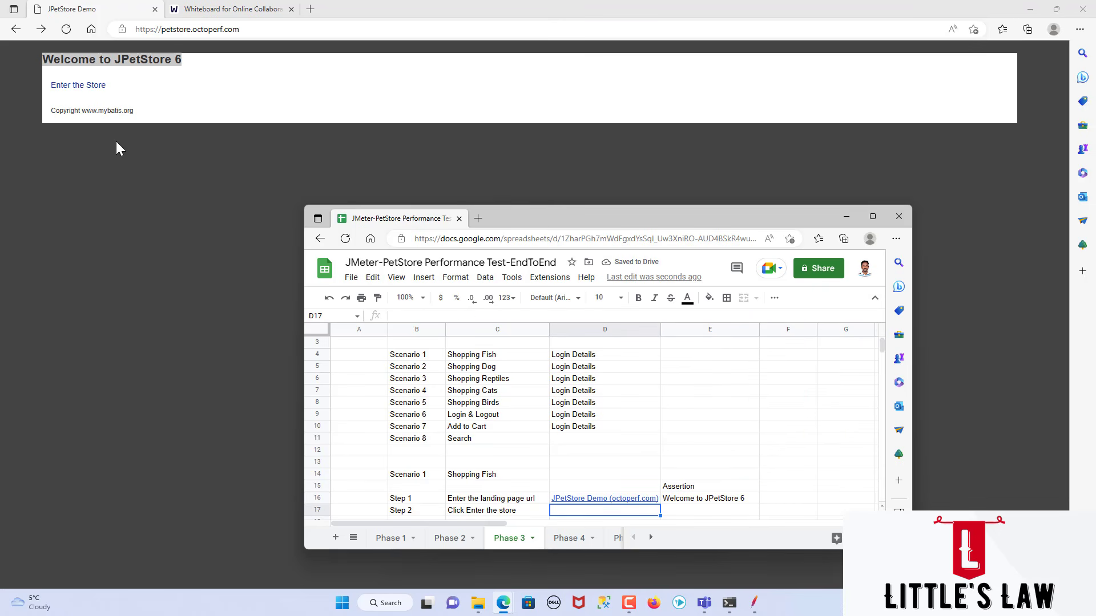
{"action": "left_click", "coordinate": [89, 86]}
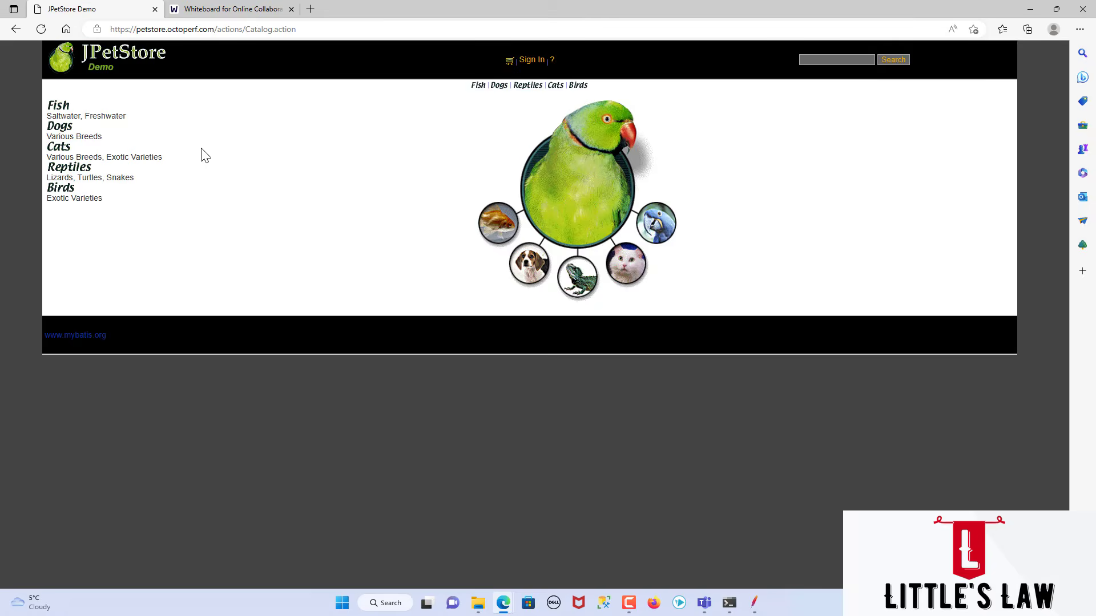
{"action": "key", "text": "alt+Tab"}
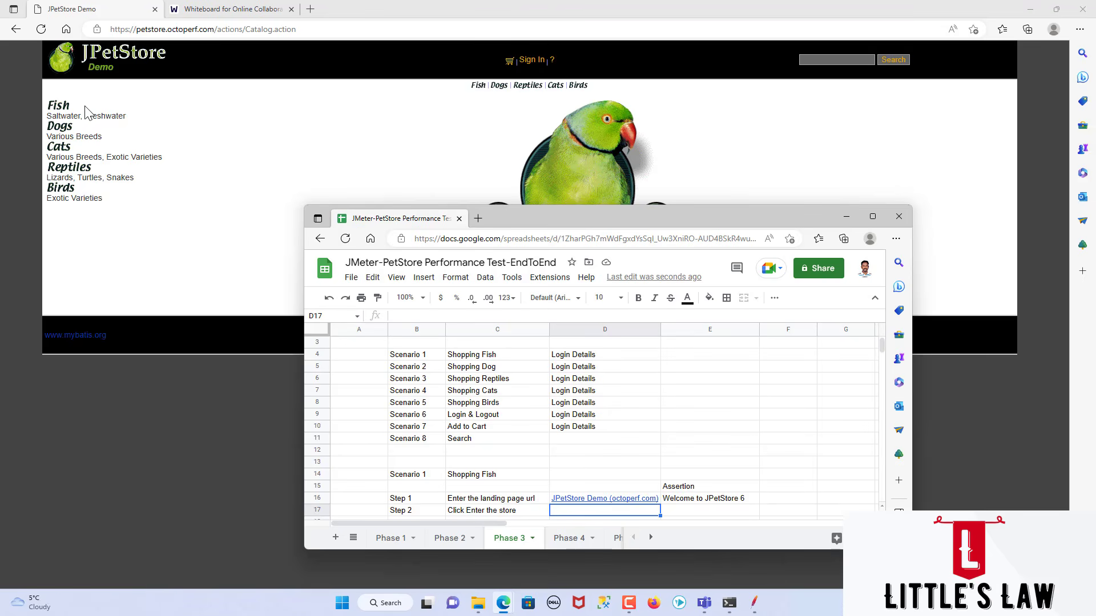
{"action": "left_click_drag", "start_coordinate": [84, 105], "coordinate": [54, 105]}
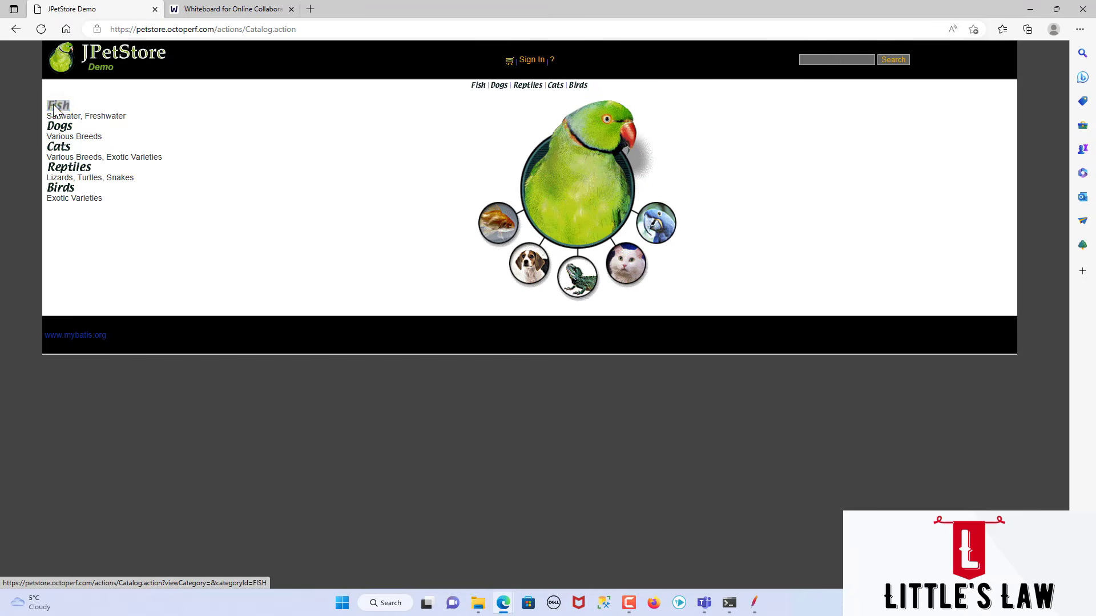
{"action": "key", "text": "alt+Tab"}
{"action": "left_click", "coordinate": [677, 511]}
{"action": "key", "text": "ctrl+v"}
{"action": "scroll", "coordinate": [695, 504], "scroll_direction": "down", "scroll_amount": 1}
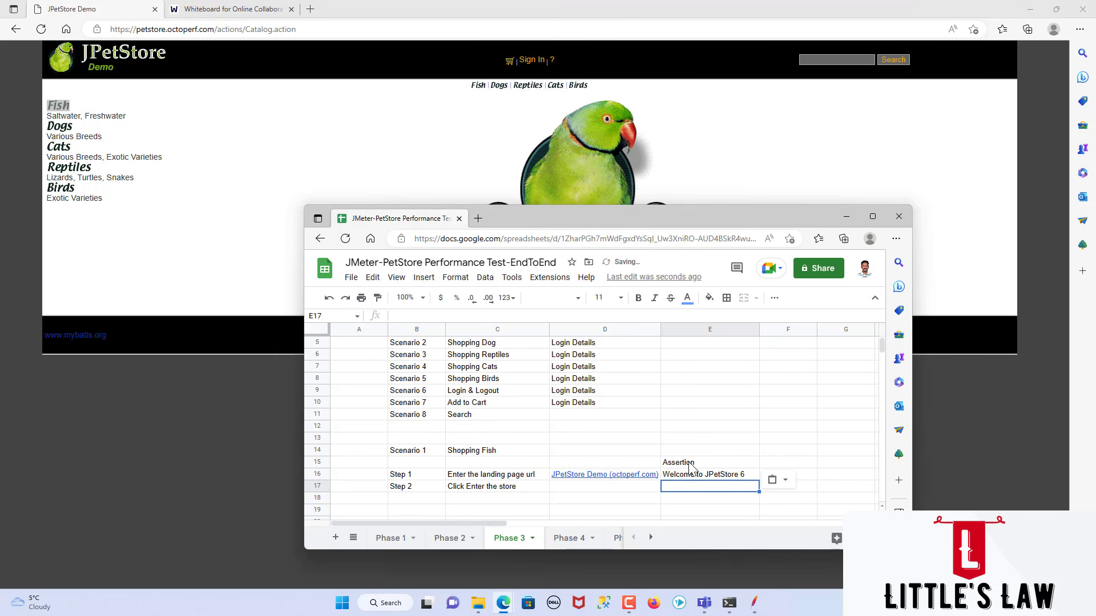
{"action": "type", "text": "F"}
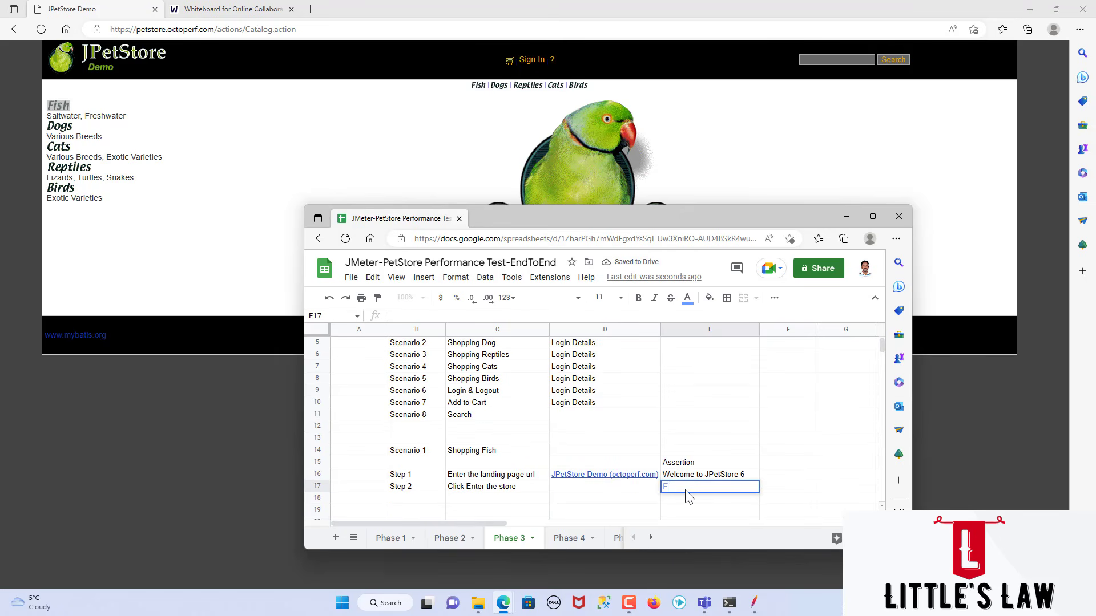
{"action": "type", "text": "ish"}
{"action": "key", "text": "Return"}
Step: Enter the label "Step 3" in cell B18, below Step 2
{"action": "key", "text": "Left"}
{"action": "key", "text": "Left"}
{"action": "key", "text": "Left"}
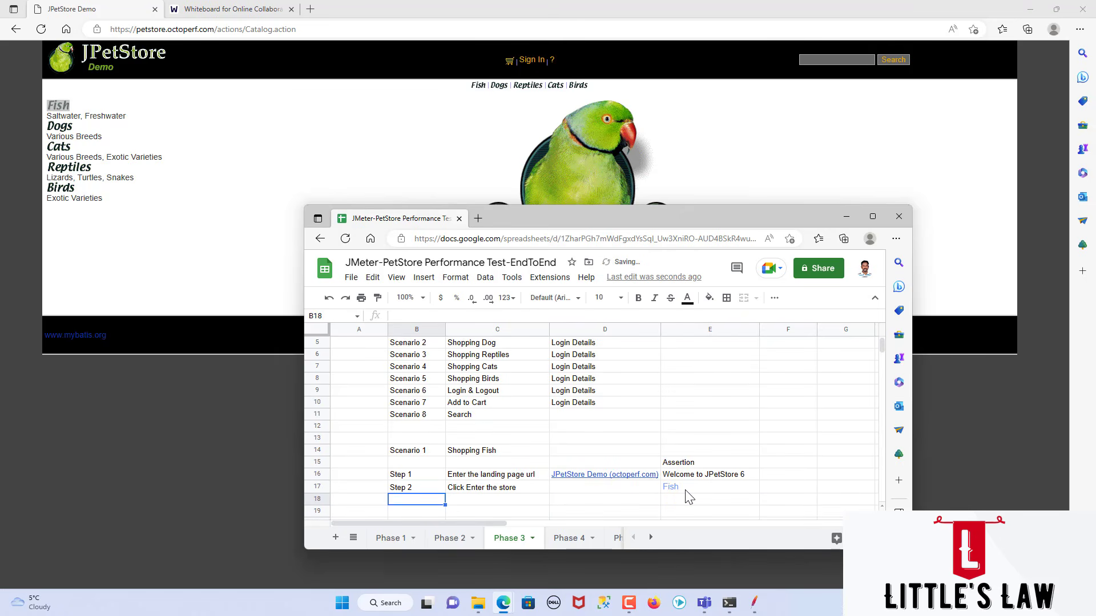
{"action": "type", "text": "Step 3"}
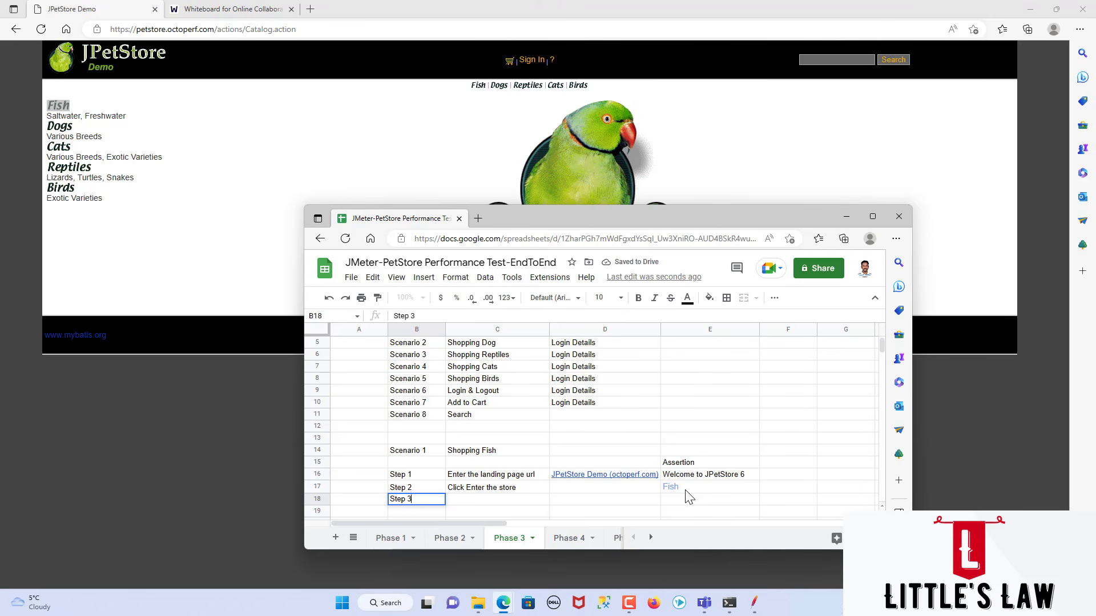
{"action": "key", "text": "Tab"}
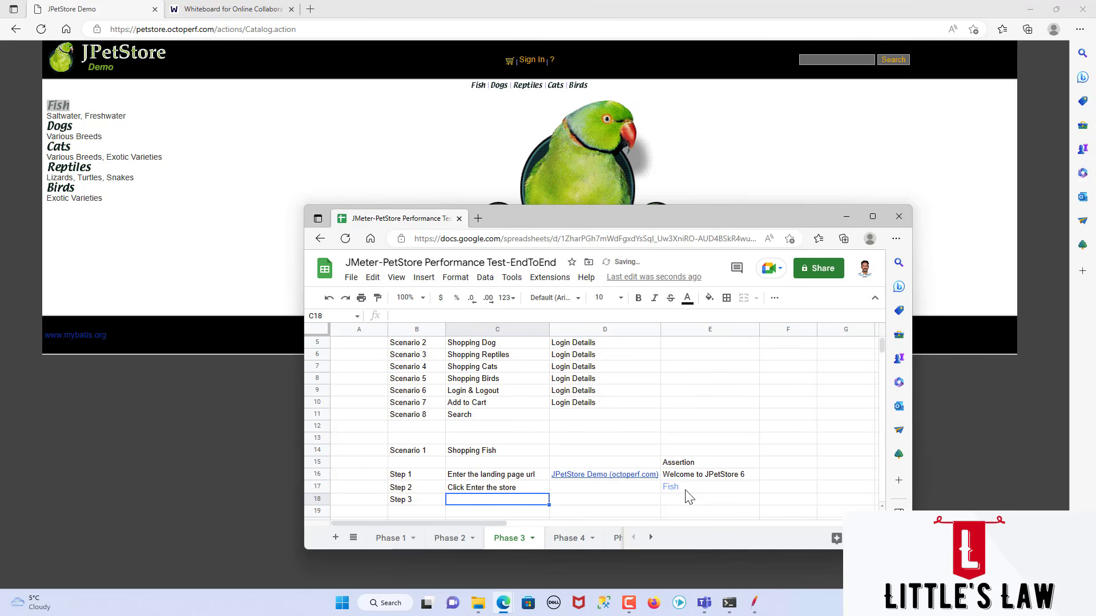
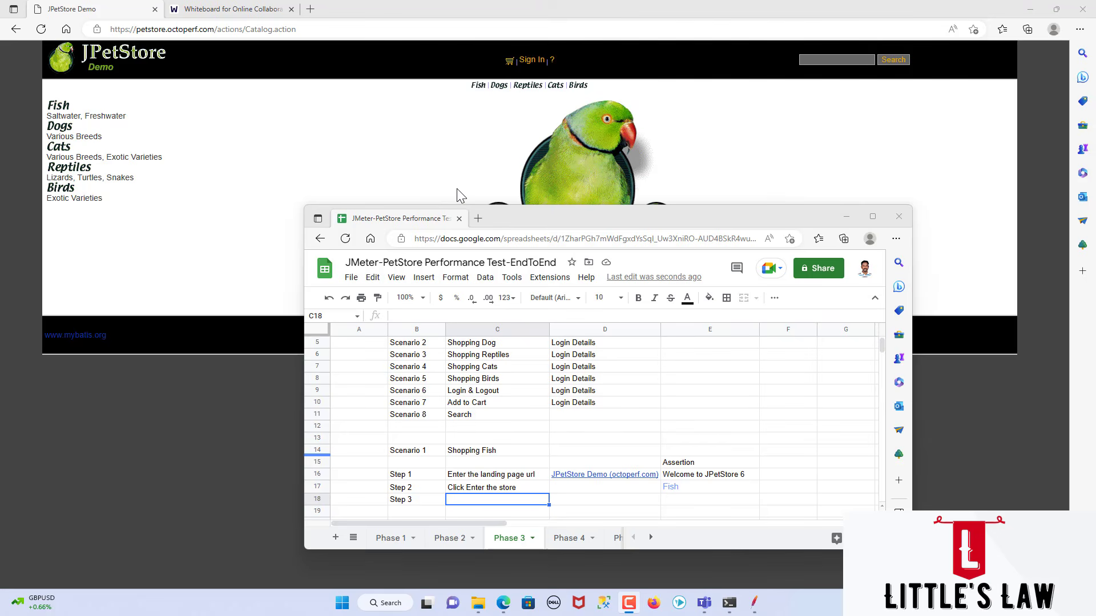
Step: Enter "Click on Sign in" as the Step 3 action in cell C18 and open the JPetStore sign-in page
{"action": "left_click", "coordinate": [468, 507]}
{"action": "type", "text": "Click on Sign in"}
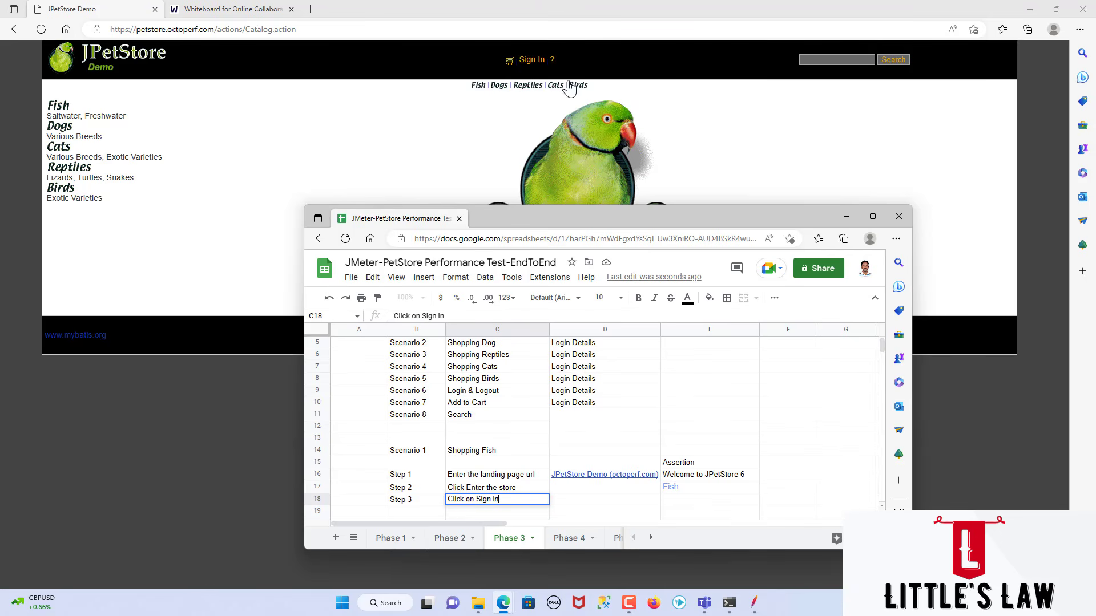
{"action": "left_click", "coordinate": [531, 60]}
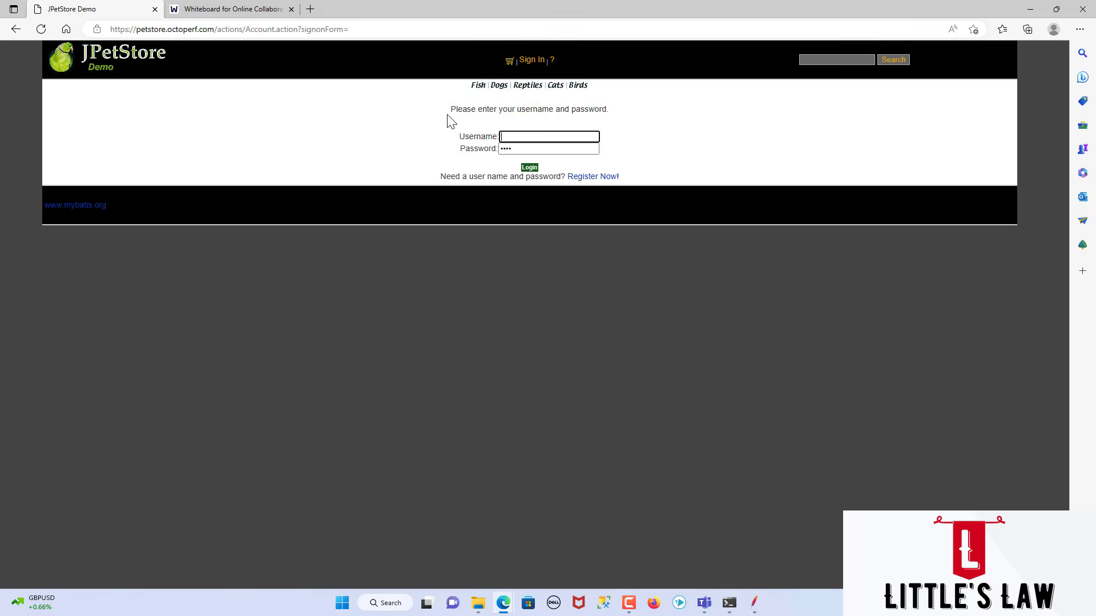
Step: Copy the text "Please enter your username and password." from the sign-in page into cell E18 as the Step 3 assertion
{"action": "left_click_drag", "start_coordinate": [448, 110], "coordinate": [612, 120]}
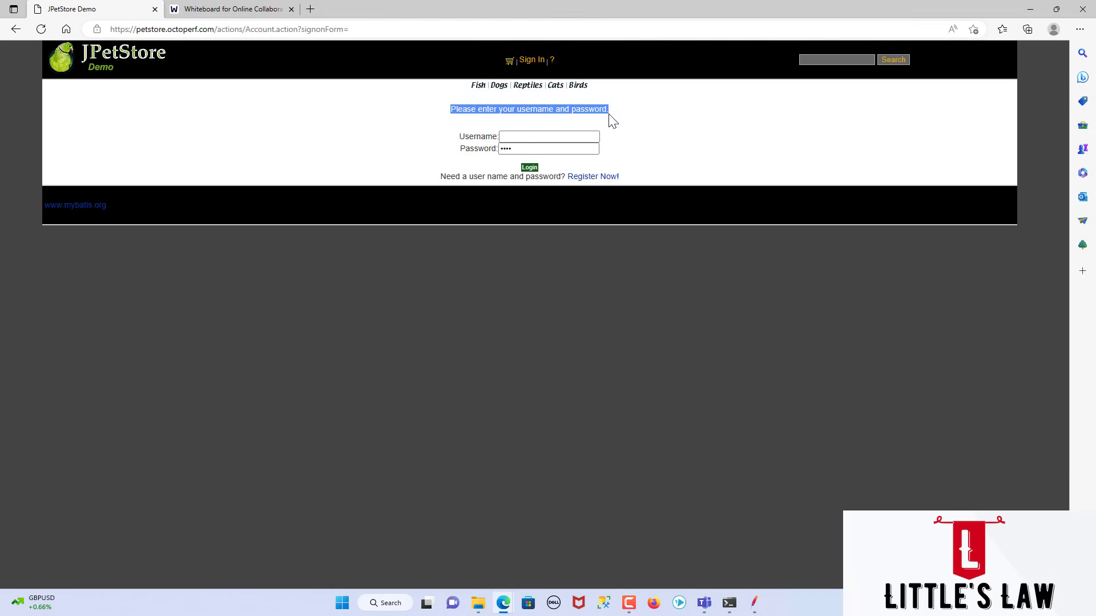
{"action": "key", "text": "ctrl+c"}
{"action": "key", "text": "alt+Tab"}
{"action": "left_click", "coordinate": [694, 501]}
{"action": "key", "text": "ctrl+v"}
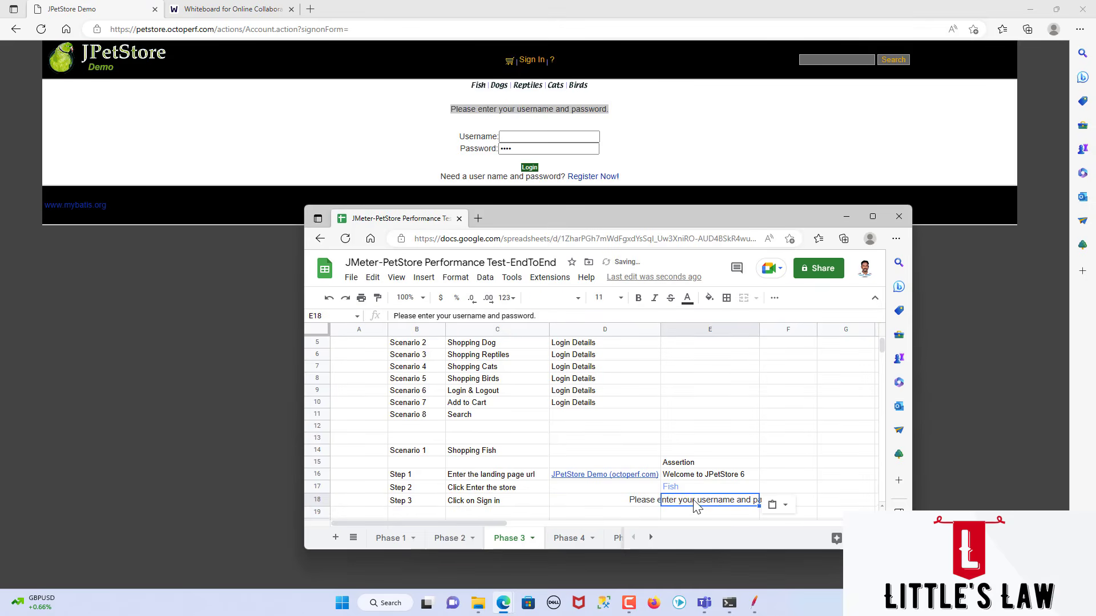
Step: Enter the label "Step 4" in cell B19 and the action "Enter the credential and click Login" in C19
{"action": "scroll", "coordinate": [685, 491], "scroll_direction": "down", "scroll_amount": 2}
{"action": "left_click", "coordinate": [415, 455]}
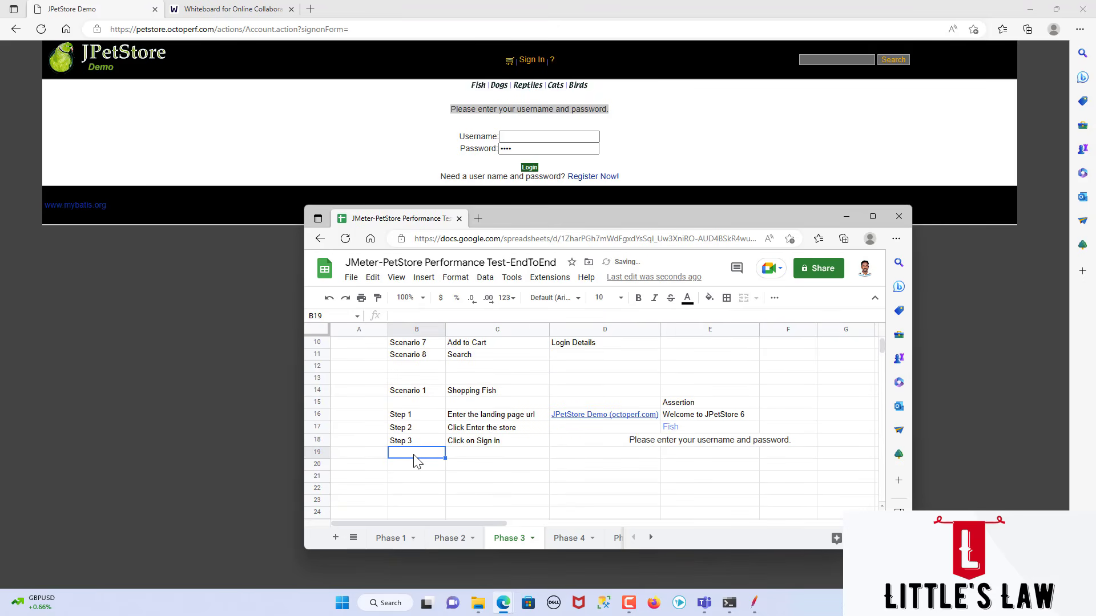
{"action": "type", "text": "Step 4"}
{"action": "key", "text": "Tab"}
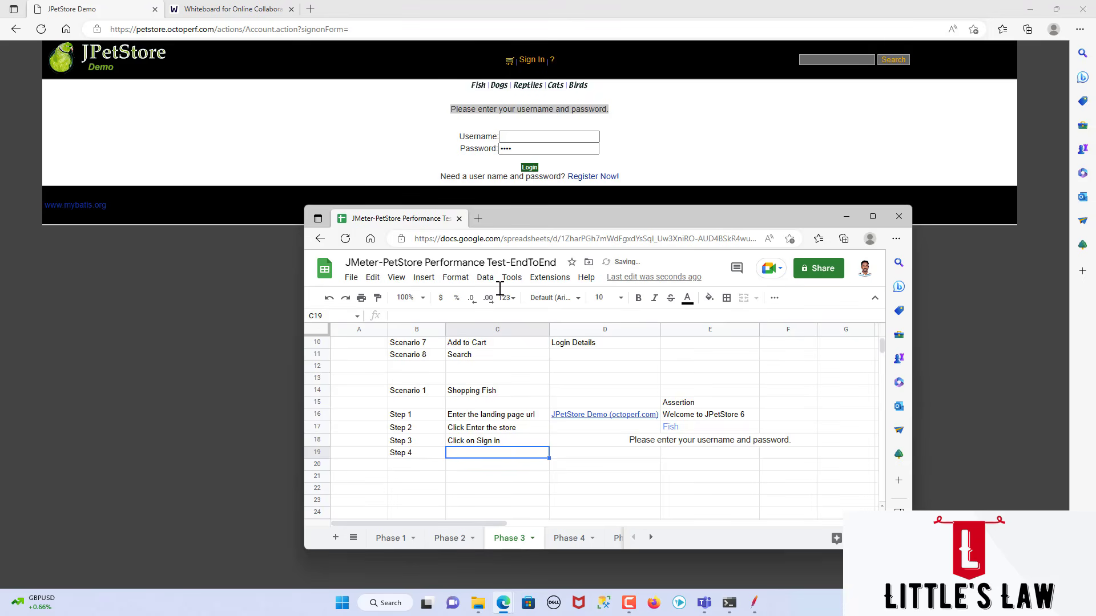
{"action": "type", "text": "En"}
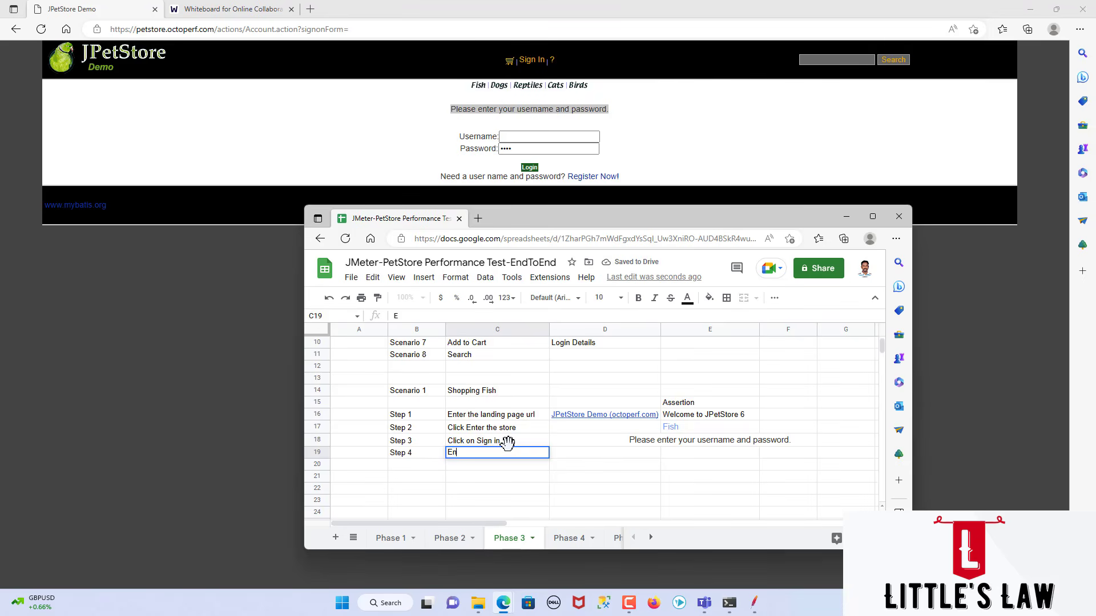
{"action": "type", "text": "ter the credential and"}
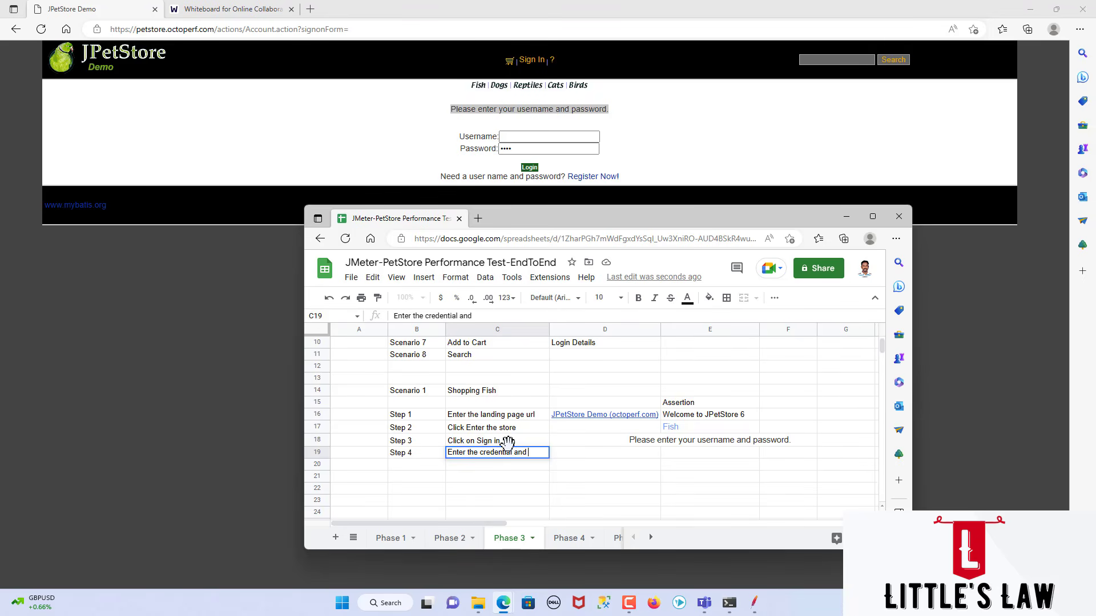
{"action": "type", "text": "ential and click Login"}
{"action": "key", "text": "Tab"}
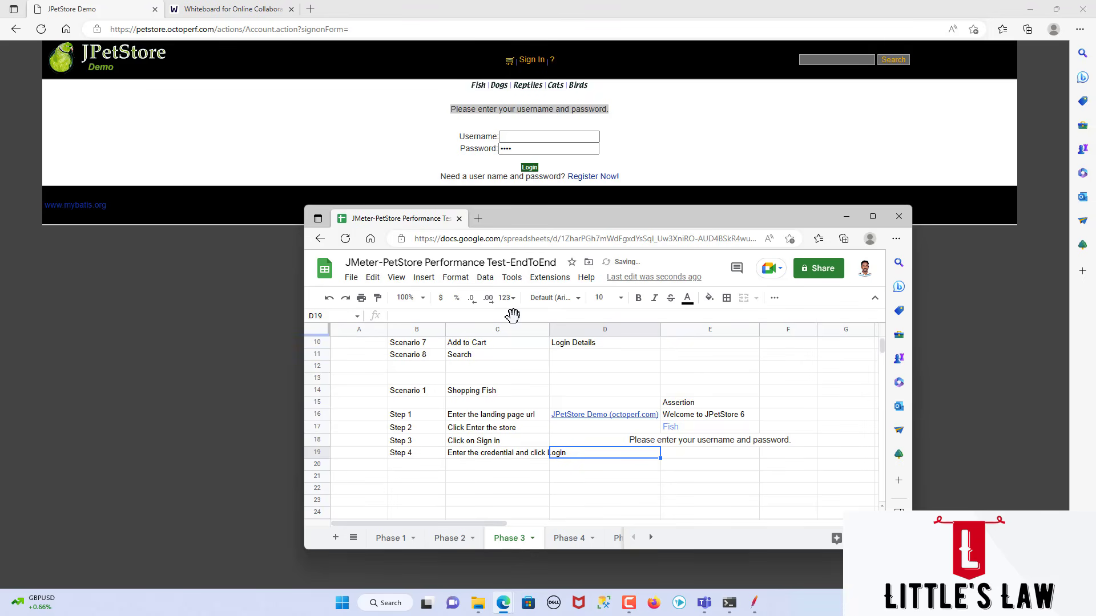
Step: Enter "Valid Username and password" in cell D19 as the Step 4 login data
{"action": "left_click", "coordinate": [586, 465]}
{"action": "left_click", "coordinate": [587, 452]}
{"action": "type", "text": "Username and "}
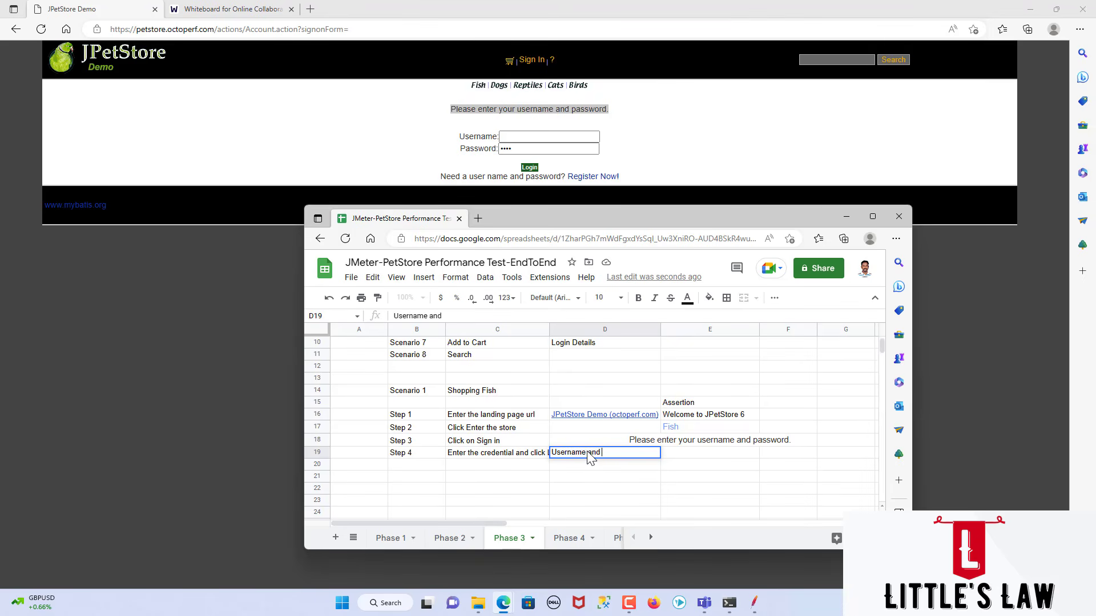
{"action": "type", "text": "password"}
{"action": "key", "text": "Home"}
{"action": "type", "text": "Valid"}
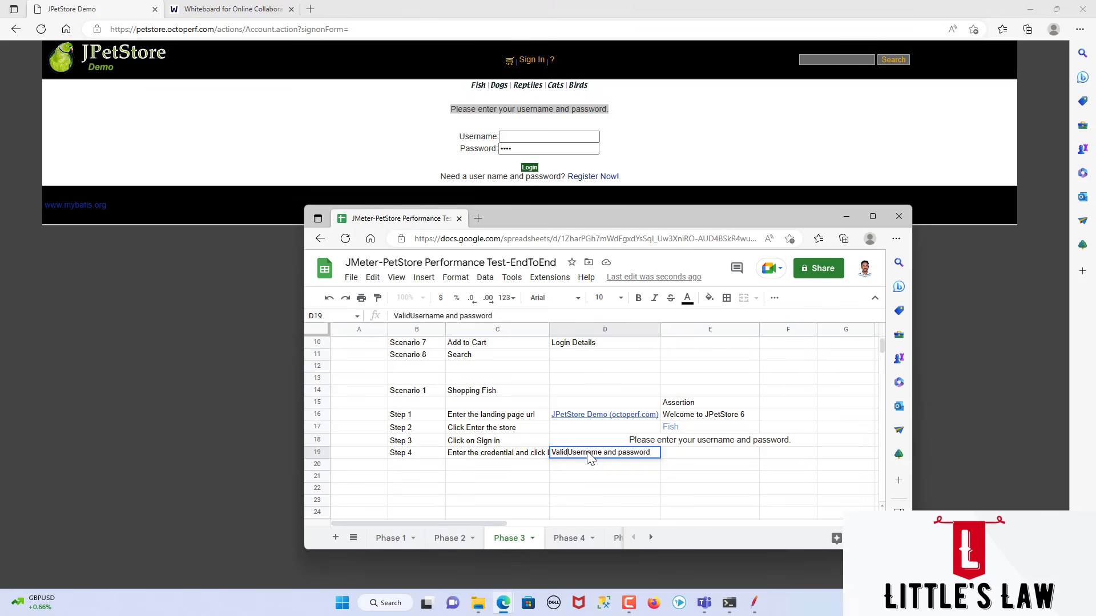
{"action": "key", "text": "Tab"}
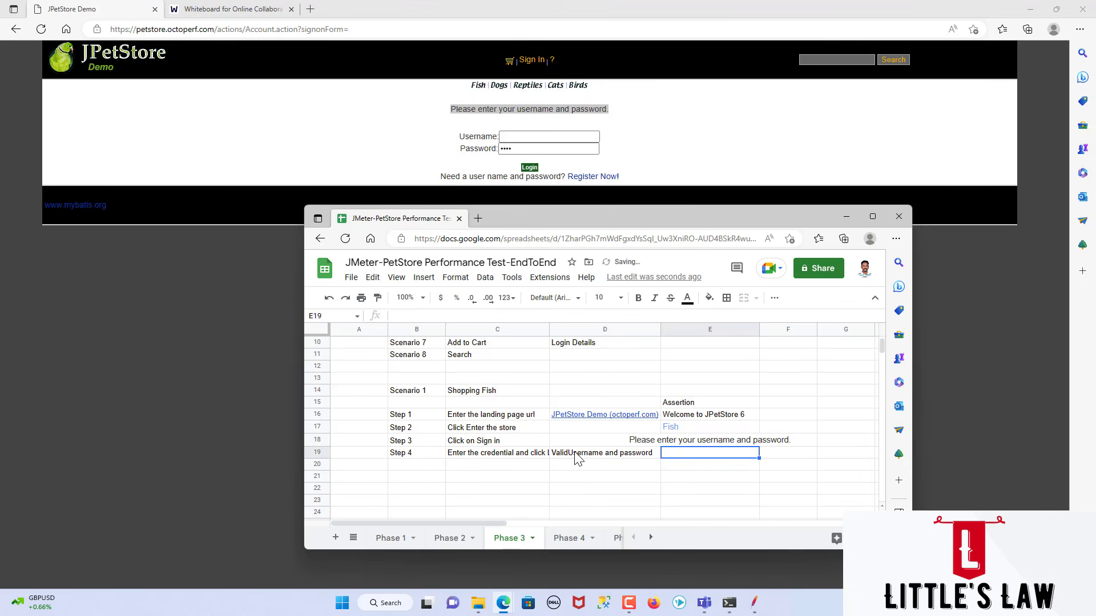
{"action": "double_click", "coordinate": [572, 454]}
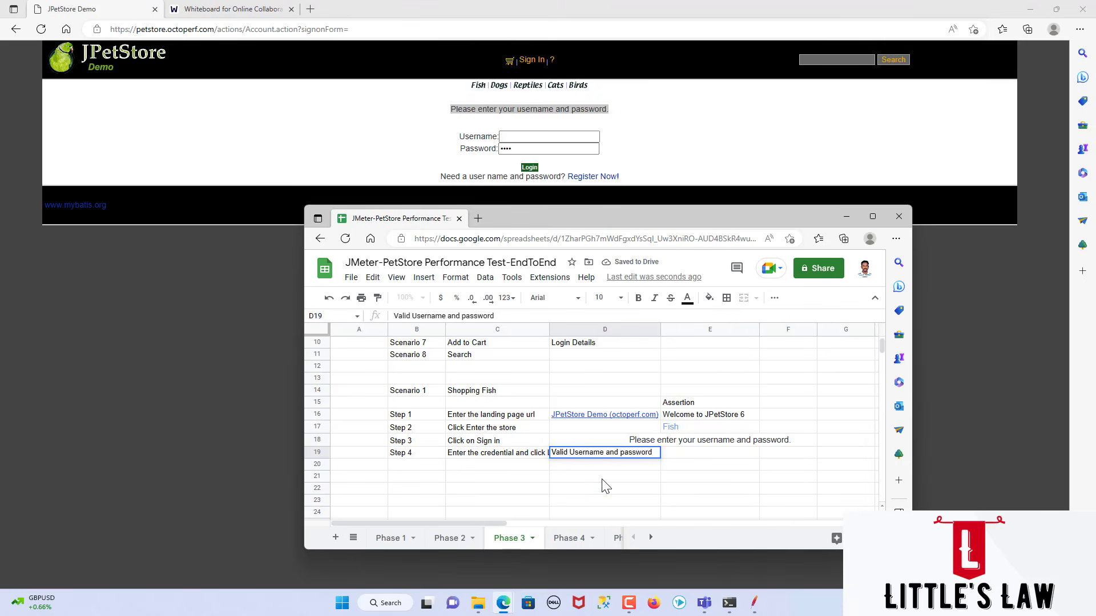
{"action": "key", "text": "Return"}
{"action": "left_click", "coordinate": [587, 453]}
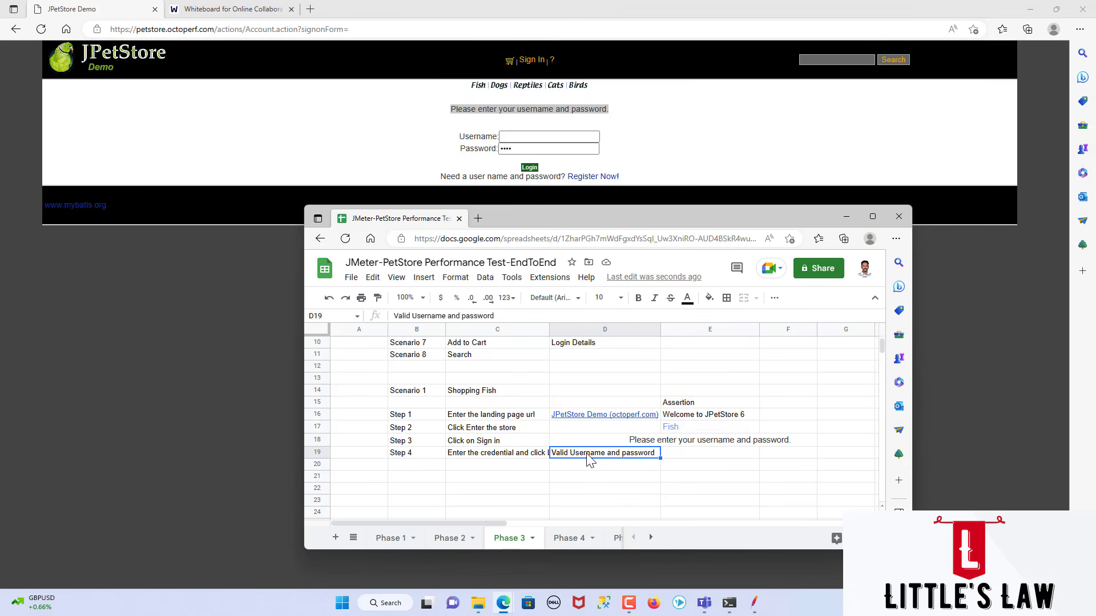
Step: Sign in to JPetStore with the demo account's username and password
{"action": "left_click", "coordinate": [687, 453]}
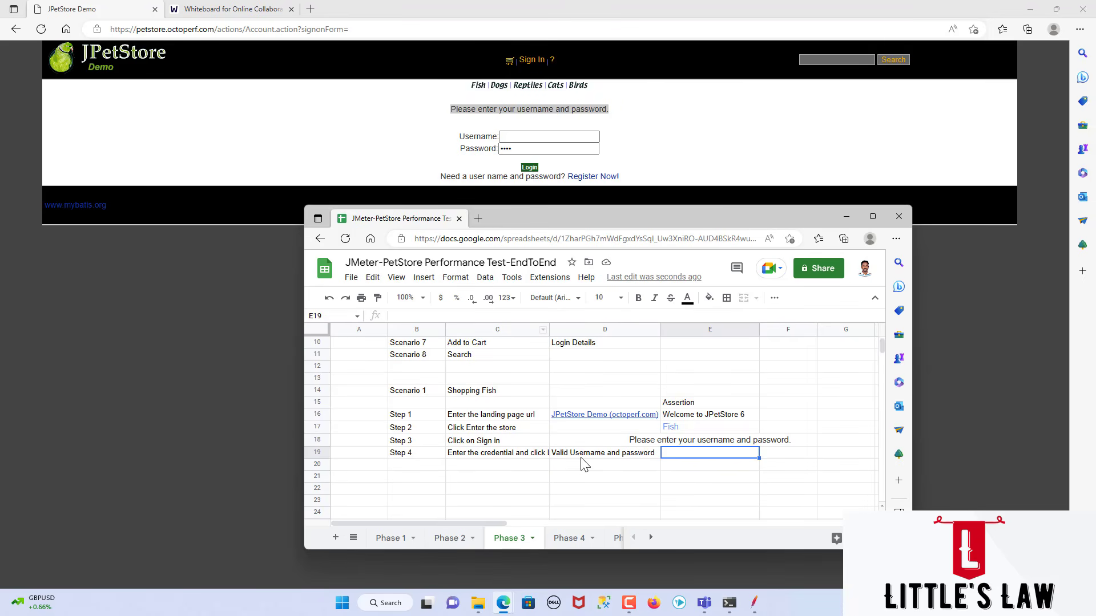
{"action": "left_click", "coordinate": [533, 136]}
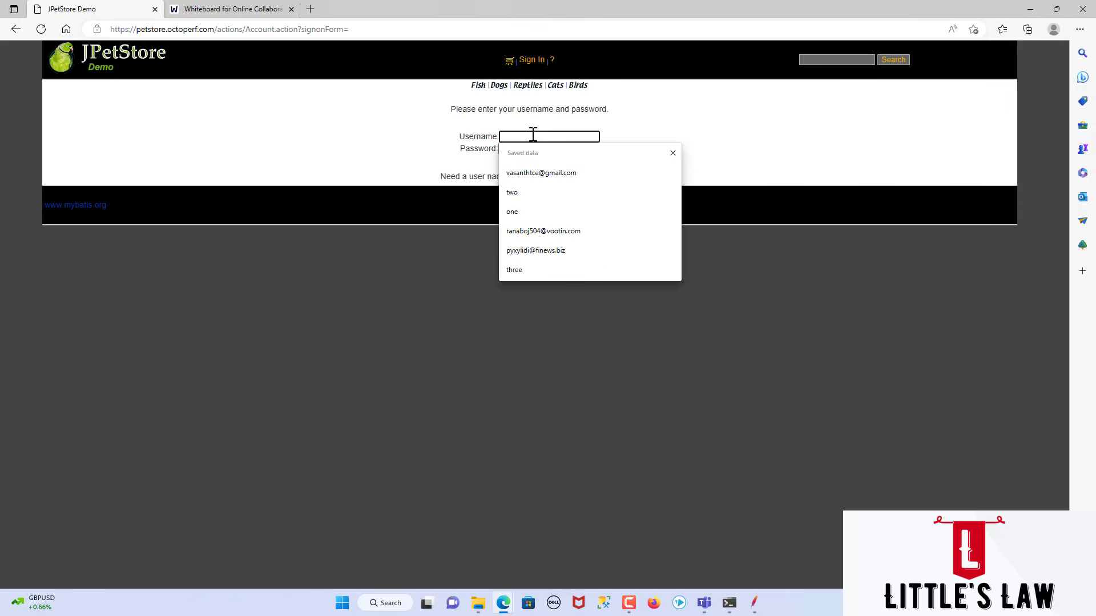
{"action": "type", "text": "one"}
{"action": "key", "text": "Tab"}
{"action": "type", "text": "o"}
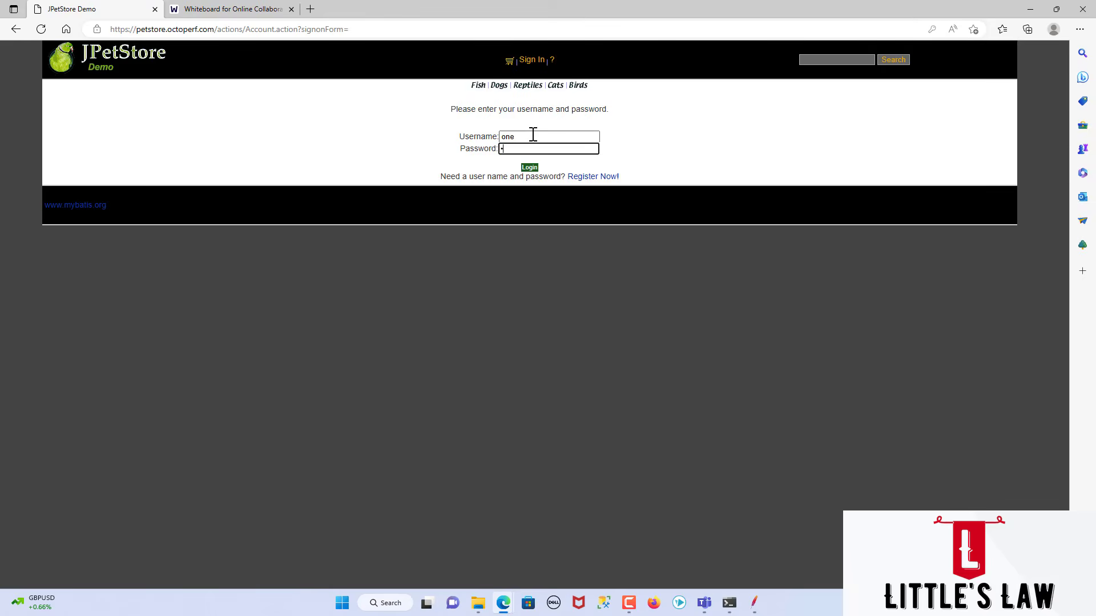
{"action": "key", "text": "Return"}
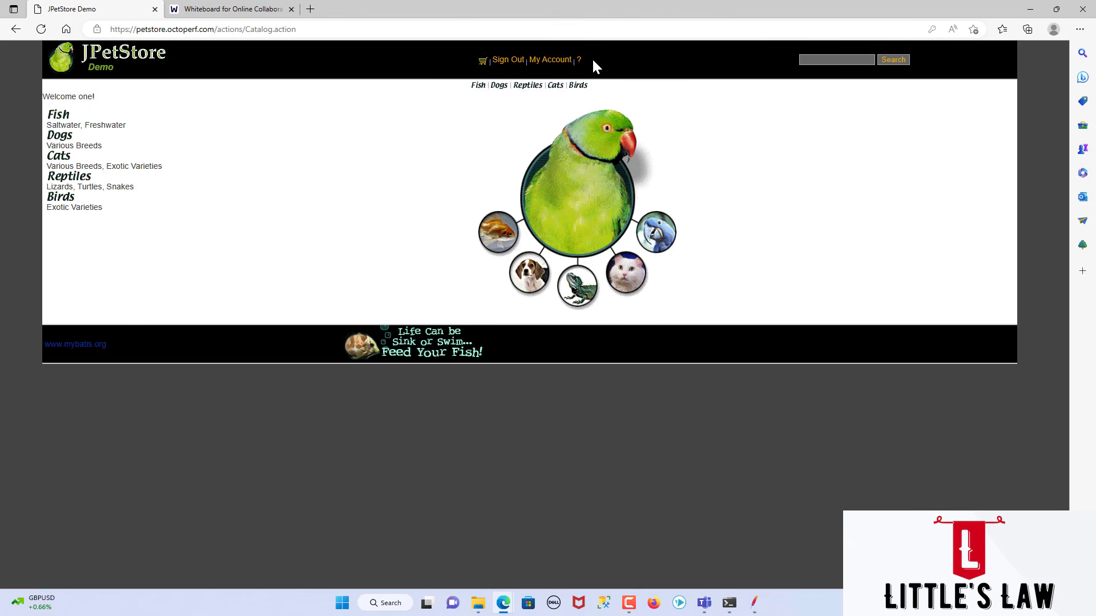
Step: Record "My Account" from the signed-in store page as the Step 4 assertion in cell E19
{"action": "key", "text": "alt+Tab"}
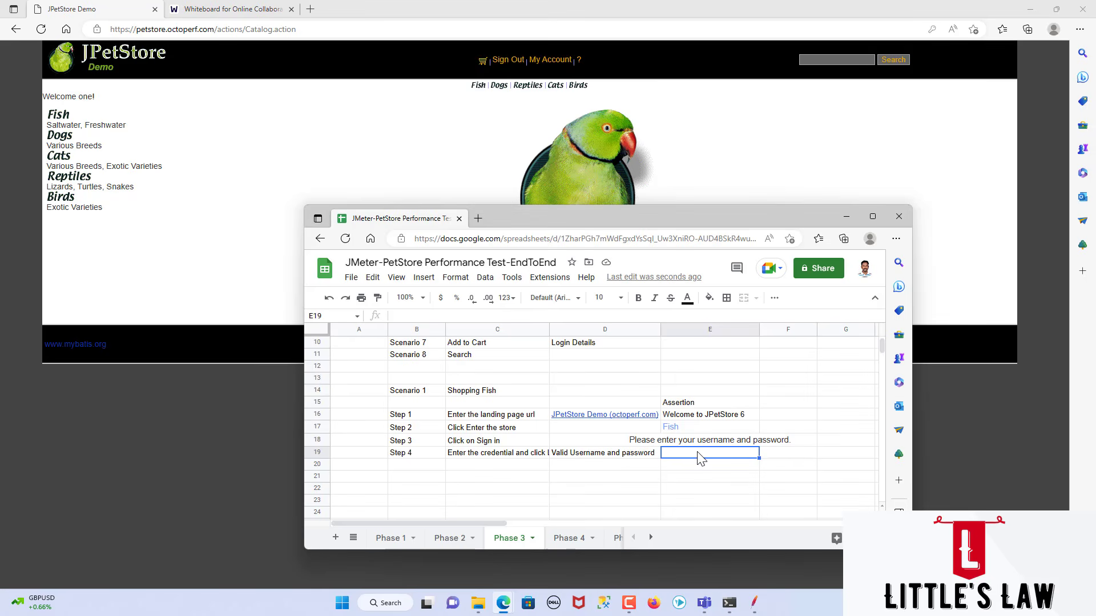
{"action": "type", "text": "My Account"}
{"action": "key", "text": "Return"}
Step: Enter the label "Step 5" in cell B20, below Step 4
{"action": "key", "text": "Left"}
{"action": "key", "text": "Left"}
{"action": "key", "text": "Left"}
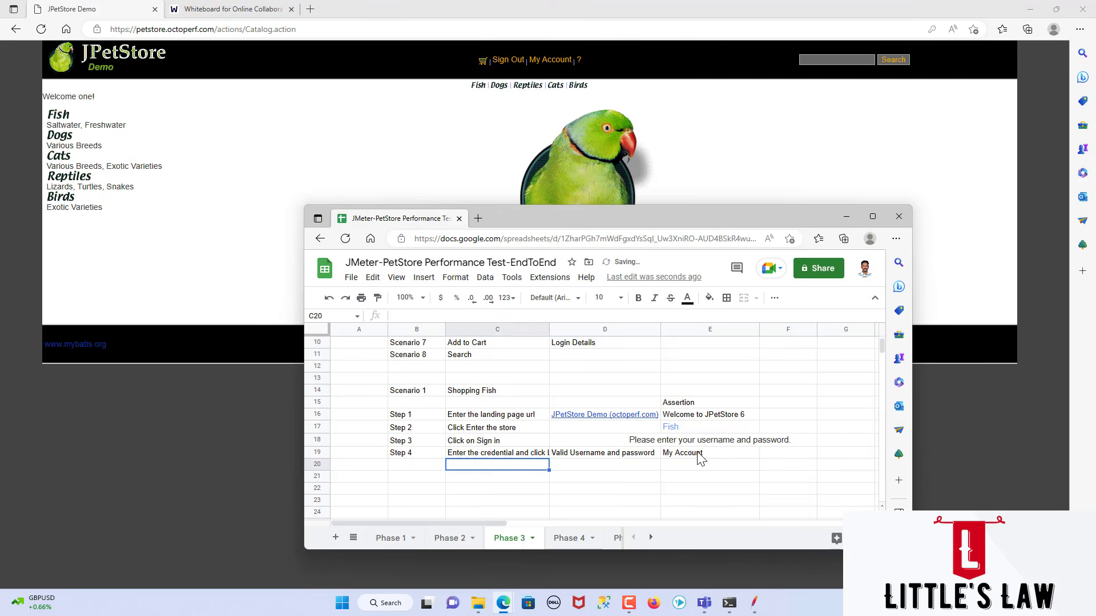
{"action": "type", "text": "Ste"}
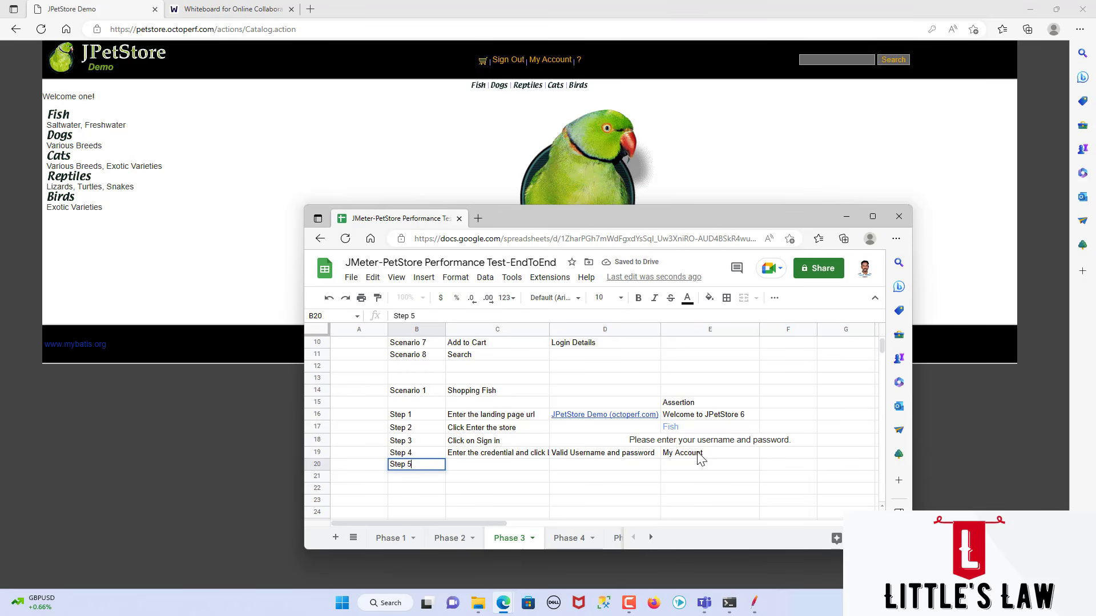
{"action": "type", "text": "p 5"}
{"action": "key", "text": "Tab"}
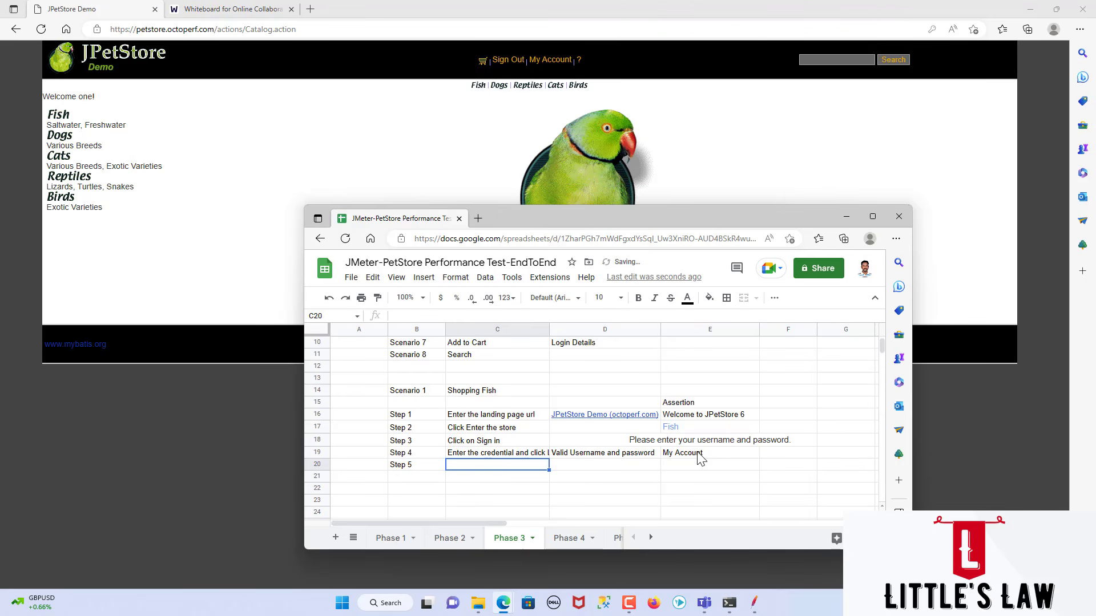
Step: Open the Fish category in JPetStore and enter "Click Fish" as the Step 5 action in cell C20
{"action": "left_click", "coordinate": [60, 120]}
{"action": "key", "text": "alt+Tab"}
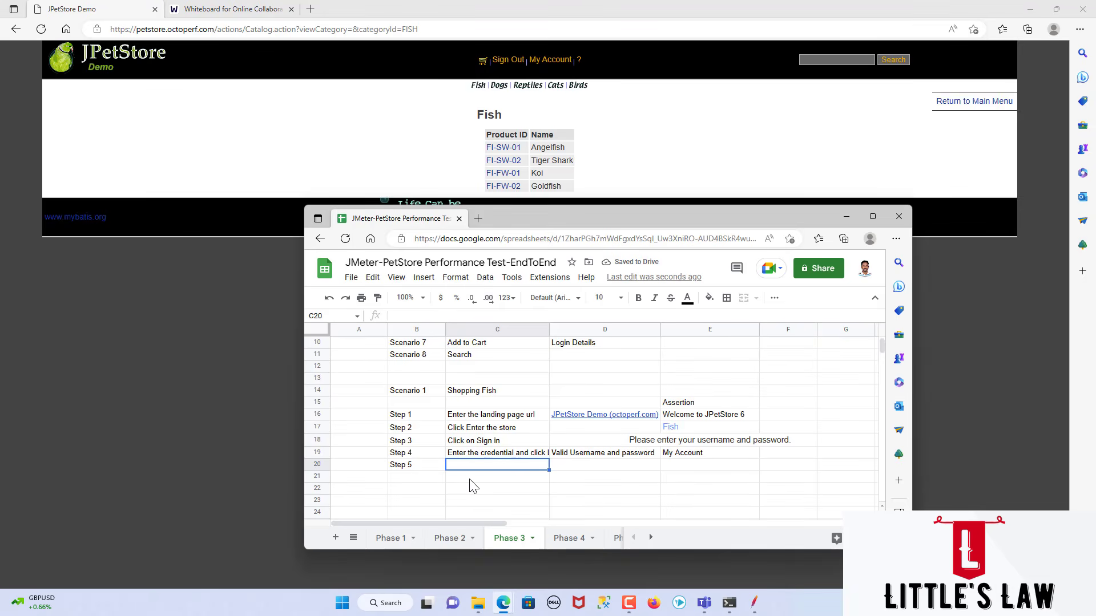
{"action": "type", "text": "Click Fish"}
{"action": "key", "text": "Tab"}
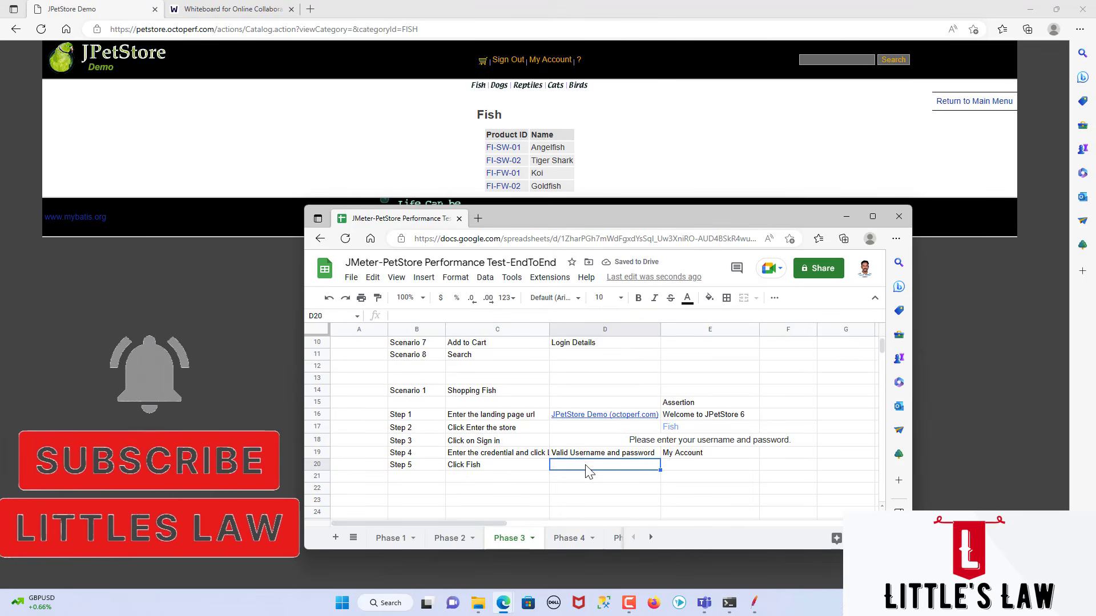
Step: Copy the product name "Angelfish" from the Fish category page into cell E20 as the Step 5 assertion
{"action": "left_click", "coordinate": [710, 470]}
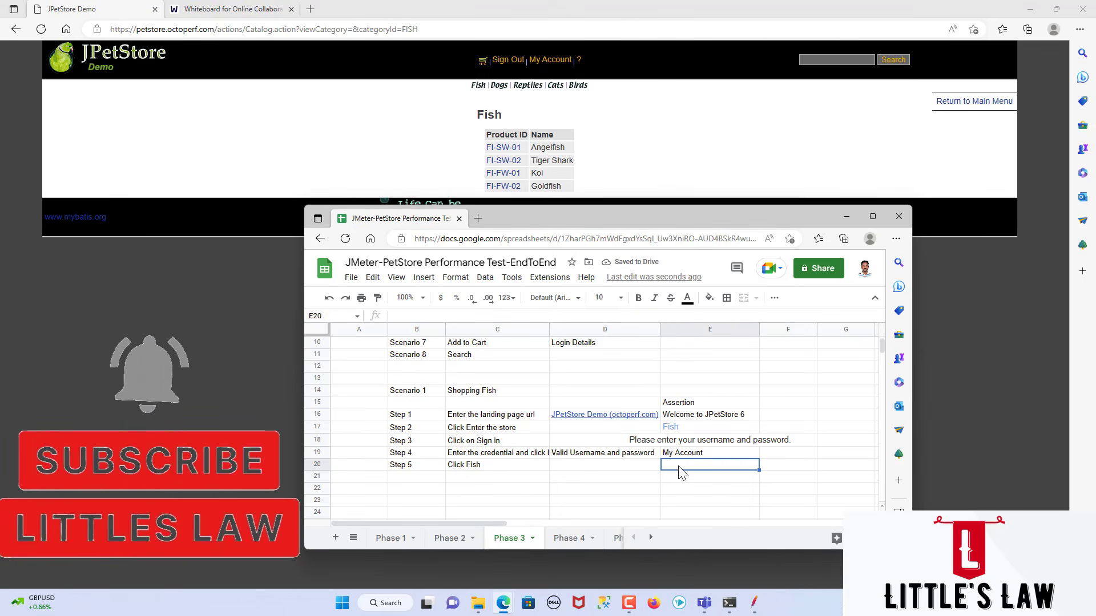
{"action": "left_click", "coordinate": [473, 120]}
{"action": "left_click_drag", "start_coordinate": [474, 117], "coordinate": [489, 117]}
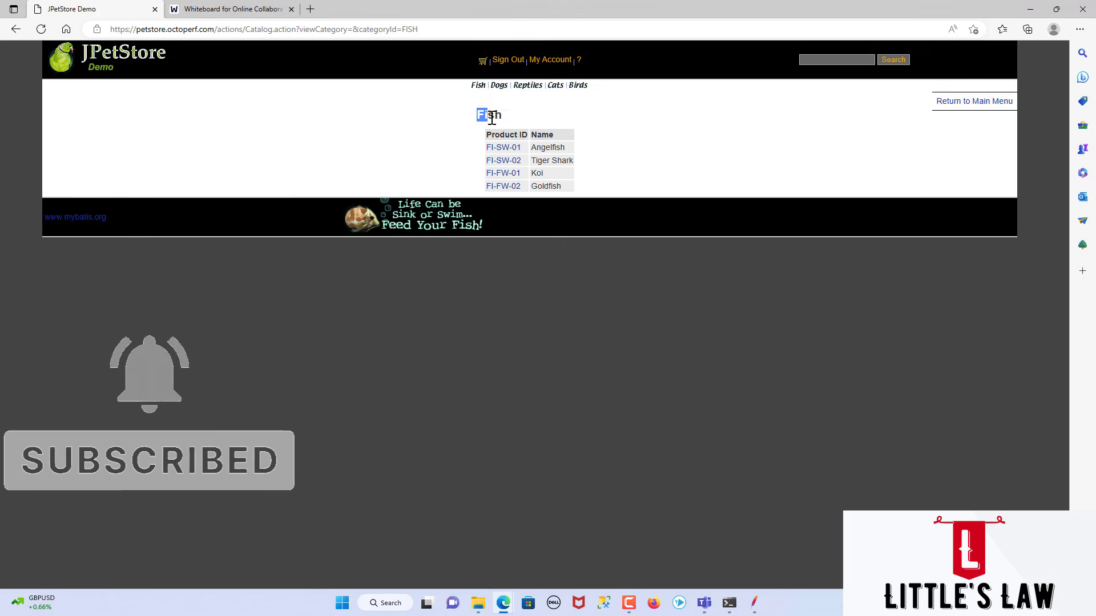
{"action": "left_click", "coordinate": [587, 152]}
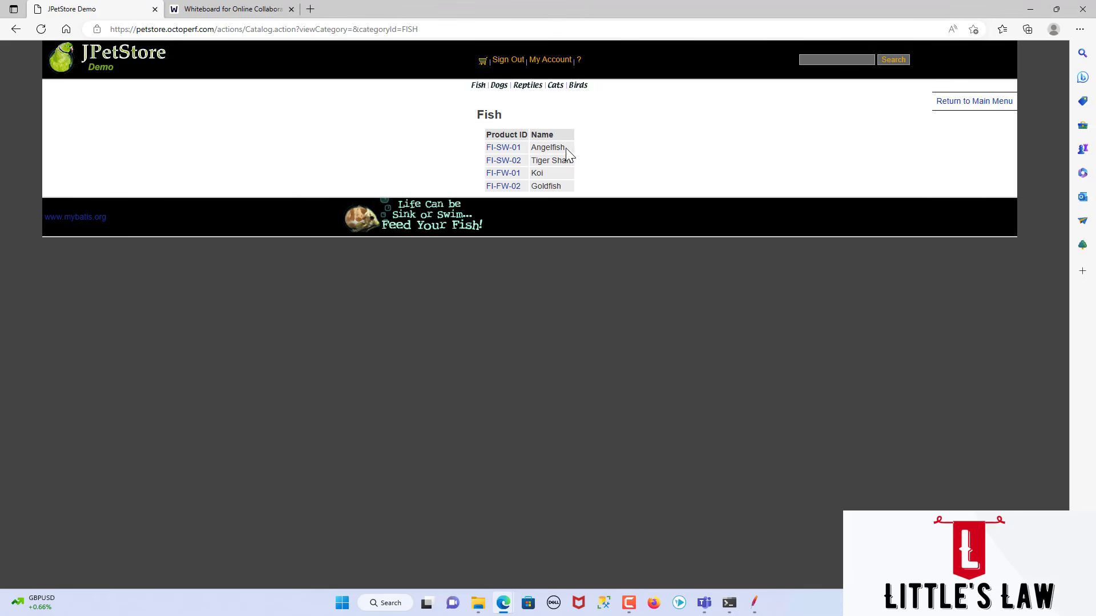
{"action": "left_click_drag", "start_coordinate": [566, 148], "coordinate": [531, 149]}
{"action": "key", "text": "ctrl+c"}
{"action": "key", "text": "alt+Tab"}
{"action": "key", "text": "ctrl+v"}
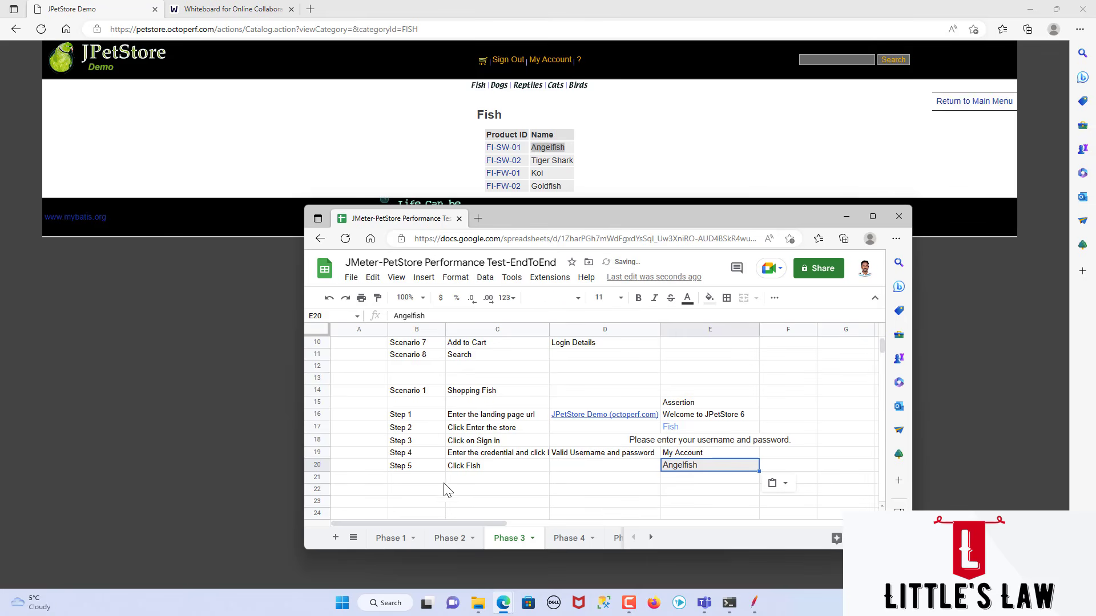
Step: Enter the label "Step 6" in cell B21 and the action "Click on product" in C21
{"action": "left_click", "coordinate": [424, 482]}
{"action": "type", "text": "Step 6"}
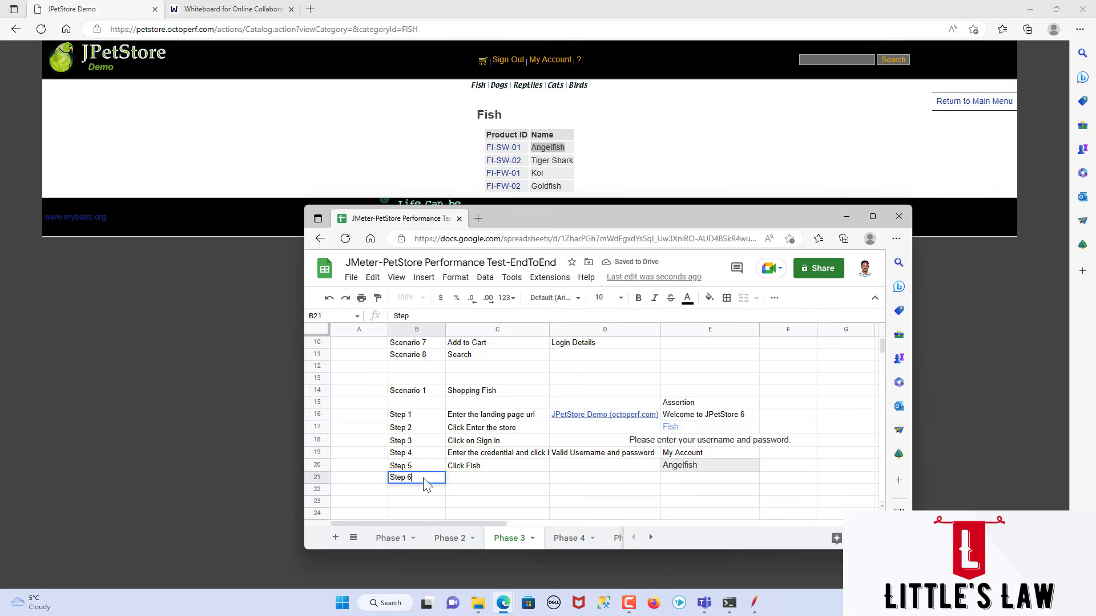
{"action": "key", "text": "Tab"}
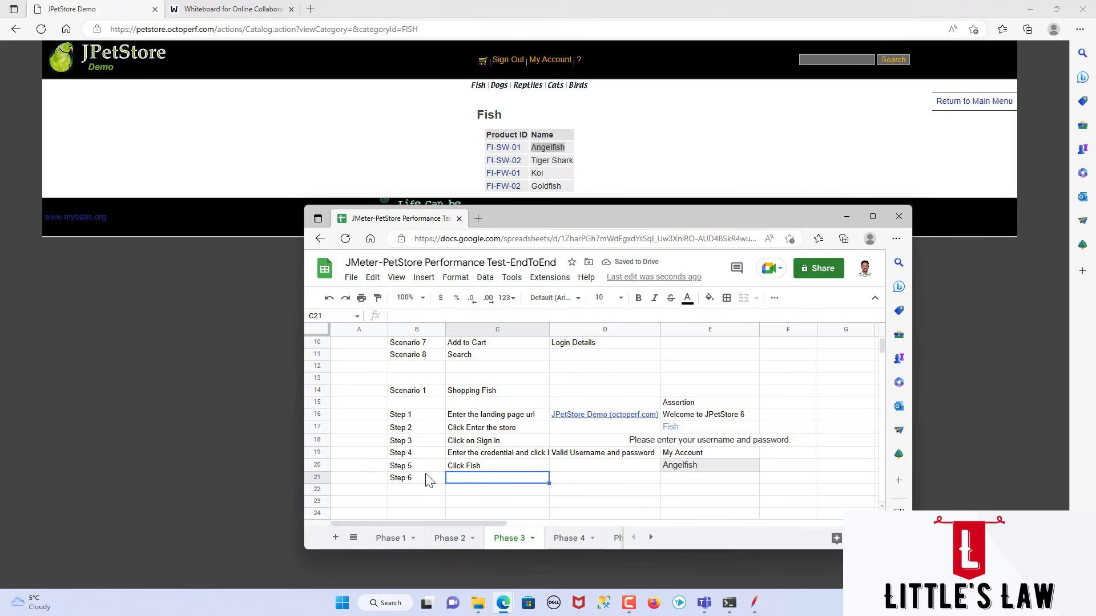
{"action": "type", "text": "Click"}
{"action": "type", "text": "on product"}
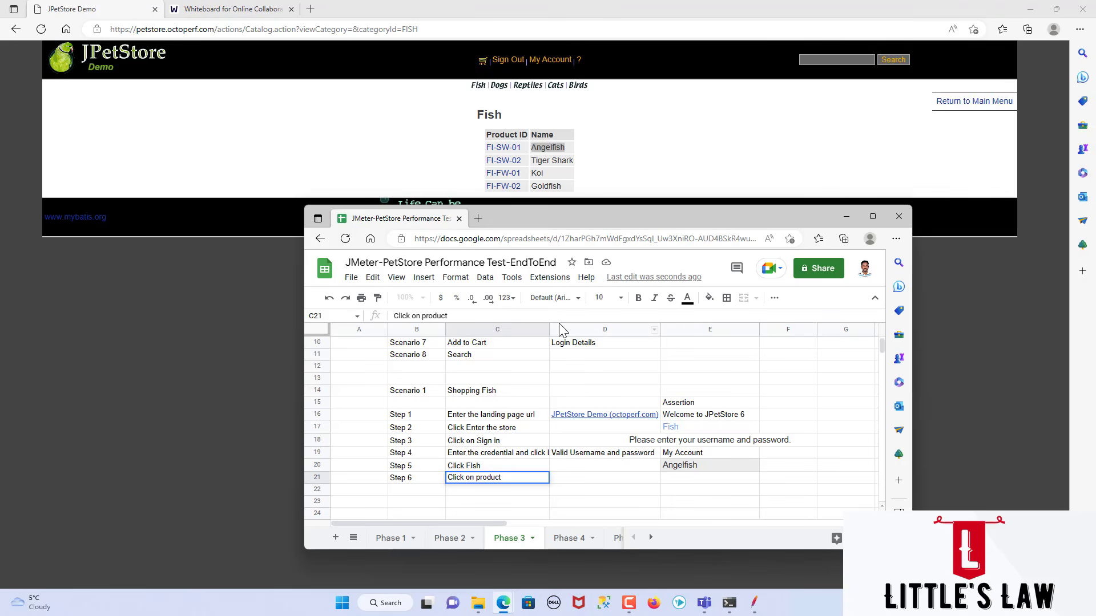
Step: Open product FI-SW-01 in JPetStore and enter "Item is FI-SW-01" as the Step 6 test data in cell D21
{"action": "left_click", "coordinate": [461, 180]}
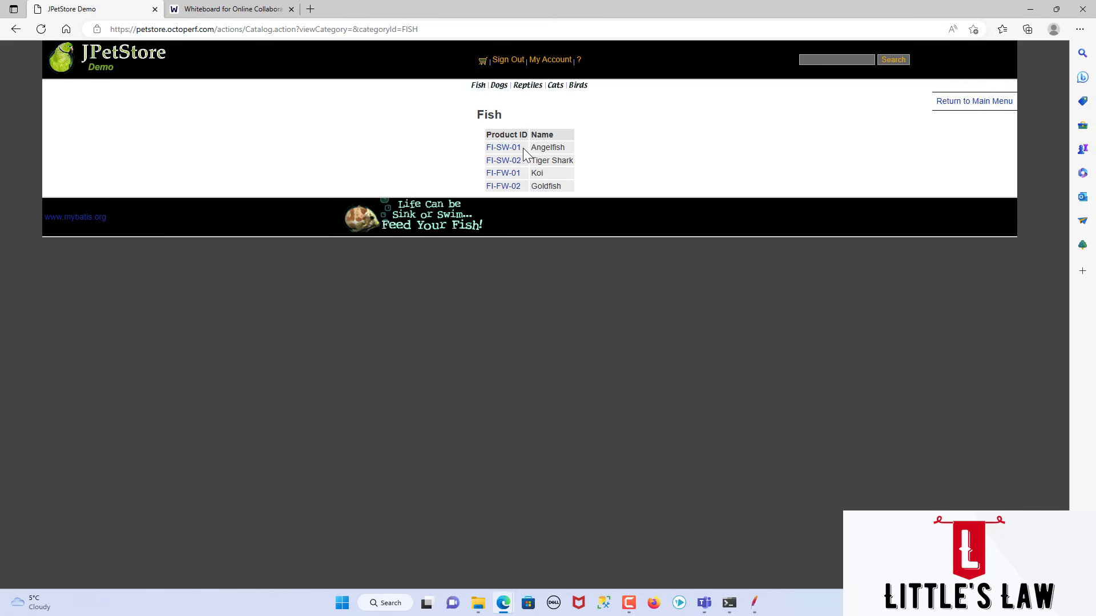
{"action": "left_click", "coordinate": [502, 148]}
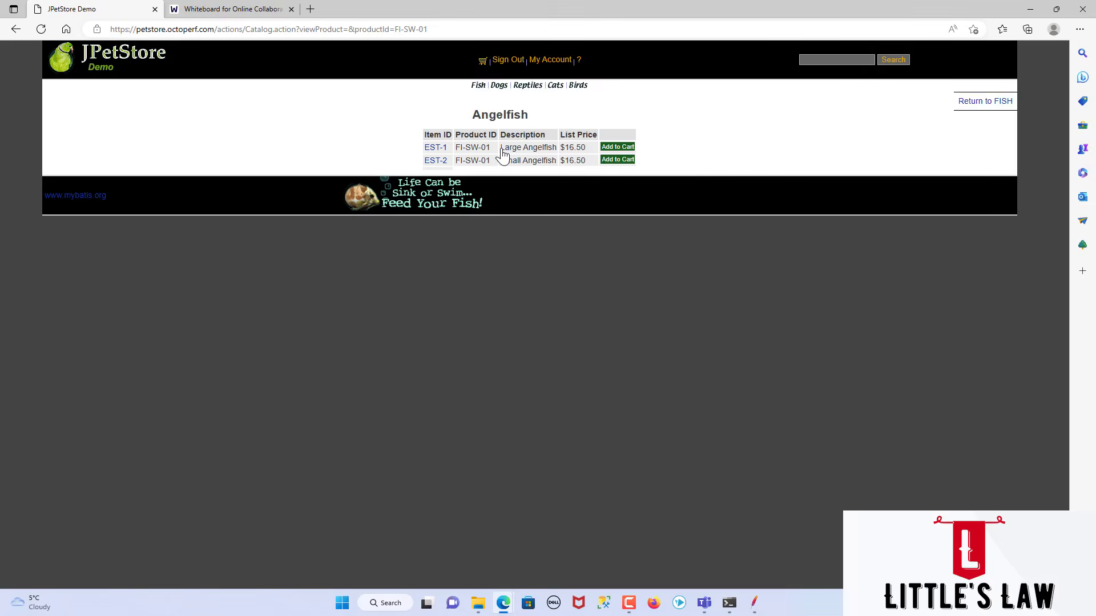
{"action": "key", "text": "alt+Tab"}
{"action": "left_click", "coordinate": [580, 479]}
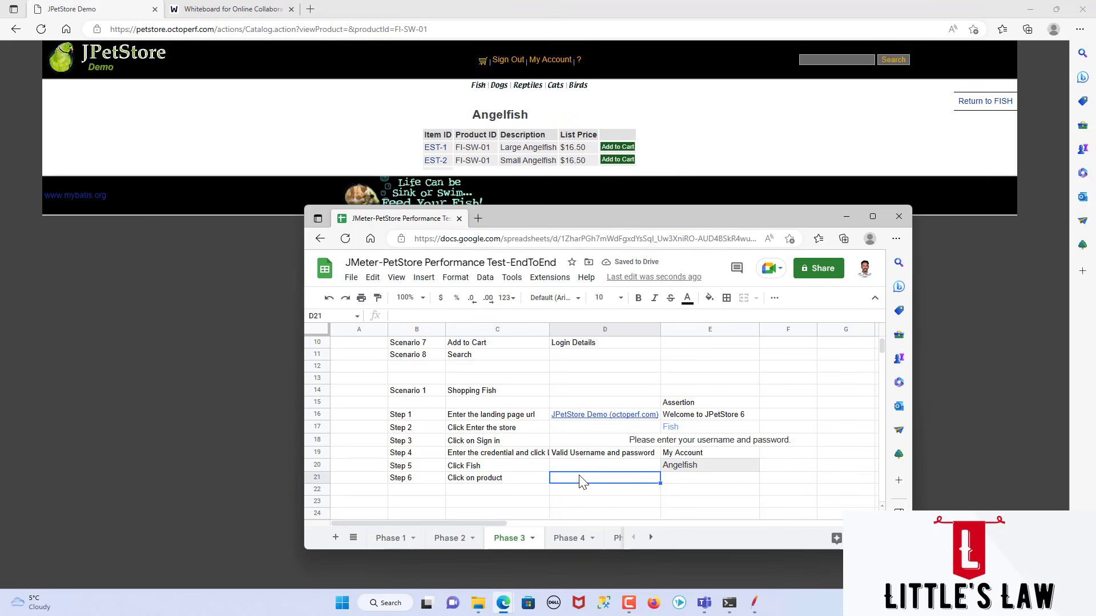
{"action": "type", "text": "Item is FI"}
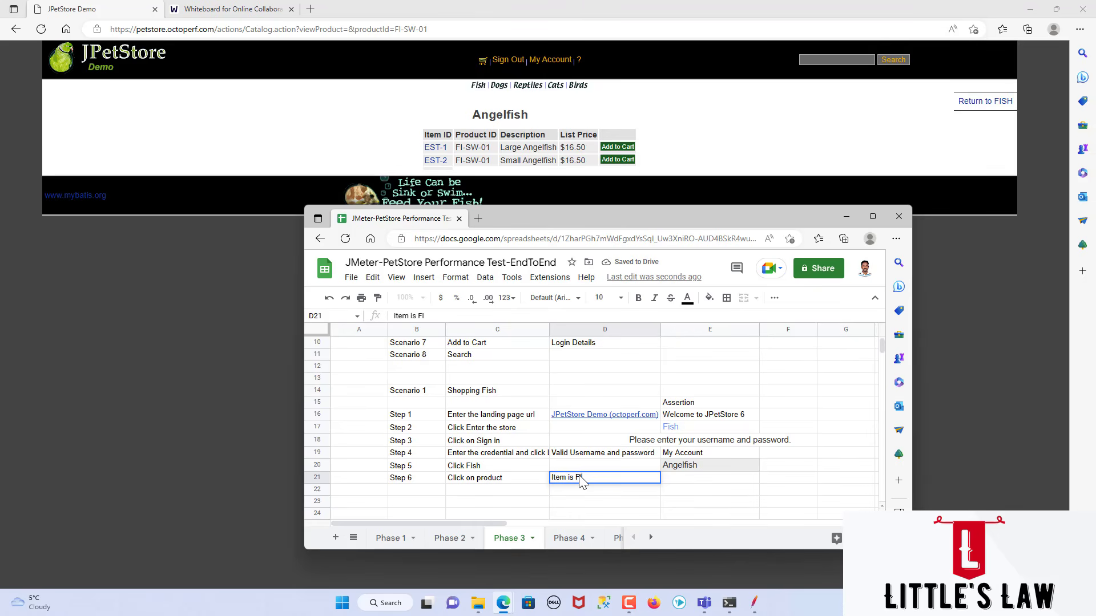
{"action": "type", "text": "-SW-01"}
{"action": "key", "text": "Tab"}
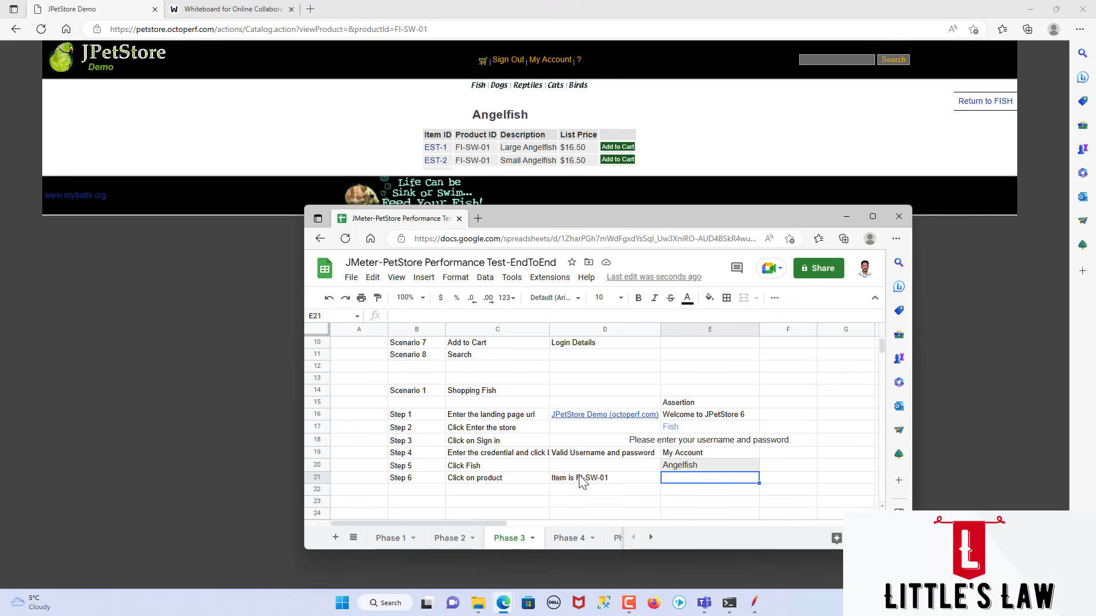
Step: Enter "FI-SW-01" as the Step 6 assertion in cell E21
{"action": "type", "text": "FI-SW-01"}
{"action": "key", "text": "Return"}
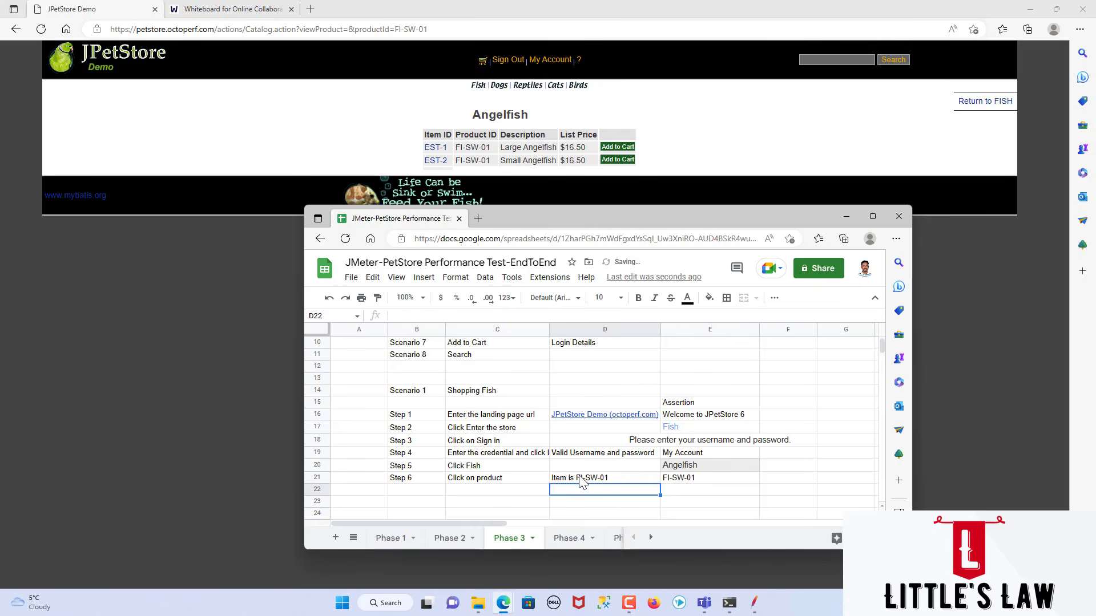
Step: Enter the label "Step 7" in cell B22, below Step 6
{"action": "left_click", "coordinate": [433, 494]}
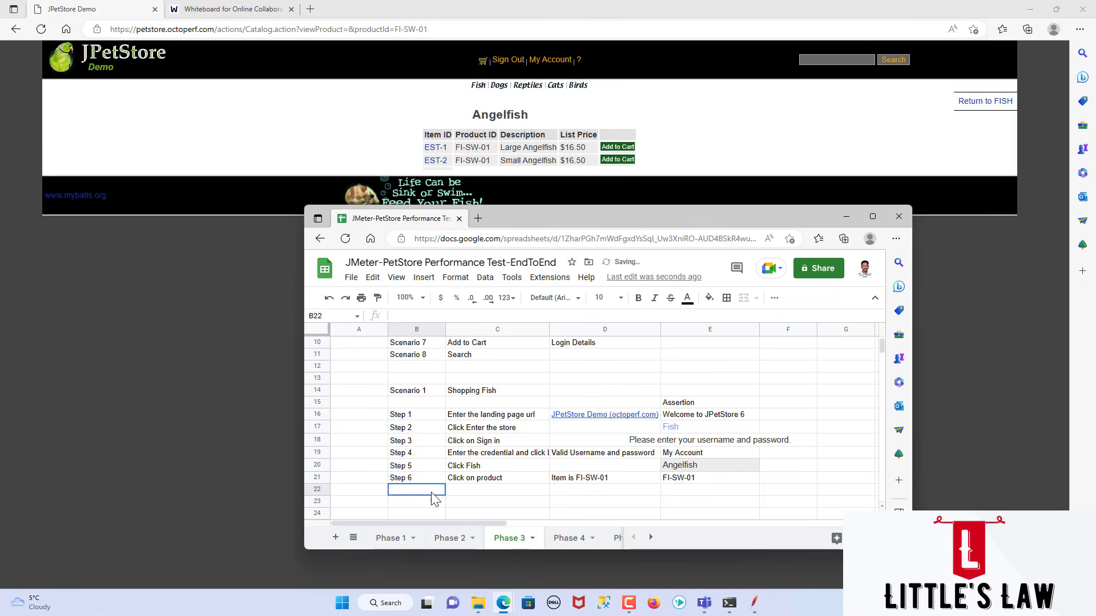
{"action": "type", "text": "Step 7"}
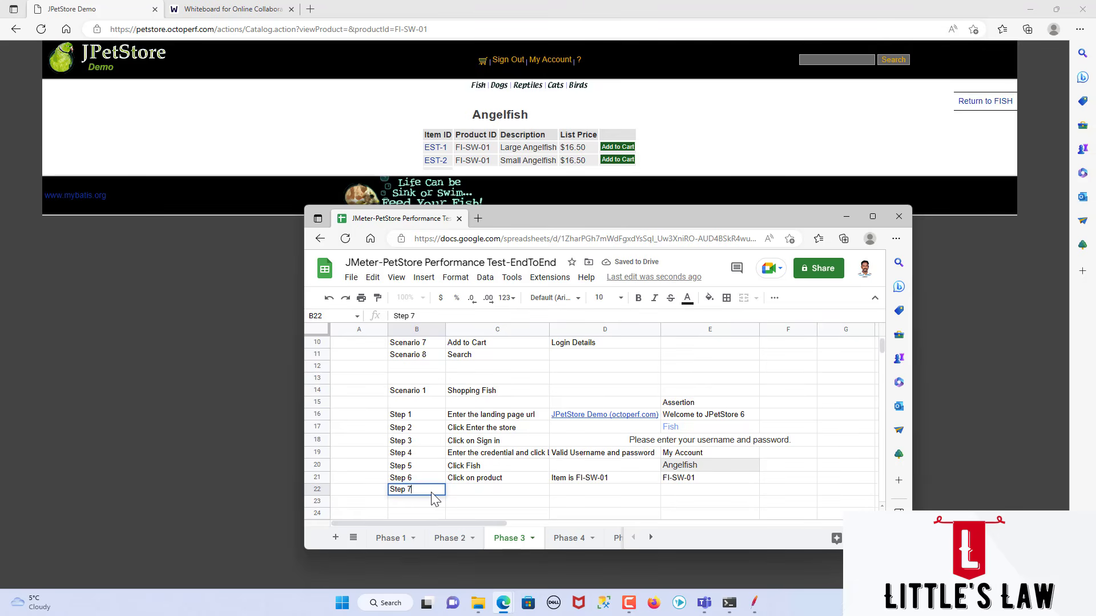
{"action": "key", "text": "Tab"}
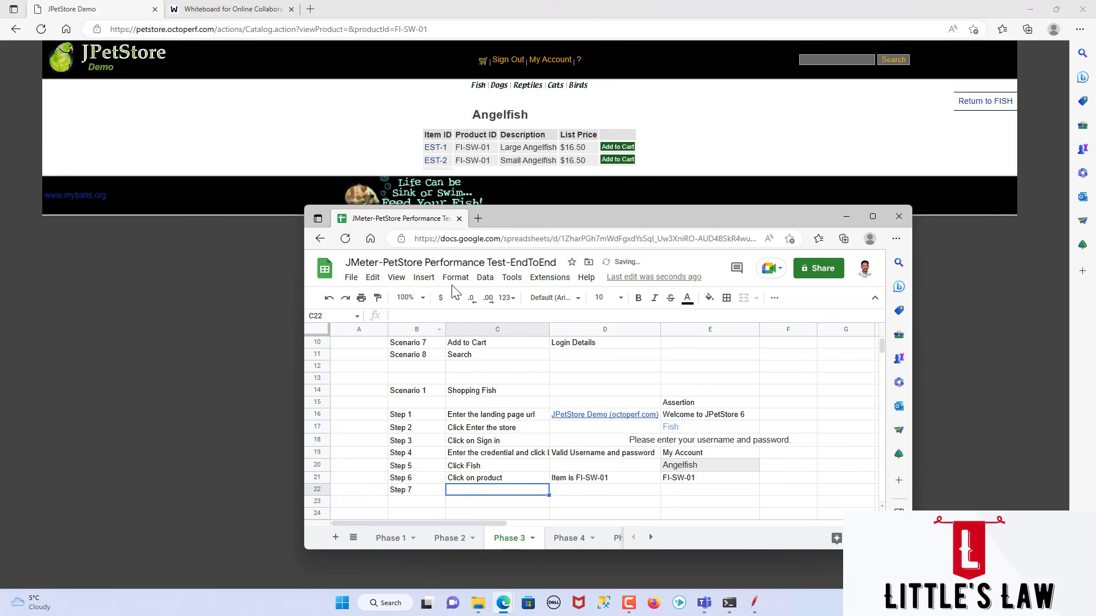
Step: Add the Large Angelfish (EST-1) to the JPetStore cart and enter "Click on Add to Cart" as the Step 7 action in C22
{"action": "left_click", "coordinate": [611, 150]}
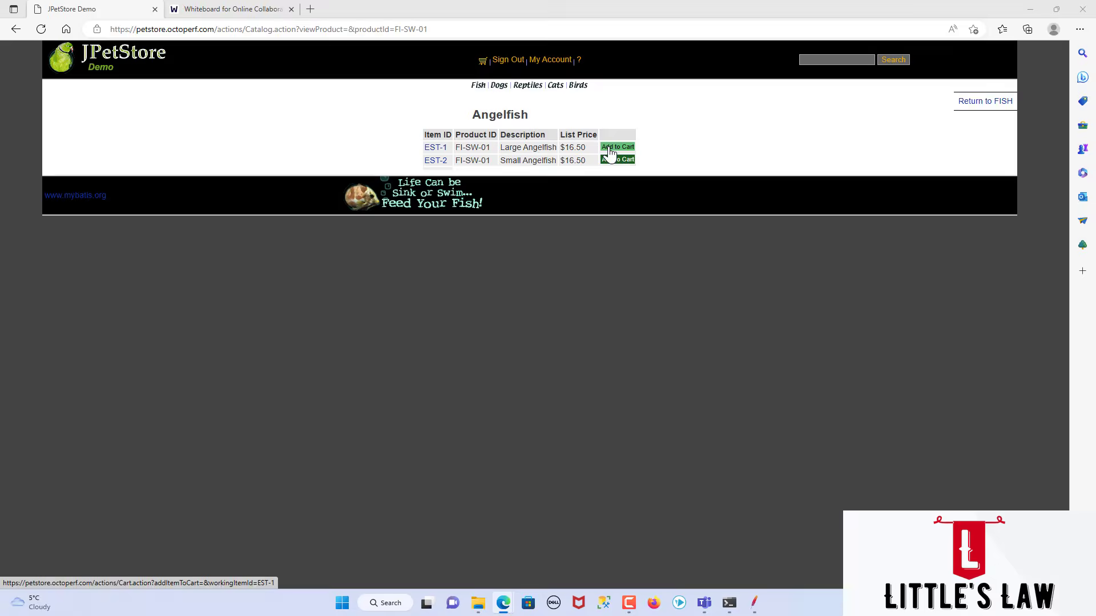
{"action": "key", "text": "alt+Tab"}
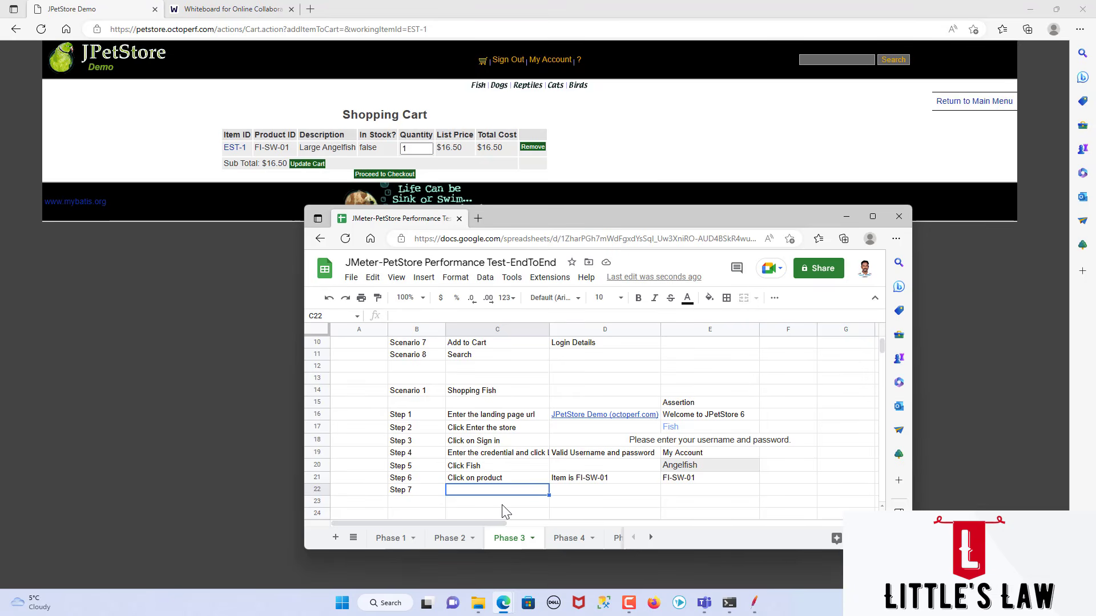
{"action": "type", "text": "Click on Add to Cart"}
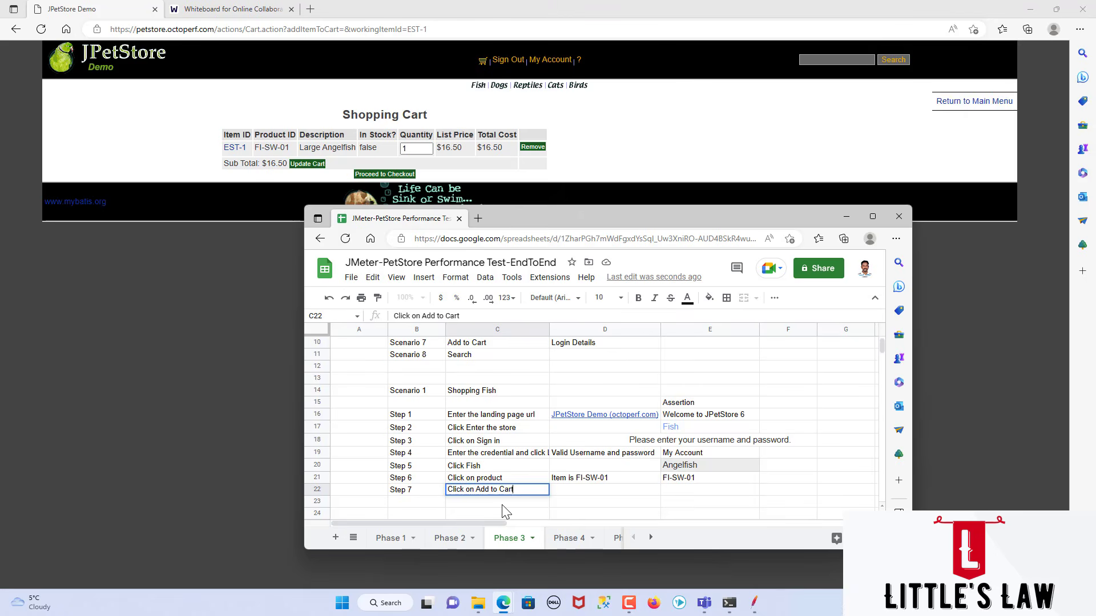
{"action": "key", "text": "Tab"}
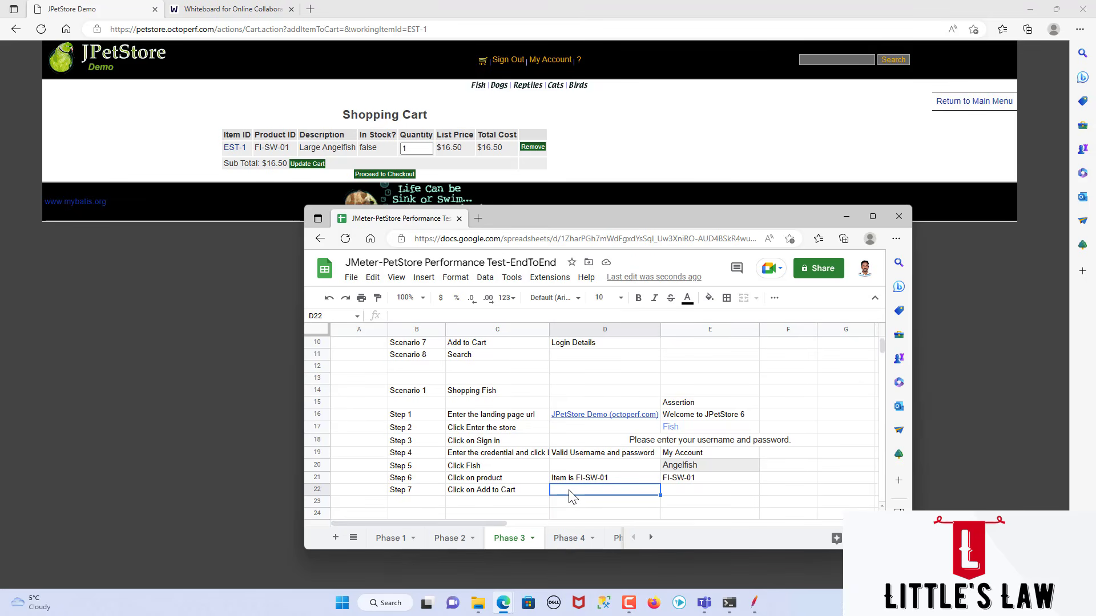
Step: Enter "Quantity must be random number" as the Step 7 test data in cell D22
{"action": "type", "text": "Quantity must be "}
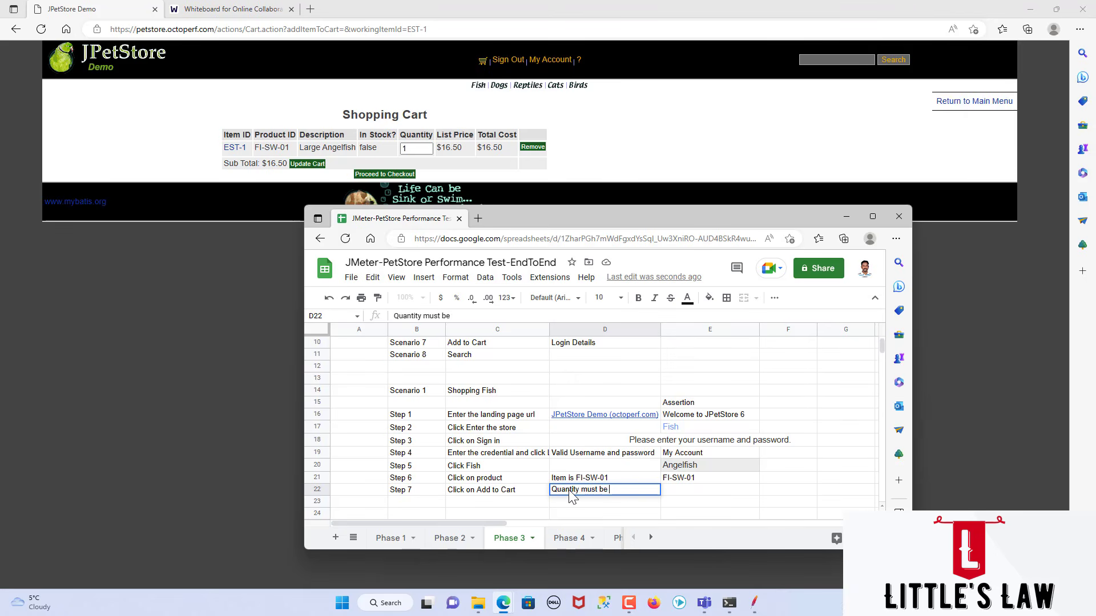
{"action": "type", "text": "2"}
{"action": "key", "text": "BackSpace"}
{"action": "type", "text": "2ra"}
{"action": "type", "text": "random number"}
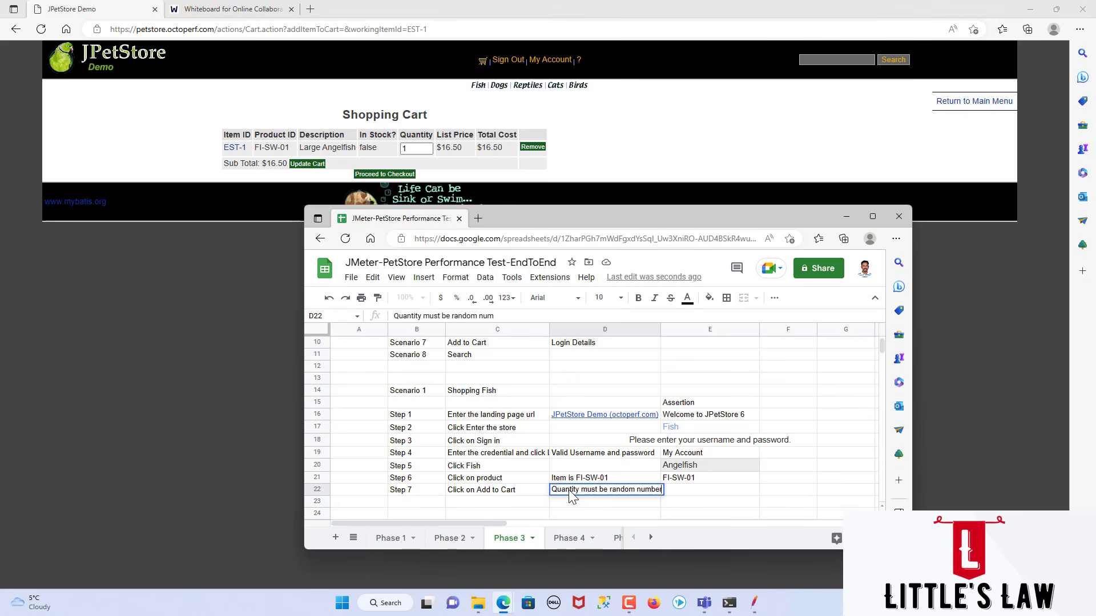
{"action": "key", "text": "Tab"}
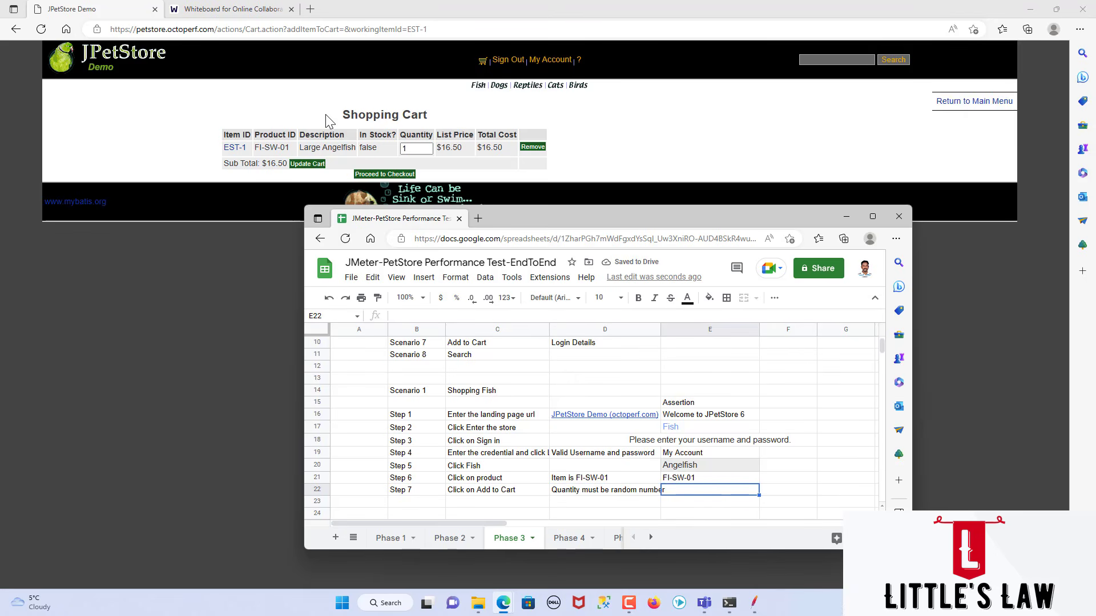
Step: Copy the "Shopping Cart" page heading into cell E22 as the Step 7 assertion and apply the text formatting of cell D21 to it
{"action": "left_click_drag", "start_coordinate": [328, 116], "coordinate": [372, 118]}
{"action": "key", "text": "ctrl+c"}
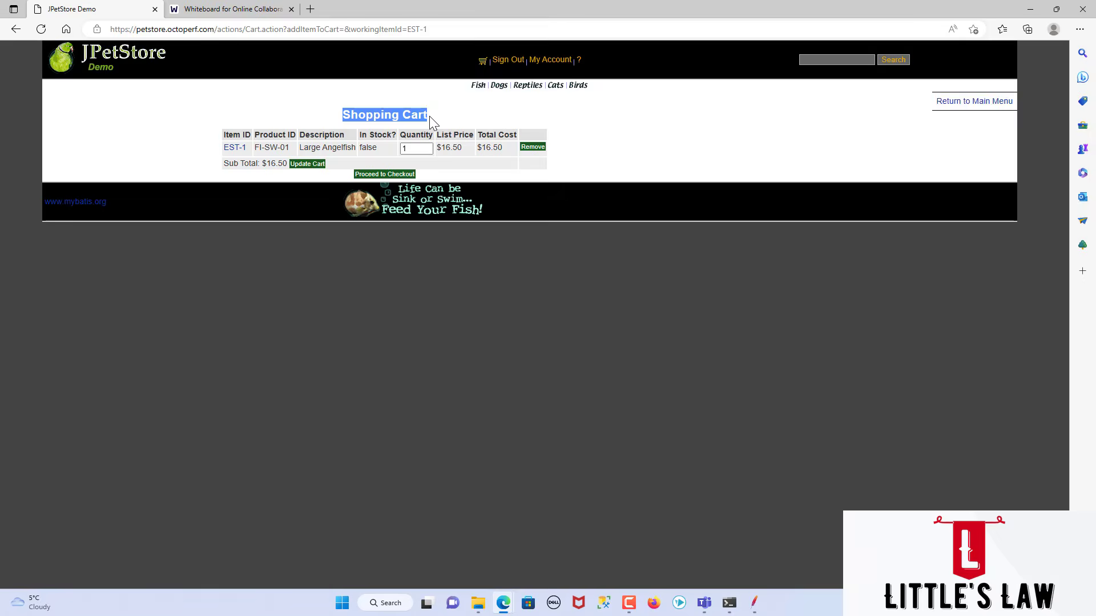
{"action": "key", "text": "alt+Tab"}
{"action": "key", "text": "ctrl+v"}
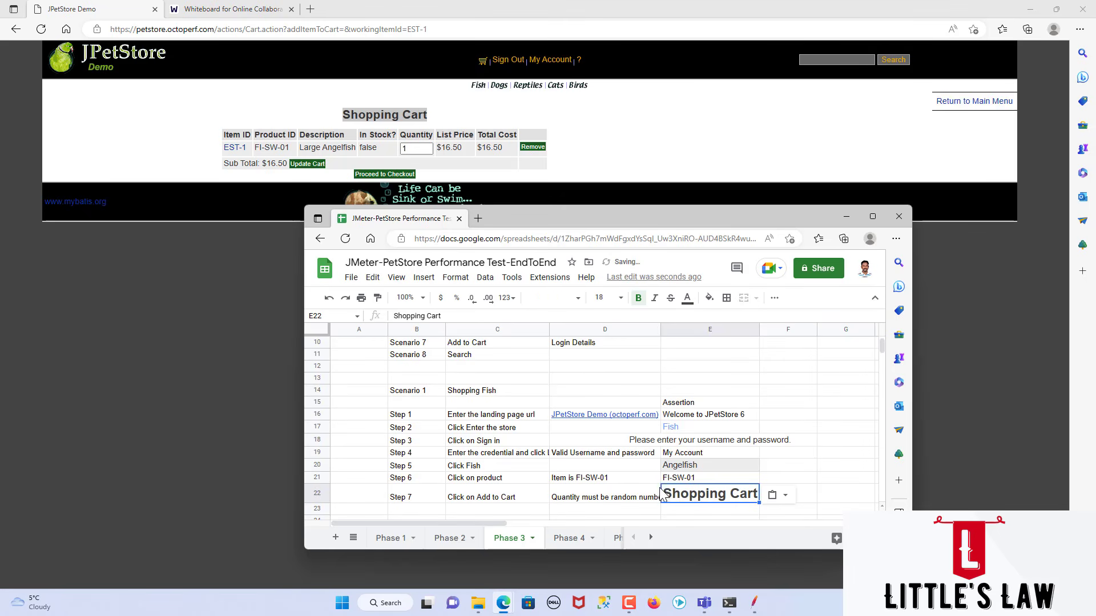
{"action": "left_click", "coordinate": [636, 481]}
{"action": "left_click", "coordinate": [377, 298]}
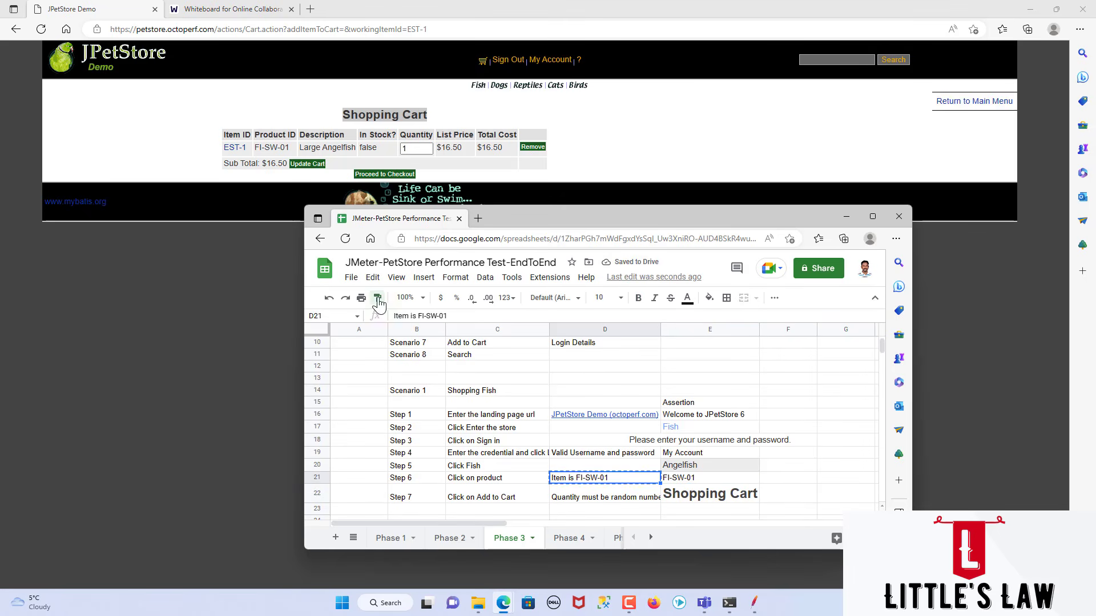
{"action": "left_click", "coordinate": [688, 492]}
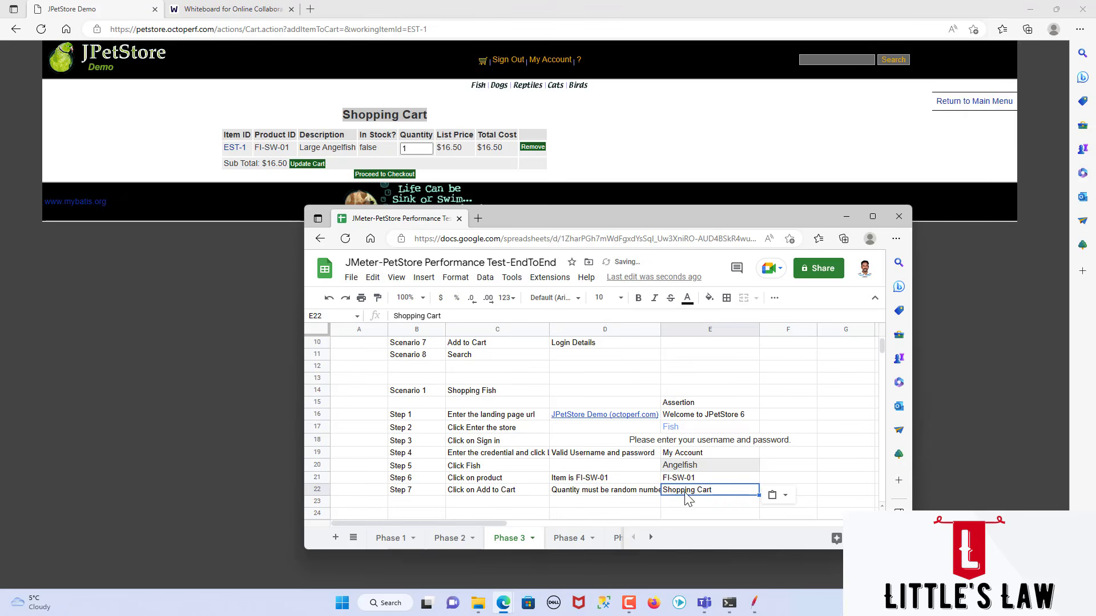
Step: Enter the label "Step 8" in cell B23 and the action "Click on Proceed to Checkout" in C23
{"action": "left_click", "coordinate": [420, 507]}
{"action": "type", "text": "Step 8"}
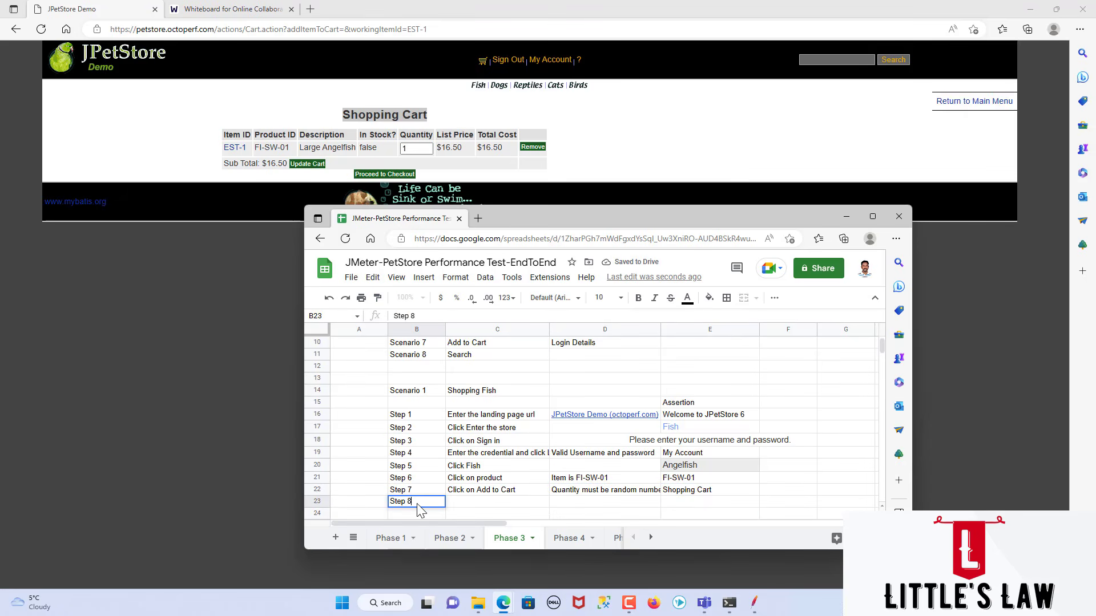
{"action": "key", "text": "Tab"}
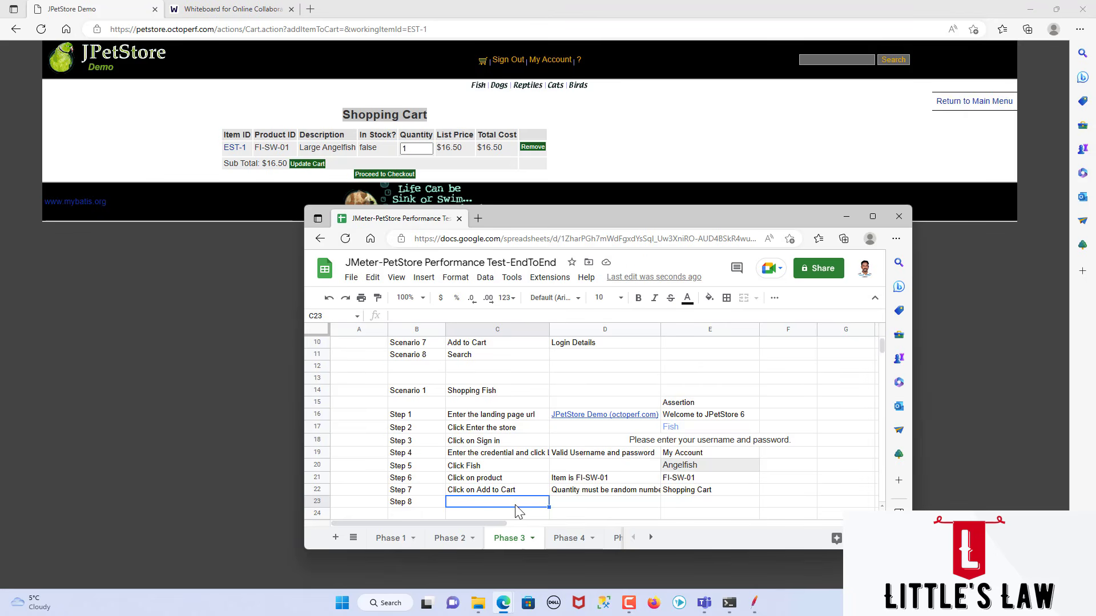
{"action": "type", "text": "Click on Pr"}
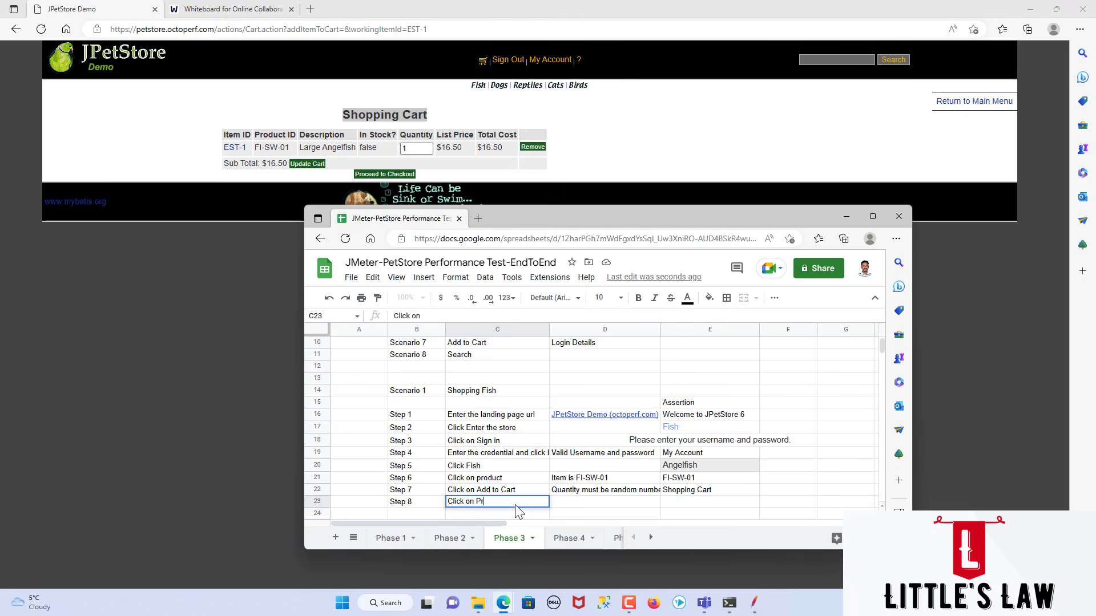
{"action": "type", "text": "oceed to Checkout"}
{"action": "key", "text": "Tab"}
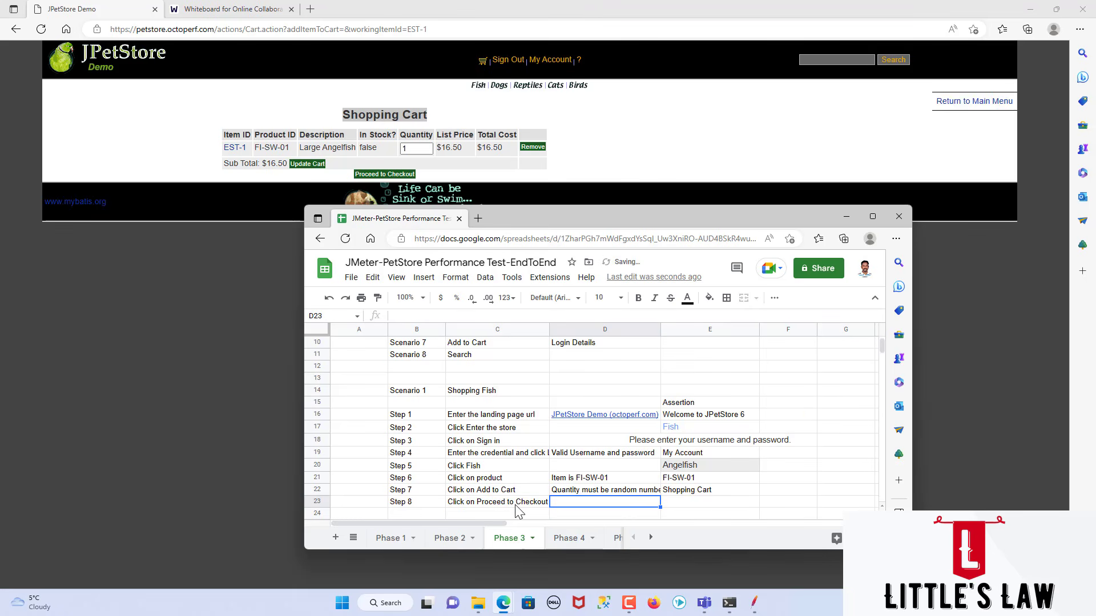
Step: Proceed to checkout in JPetStore and enter "Payment Details" as the Step 8 assertion in cell E23
{"action": "left_click", "coordinate": [380, 175]}
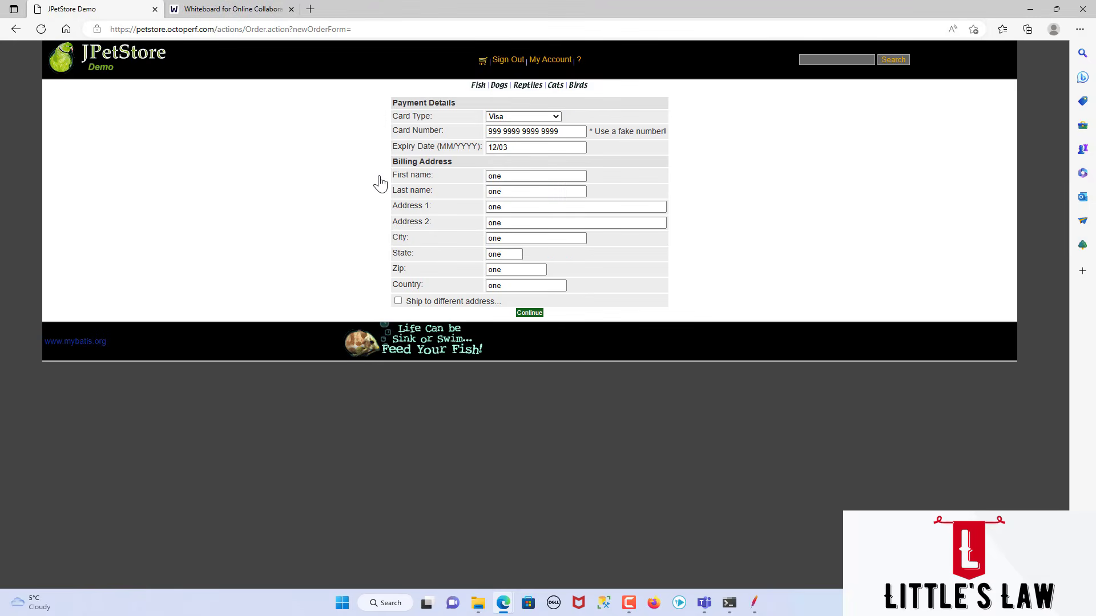
{"action": "key", "text": "alt+Tab"}
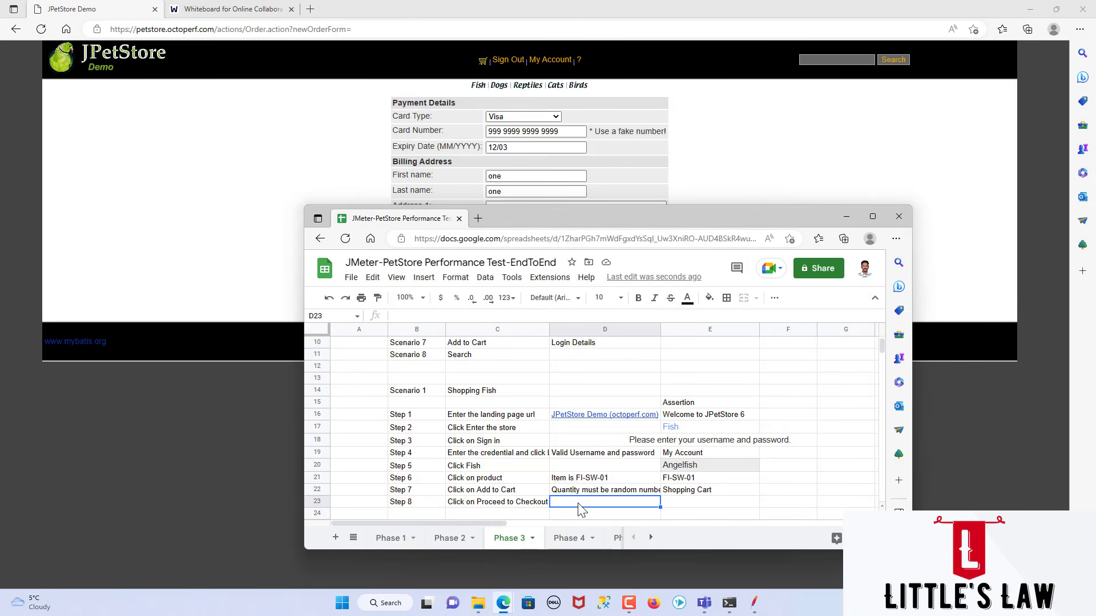
{"action": "key", "text": "Tab"}
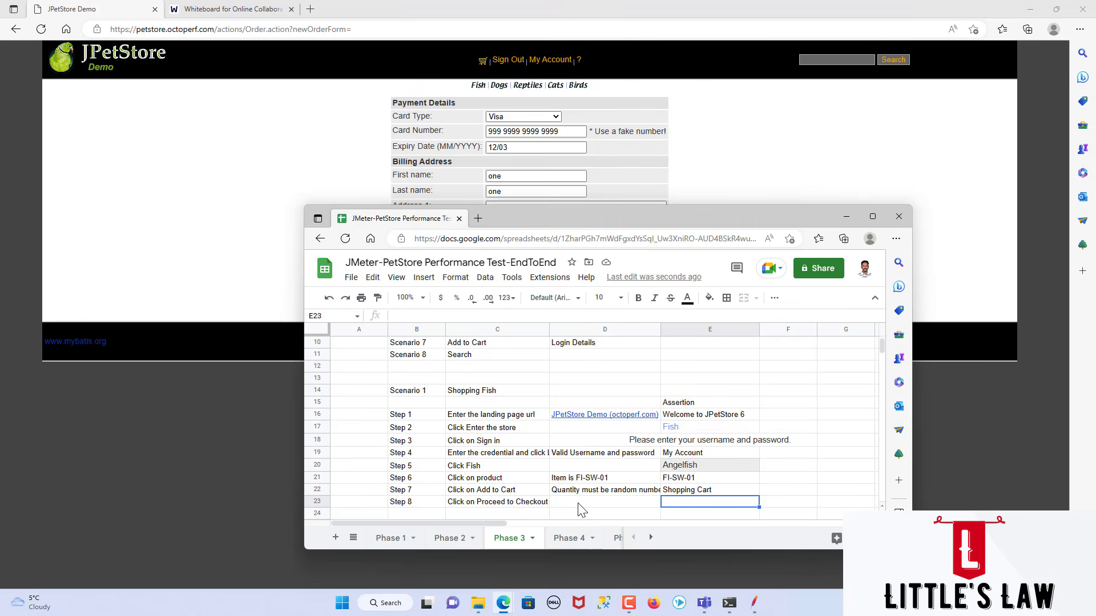
{"action": "type", "text": "Payment D"}
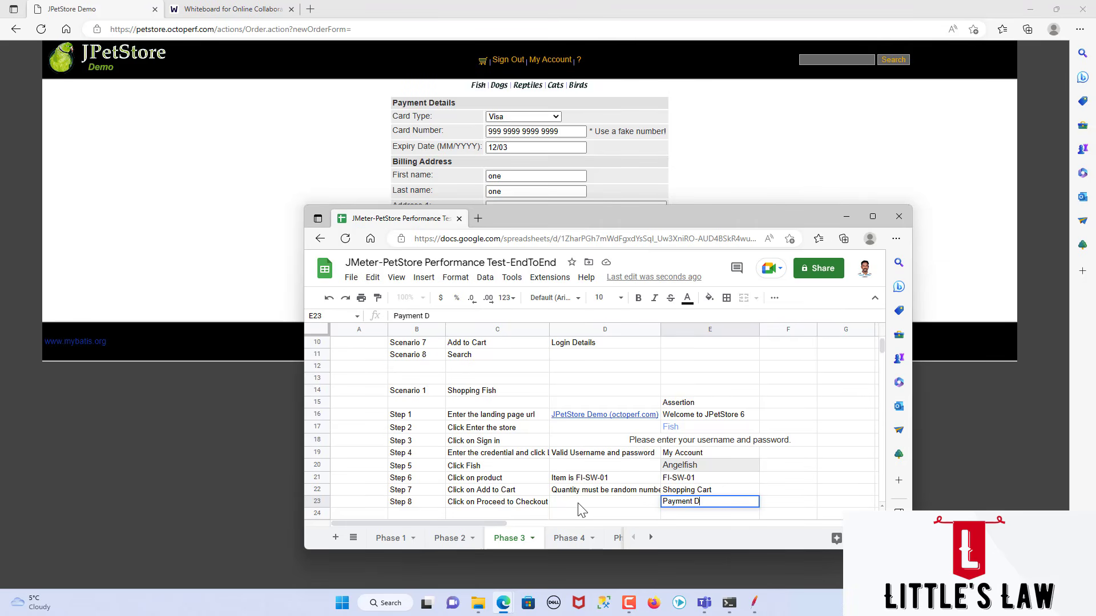
{"action": "type", "text": "etails"}
{"action": "key", "text": "Return"}
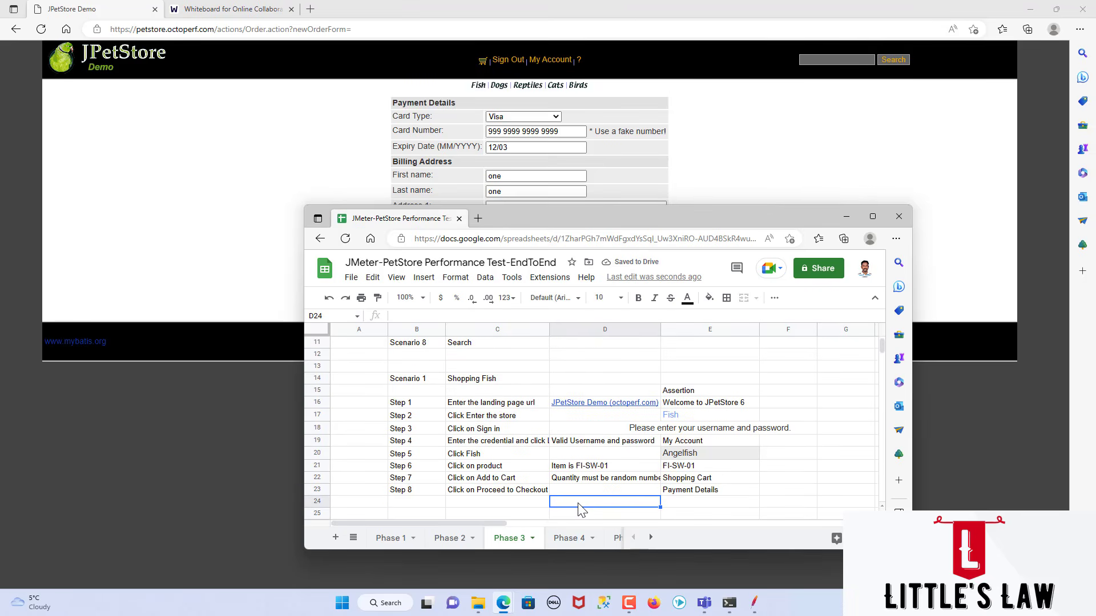
Step: Enter the label "Step 9" in cell B24 and the action "Enter payment details and click continue" in C24
{"action": "key", "text": "Left"}
{"action": "key", "text": "Left"}
{"action": "type", "text": "Step 9"}
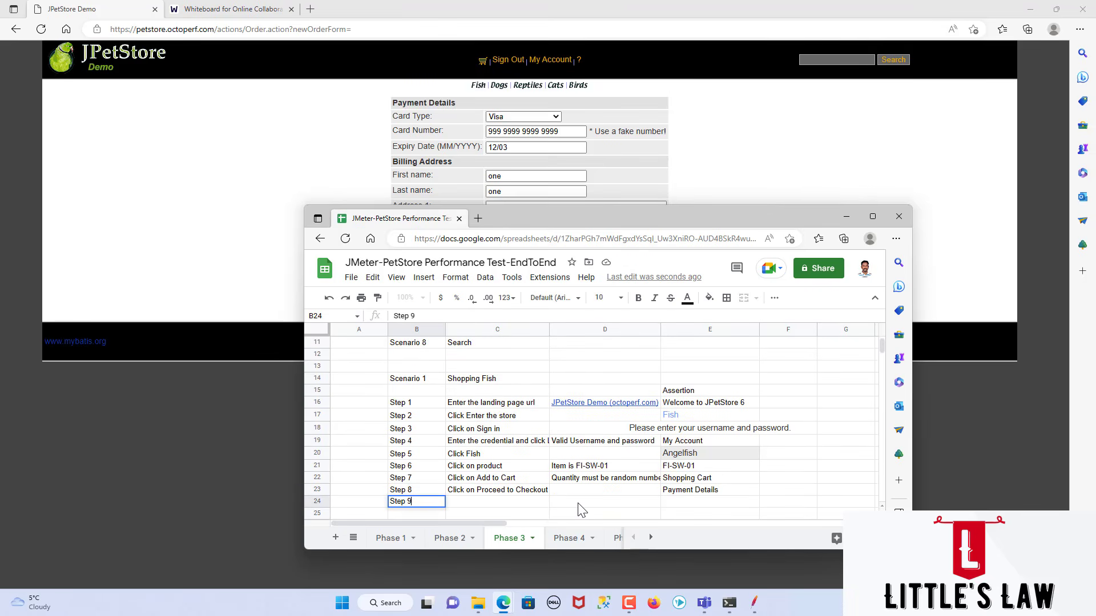
{"action": "key", "text": "Tab"}
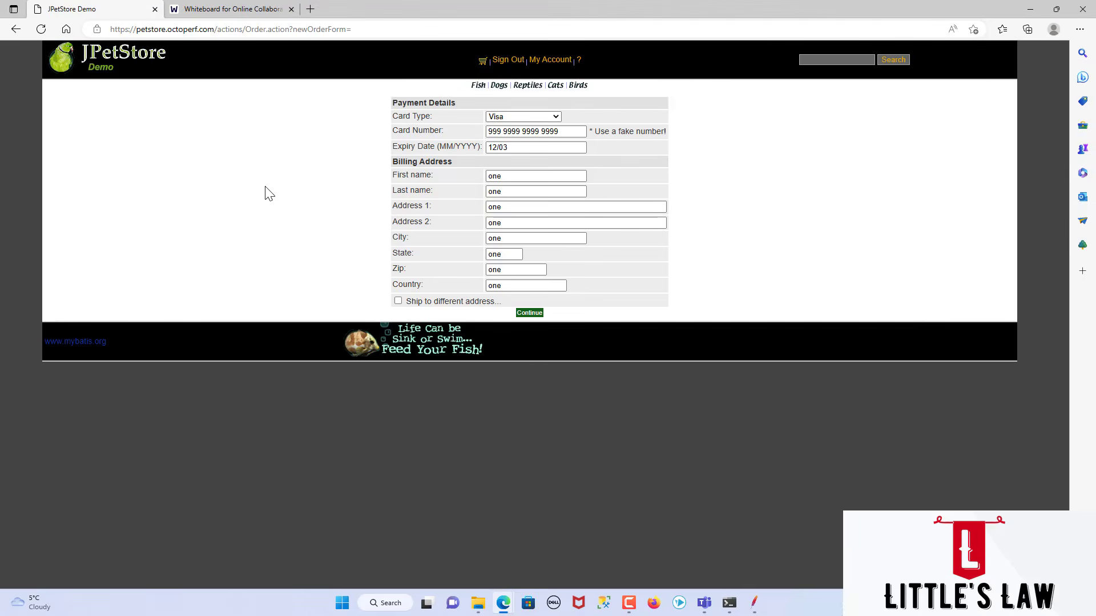
{"action": "left_click", "coordinate": [266, 191]}
{"action": "key", "text": "alt+Tab"}
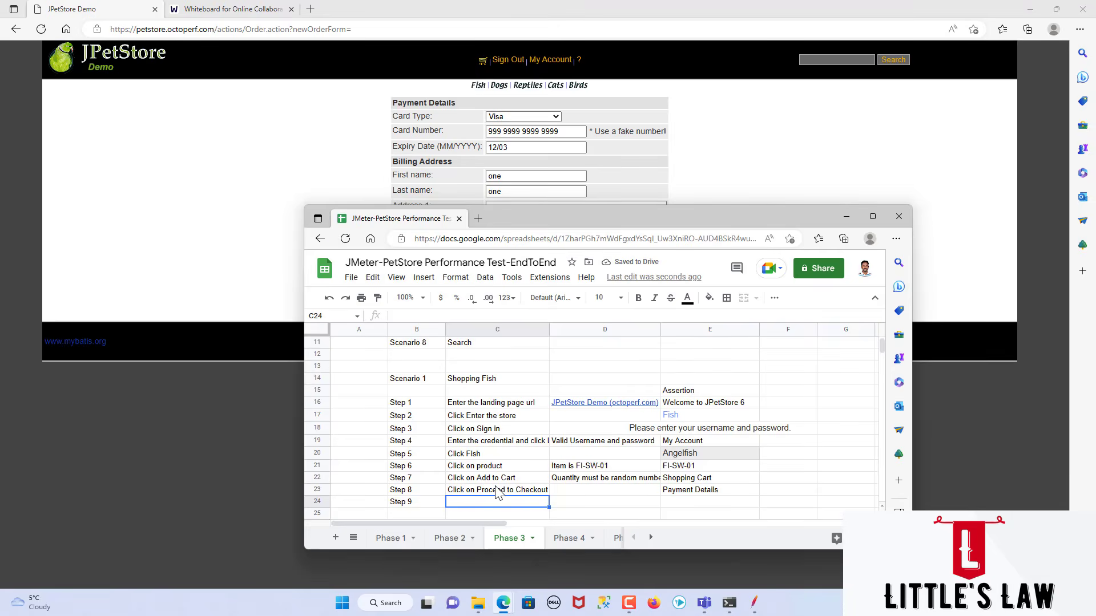
{"action": "type", "text": "Enter pay"}
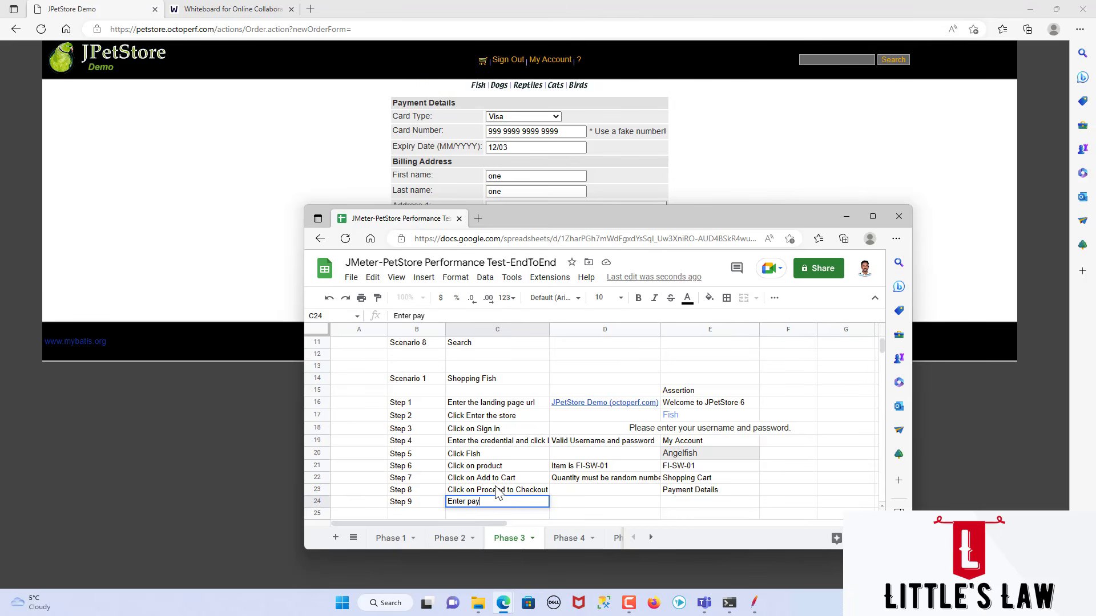
{"action": "type", "text": "ment details and click continue"}
{"action": "key", "text": "Tab"}
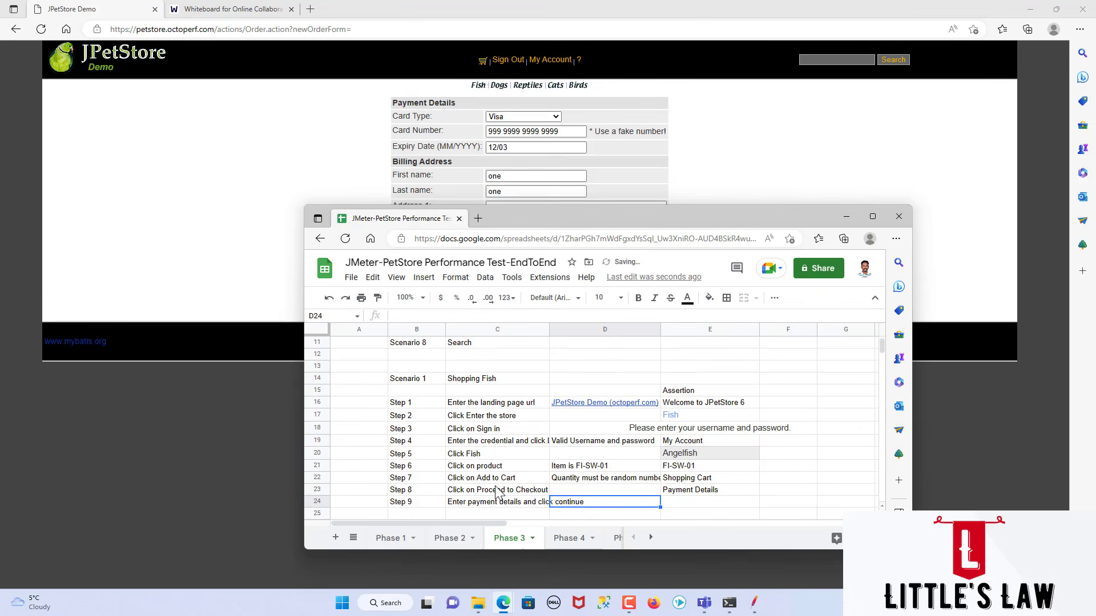
Step: Enter the Step 9 test data "Test Paymnent card data & Address" in cell D24
{"action": "type", "text": "Paymnt"}
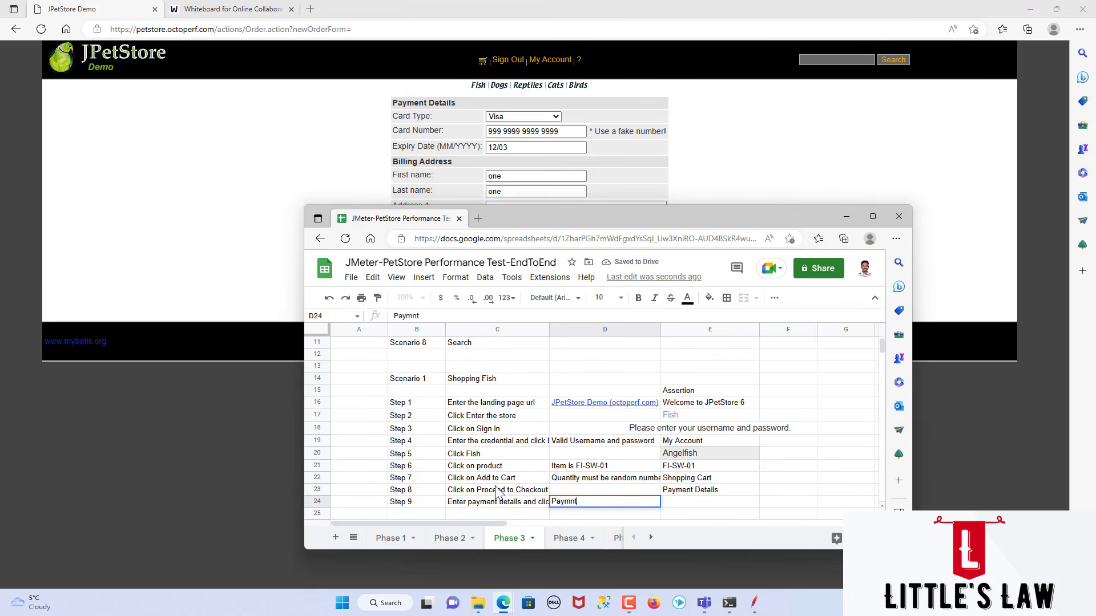
{"action": "key", "text": "BackSpace"}
{"action": "type", "text": "ent card data"}
{"action": "key", "text": "Home"}
{"action": "type", "text": "Test"}
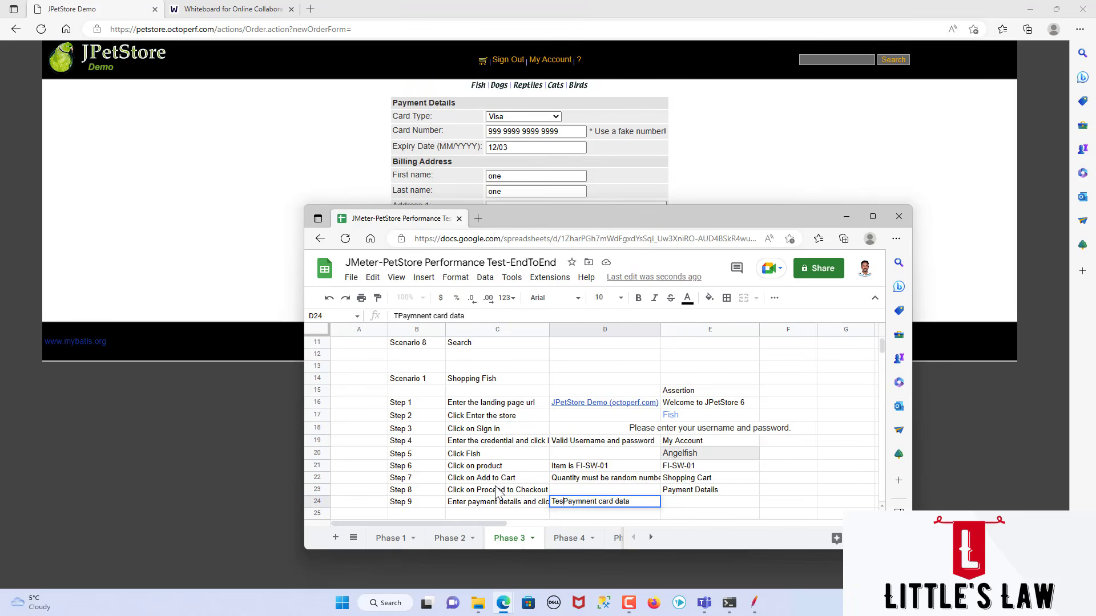
{"action": "key", "text": "End"}
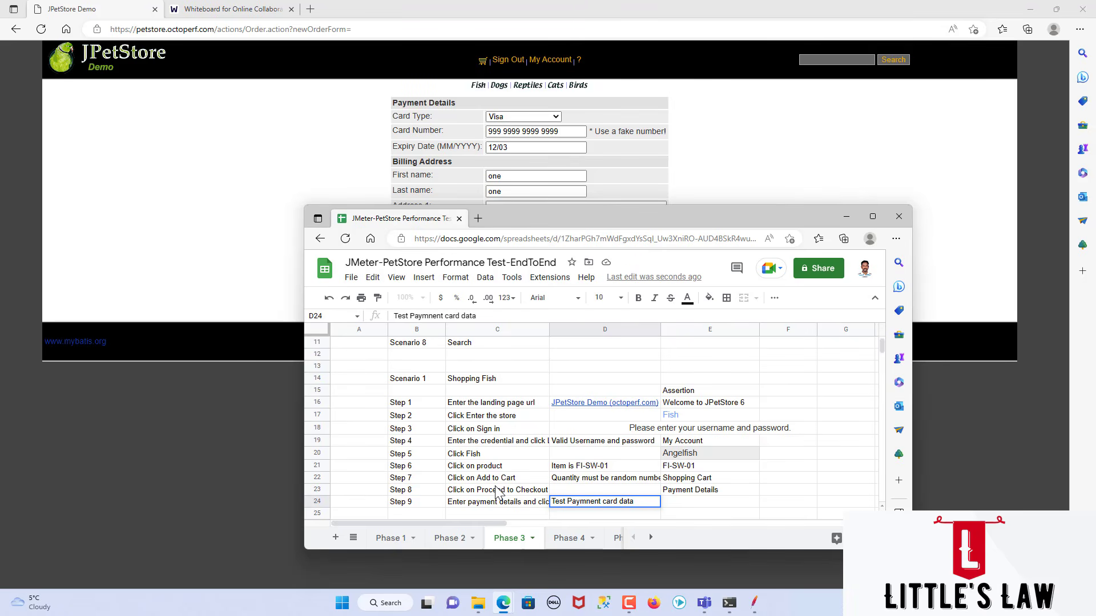
{"action": "type", "text": "& Address"}
{"action": "key", "text": "Tab"}
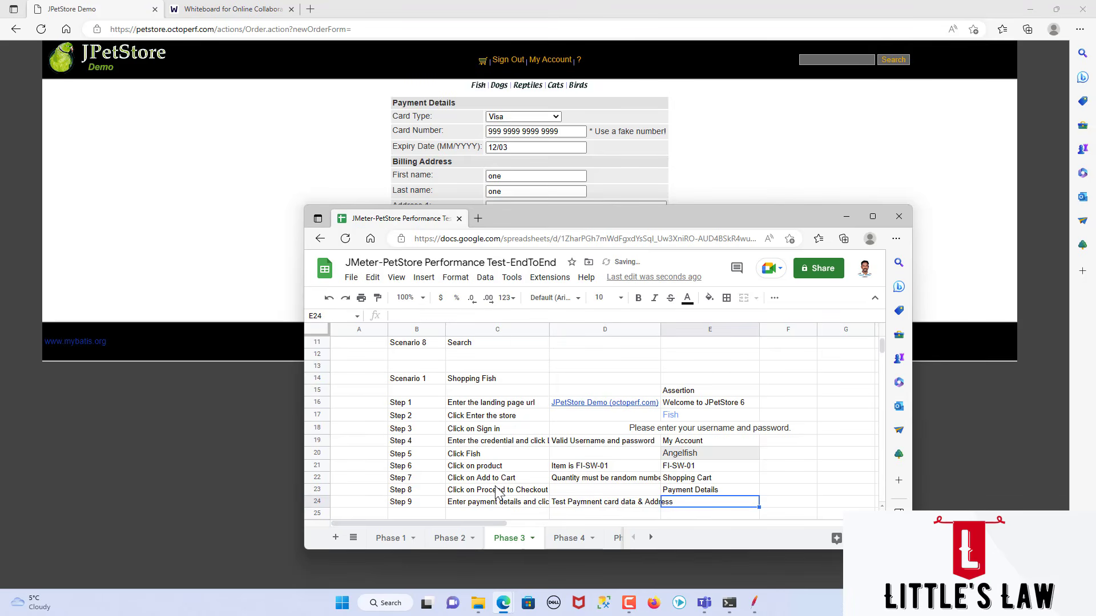
Step: Continue past the payment details in JPetStore and copy the message "Please confirm the information below and then press continue..." into cell E24
{"action": "left_click", "coordinate": [288, 226]}
{"action": "left_click", "coordinate": [529, 313]}
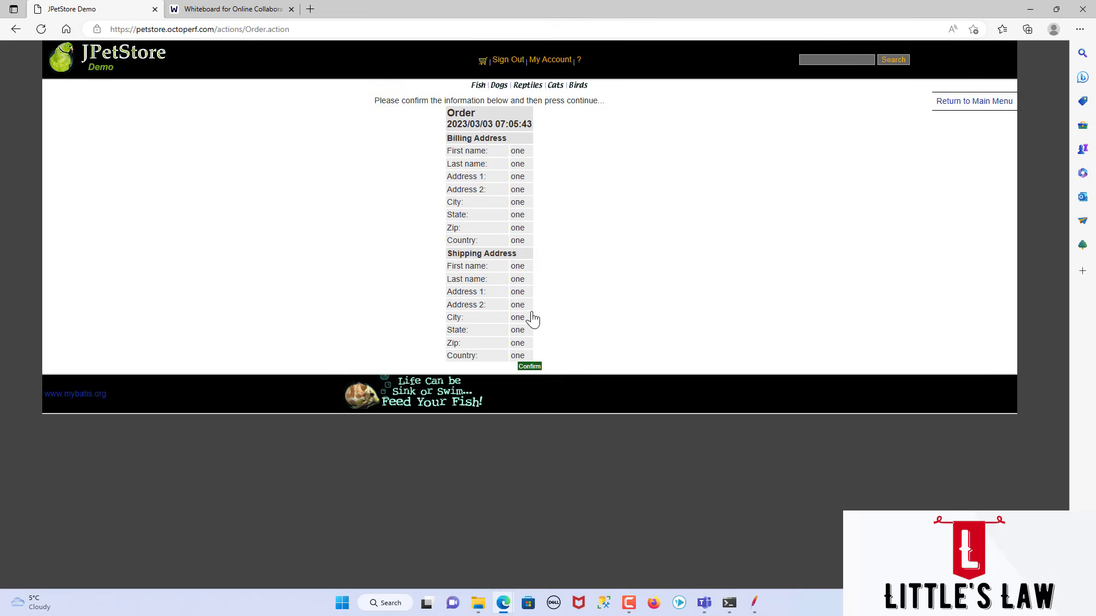
{"action": "left_click_drag", "start_coordinate": [374, 100], "coordinate": [614, 108]}
{"action": "key", "text": "ctrl+c"}
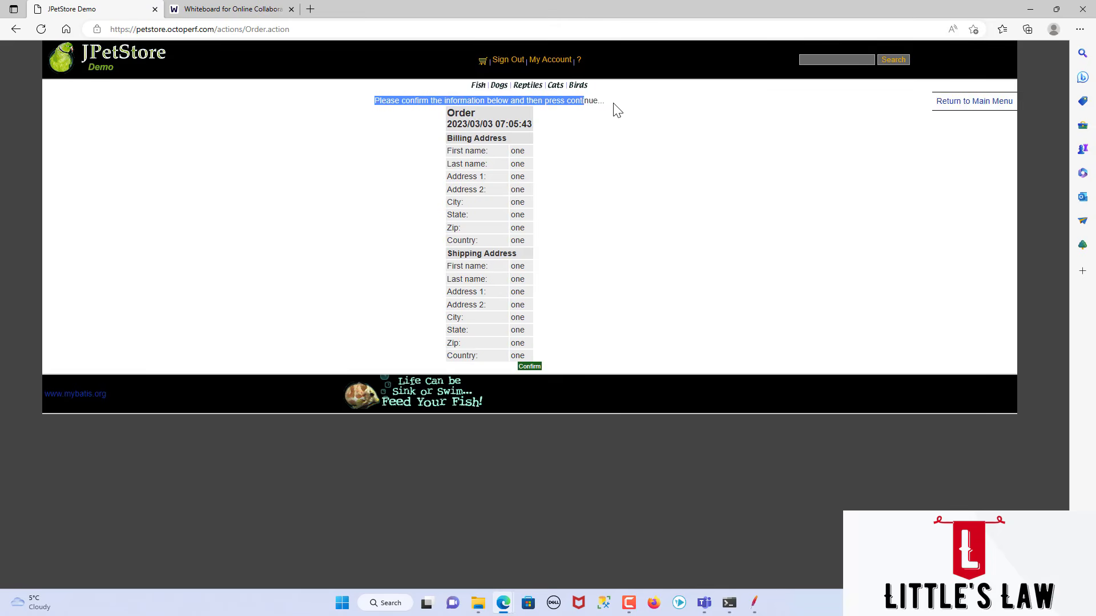
{"action": "key", "text": "alt+Tab"}
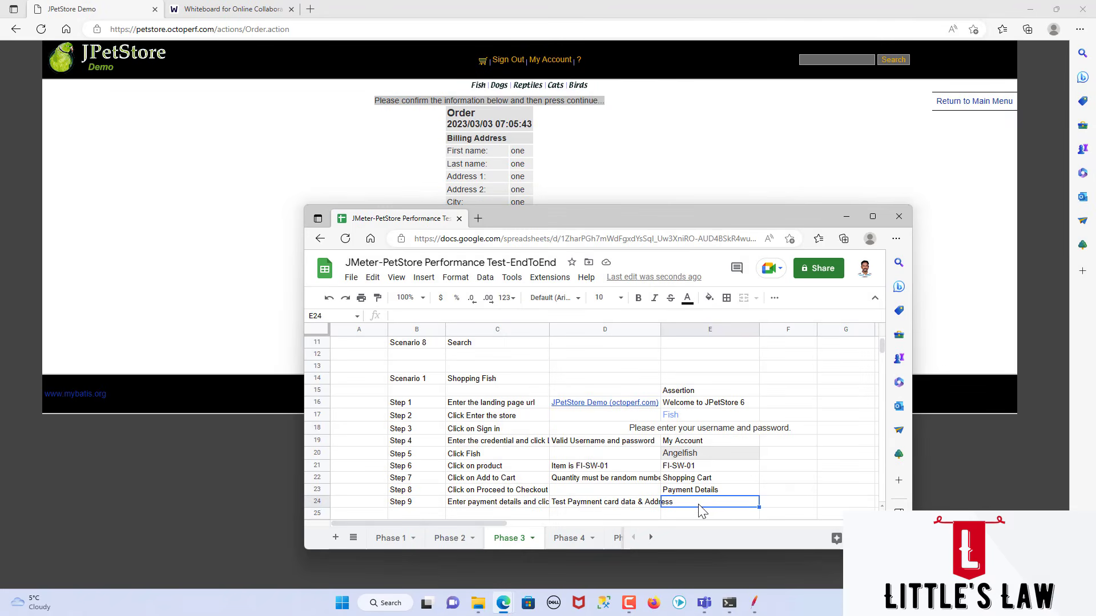
{"action": "key", "text": "ctrl+v"}
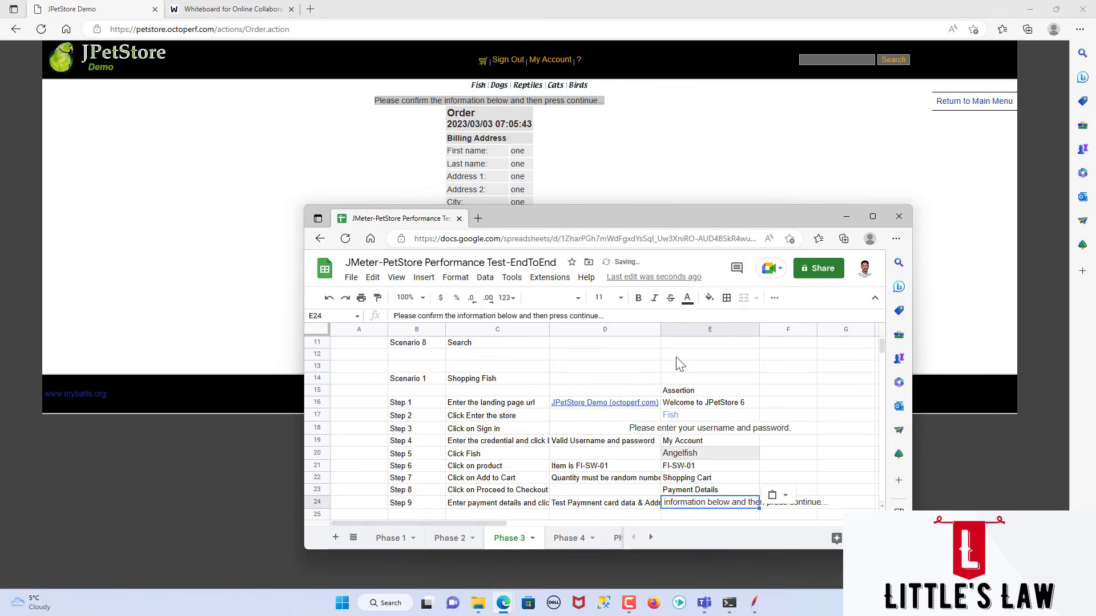
Step: Enter the label "Step 10" in cell B25 and the action "Click on Confirm" in C25
{"action": "left_click", "coordinate": [430, 513]}
{"action": "type", "text": "Ste"}
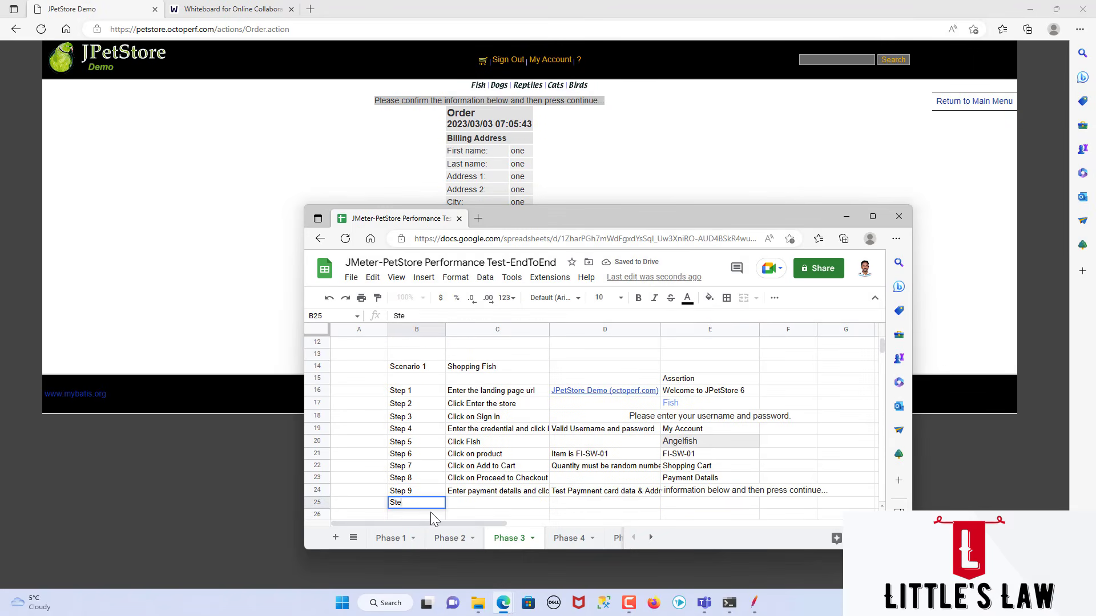
{"action": "type", "text": "p 10"}
{"action": "key", "text": "Tab"}
{"action": "key", "text": "alt+Tab"}
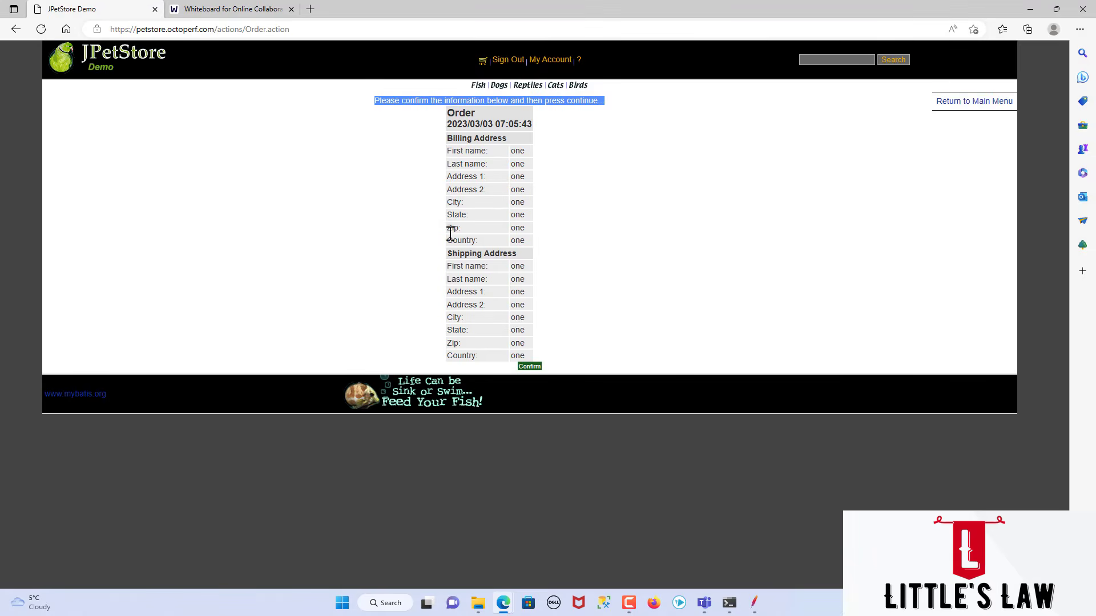
{"action": "key", "text": "alt+Tab"}
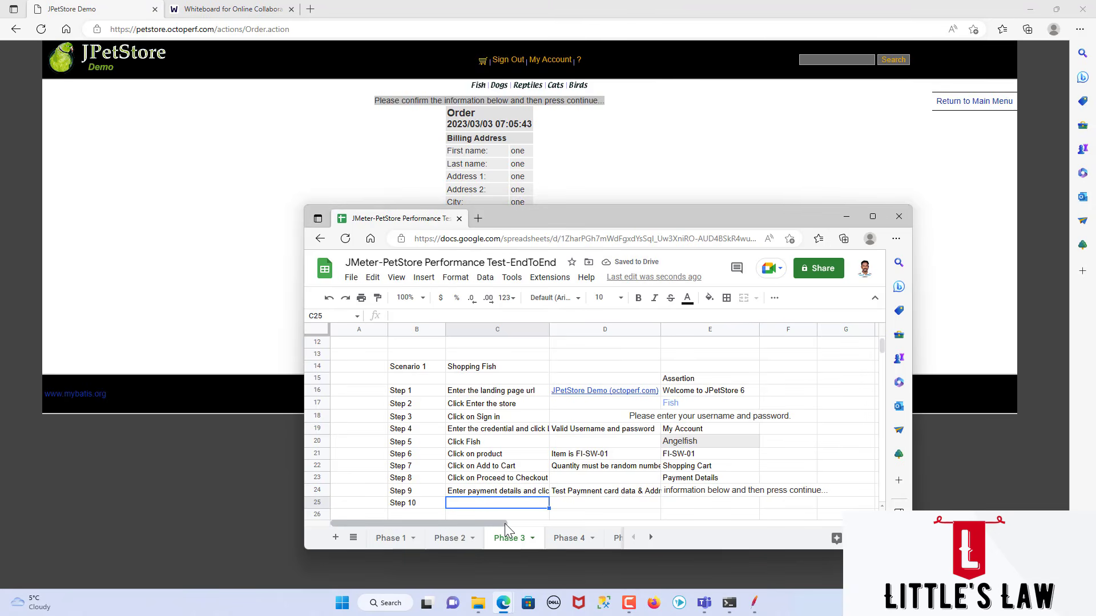
{"action": "type", "text": "Click on C"}
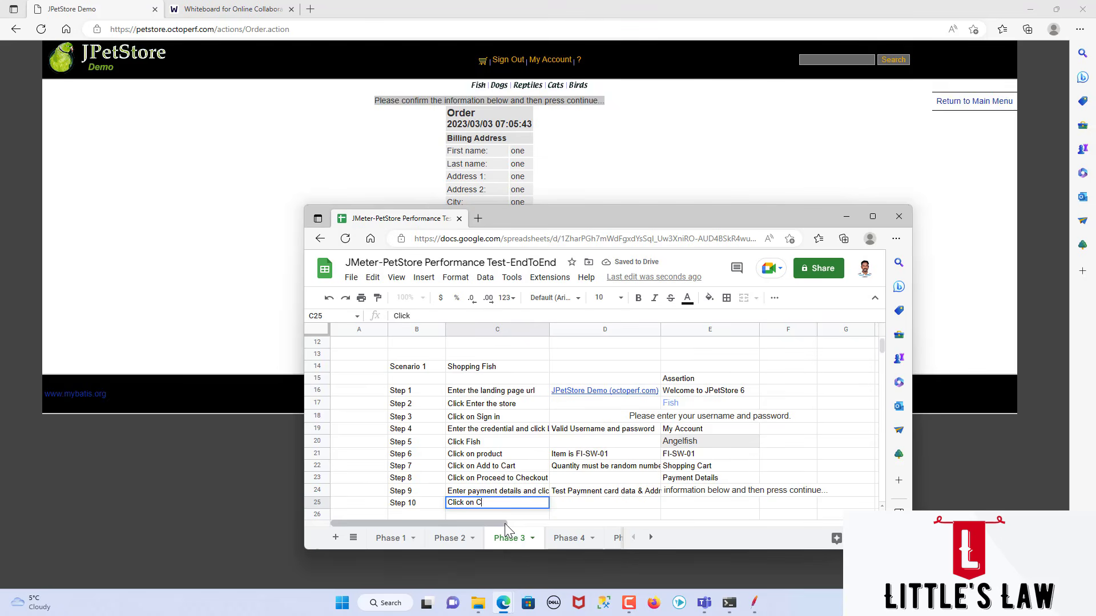
{"action": "type", "text": "onfirm"}
{"action": "key", "text": "Tab"}
{"action": "key", "text": "Tab"}
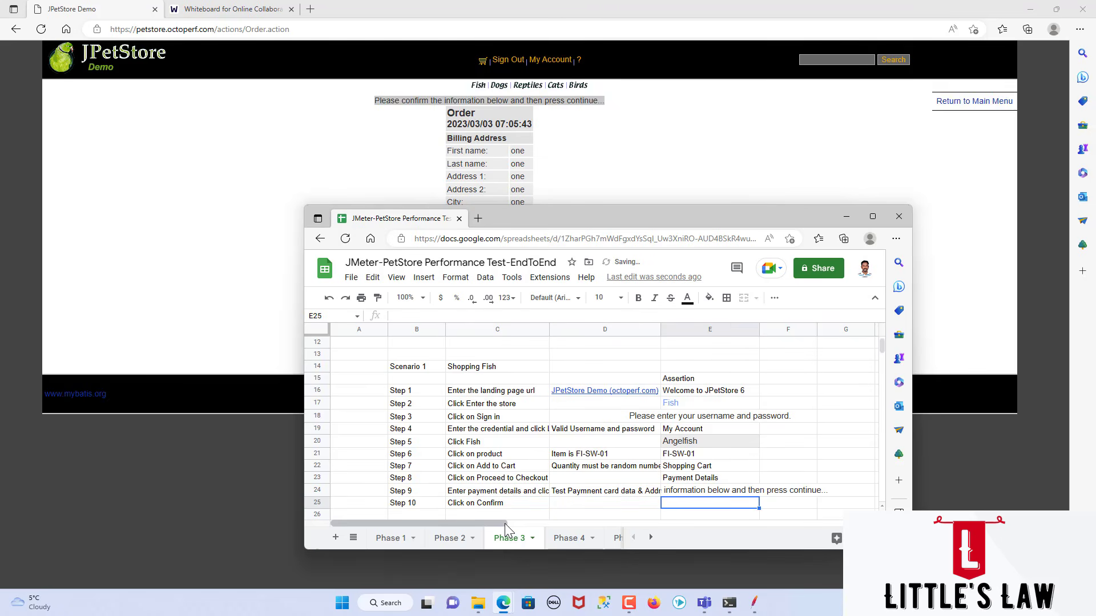
Step: Confirm the order in JPetStore and copy "Thank you, your order has been submitted." into cell E25 as the Step 10 assertion
{"action": "key", "text": "alt+Tab"}
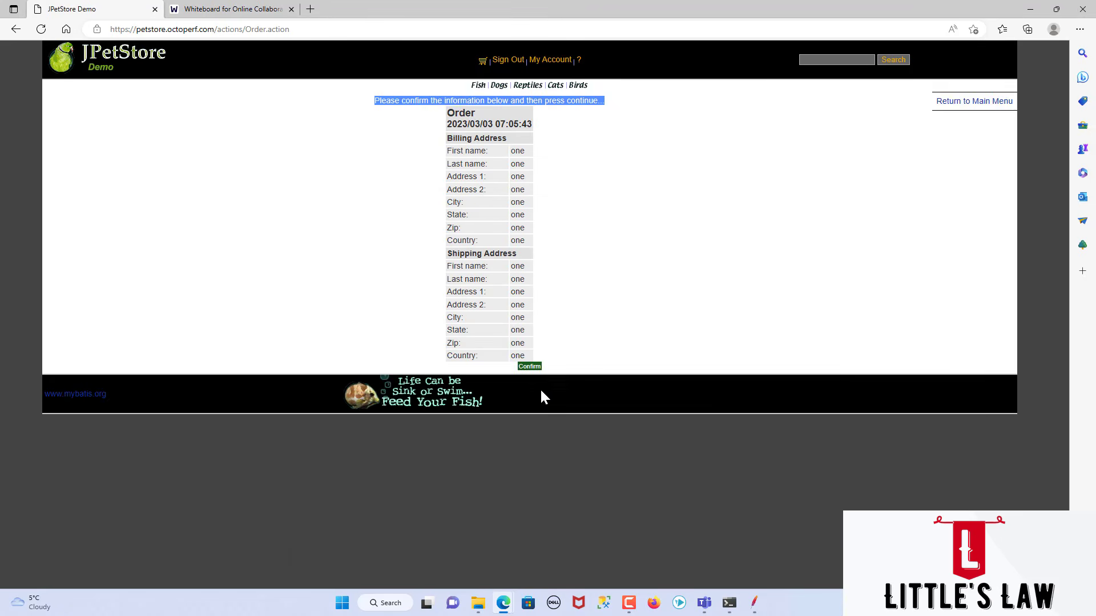
{"action": "left_click", "coordinate": [530, 366]}
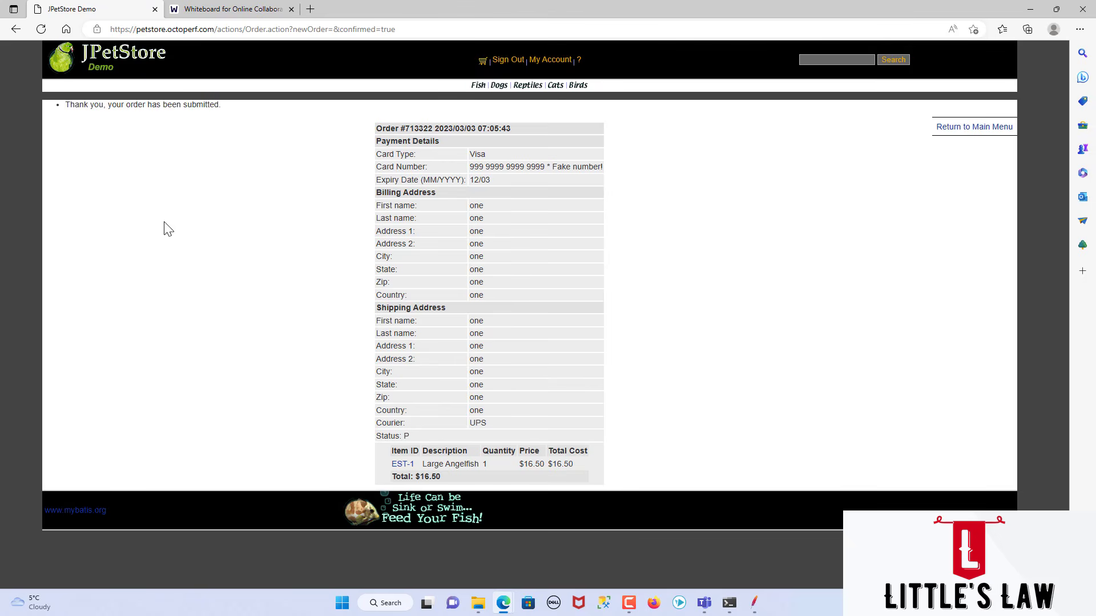
{"action": "left_click_drag", "start_coordinate": [231, 108], "coordinate": [65, 106]}
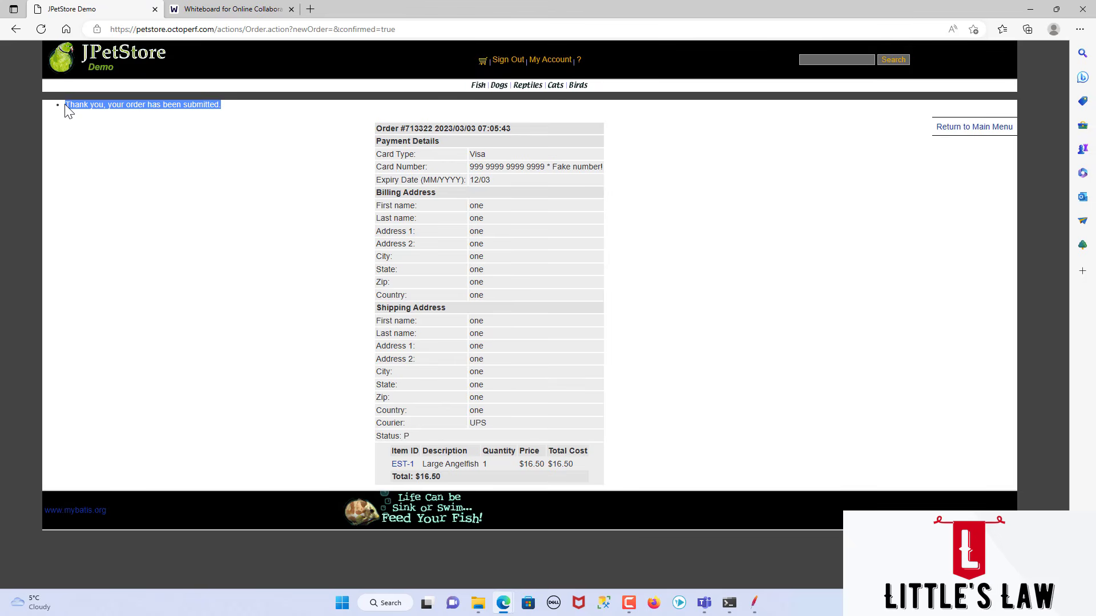
{"action": "key", "text": "ctrl+c"}
{"action": "key", "text": "alt+Tab"}
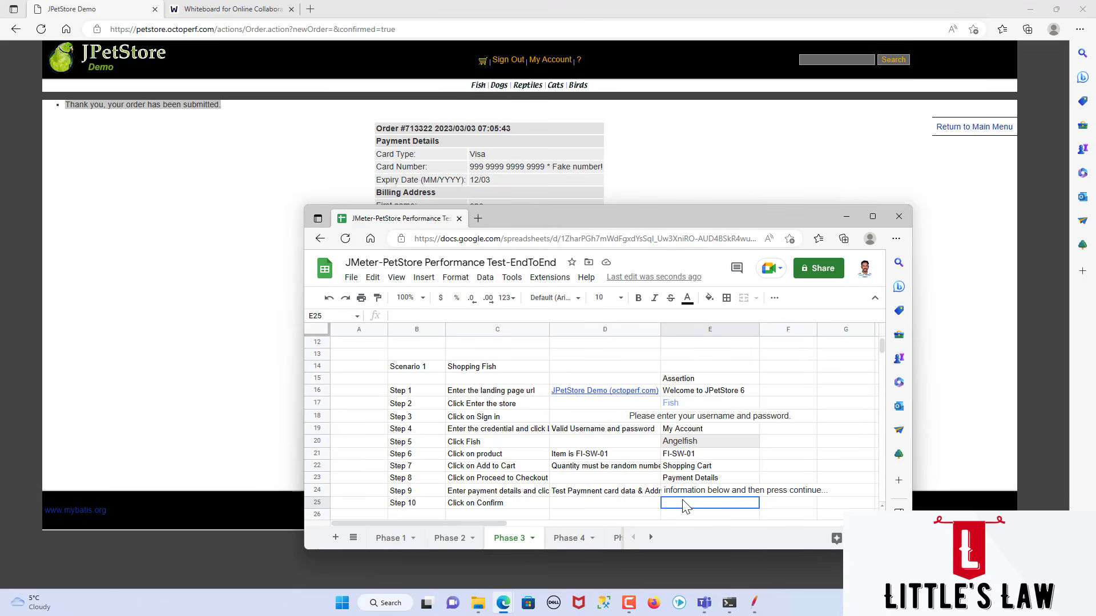
{"action": "key", "text": "ctrl+v"}
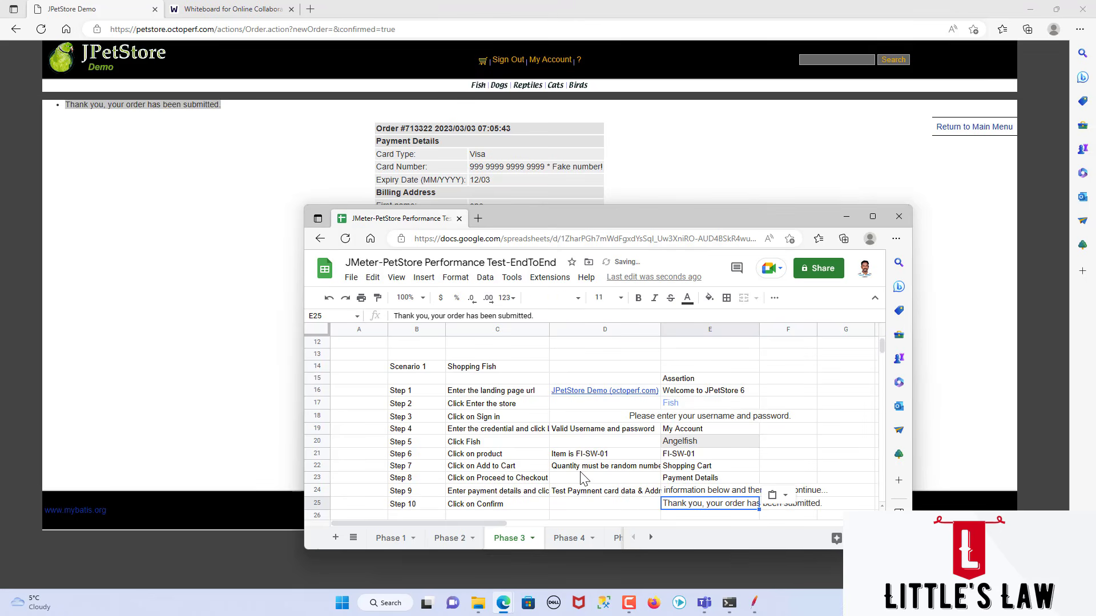
Step: Enter the label "Step 11" in cell B26 and the action "Signing out" in C26
{"action": "scroll", "coordinate": [582, 479], "scroll_direction": "down", "scroll_amount": 1}
{"action": "left_click", "coordinate": [414, 495]}
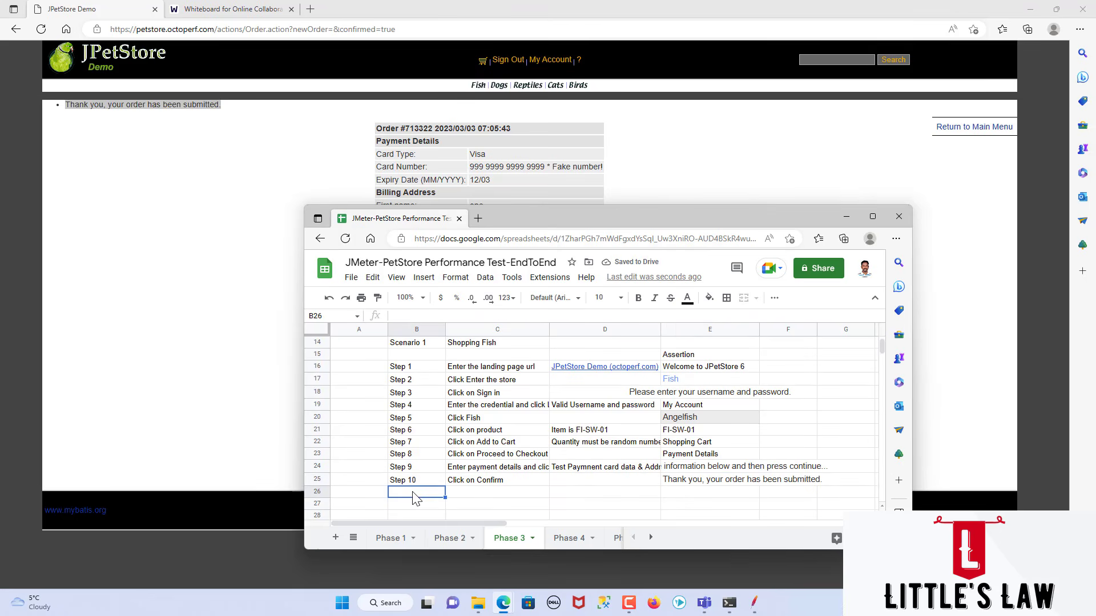
{"action": "type", "text": "Step 11"}
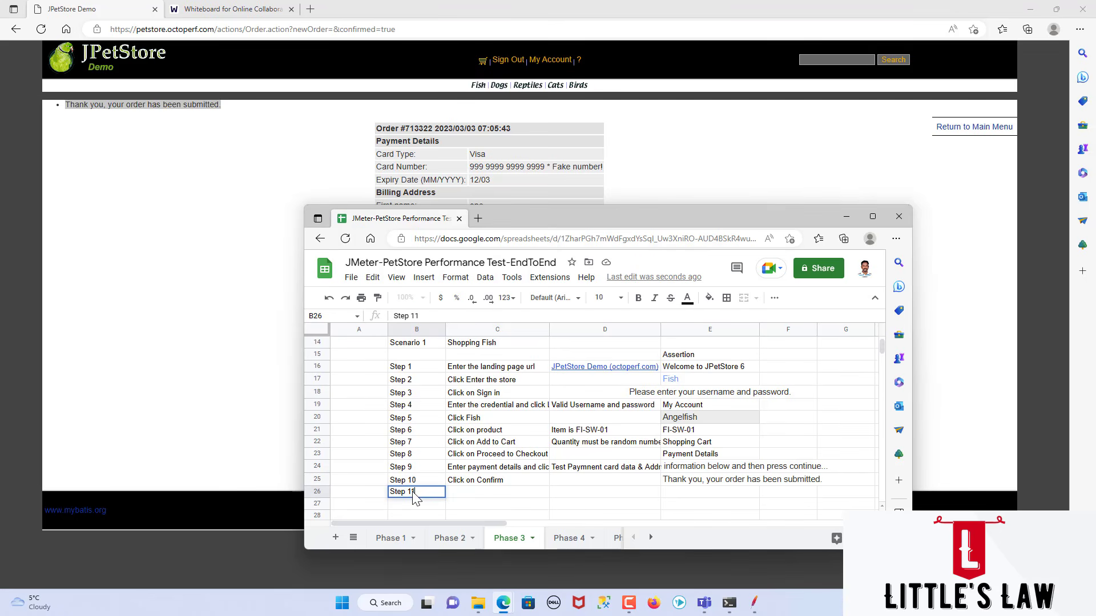
{"action": "key", "text": "Tab"}
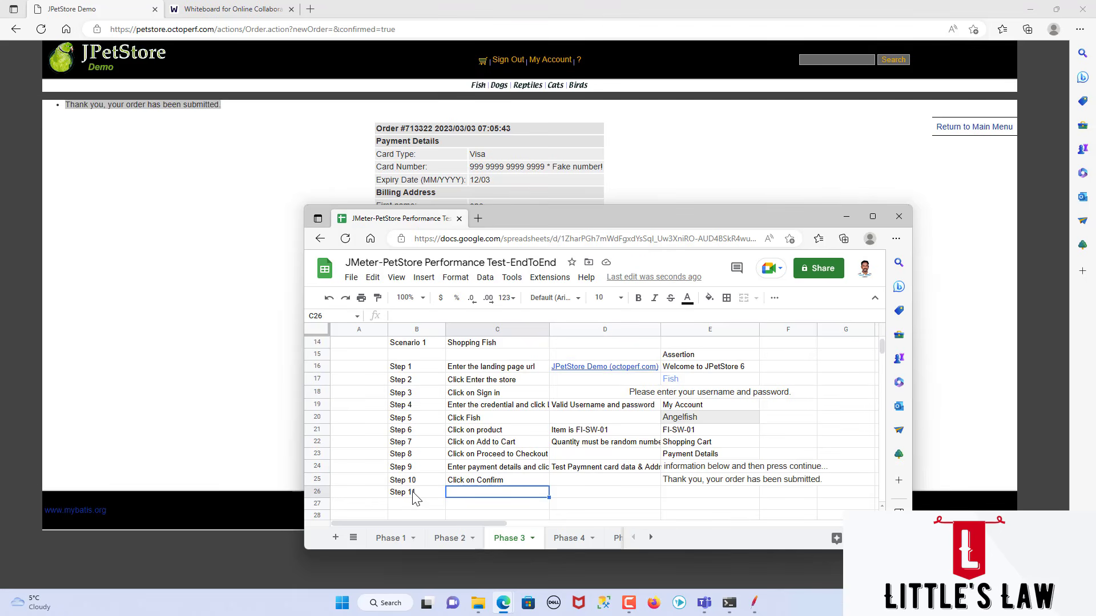
{"action": "type", "text": "Sign out o"}
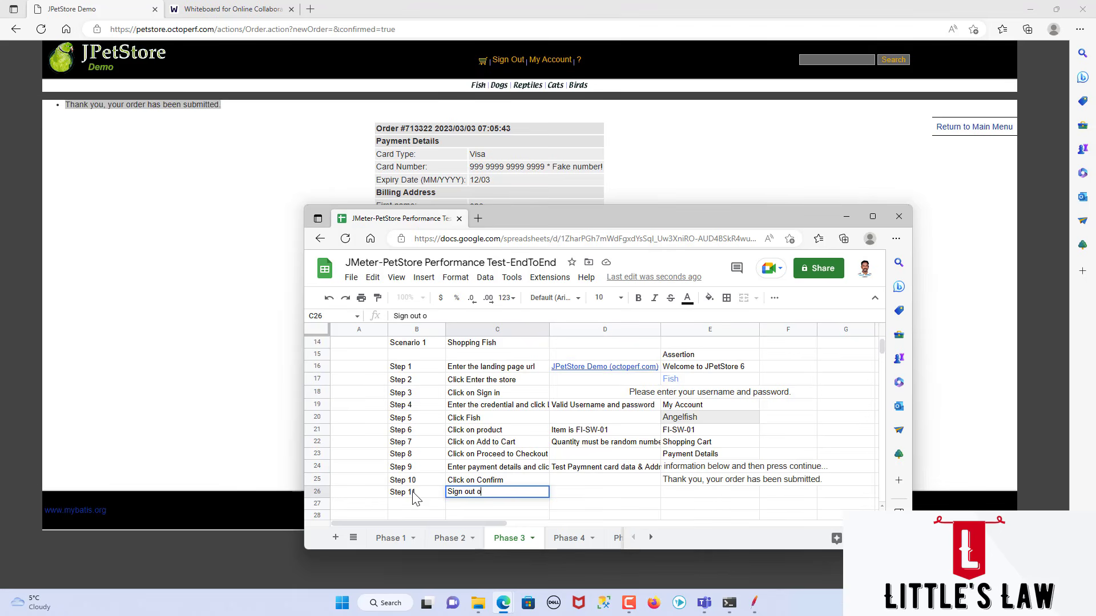
{"action": "key", "text": "BackSpace"}
{"action": "key", "text": "BackSpace"}
{"action": "key", "text": "BackSpace"}
{"action": "key", "text": "BackSpace"}
{"action": "key", "text": "BackSpace"}
{"action": "key", "text": "BackSpace"}
{"action": "type", "text": "ing out"}
{"action": "key", "text": "Tab"}
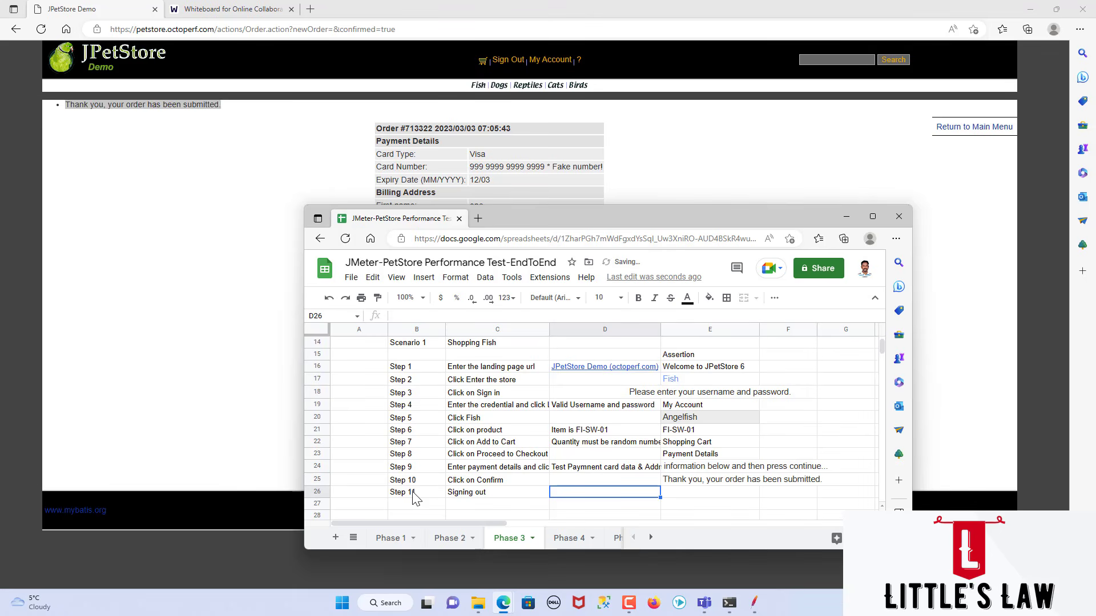
{"action": "key", "text": "Tab"}
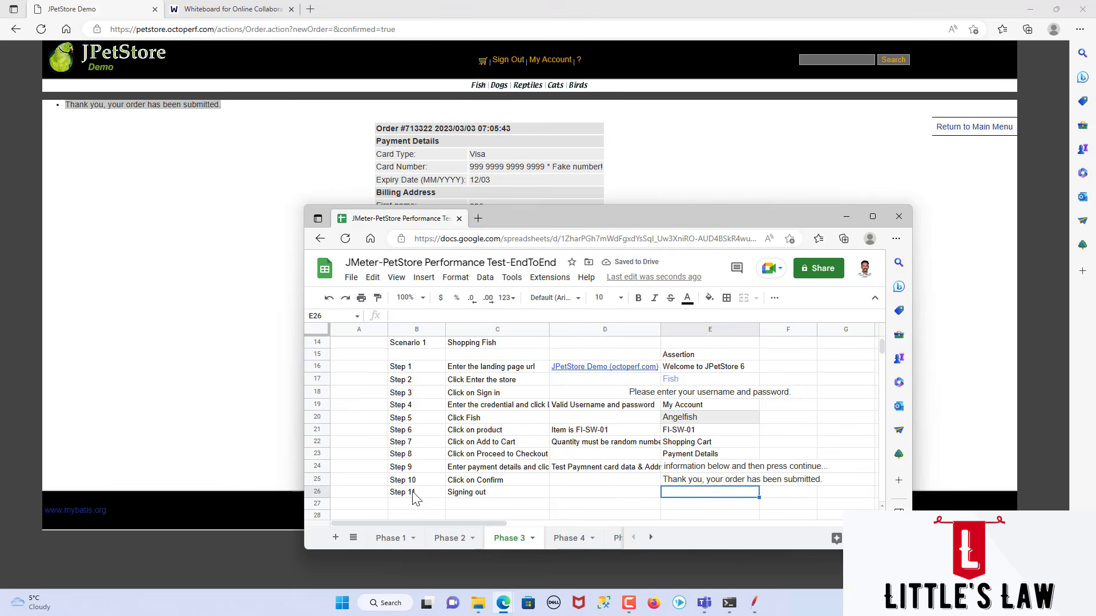
Step: Replace the Step 11 action in cell C26 with "Click on Sign out"
{"action": "left_click", "coordinate": [497, 500]}
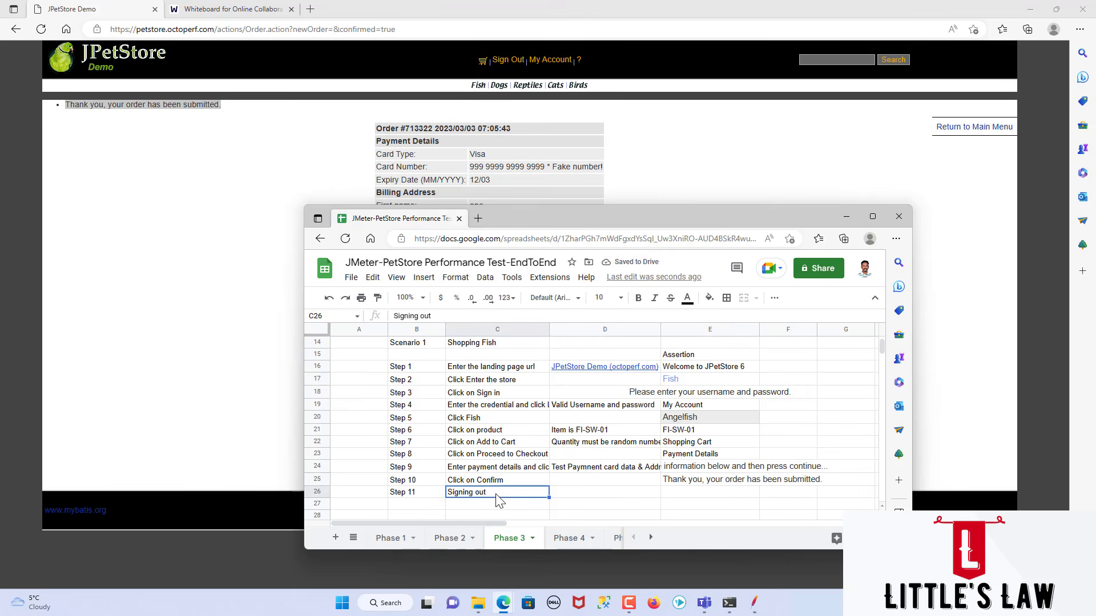
{"action": "type", "text": "Cli"}
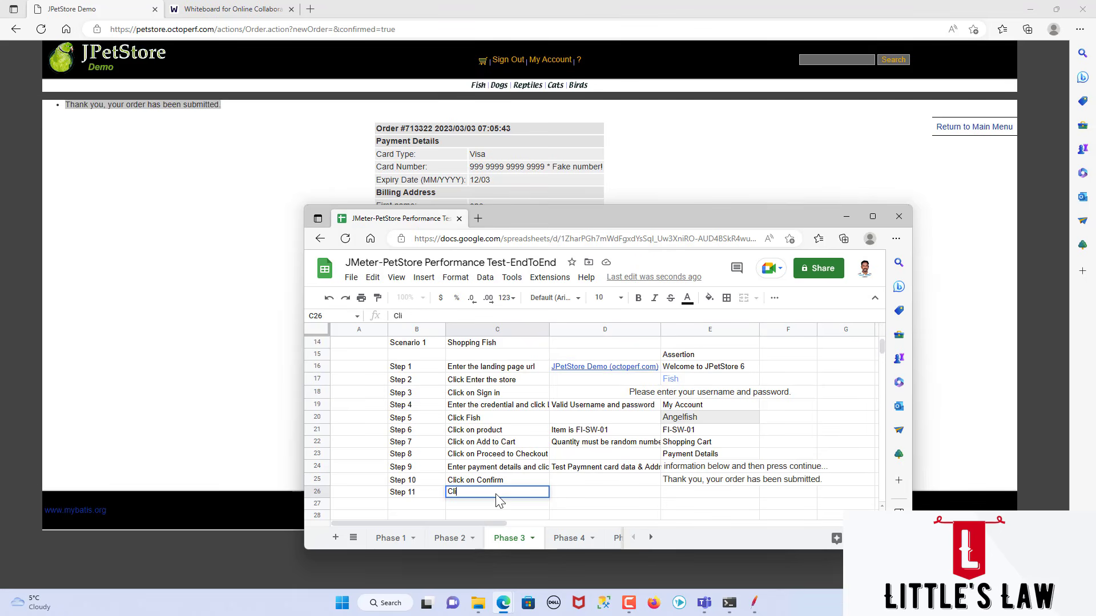
{"action": "type", "text": "ck on Sign out"}
{"action": "key", "text": "Tab"}
{"action": "key", "text": "Tab"}
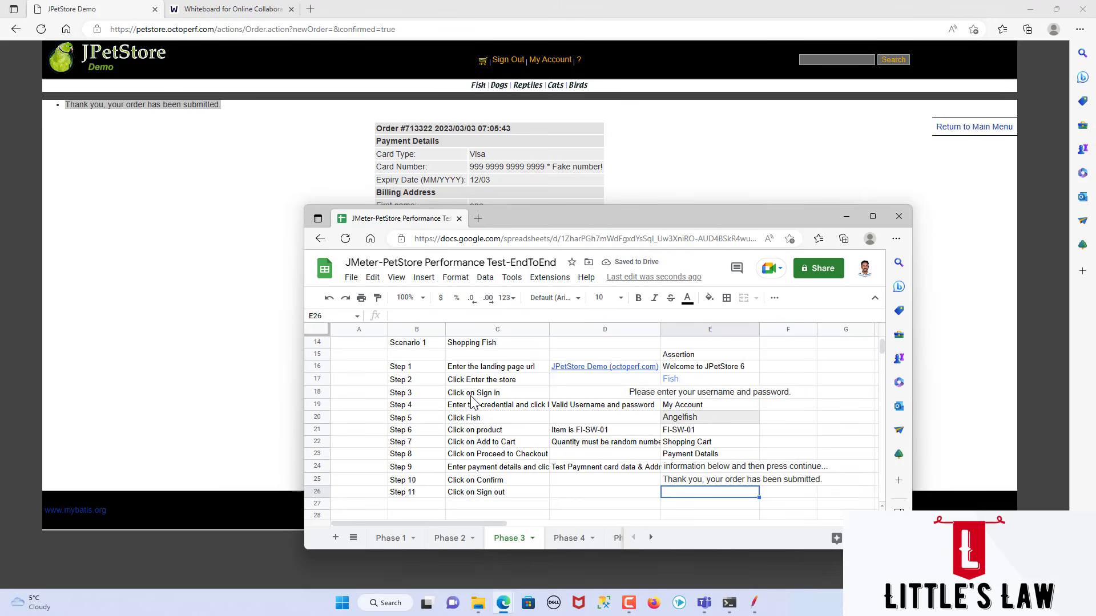
Step: Add the column headings "Step #" in cell B15 and "Transaction names" in C15 above the scenario steps
{"action": "left_click", "coordinate": [474, 372]}
{"action": "left_click_drag", "start_coordinate": [473, 372], "coordinate": [484, 498]}
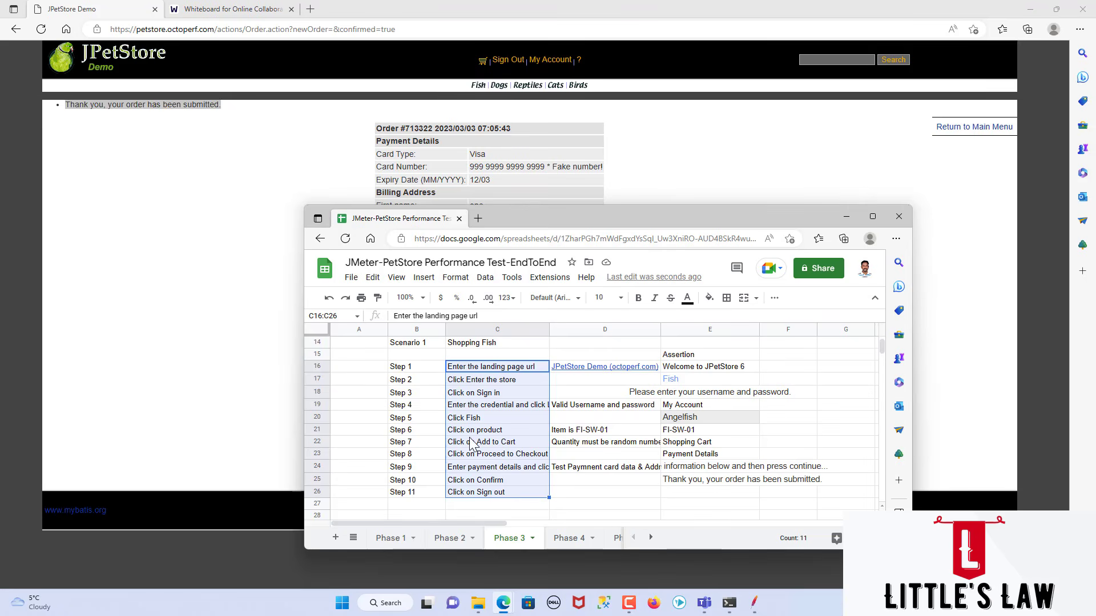
{"action": "left_click", "coordinate": [433, 359]}
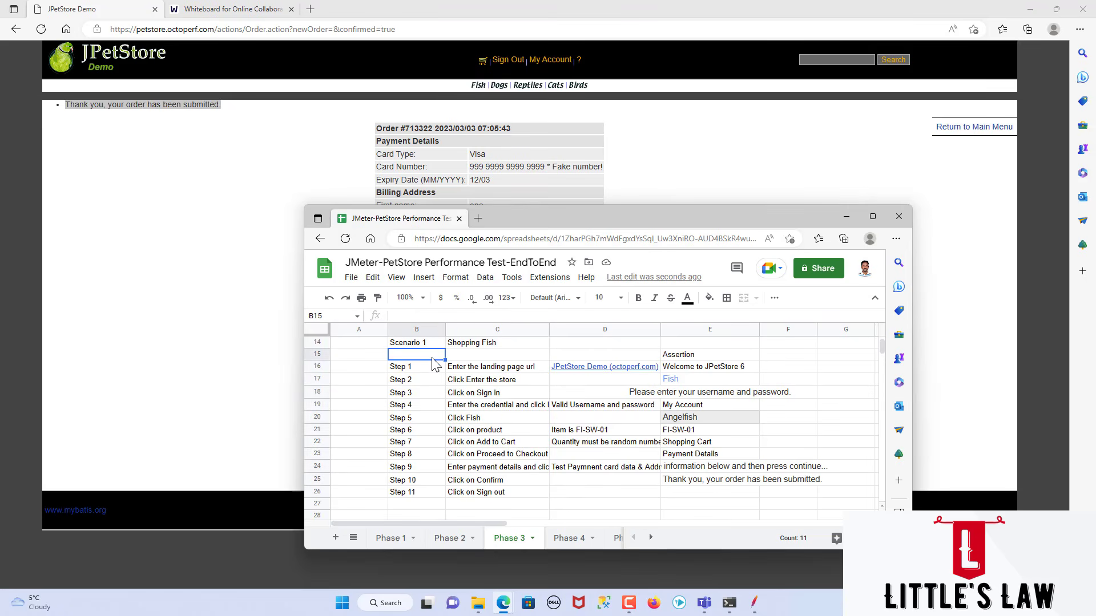
{"action": "type", "text": "Step #"}
{"action": "key", "text": "Tab"}
{"action": "type", "text": "Tra"}
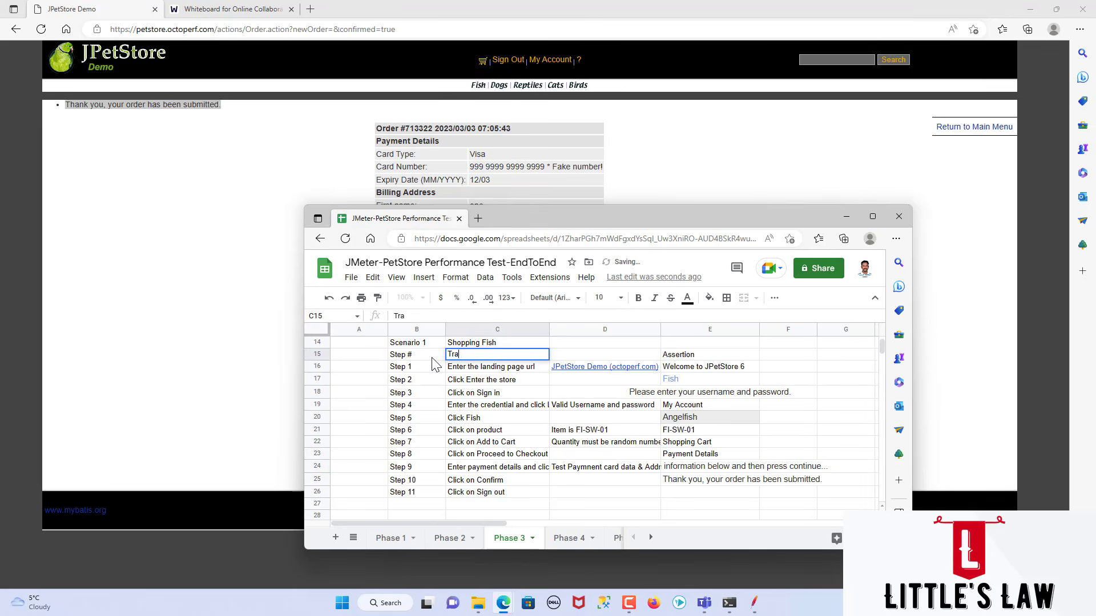
{"action": "type", "text": "nsaction names"}
{"action": "key", "text": "Tab"}
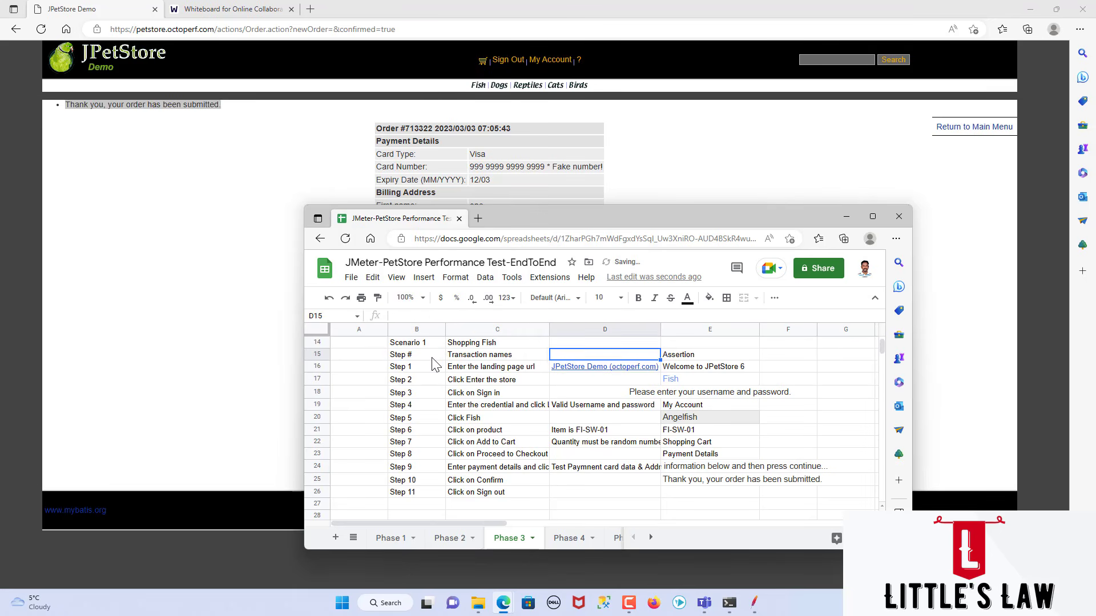
Step: Add the column heading "Test data required" in cell D15
{"action": "type", "text": "Ttest"}
{"action": "key", "text": "BackSpace"}
{"action": "type", "text": "est data requ"}
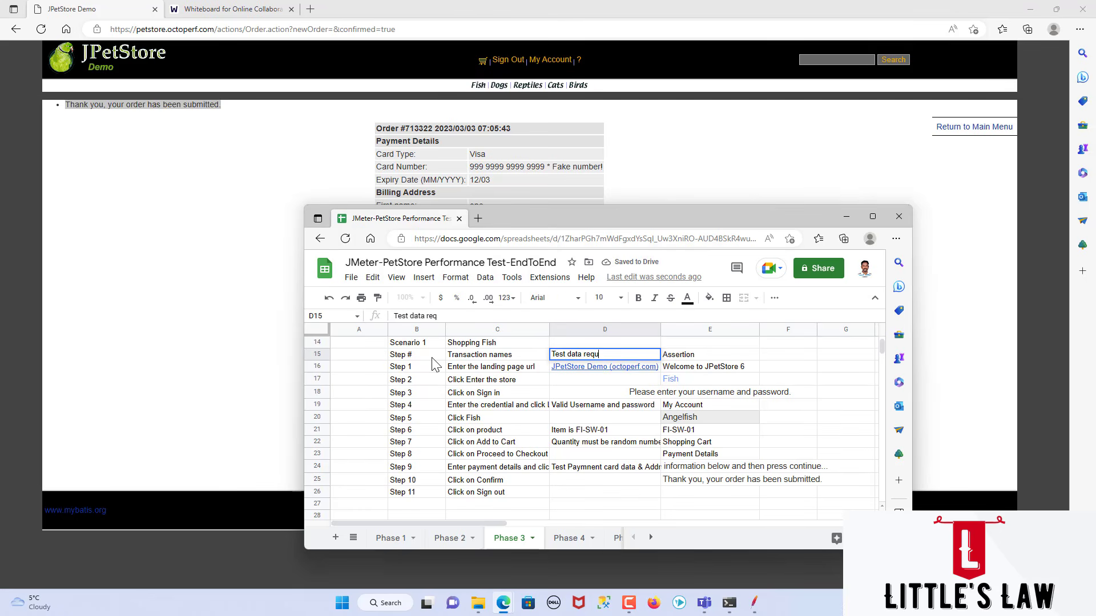
{"action": "type", "text": "ired"}
{"action": "key", "text": "Tab"}
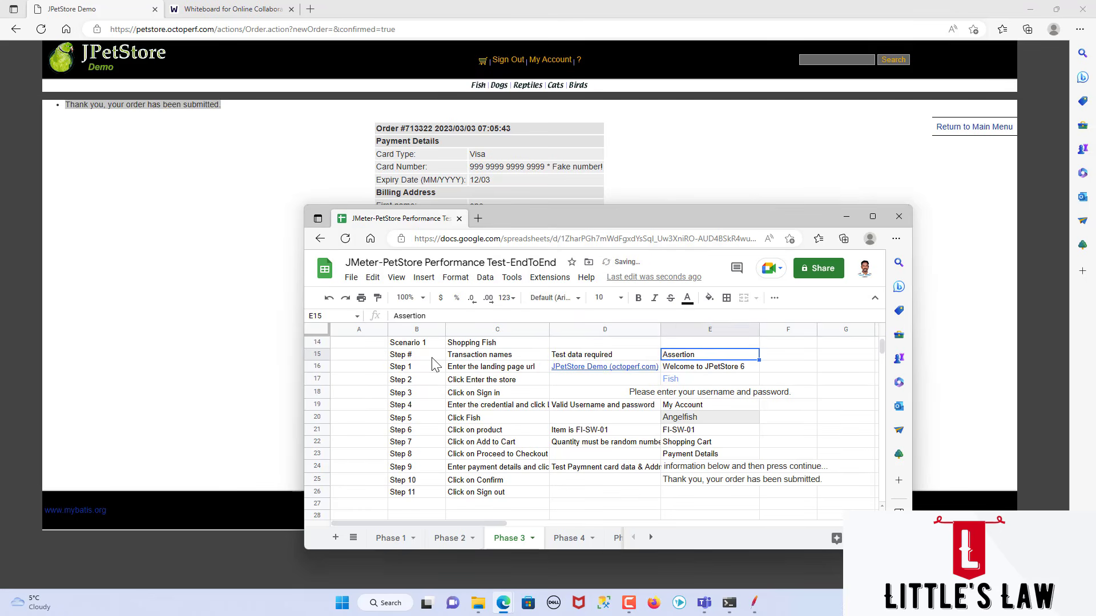
Step: Sign out of JPetStore, switch back to the spreadsheet and enter "Sign In" in cell E26 as the Step 11 assertion
{"action": "left_click", "coordinate": [577, 497]}
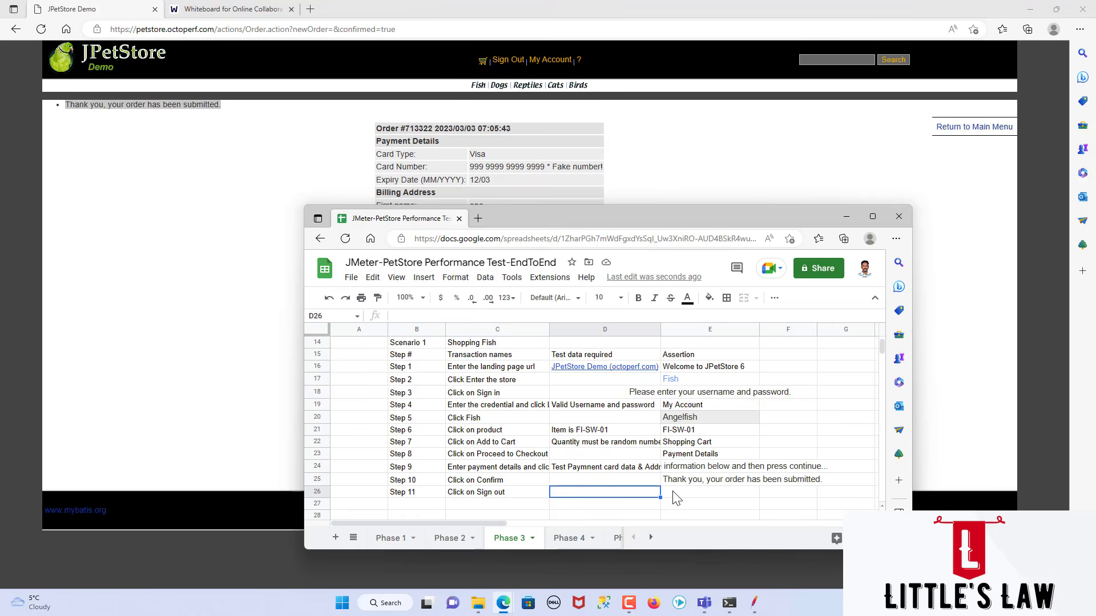
{"action": "left_click", "coordinate": [502, 60]}
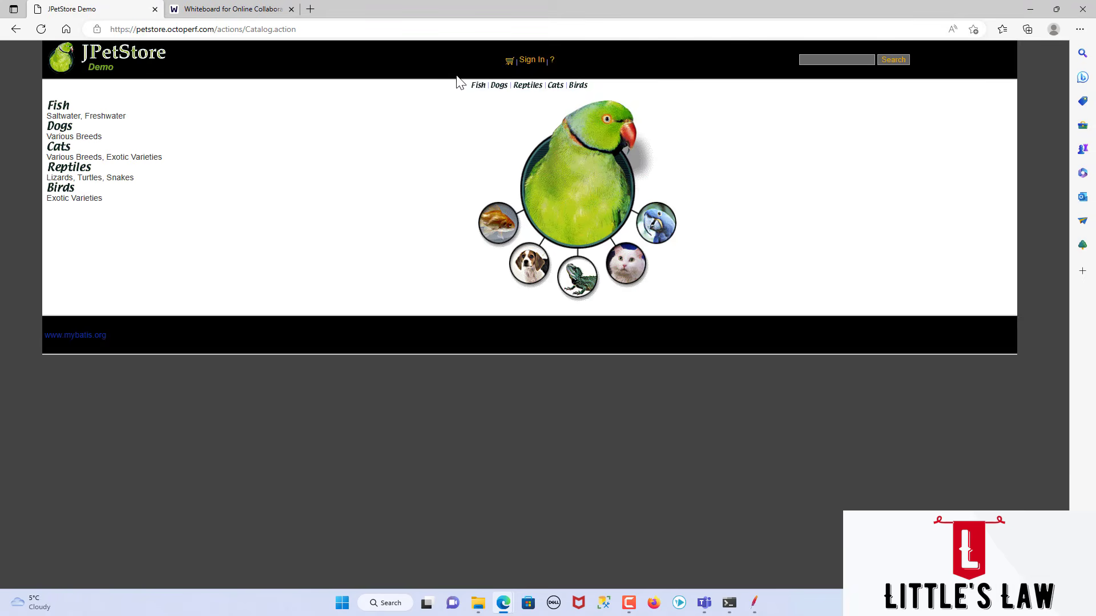
{"action": "key", "text": "alt+Tab"}
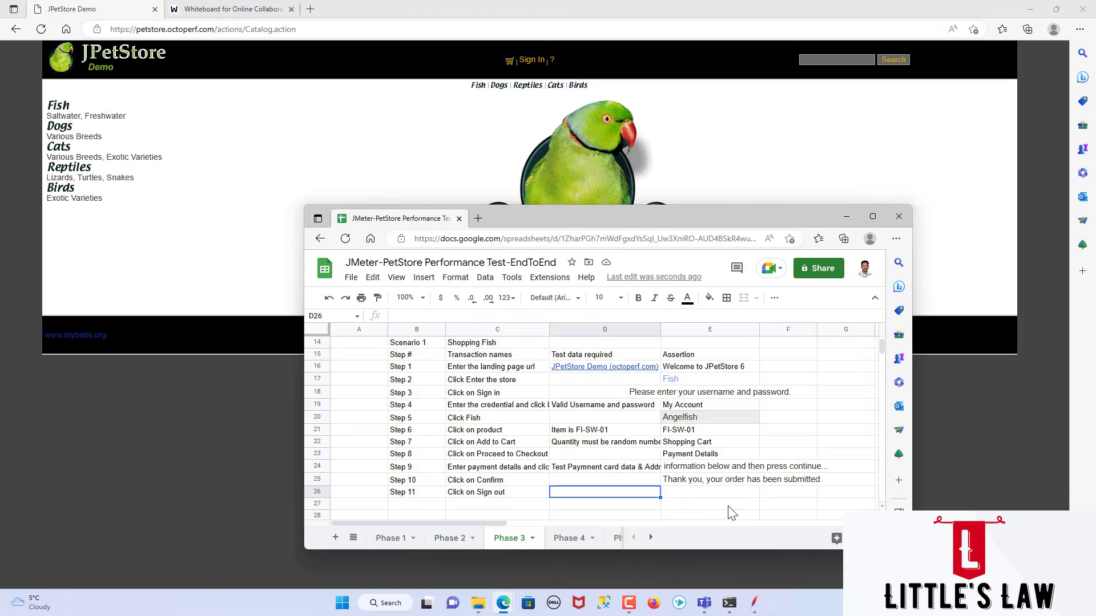
{"action": "left_click", "coordinate": [680, 495]}
{"action": "type", "text": "Sign In"}
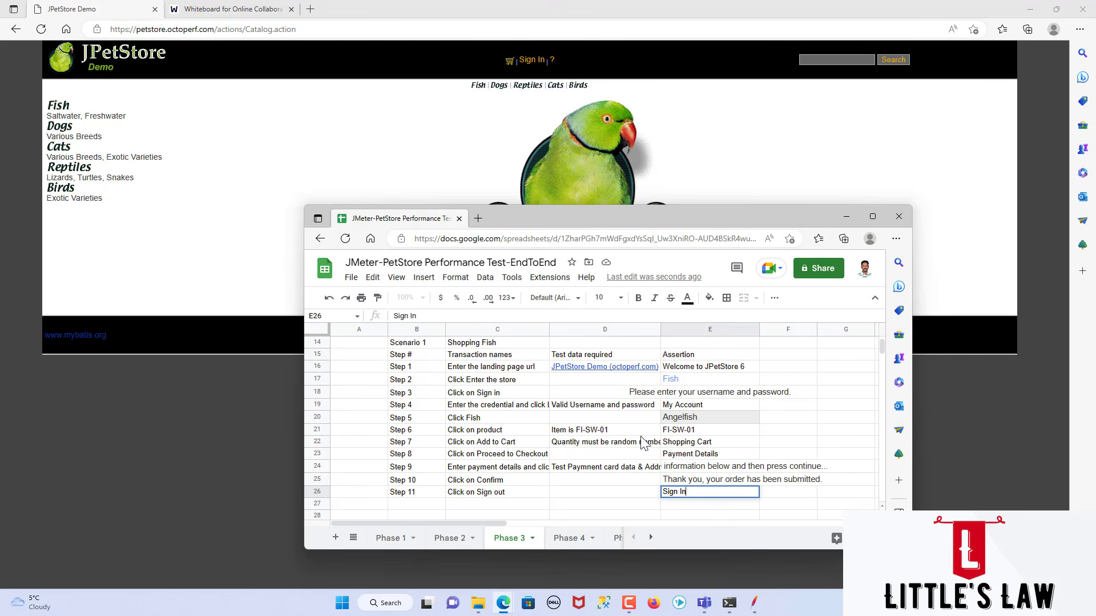
{"action": "double_click", "coordinate": [616, 211]}
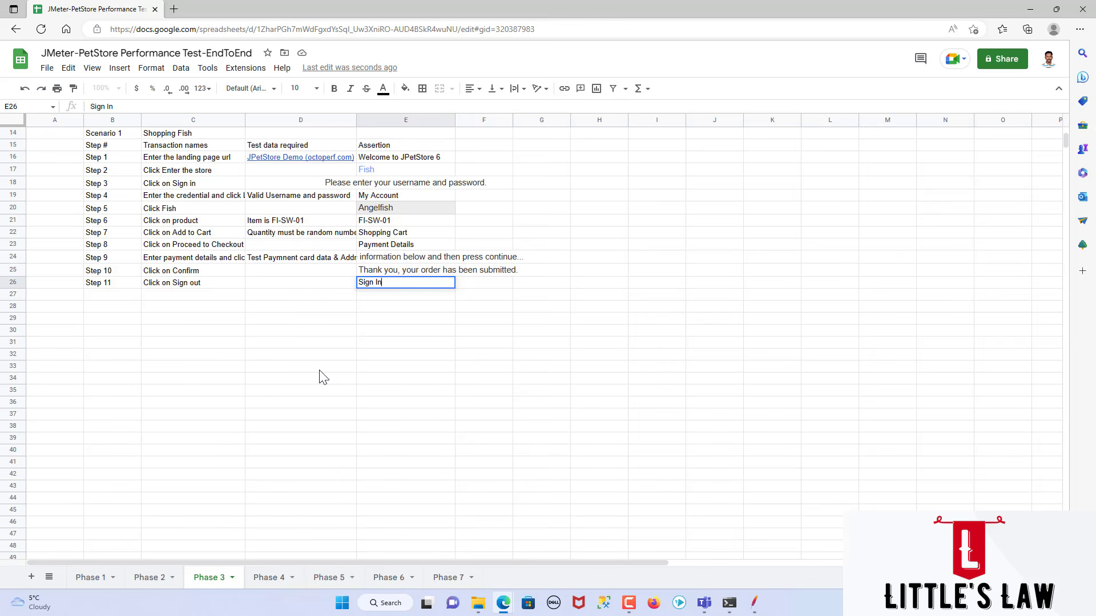
{"action": "scroll", "coordinate": [323, 377], "scroll_direction": "up", "scroll_amount": 5}
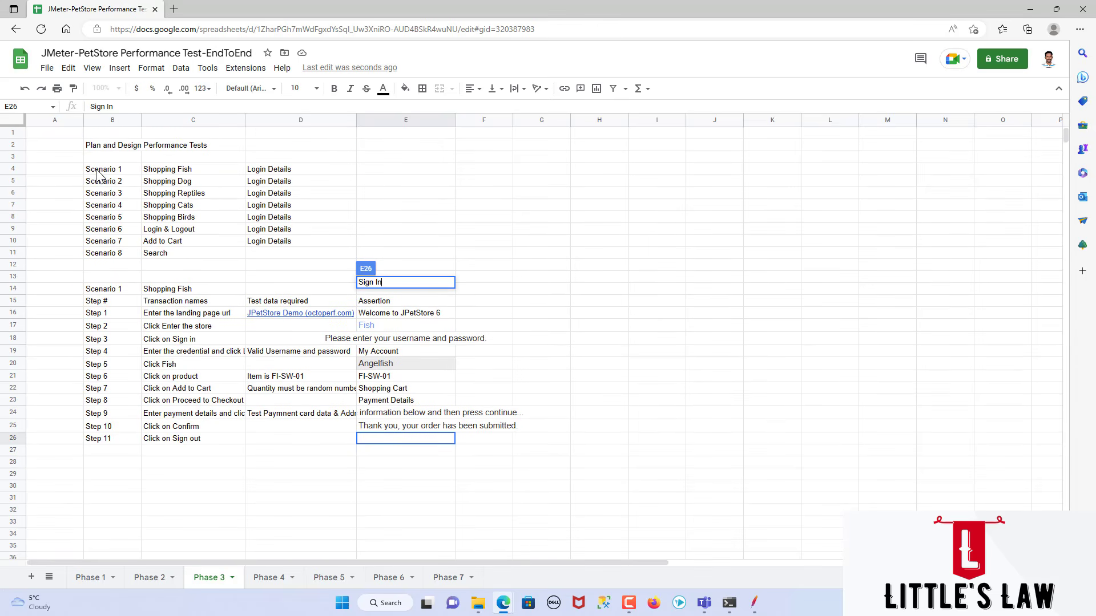
{"action": "type", "text": "gn In"}
{"action": "left_click_drag", "start_coordinate": [110, 167], "coordinate": [245, 261]}
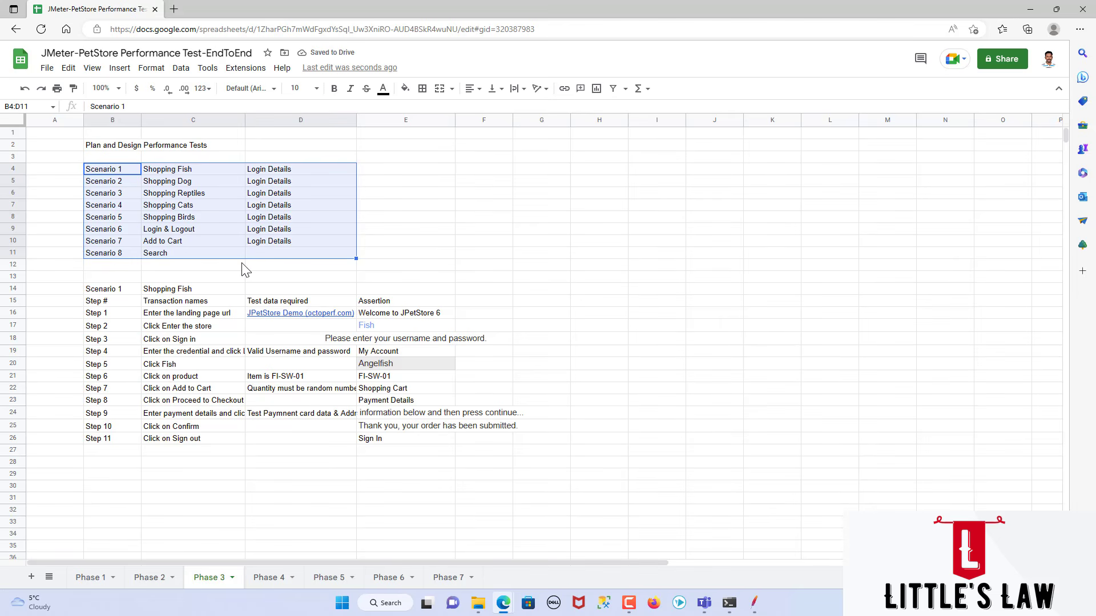
{"action": "left_click", "coordinate": [241, 264]}
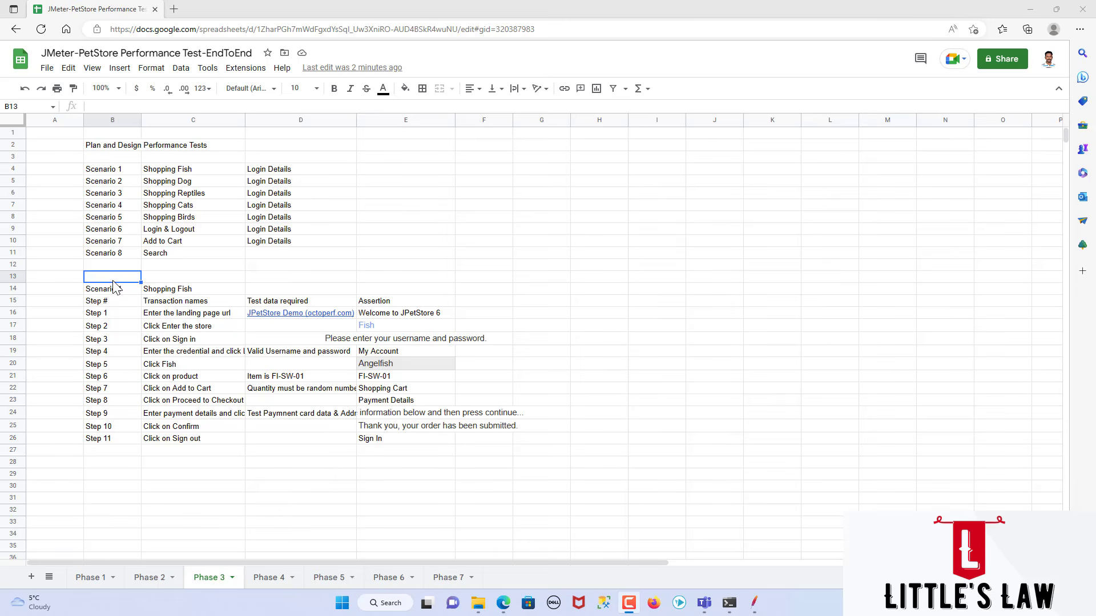
Step: Enter the heading "Web application" in cell B13 above the Scenario 1 step table
{"action": "left_click", "coordinate": [107, 278]}
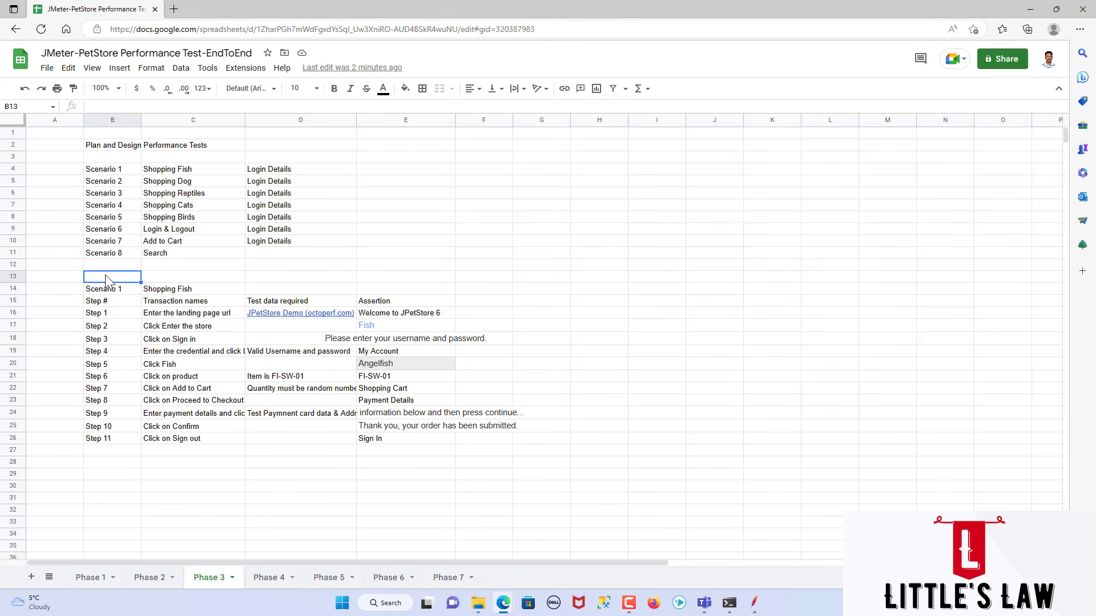
{"action": "type", "text": "Web a"}
{"action": "key", "text": "Return"}
Step: Enter the heading "API Call" in cell B29 below the Scenario 1 step table
{"action": "key", "text": "Down"}
{"action": "key", "text": "Down"}
{"action": "key", "text": "Down"}
{"action": "key", "text": "Down"}
{"action": "key", "text": "Down"}
{"action": "key", "text": "Down"}
{"action": "key", "text": "Down"}
{"action": "key", "text": "Down"}
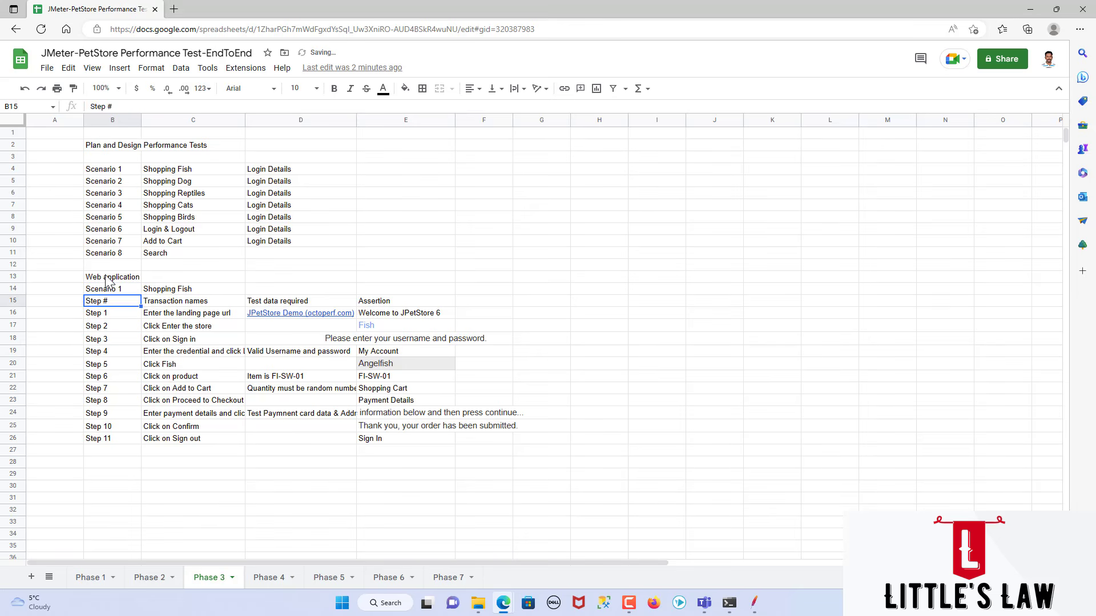
{"action": "key", "text": "Down"}
{"action": "key", "text": "Down"}
{"action": "key", "text": "Down"}
{"action": "key", "text": "Down"}
{"action": "key", "text": "Down"}
{"action": "key", "text": "Down"}
{"action": "key", "text": "Down"}
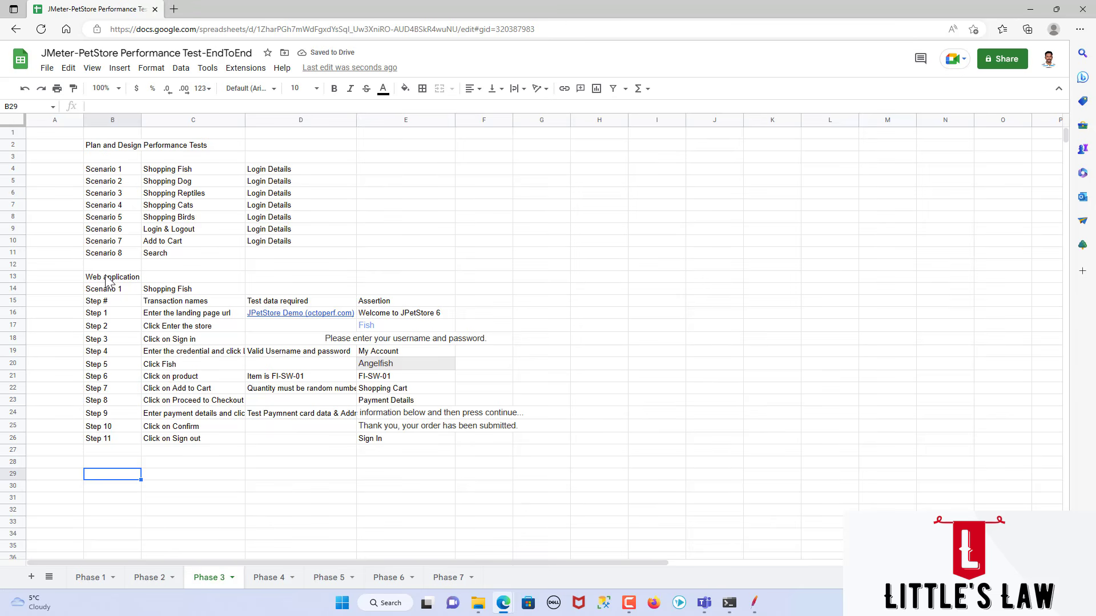
{"action": "type", "text": "API Call"}
{"action": "key", "text": "Return"}
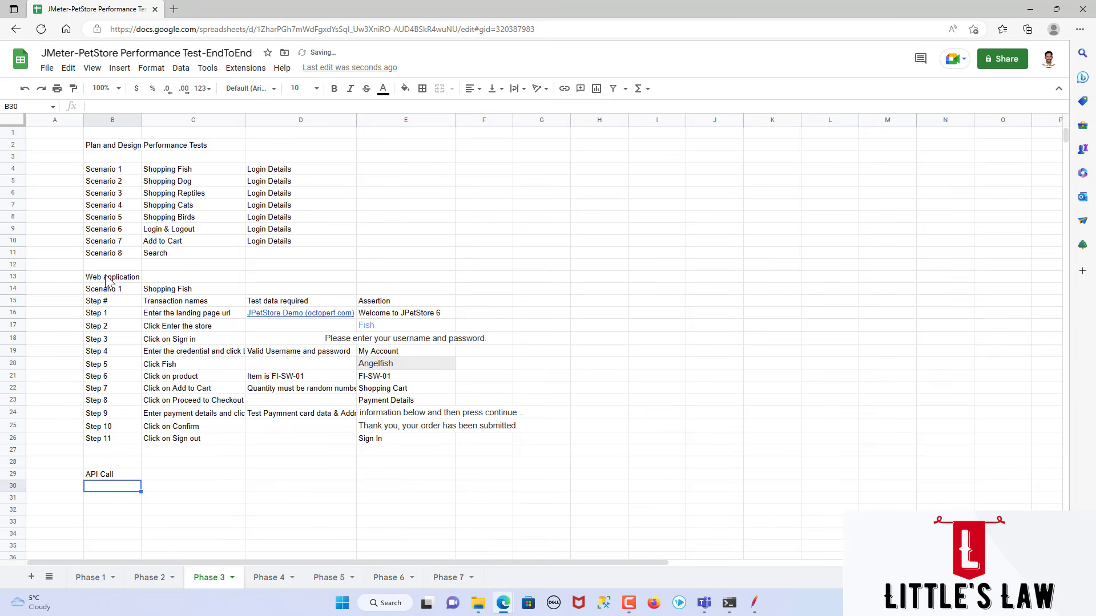
Step: Label Scenario 1 as "Web application" in cell A4 and keep the text on the clipboard
{"action": "left_click", "coordinate": [63, 172]}
{"action": "type", "text": "W"}
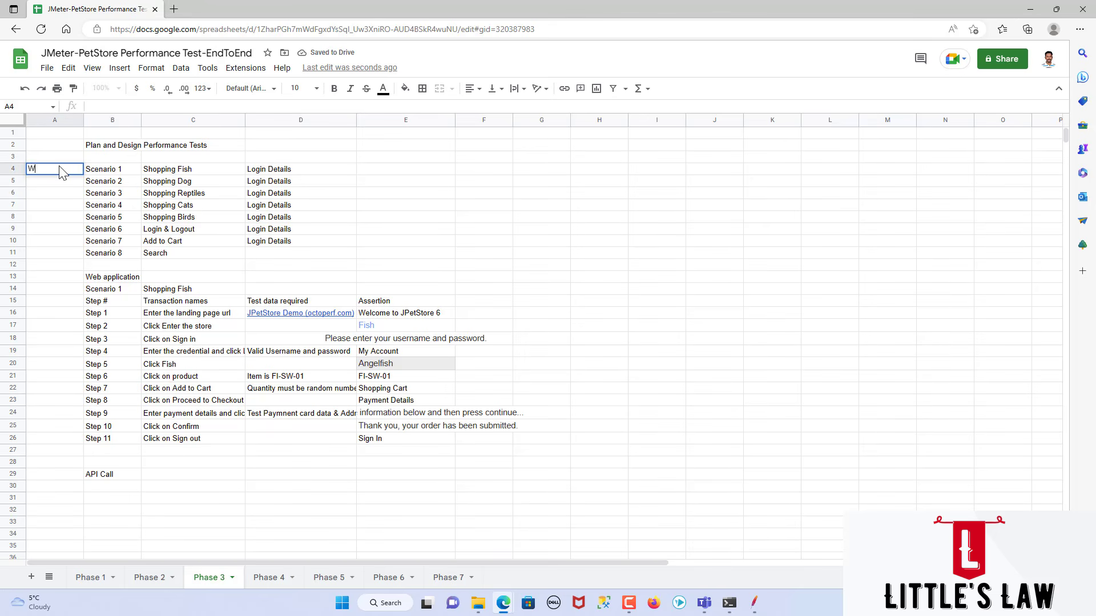
{"action": "type", "text": "eb application"}
{"action": "key", "text": "Return"}
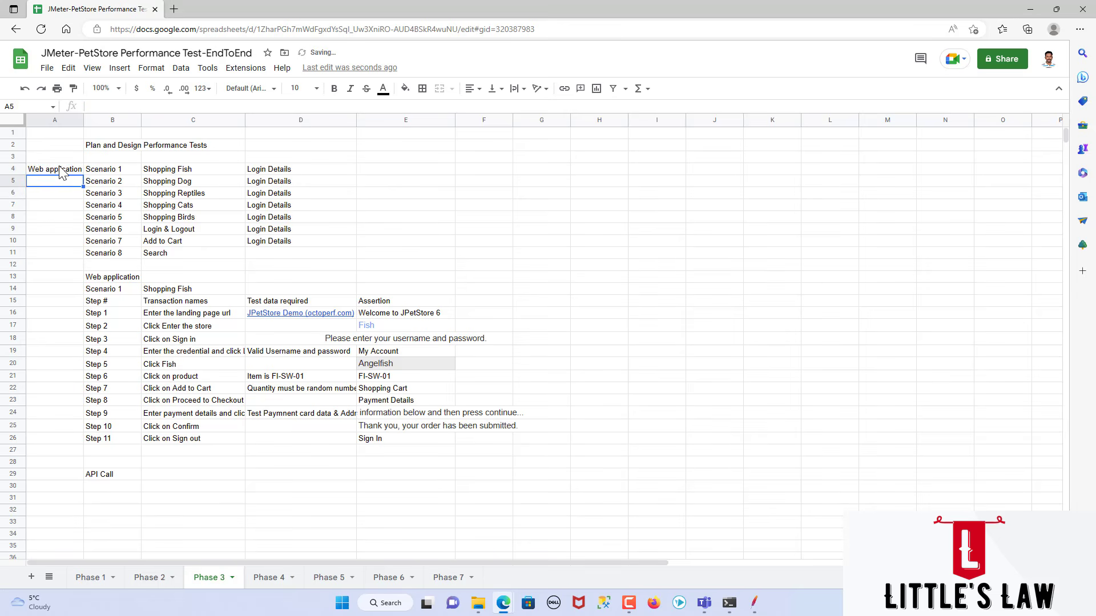
{"action": "key", "text": "Up"}
{"action": "key", "text": "Delete"}
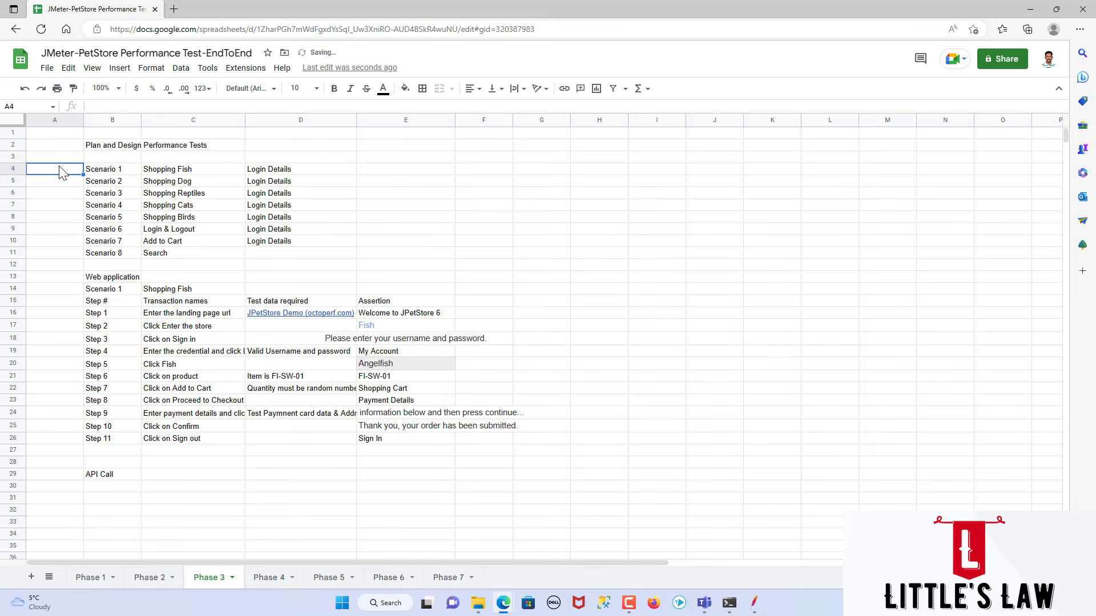
{"action": "type", "text": "Web application"}
Step: Paste the "Web application" label into cells A5 through A10, beside Scenarios 2 to 7
{"action": "key", "text": "Down"}
{"action": "type", "text": "Web application"}
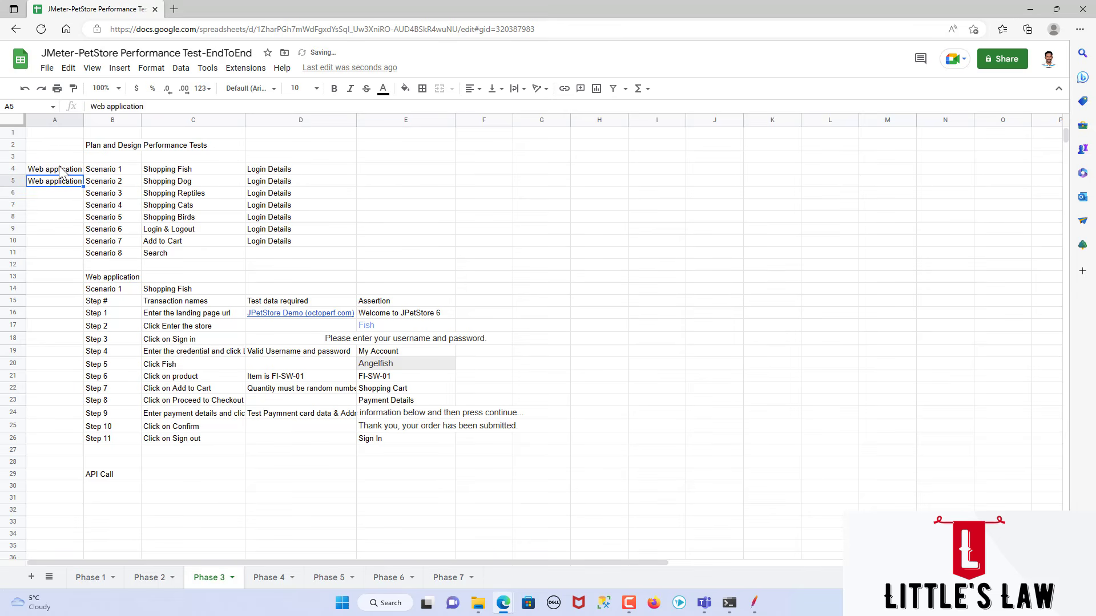
{"action": "key", "text": "Down"}
{"action": "type", "text": "Web application"}
{"action": "key", "text": "Down"}
{"action": "type", "text": "Web application"}
{"action": "key", "text": "Down"}
{"action": "type", "text": "Web application"}
{"action": "key", "text": "Down"}
{"action": "type", "text": "Web application"}
{"action": "key", "text": "Down"}
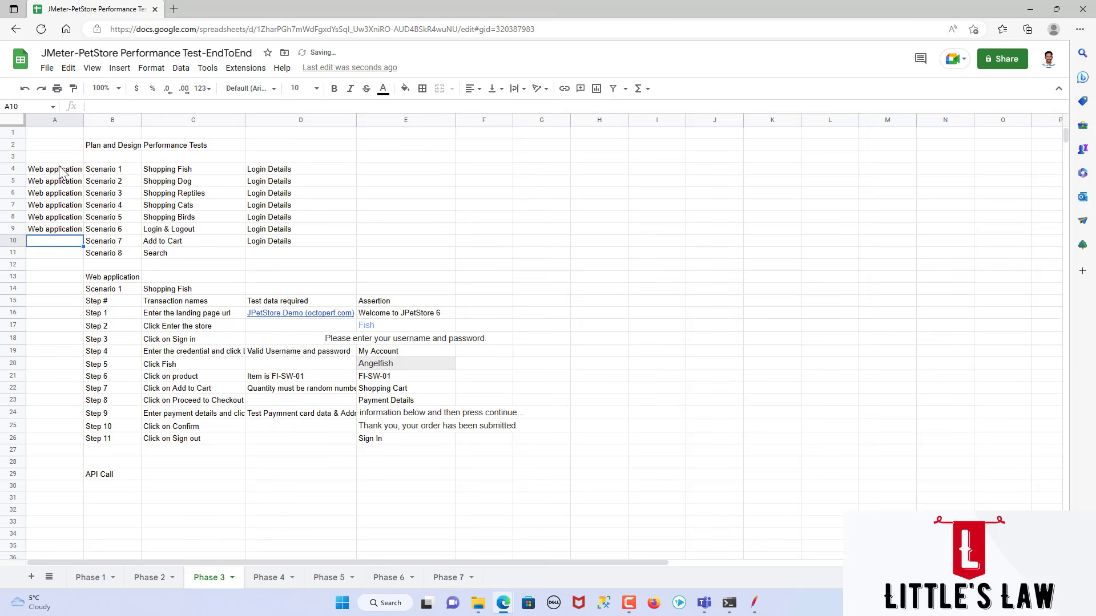
{"action": "type", "text": "Web application"}
{"action": "key", "text": "Down"}
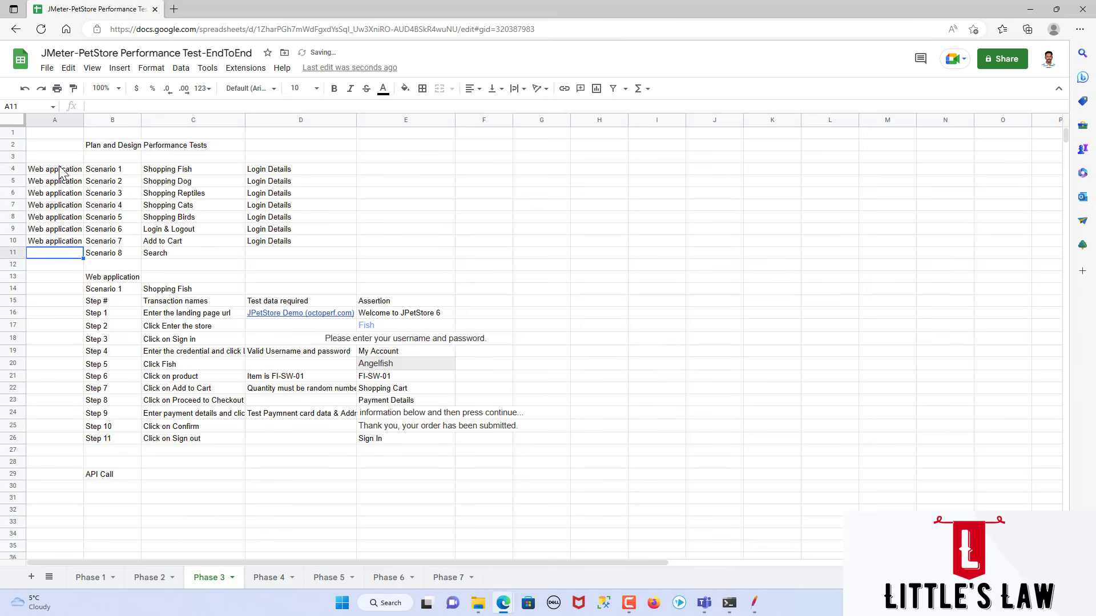
Step: Label Scenario 8, Search, as "API" in cell A11
{"action": "type", "text": "API"}
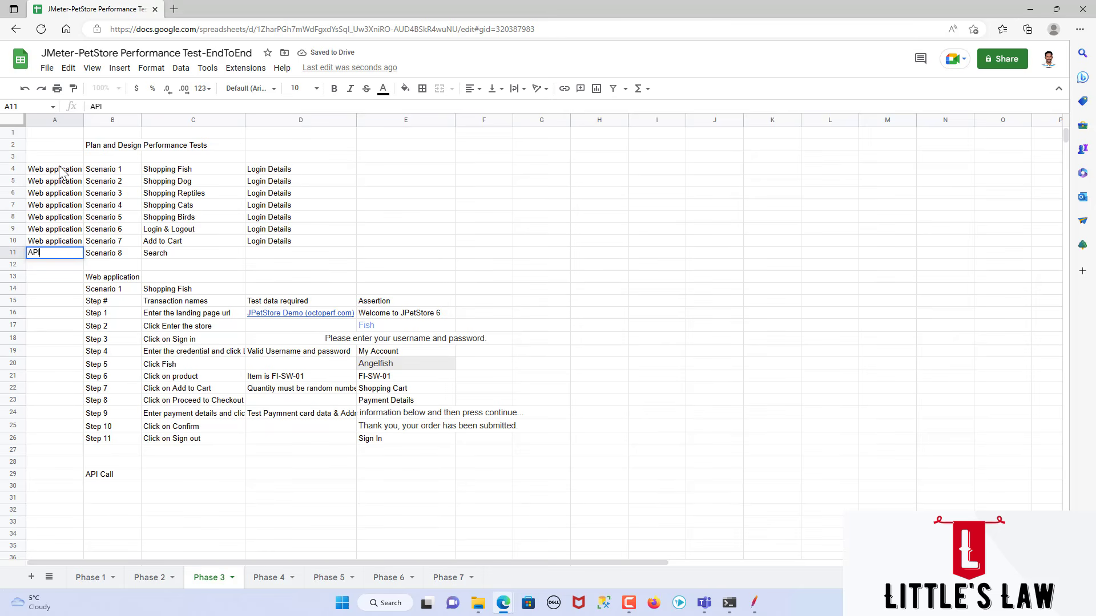
{"action": "left_click", "coordinate": [108, 488]}
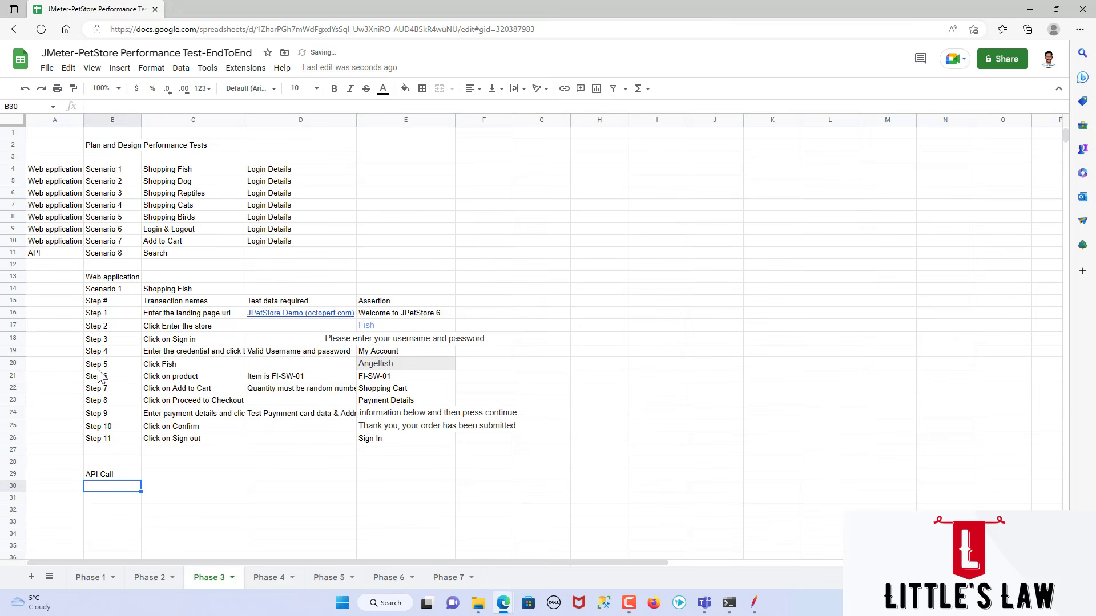
{"action": "left_click", "coordinate": [194, 254]}
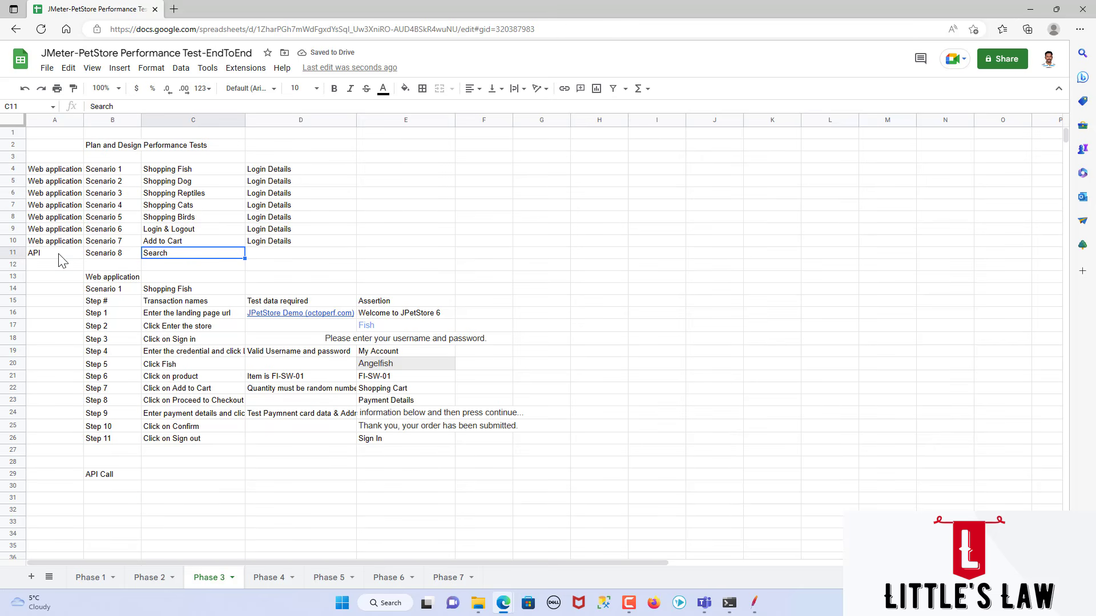
{"action": "left_click_drag", "start_coordinate": [59, 255], "coordinate": [91, 258]}
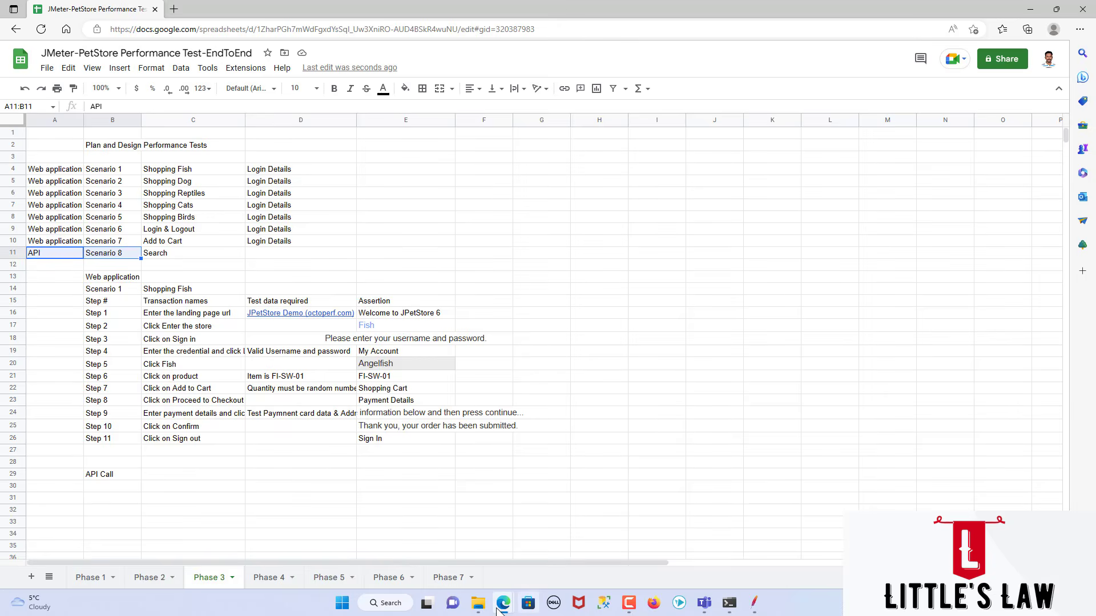
Step: Switch to the JPetStore window and search the catalog for "fish", returning to the start page once to repeat the search
{"action": "mouse_move", "coordinate": [503, 603]}
{"action": "left_click", "coordinate": [481, 549]}
{"action": "left_click", "coordinate": [827, 59]}
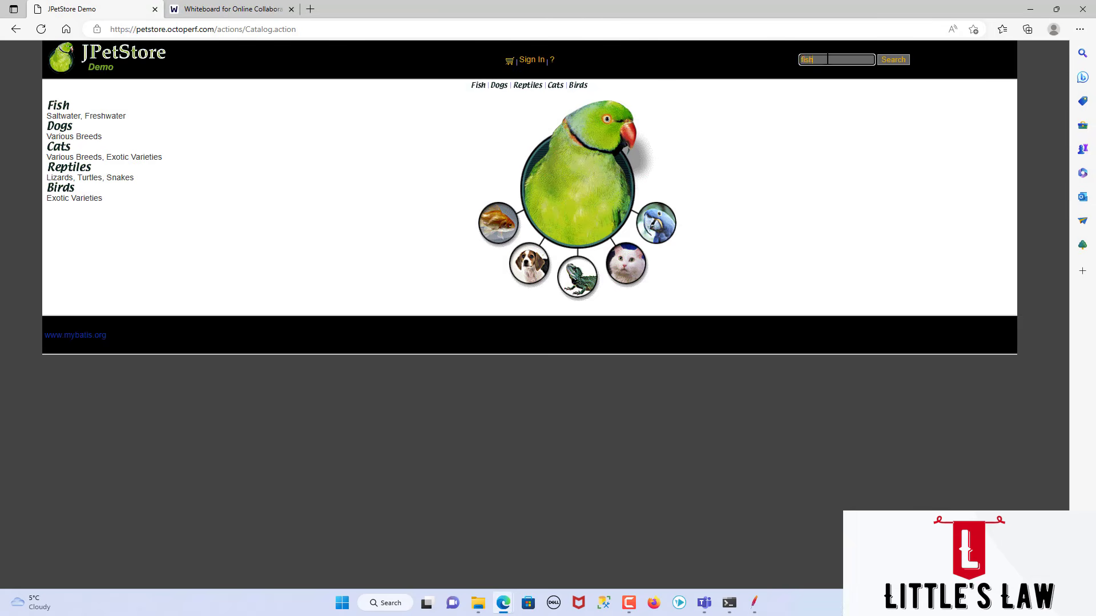
{"action": "key", "text": "BackSpace"}
{"action": "left_click", "coordinate": [821, 60]}
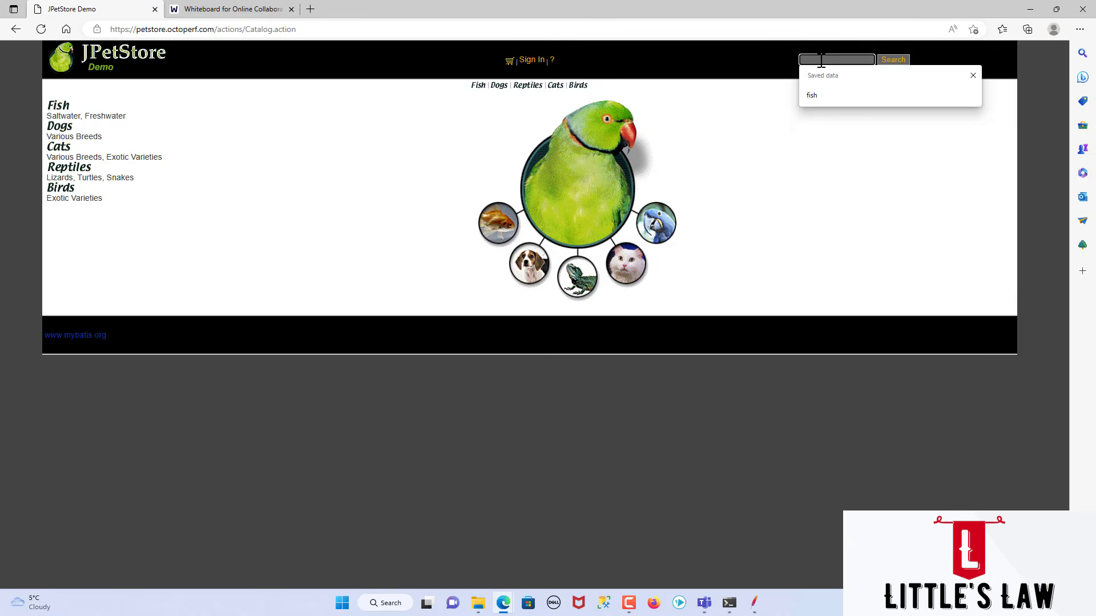
{"action": "left_click", "coordinate": [826, 93]}
{"action": "left_click", "coordinate": [903, 60]}
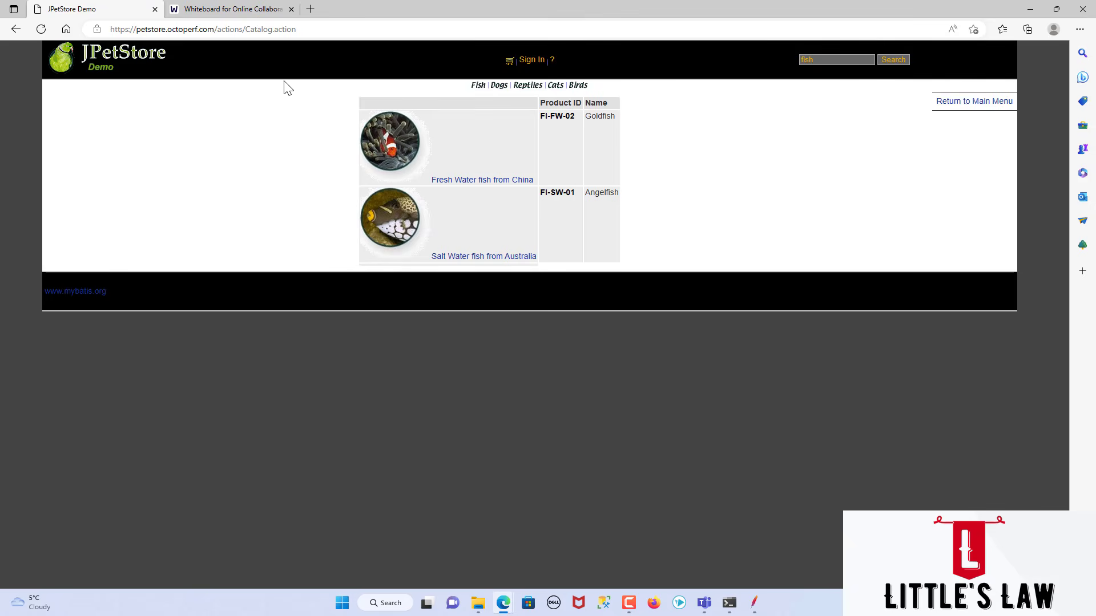
{"action": "left_click", "coordinate": [16, 29]}
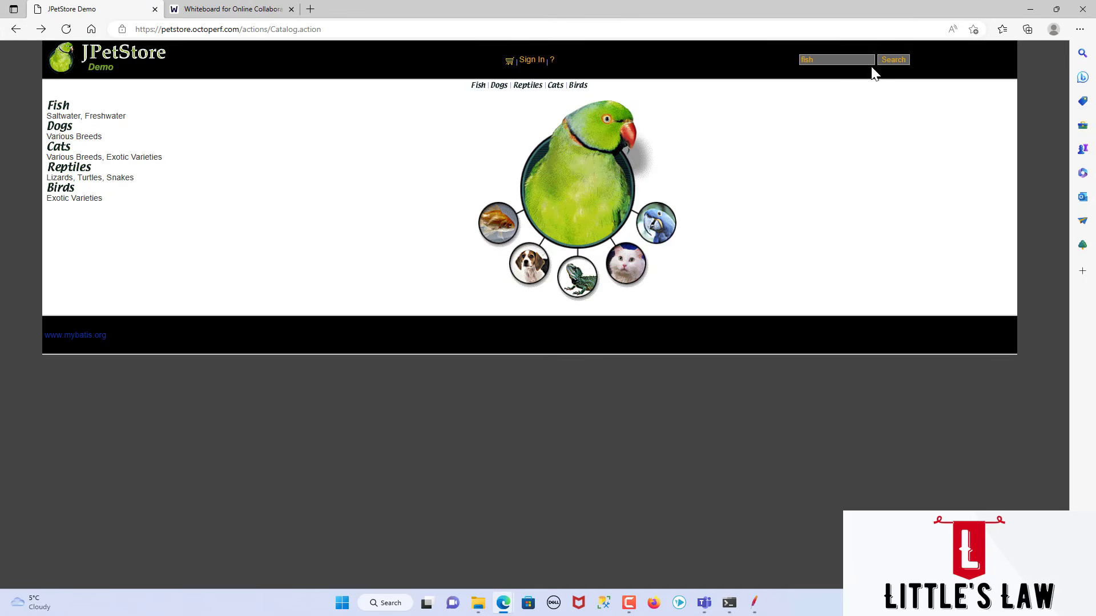
{"action": "left_click", "coordinate": [893, 59]}
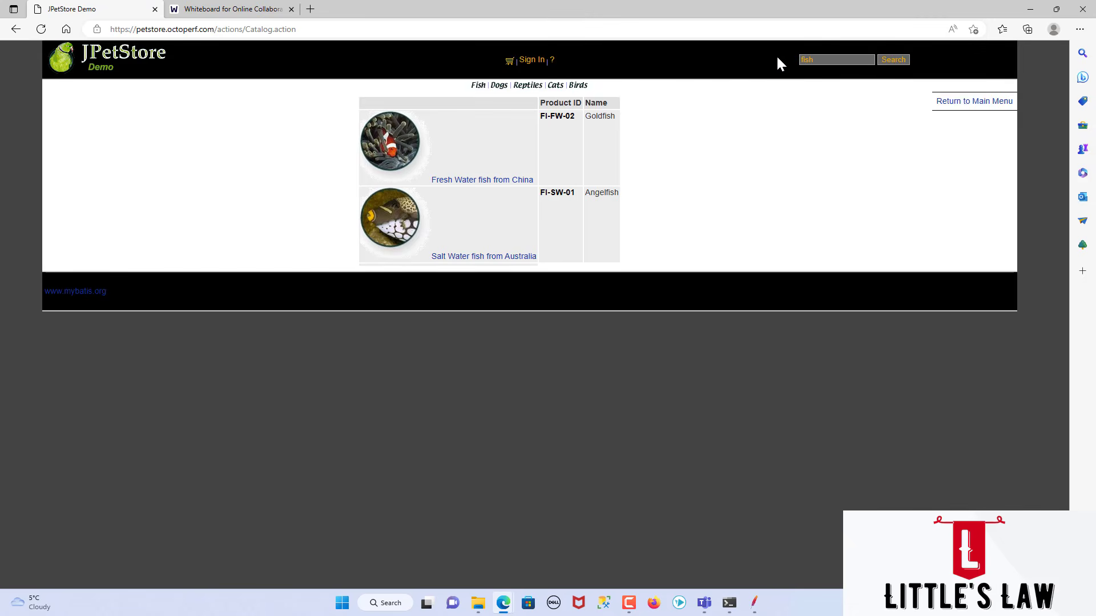
Step: Open the browser developer tools for the search field and record the network activity of the "fish" search
{"action": "right_click", "coordinate": [807, 61]}
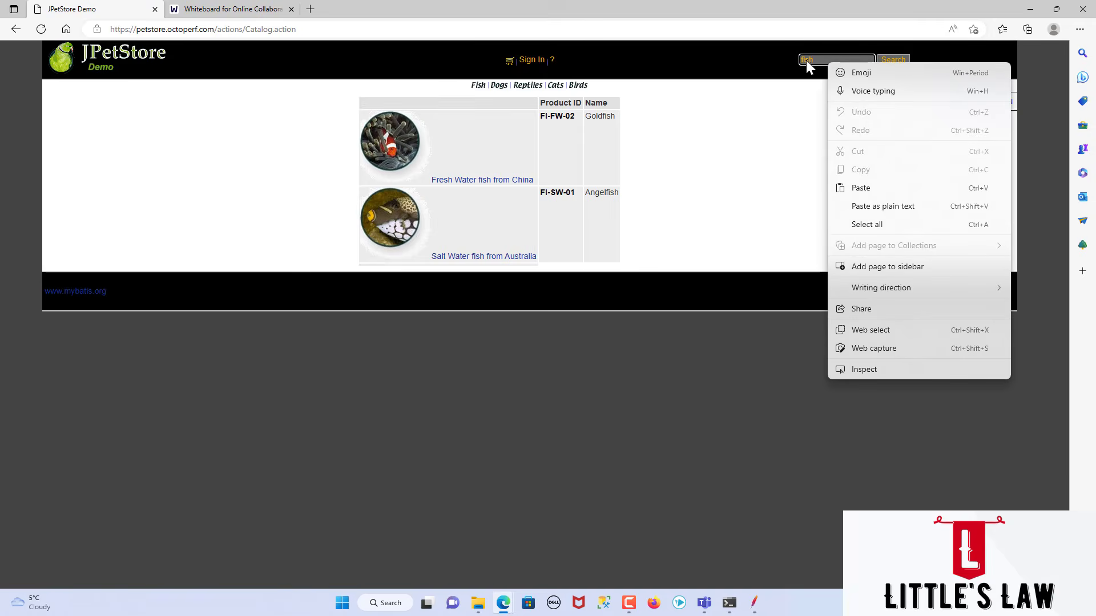
{"action": "right_click", "coordinate": [819, 60]}
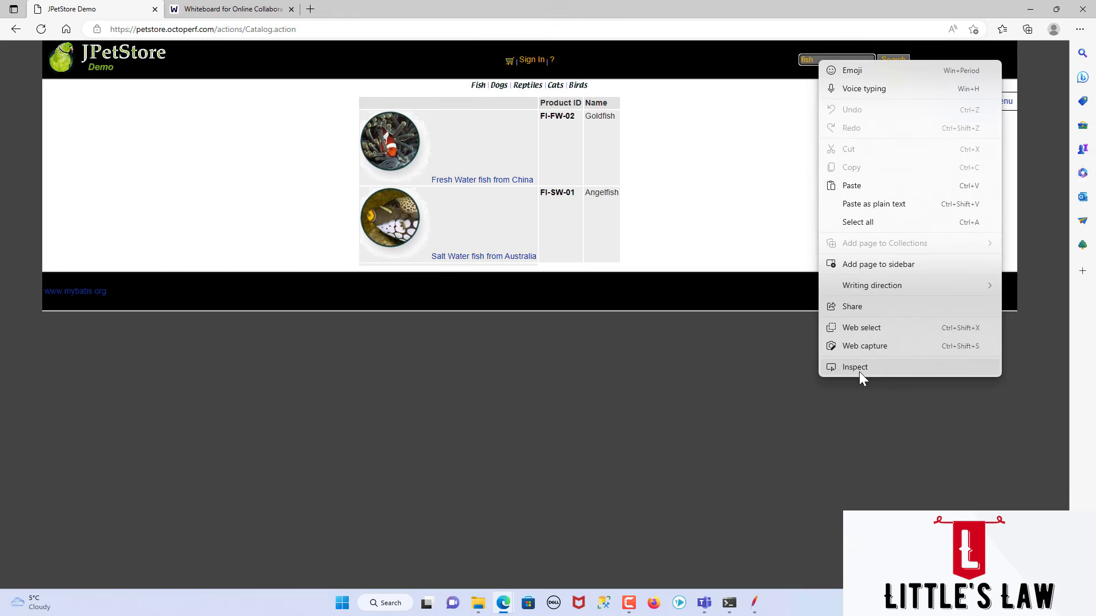
{"action": "left_click", "coordinate": [860, 370]}
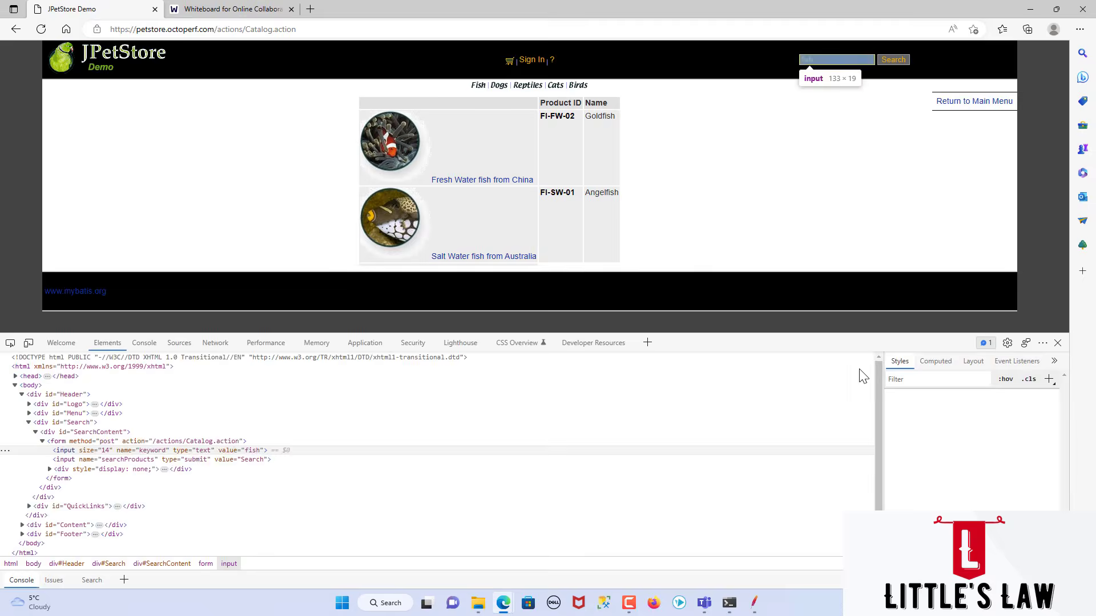
{"action": "left_click", "coordinate": [216, 343]}
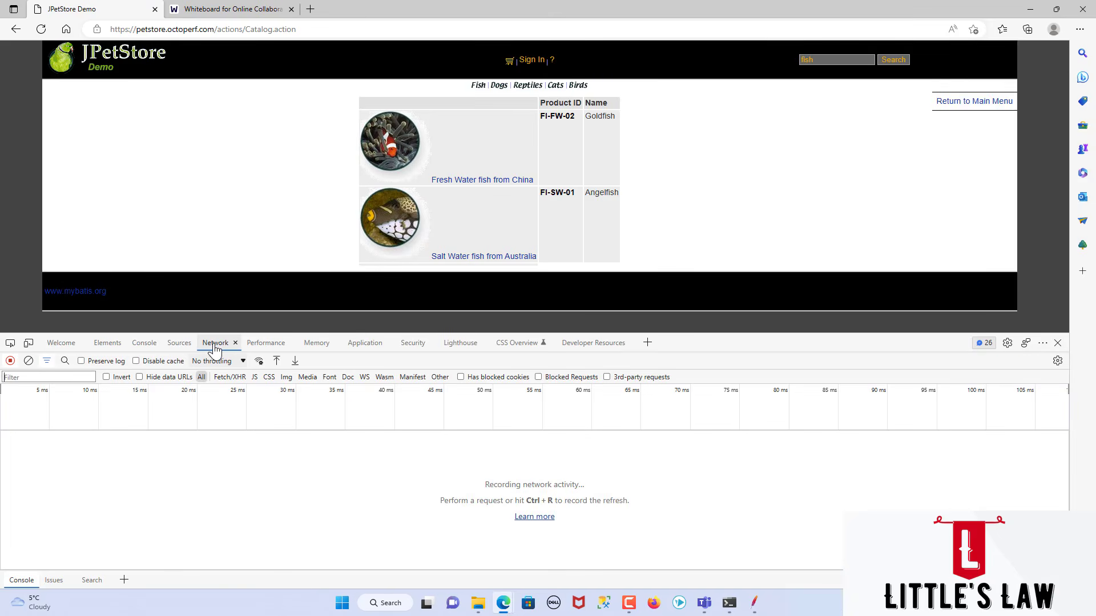
{"action": "left_click", "coordinate": [894, 61]}
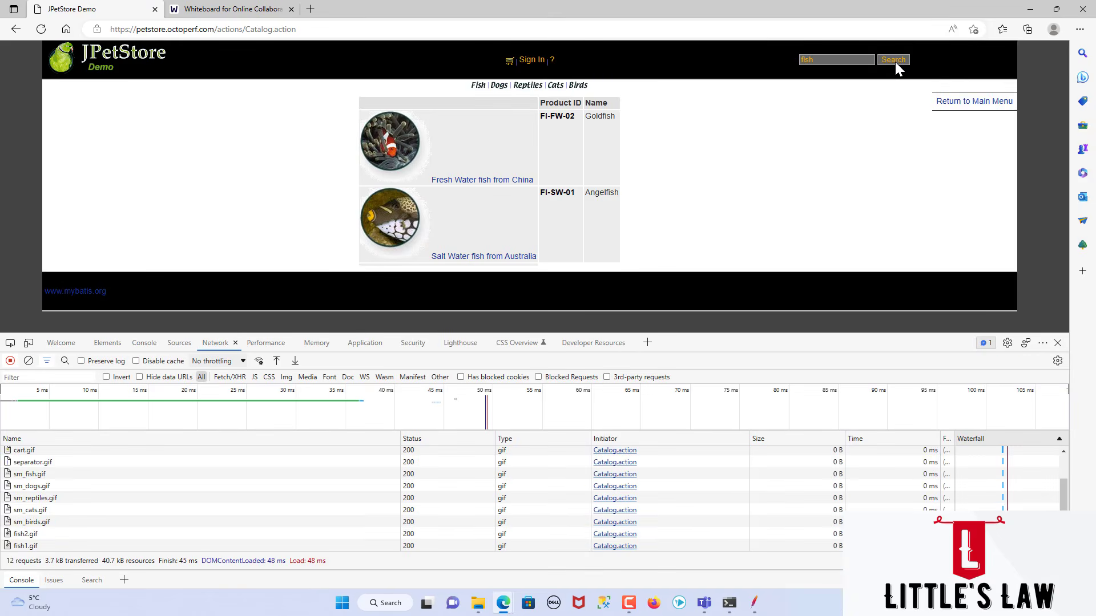
Step: Open the details of the recorded Catalog.action request, copy its request URL and return to the test plan spreadsheet
{"action": "left_click", "coordinate": [74, 453]}
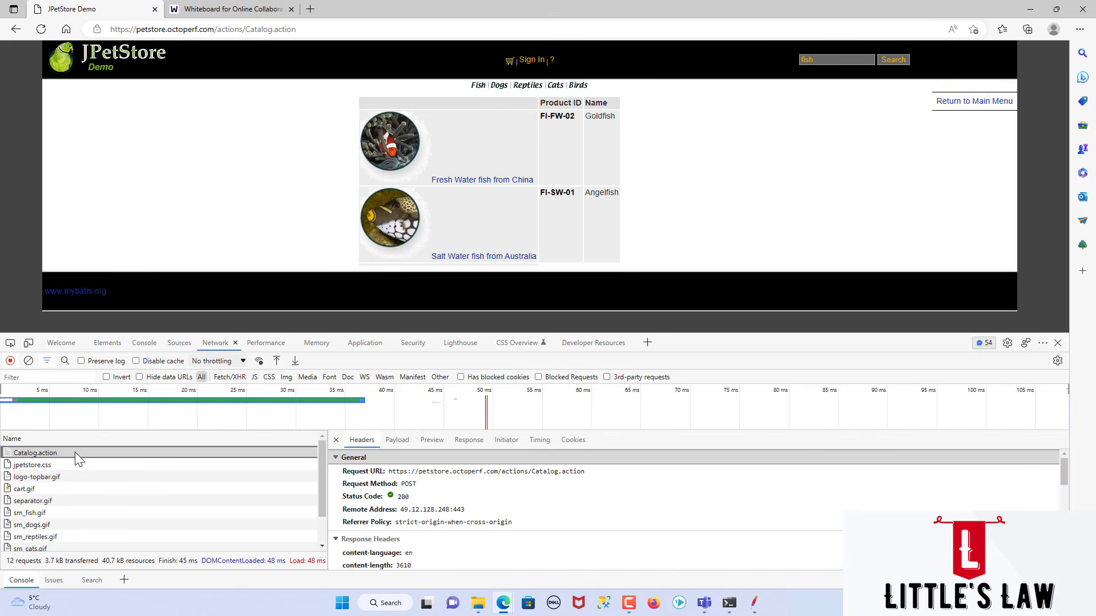
{"action": "left_click_drag", "start_coordinate": [390, 471], "coordinate": [582, 474]}
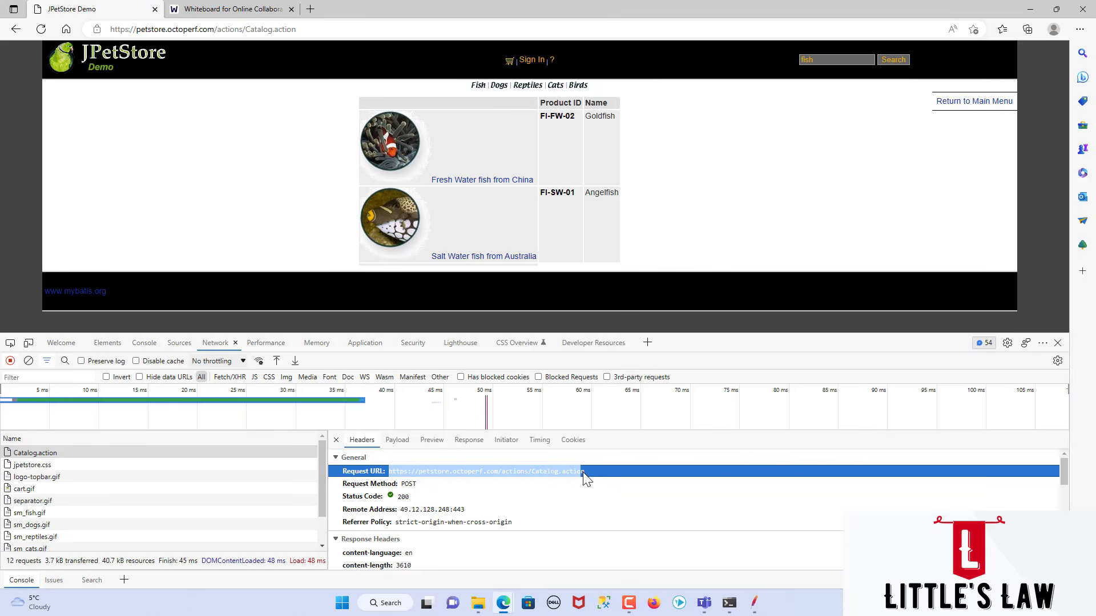
{"action": "key", "text": "alt+Tab"}
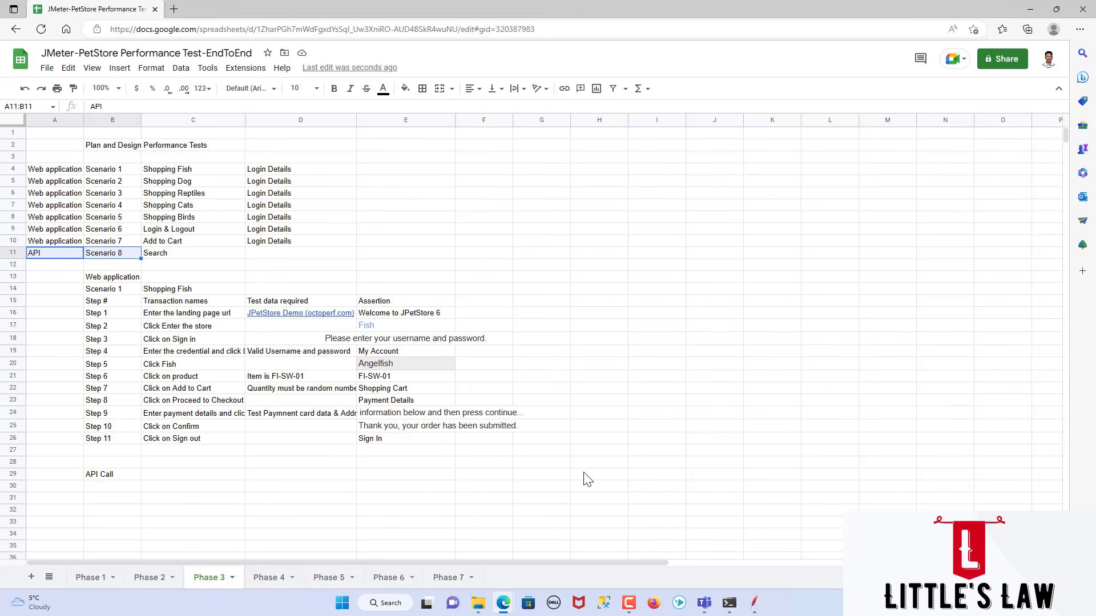
Step: Enter the heading "URL" in cell B31, below the API Call title
{"action": "left_click", "coordinate": [123, 488]}
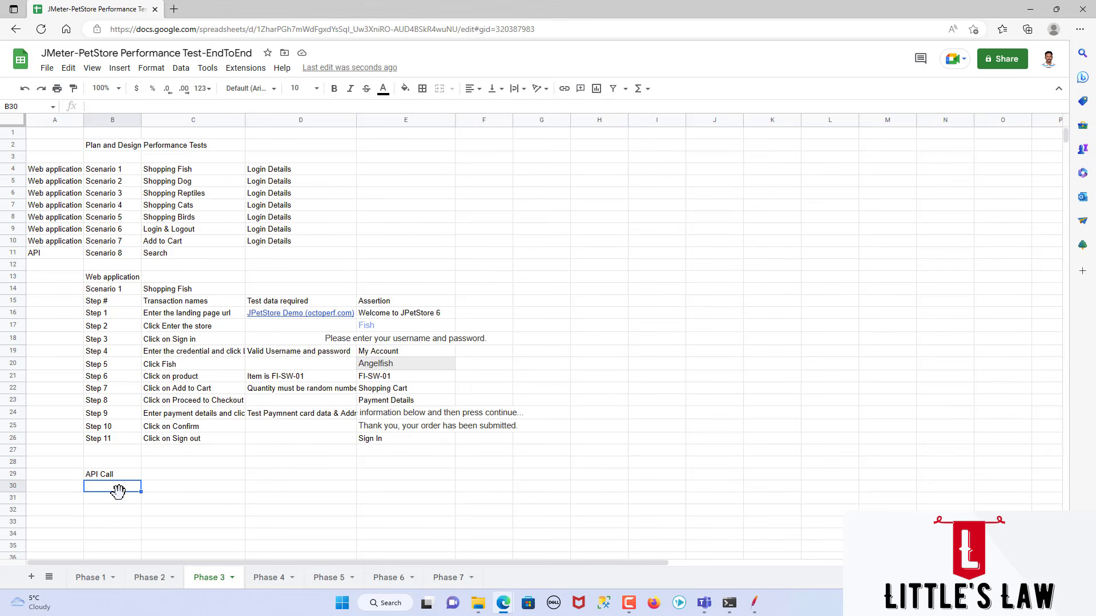
{"action": "double_click", "coordinate": [119, 489]}
{"action": "key", "text": "Return"}
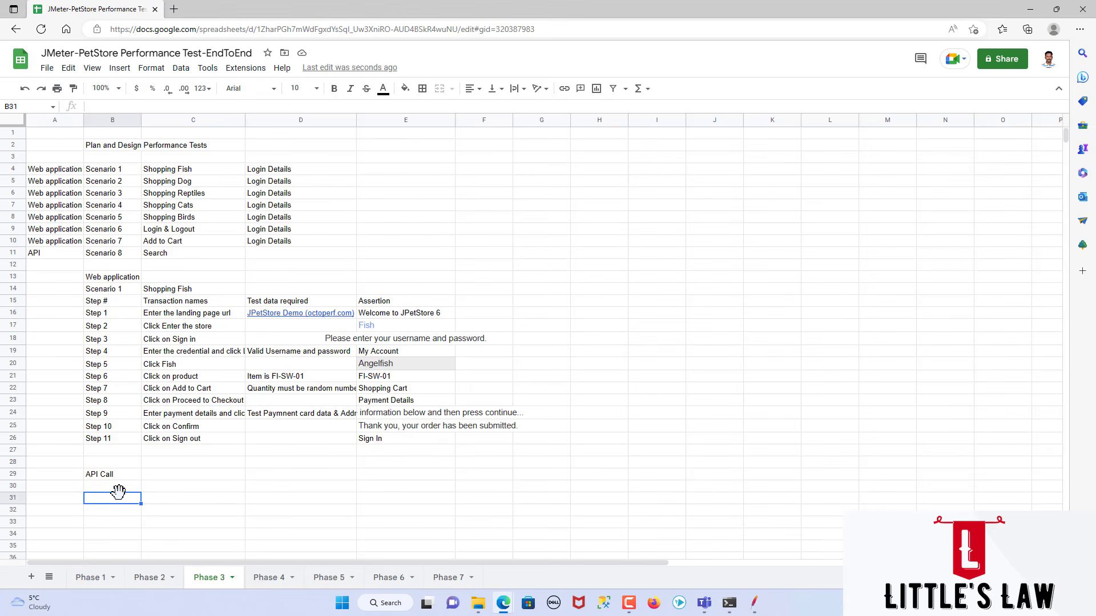
{"action": "type", "text": "URL"}
{"action": "key", "text": "Return"}
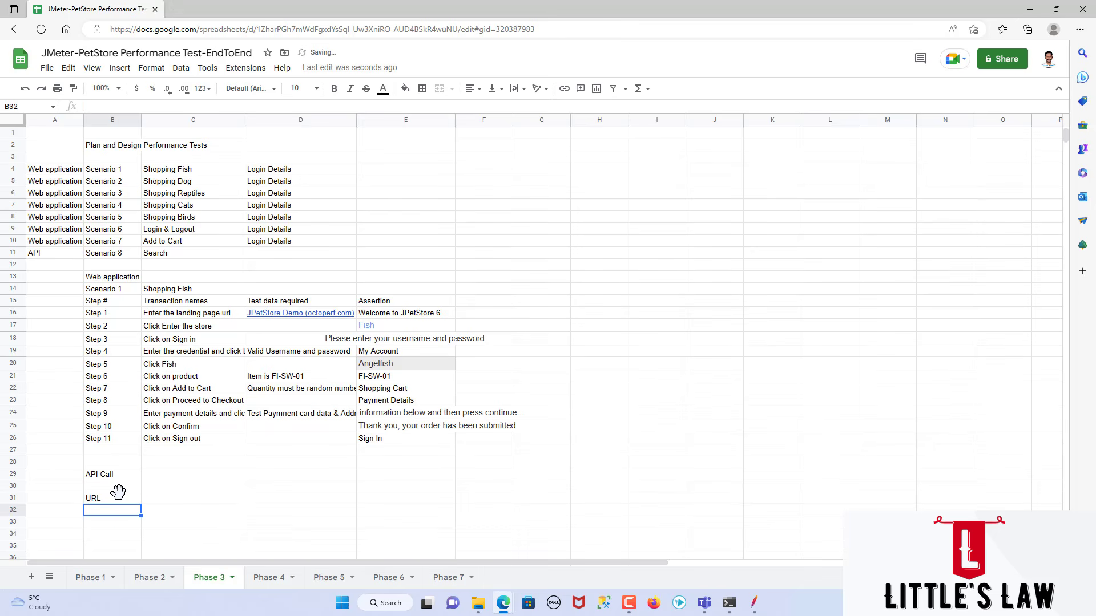
Step: Try to paste the Catalog.action request URL into cell B32, copying it again from the JPetStore window's developer tools for a second attempt
{"action": "type", "text": "https://petstore.octoperf.com/actions/Catalog.action"}
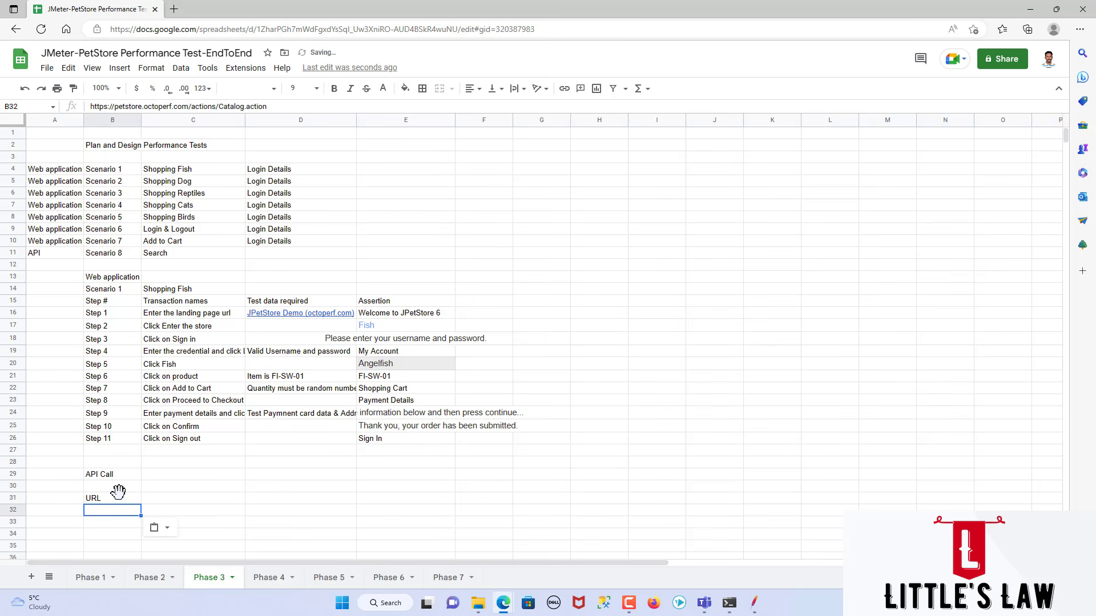
{"action": "key", "text": "alt+Tab"}
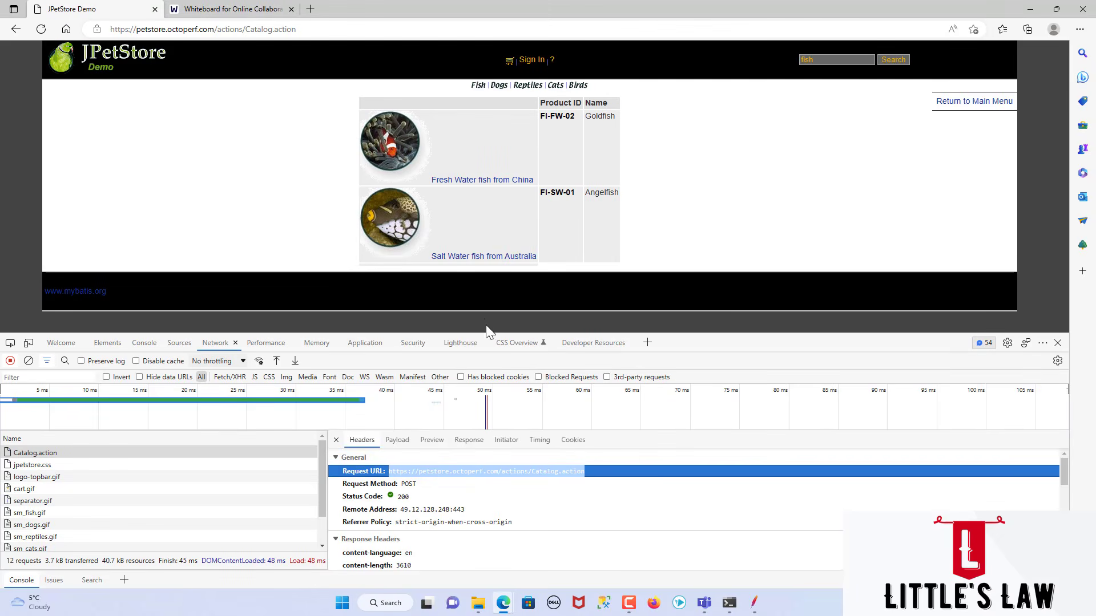
{"action": "right_click", "coordinate": [437, 470]}
{"action": "left_click", "coordinate": [451, 484]}
{"action": "key", "text": "alt+Tab"}
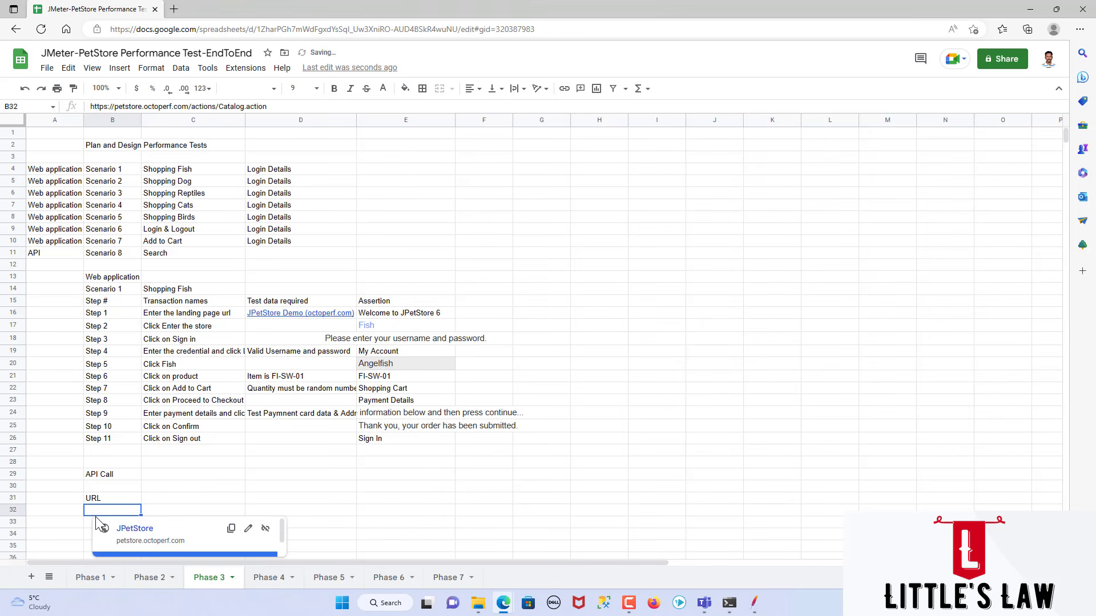
{"action": "right_click", "coordinate": [98, 513]}
{"action": "left_click", "coordinate": [131, 195]}
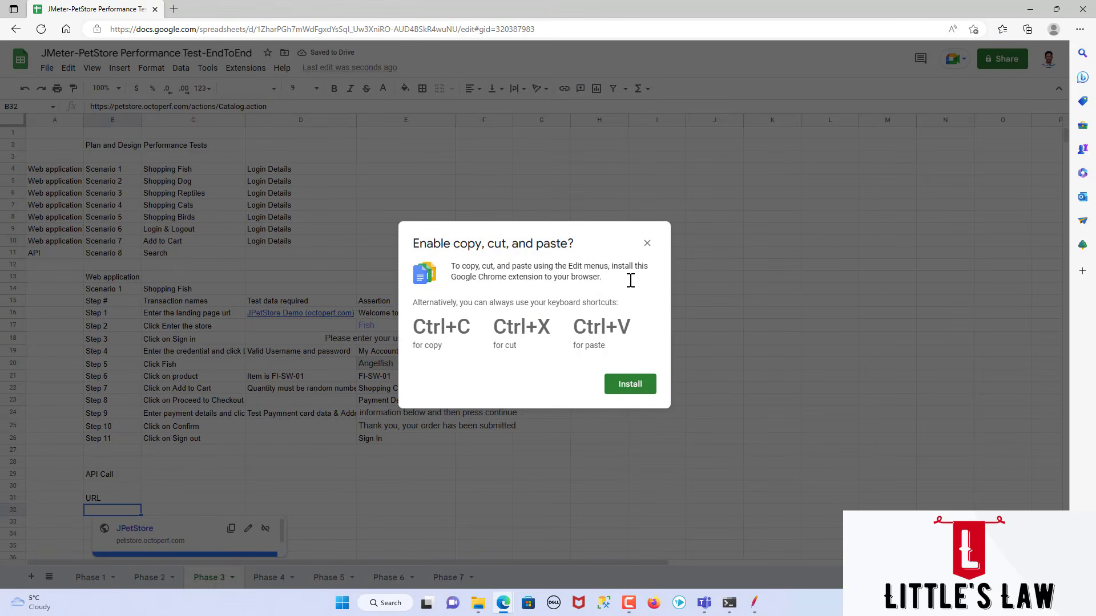
{"action": "left_click", "coordinate": [647, 243]}
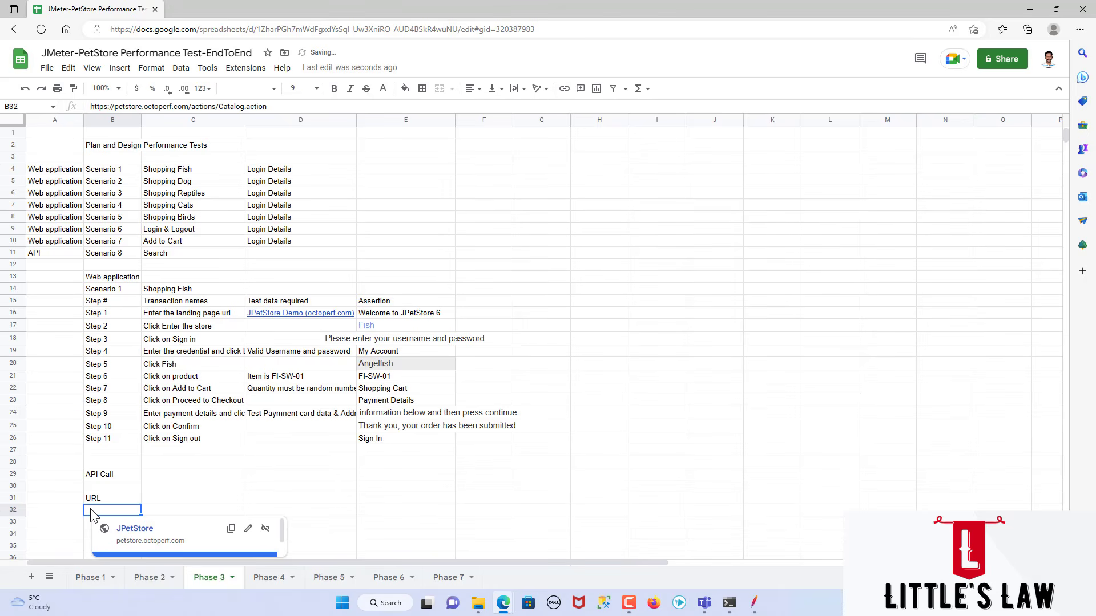
Step: Replace the pasted URL in cell B32 with its page title as a link
{"action": "left_click", "coordinate": [75, 522]}
{"action": "scroll", "coordinate": [132, 514], "scroll_direction": "down", "scroll_amount": 1}
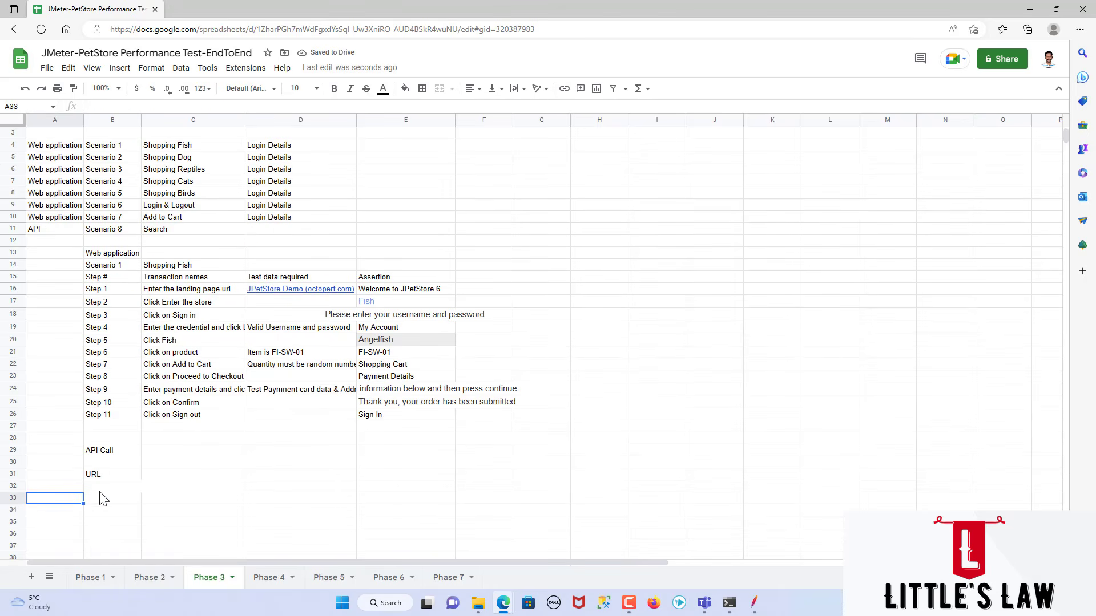
{"action": "left_click", "coordinate": [102, 488]}
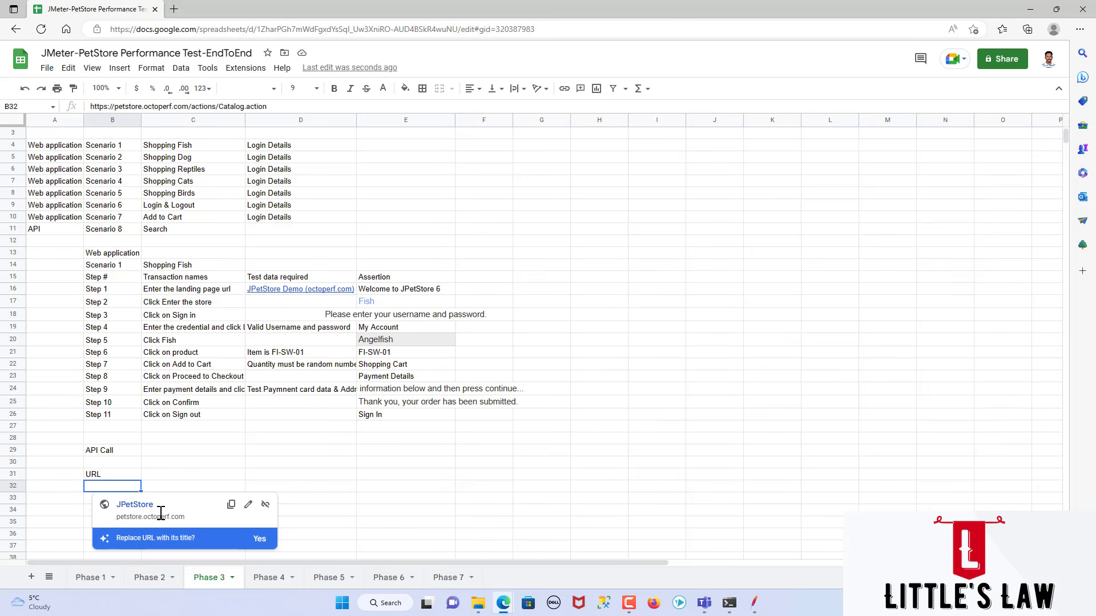
{"action": "left_click", "coordinate": [258, 540]}
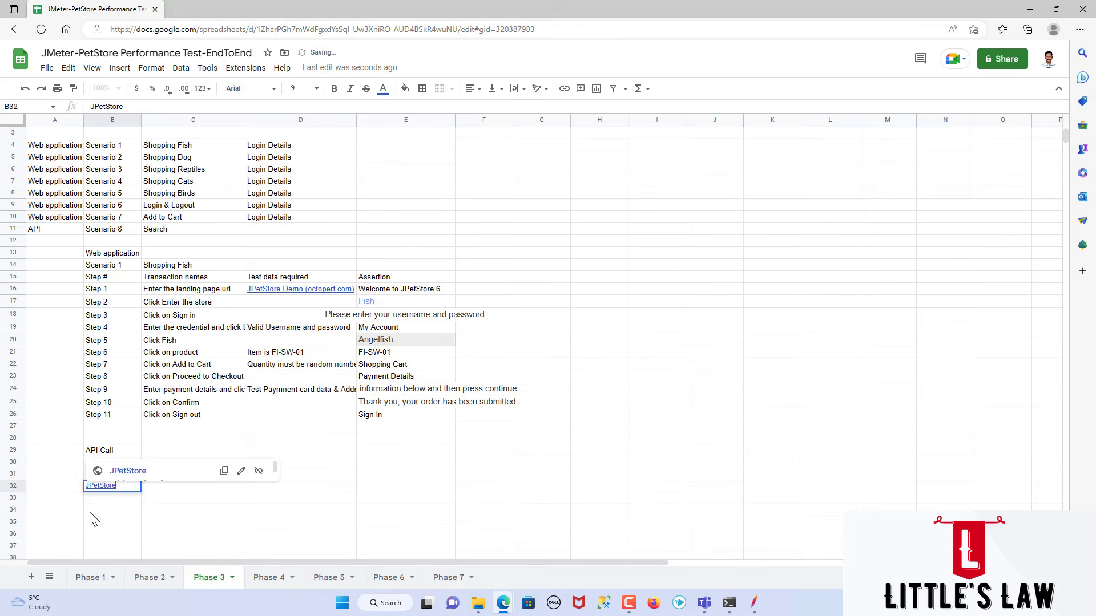
{"action": "key", "text": "Down"}
{"action": "key", "text": "Down"}
Step: Paste the request URL into Notepad as plain text, transfer it from there to cell B34, and delete the link in B32
{"action": "mouse_move", "coordinate": [110, 495]}
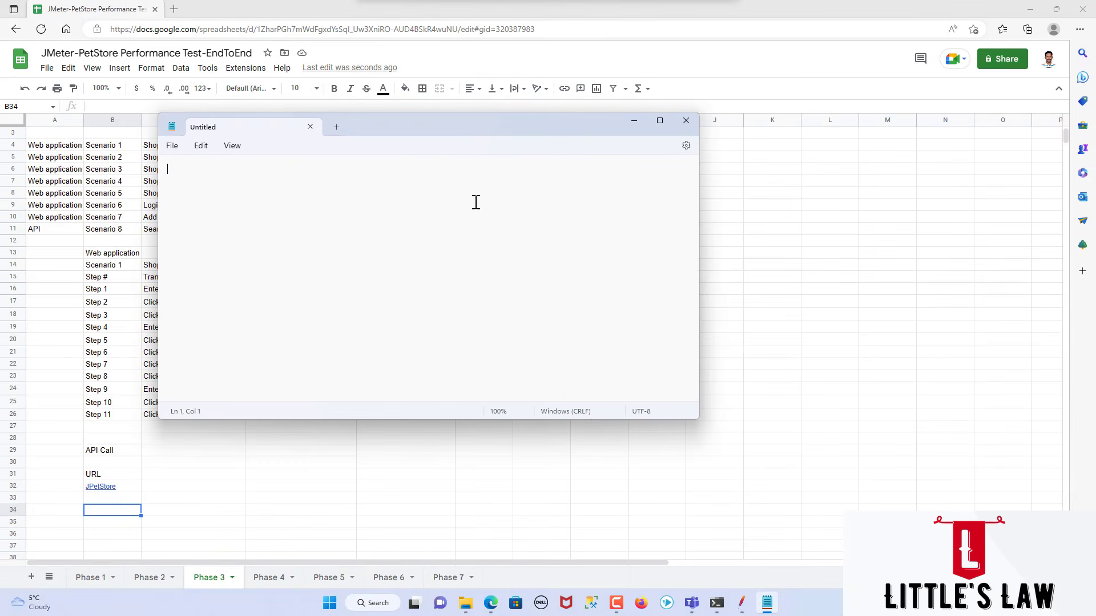
{"action": "key", "text": "ctrl+v"}
{"action": "left_click_drag", "start_coordinate": [405, 169], "coordinate": [166, 169]}
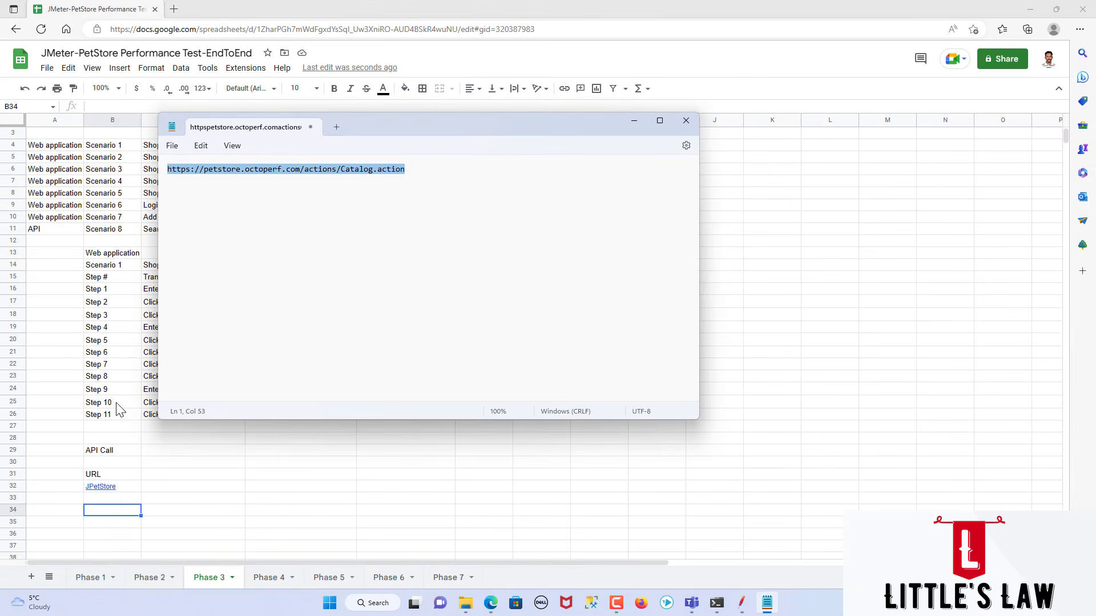
{"action": "left_click", "coordinate": [102, 515]}
{"action": "key", "text": "ctrl+v"}
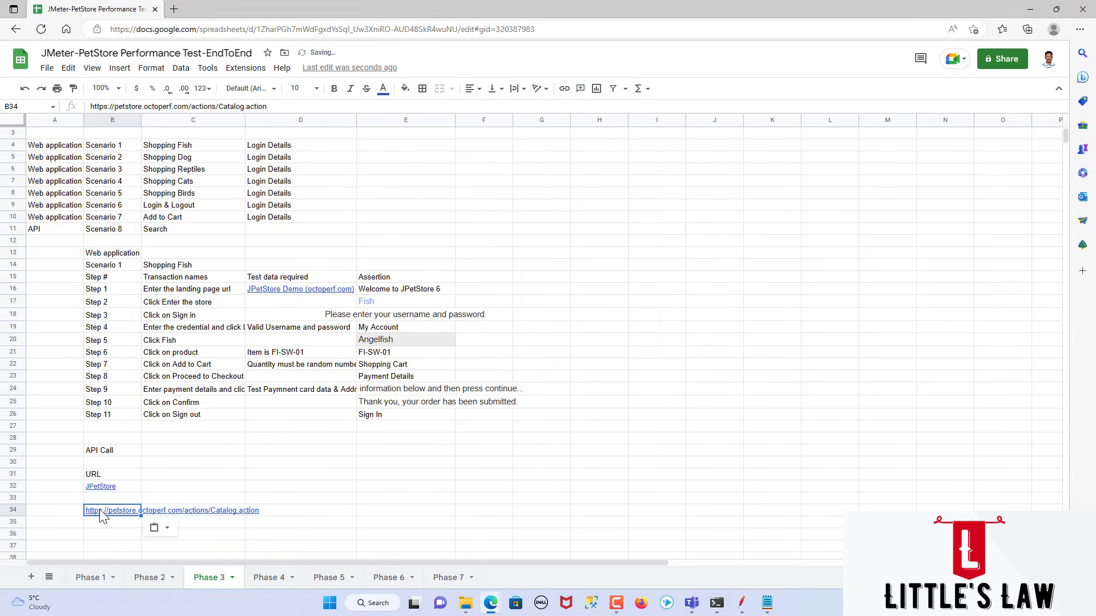
{"action": "key", "text": "Return"}
{"action": "left_click", "coordinate": [122, 486]}
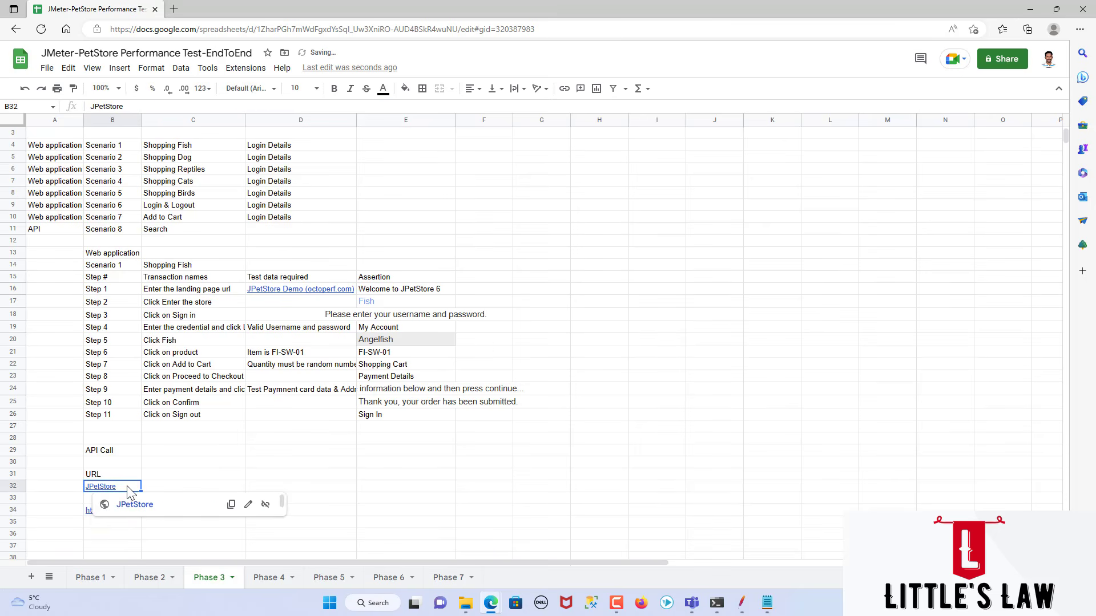
{"action": "key", "text": "Delete"}
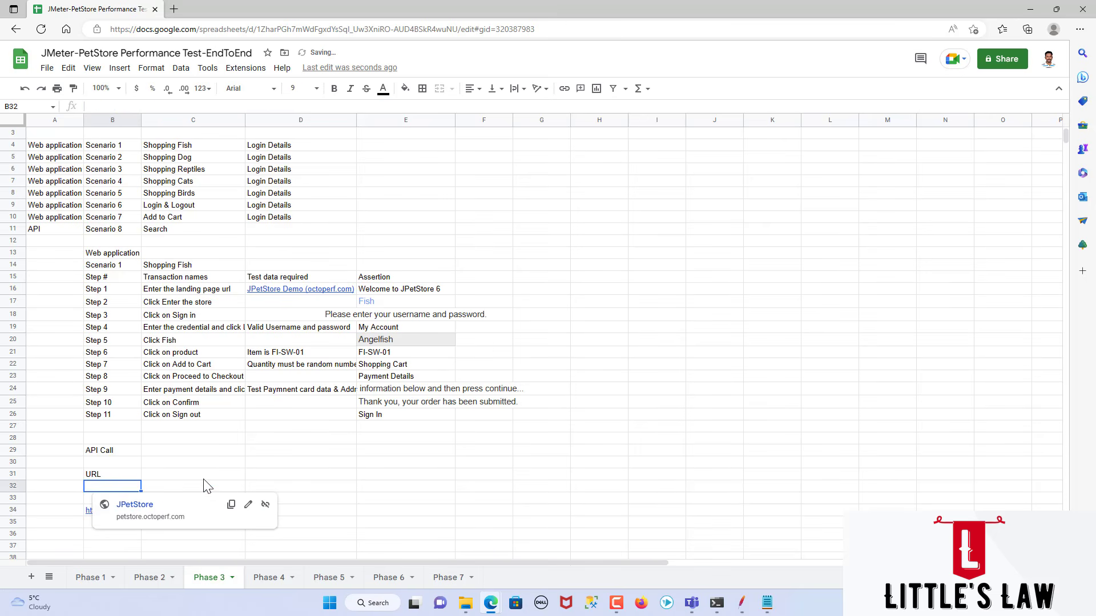
{"action": "left_click", "coordinate": [74, 516]}
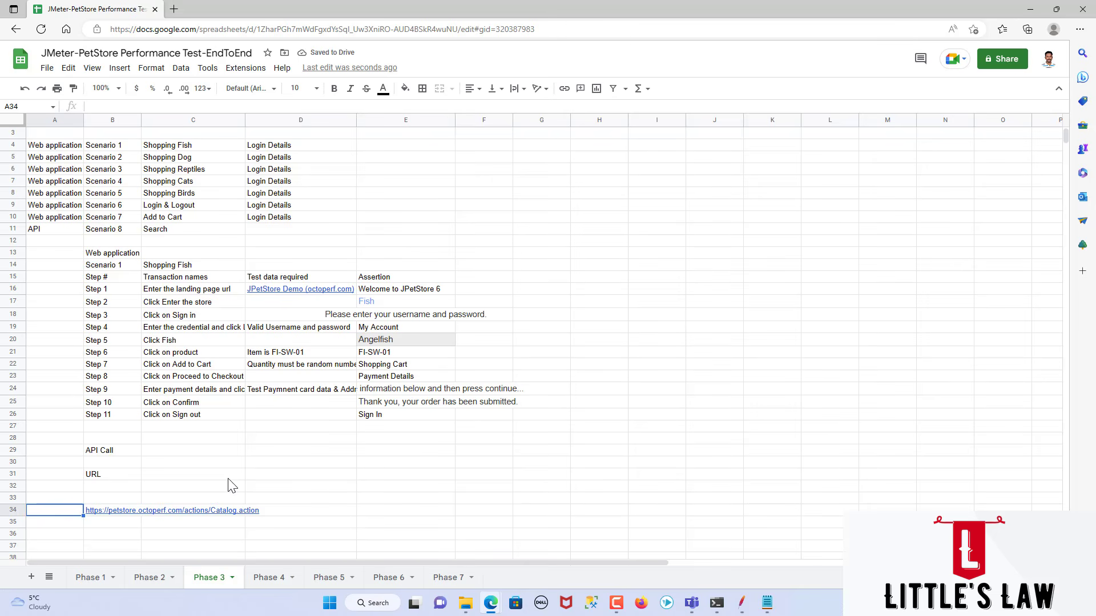
Step: Add a "Method" heading in cell D31 and enter "POST" in D34 beside the request URL
{"action": "left_click", "coordinate": [274, 479]}
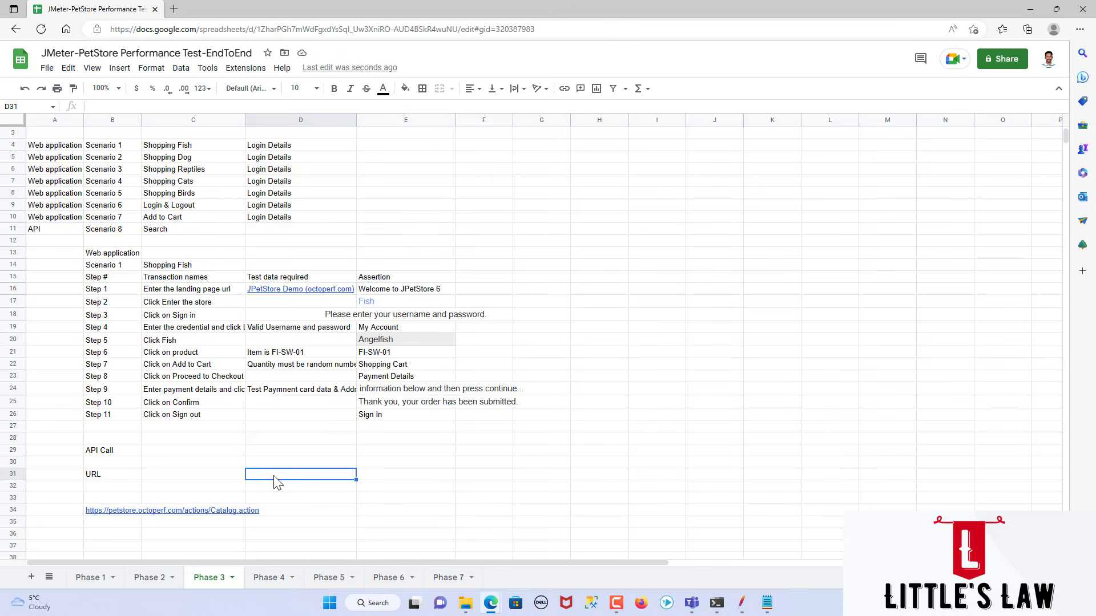
{"action": "type", "text": "Method"}
{"action": "key", "text": "Return"}
{"action": "key", "text": "Down"}
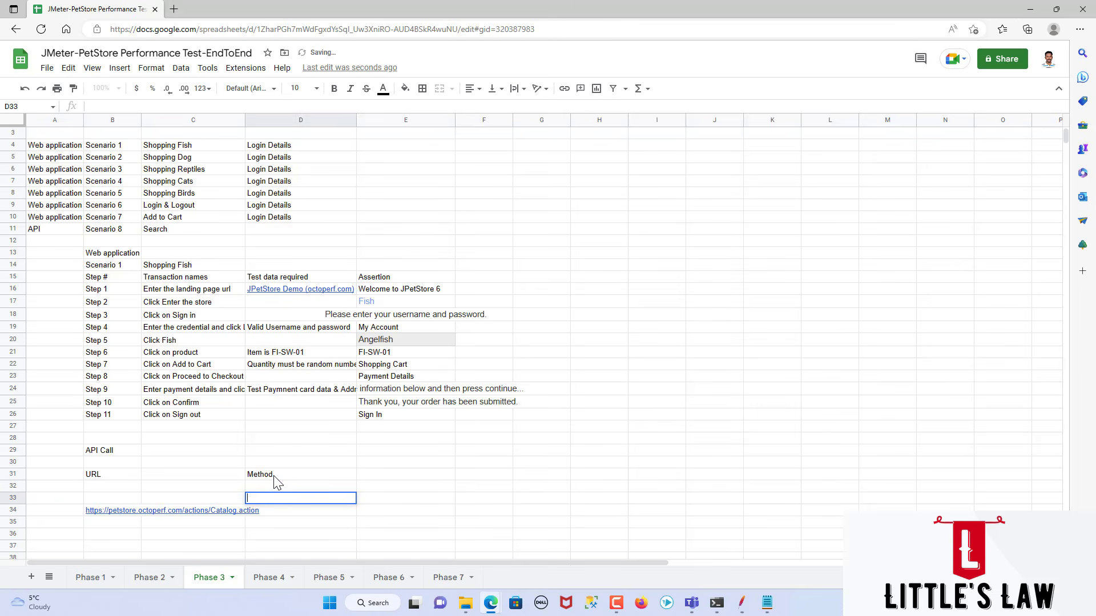
{"action": "key", "text": "Down"}
{"action": "type", "text": "POST"}
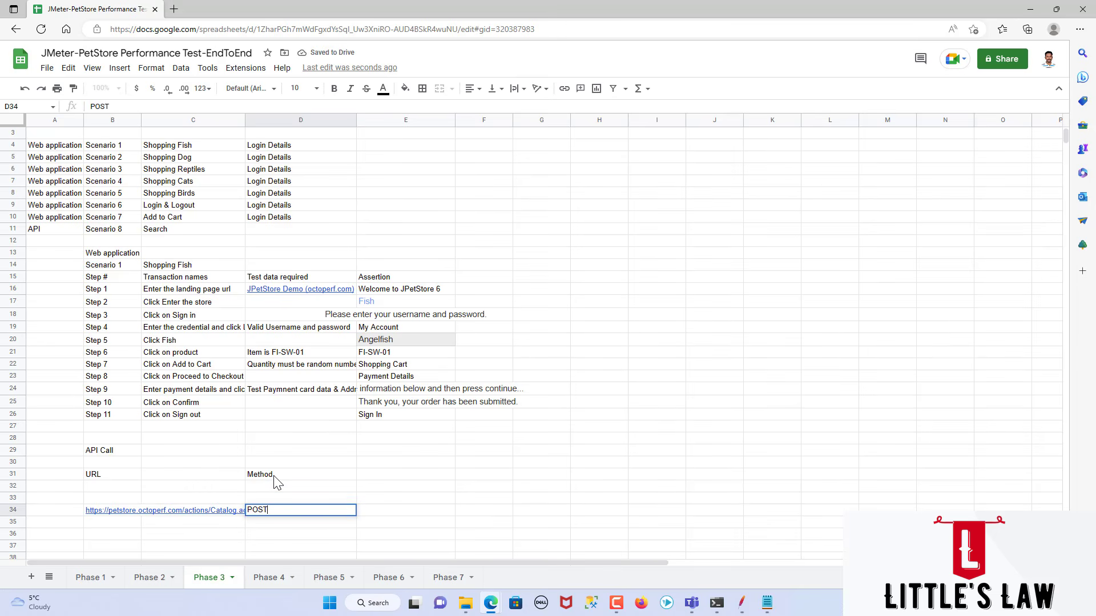
{"action": "left_click_drag", "start_coordinate": [119, 479], "coordinate": [287, 523]}
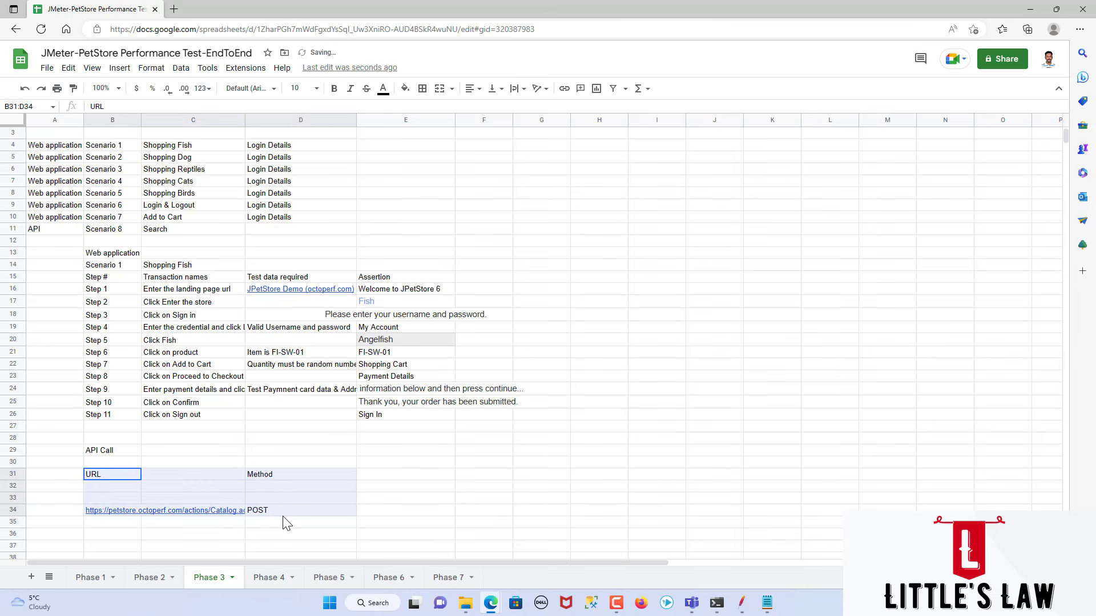
Step: Add a "Test Data" heading in cell E31 and enter "FISH/DOG/REPTILES" in E34
{"action": "left_click", "coordinate": [374, 478]}
{"action": "type", "text": "T"}
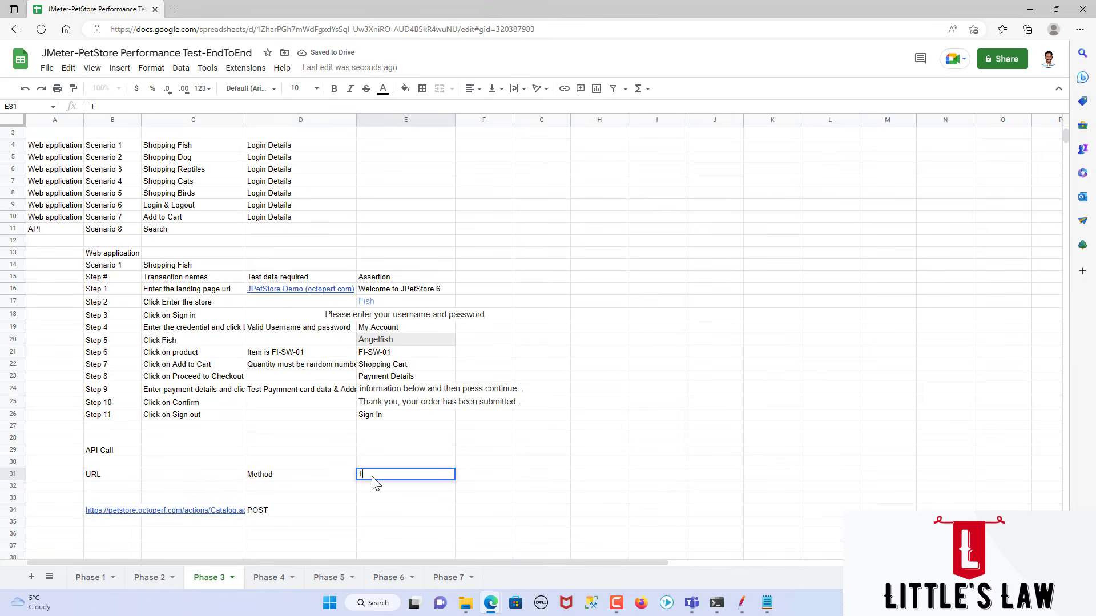
{"action": "type", "text": "est Data"}
{"action": "key", "text": "Return"}
{"action": "key", "text": "Down"}
{"action": "key", "text": "Down"}
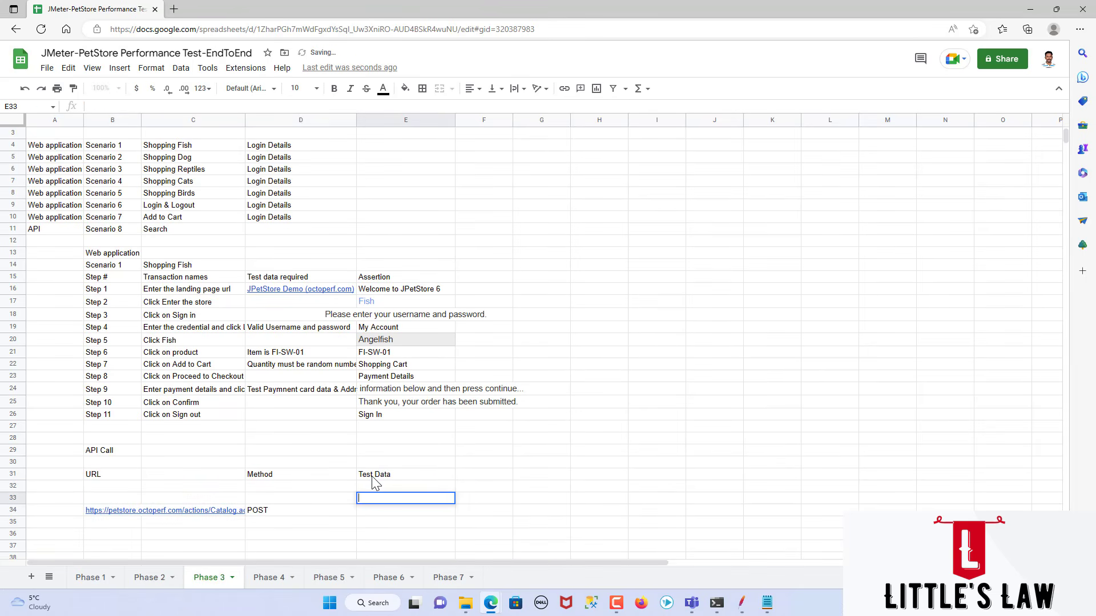
{"action": "type", "text": "FISH"}
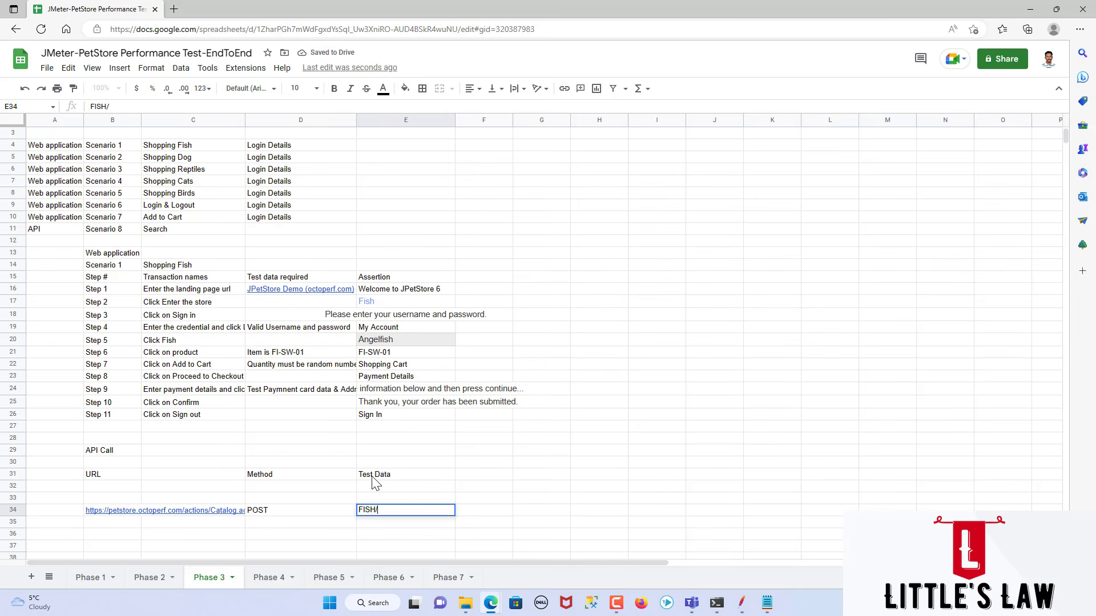
{"action": "type", "text": "/DOG/REPTILES"}
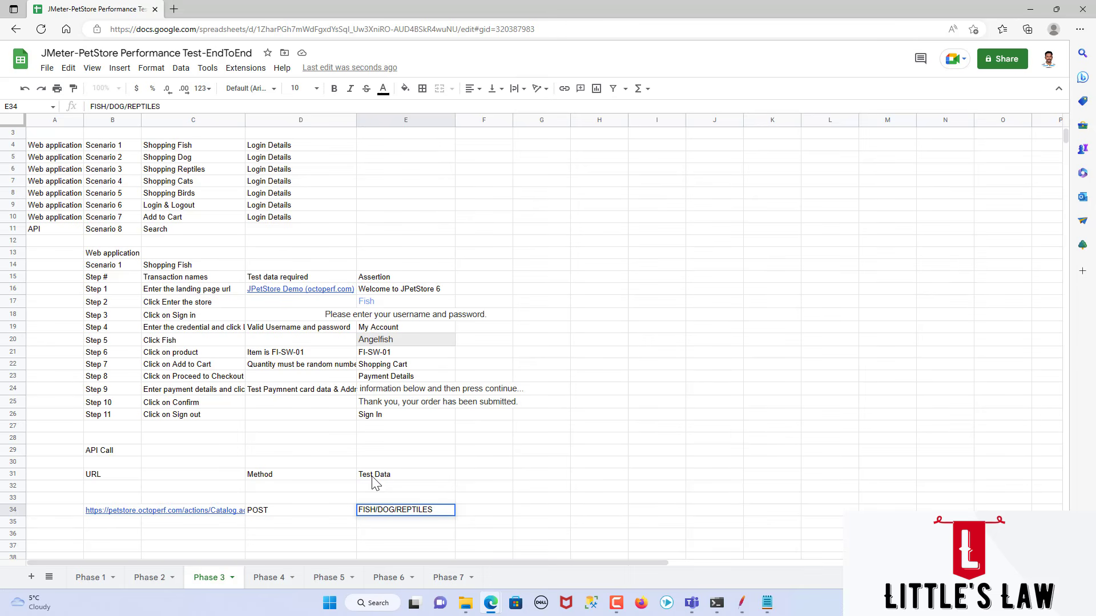
{"action": "key", "text": "Left"}
{"action": "key", "text": "Left"}
{"action": "key", "text": "Left"}
{"action": "key", "text": "Right"}
{"action": "key", "text": "Right"}
{"action": "key", "text": "Right"}
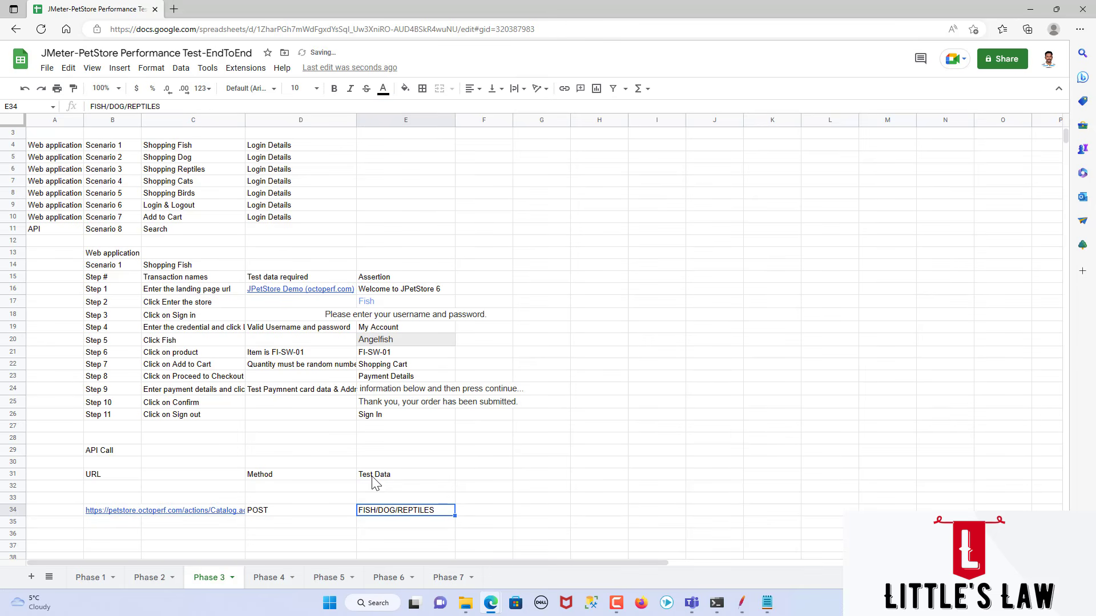
Step: Review the web application's Scenario 1 table, highlighting the whole block, its step numbers and its transaction names
{"action": "left_click", "coordinate": [344, 513]}
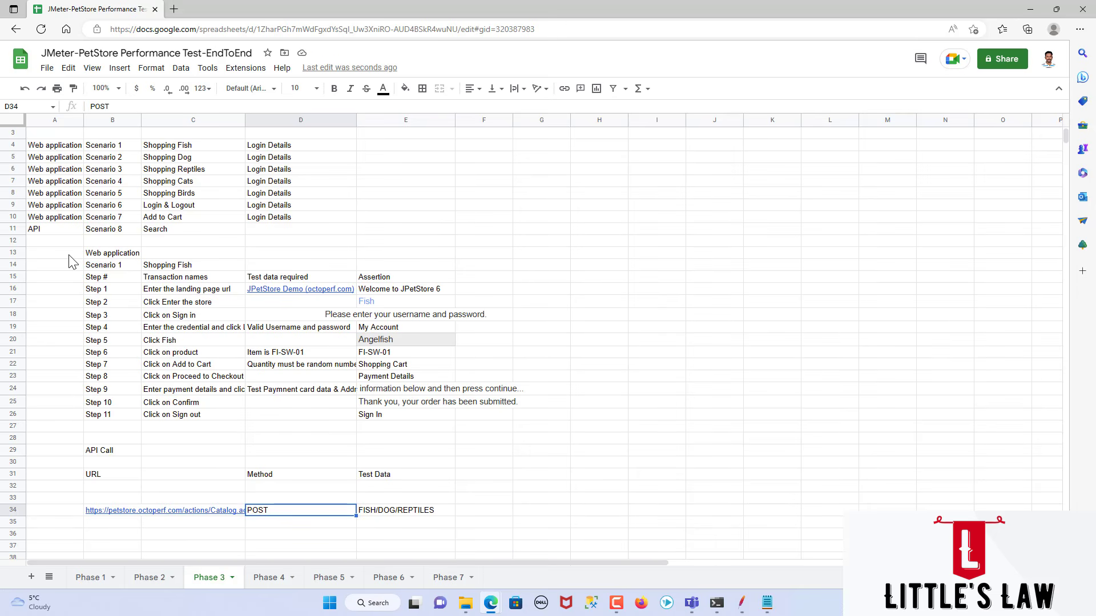
{"action": "scroll", "coordinate": [108, 323], "scroll_direction": "up", "scroll_amount": 1}
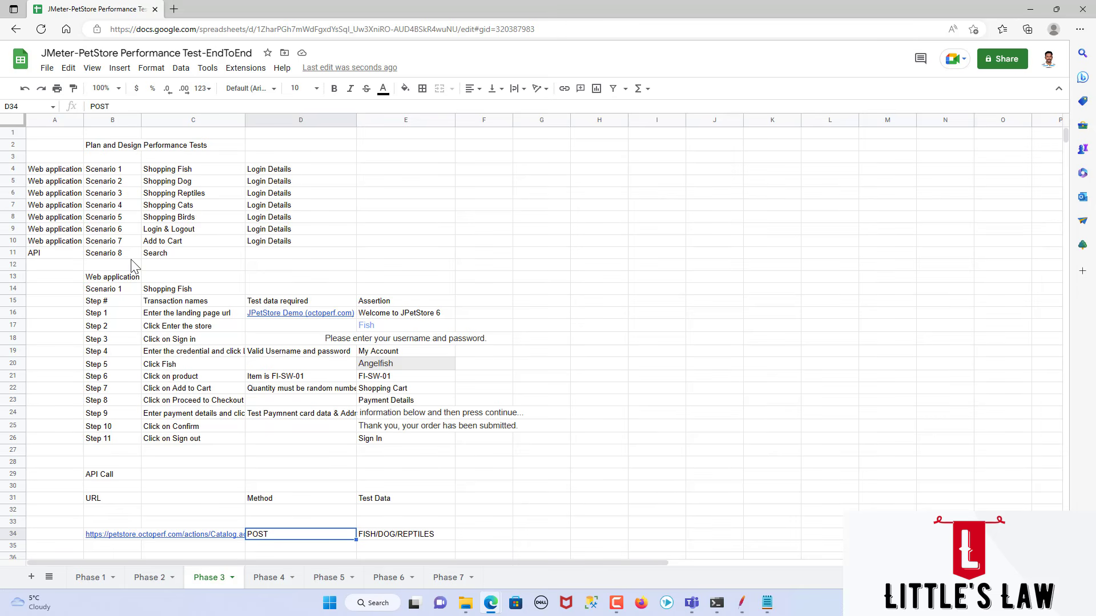
{"action": "left_click", "coordinate": [97, 282]}
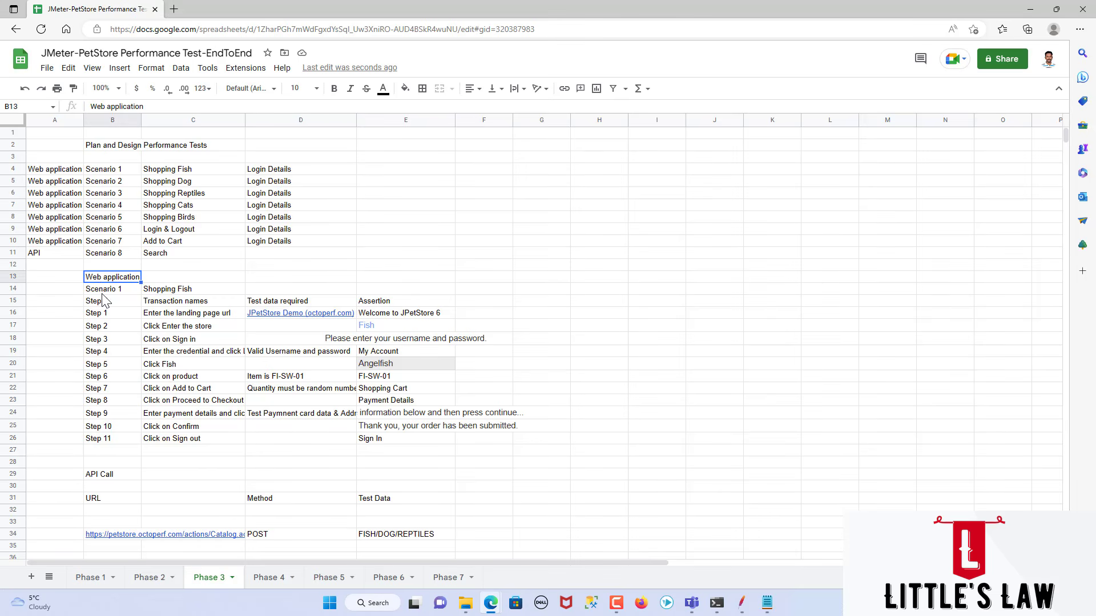
{"action": "left_click", "coordinate": [104, 294]}
{"action": "left_click_drag", "start_coordinate": [104, 294], "coordinate": [409, 448]}
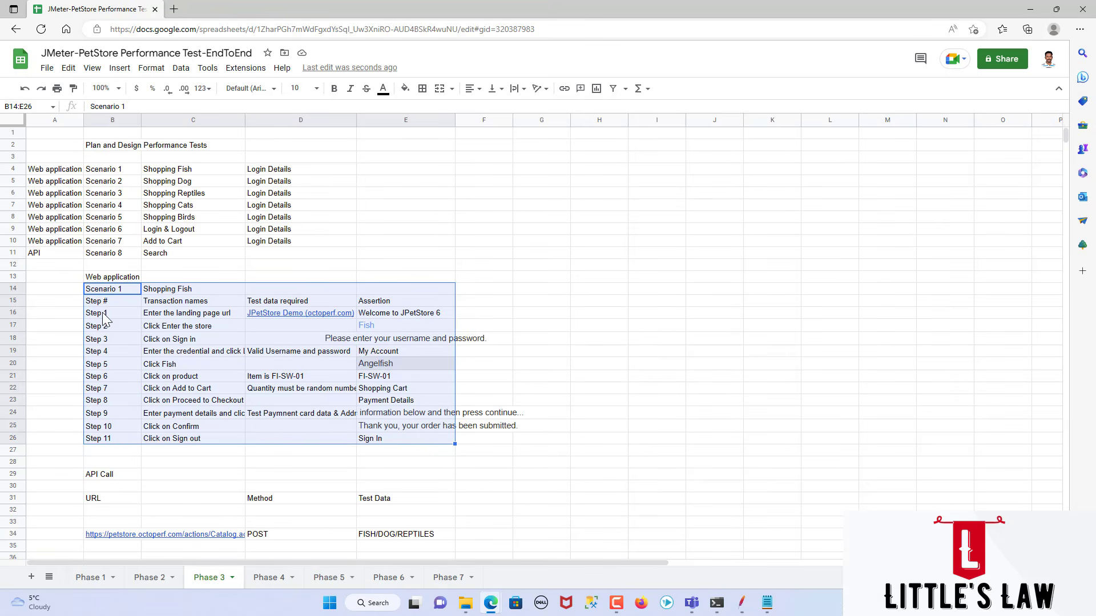
{"action": "left_click_drag", "start_coordinate": [103, 313], "coordinate": [115, 440]}
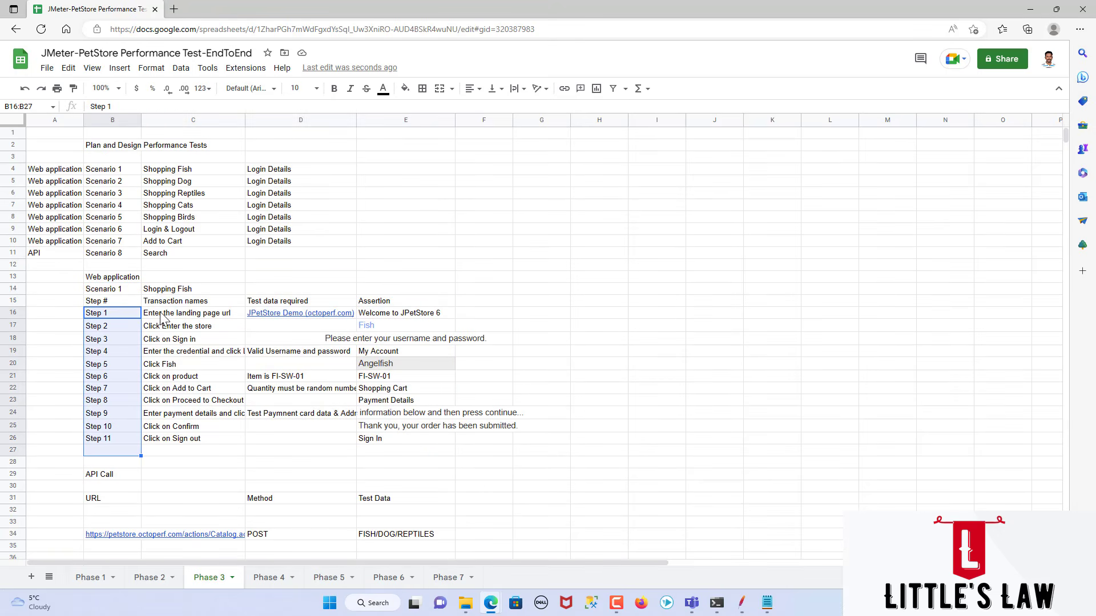
{"action": "left_click_drag", "start_coordinate": [165, 315], "coordinate": [179, 437]}
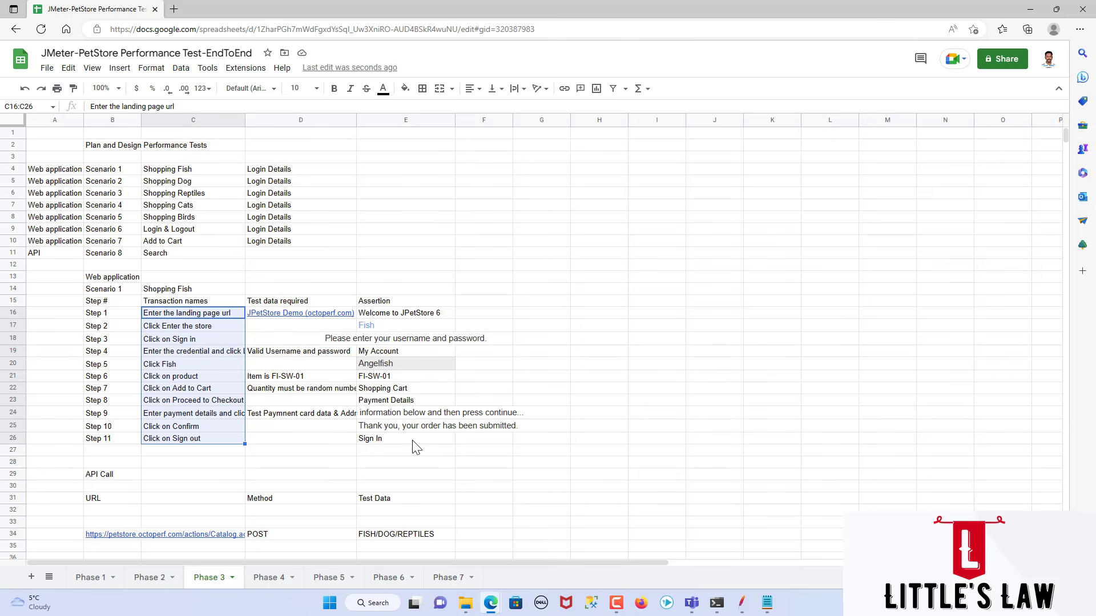
Step: Review the Scenario 1 assertions in E16:E26 and the API Call block, highlighting its Method and Test Data columns
{"action": "left_click_drag", "start_coordinate": [412, 438], "coordinate": [411, 317]}
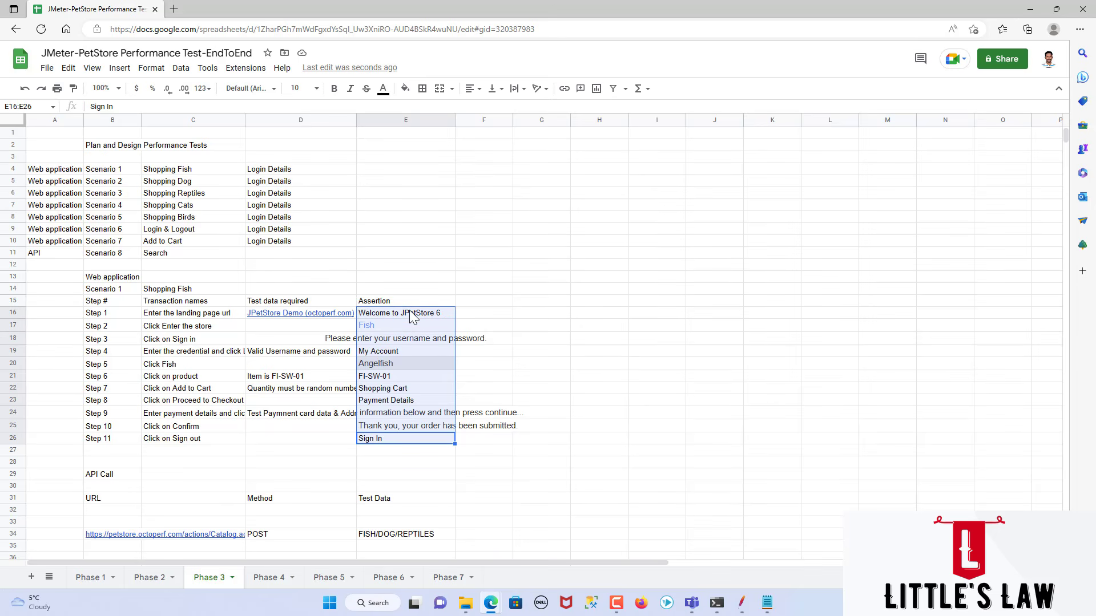
{"action": "left_click", "coordinate": [94, 480]}
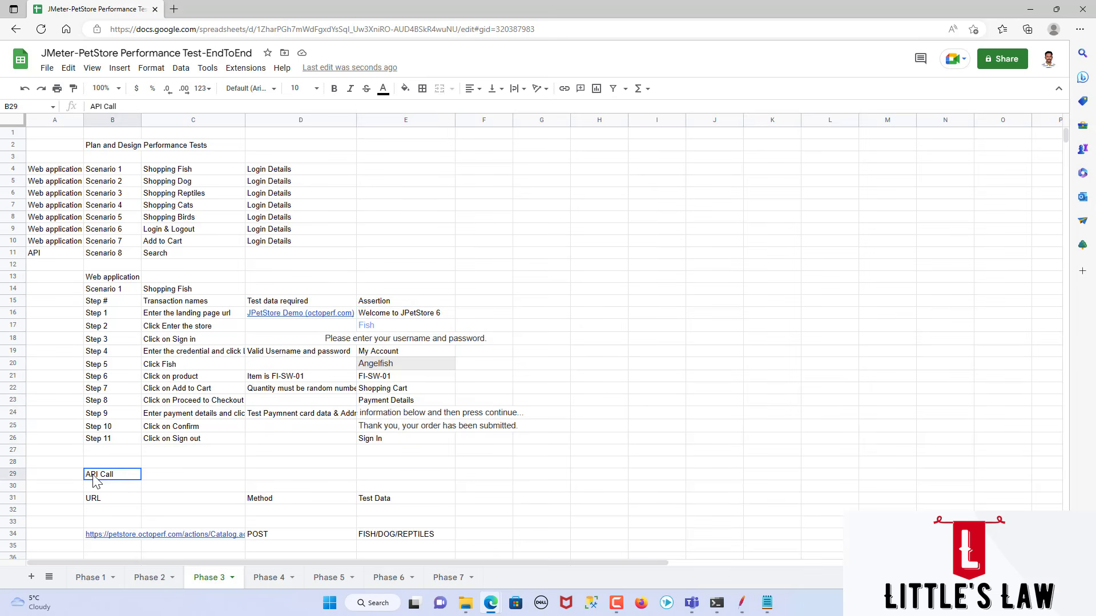
{"action": "left_click_drag", "start_coordinate": [94, 479], "coordinate": [98, 489]}
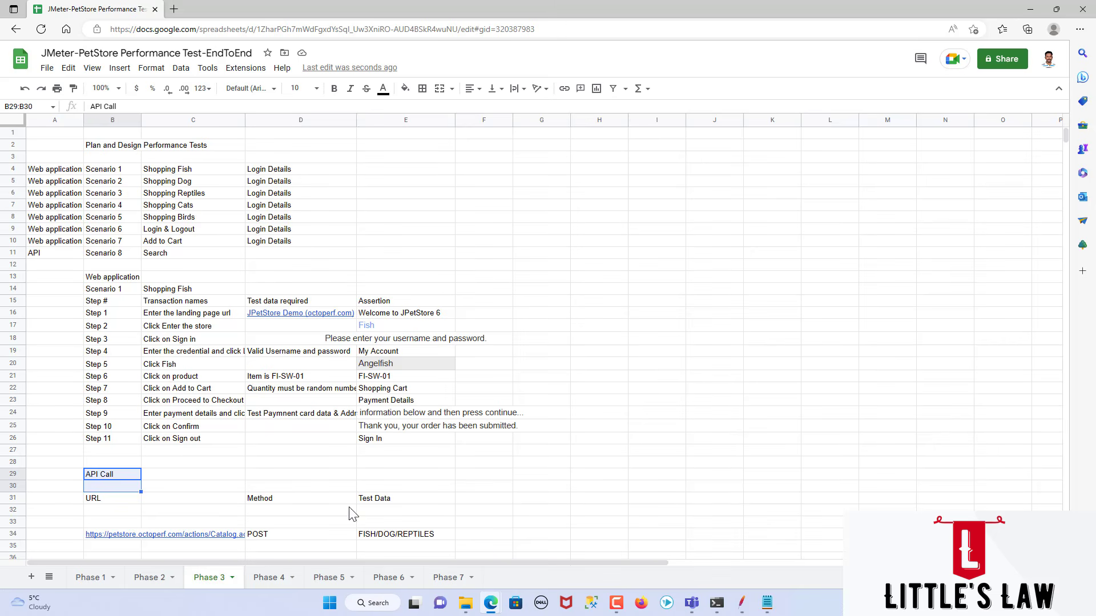
{"action": "left_click_drag", "start_coordinate": [270, 499], "coordinate": [282, 540]}
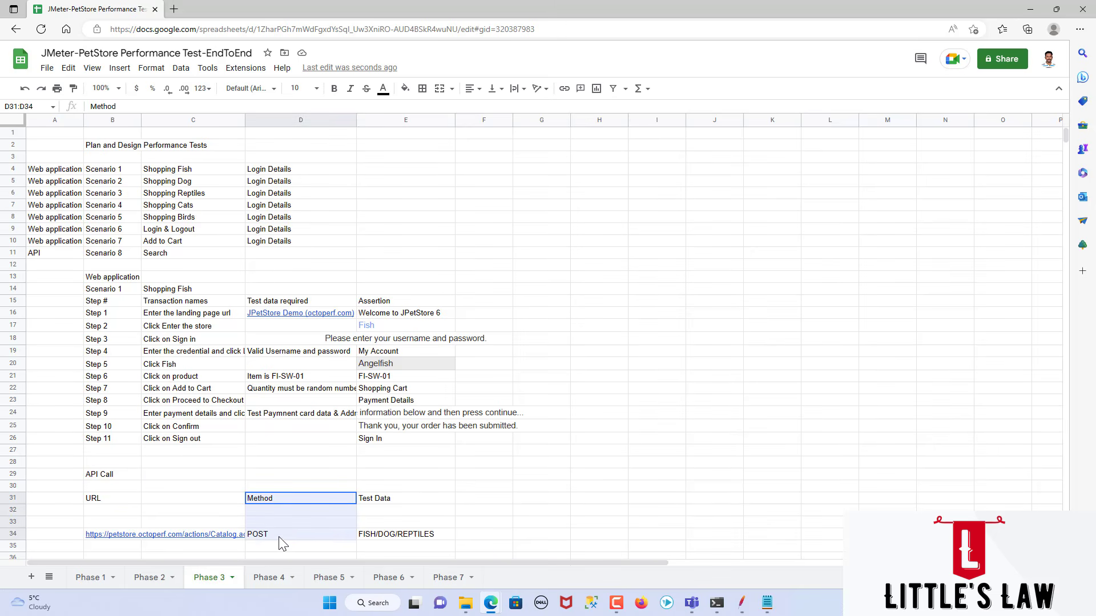
{"action": "left_click_drag", "start_coordinate": [365, 502], "coordinate": [376, 536]}
{"action": "left_click", "coordinate": [354, 526]}
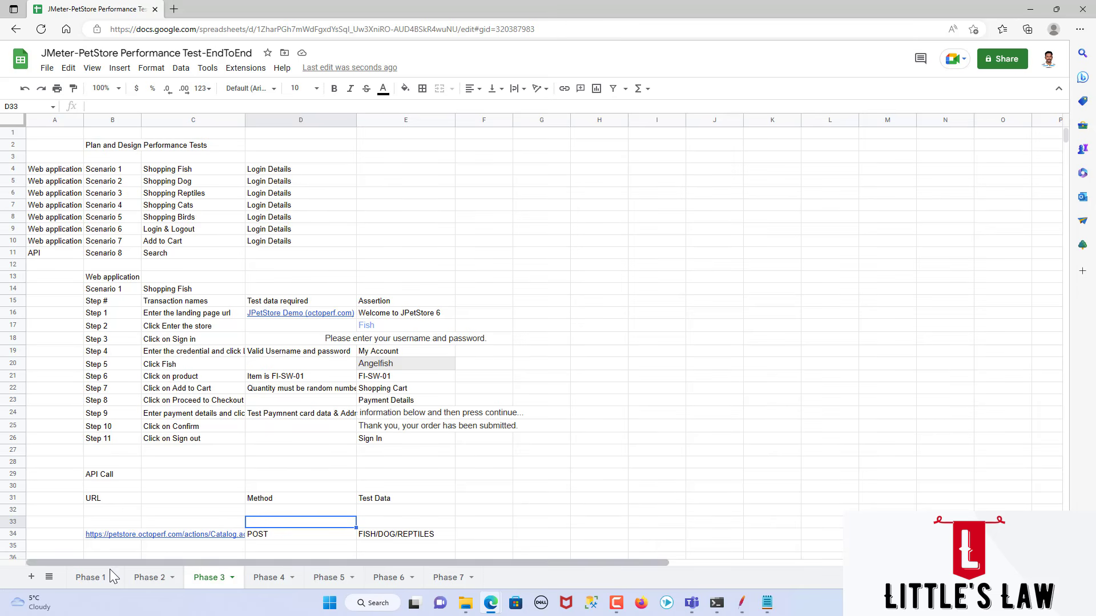
Step: Look over the Phase 4 and Phase 5 sheets, highlighting the Implementing Test Design scenario list, and return to Phase 4
{"action": "left_click", "coordinate": [264, 579]}
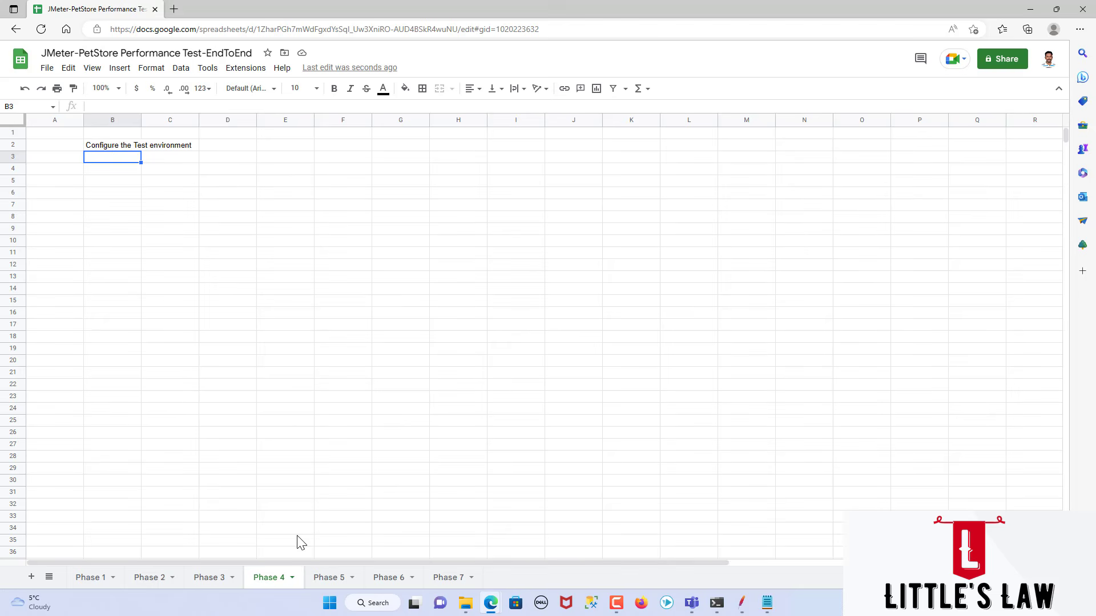
{"action": "left_click", "coordinate": [322, 578]}
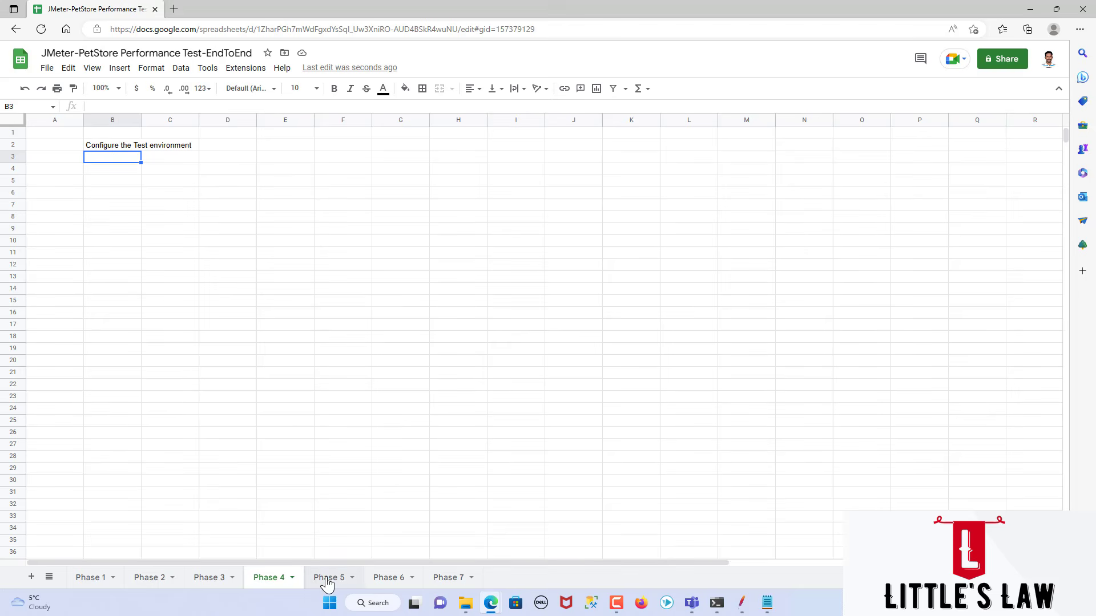
{"action": "left_click", "coordinate": [146, 300]}
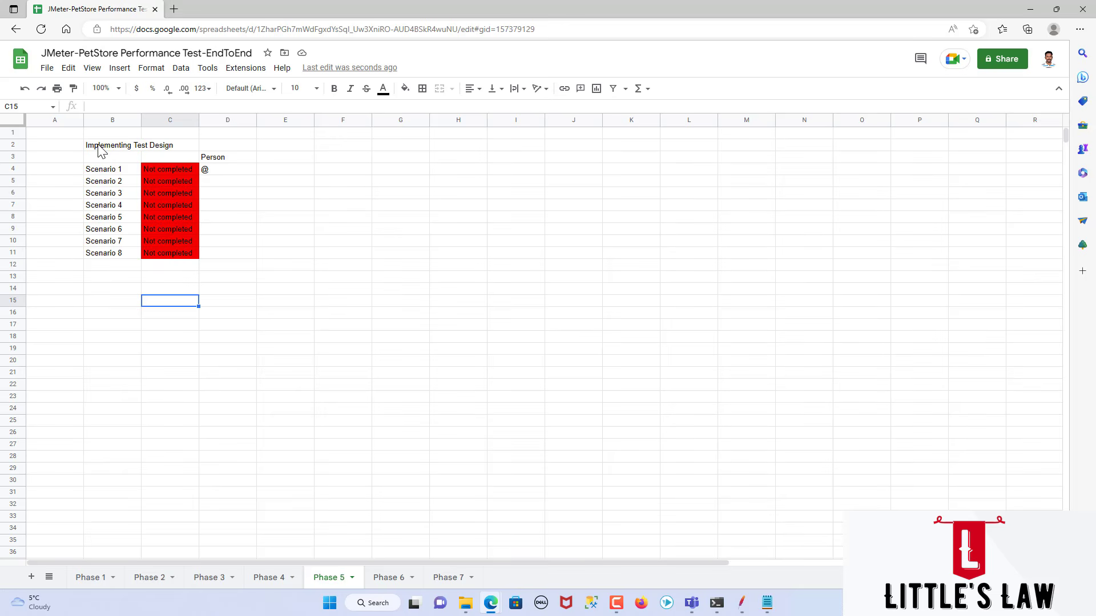
{"action": "left_click_drag", "start_coordinate": [100, 148], "coordinate": [115, 258]}
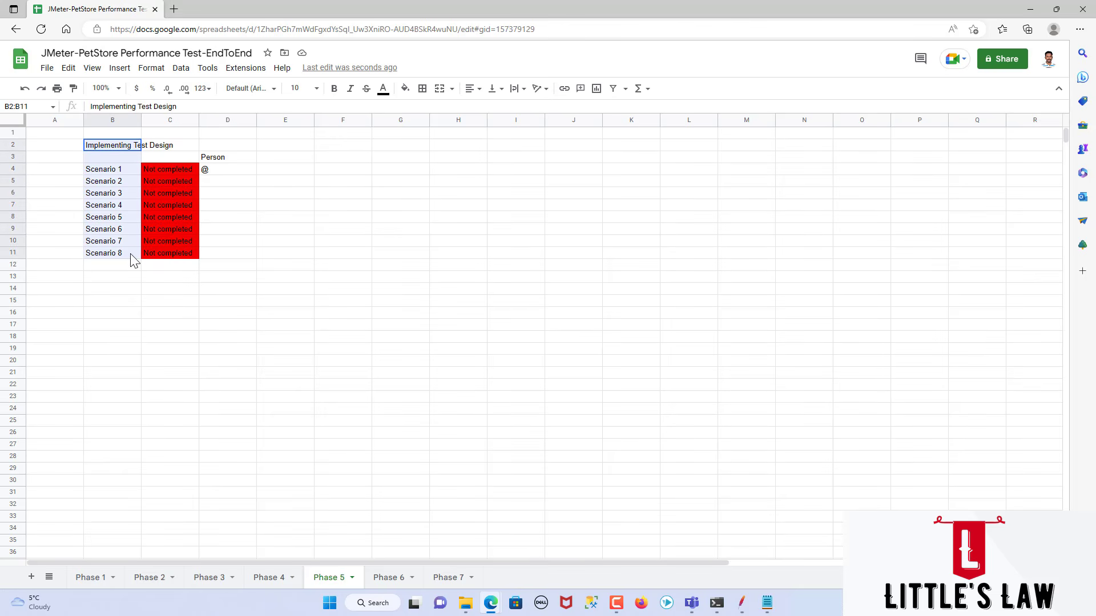
{"action": "left_click", "coordinate": [269, 577]}
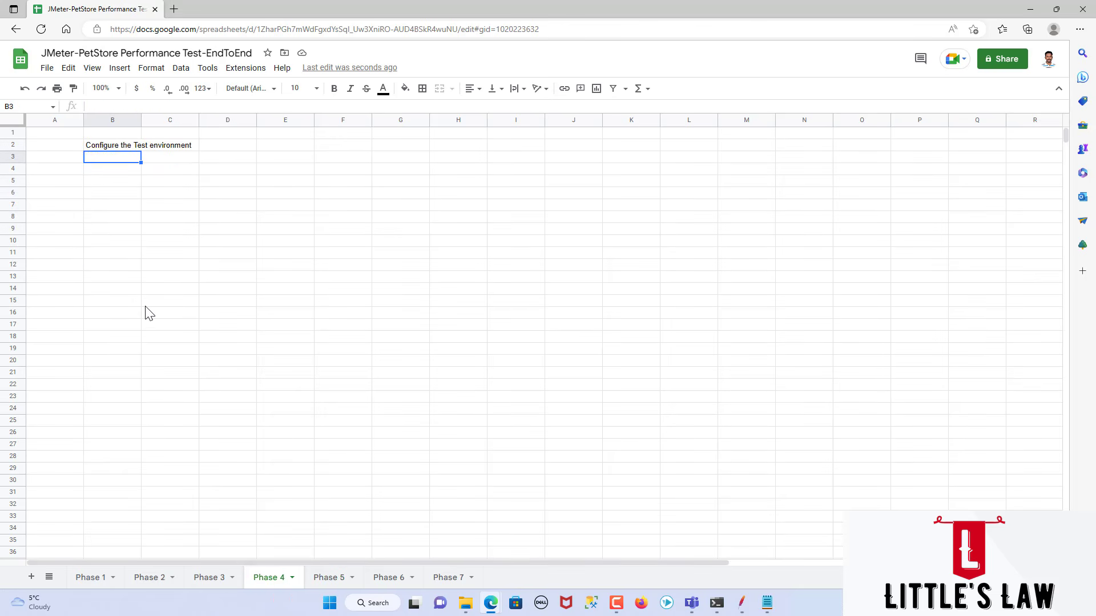